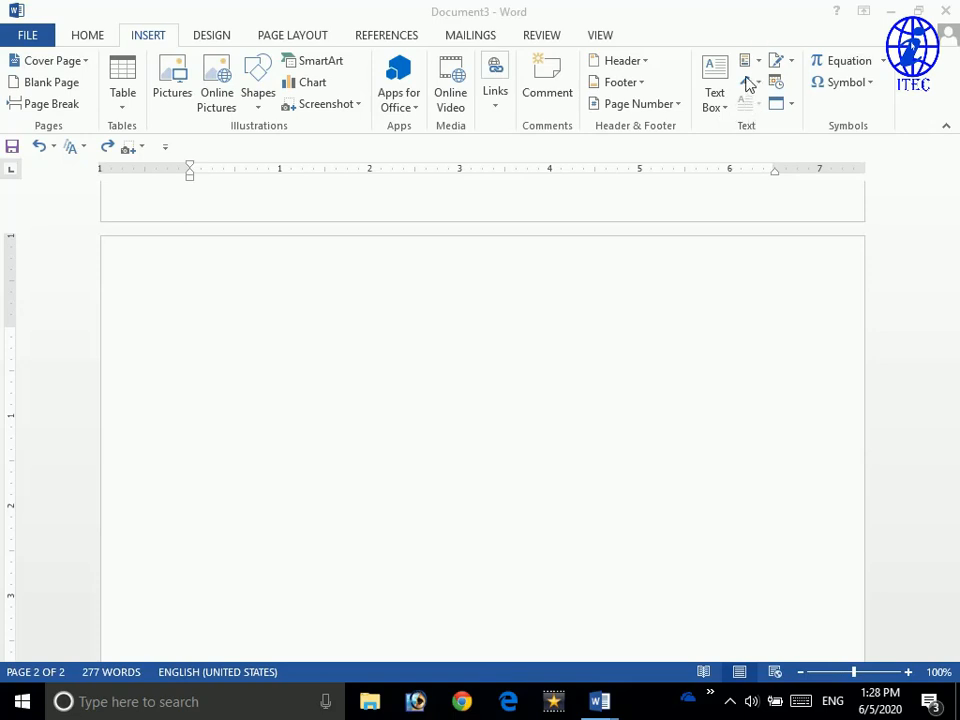
- Insert a Facet Quote text box from the built-in text box gallery on the blank second page
{"action": "left_click", "coordinate": [750, 109]}
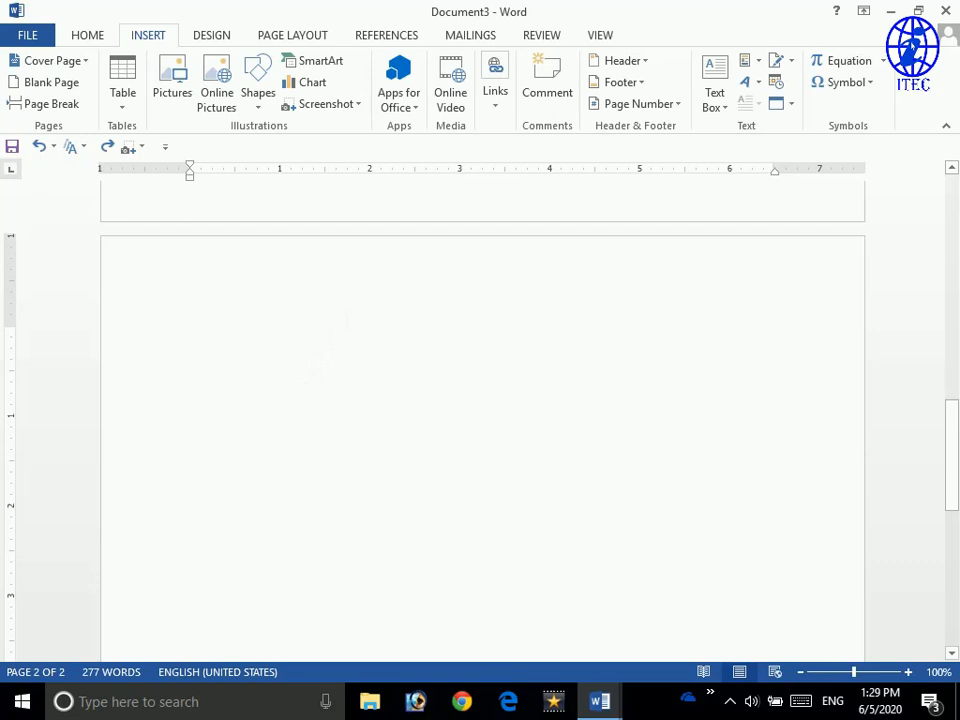
{"action": "scroll", "coordinate": [482, 420], "scroll_direction": "up", "scroll_amount": 1}
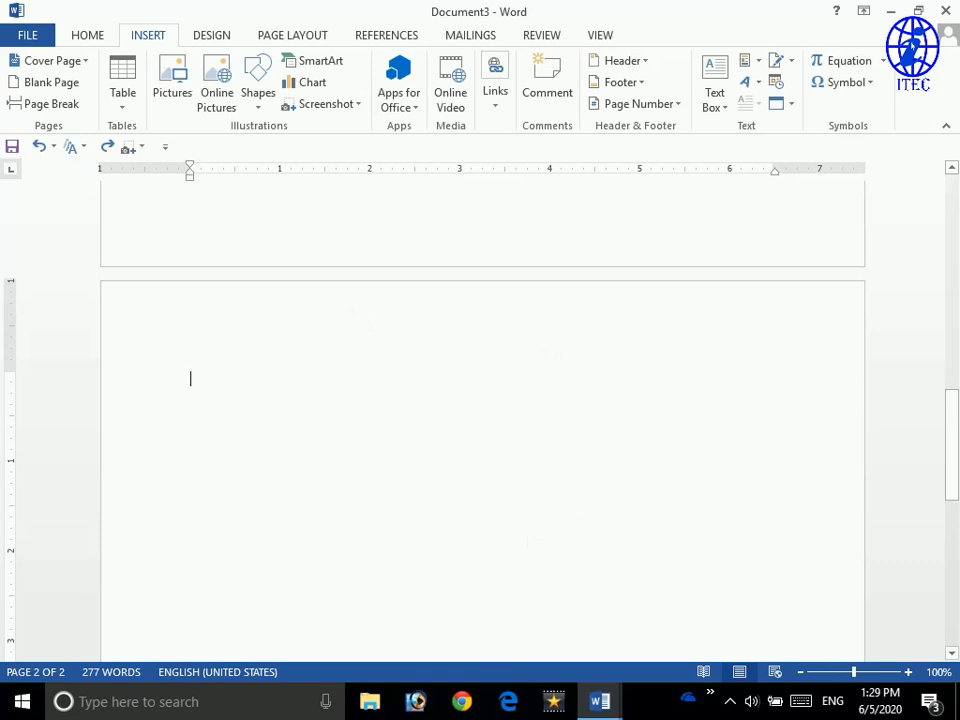
{"action": "left_click", "coordinate": [714, 90]}
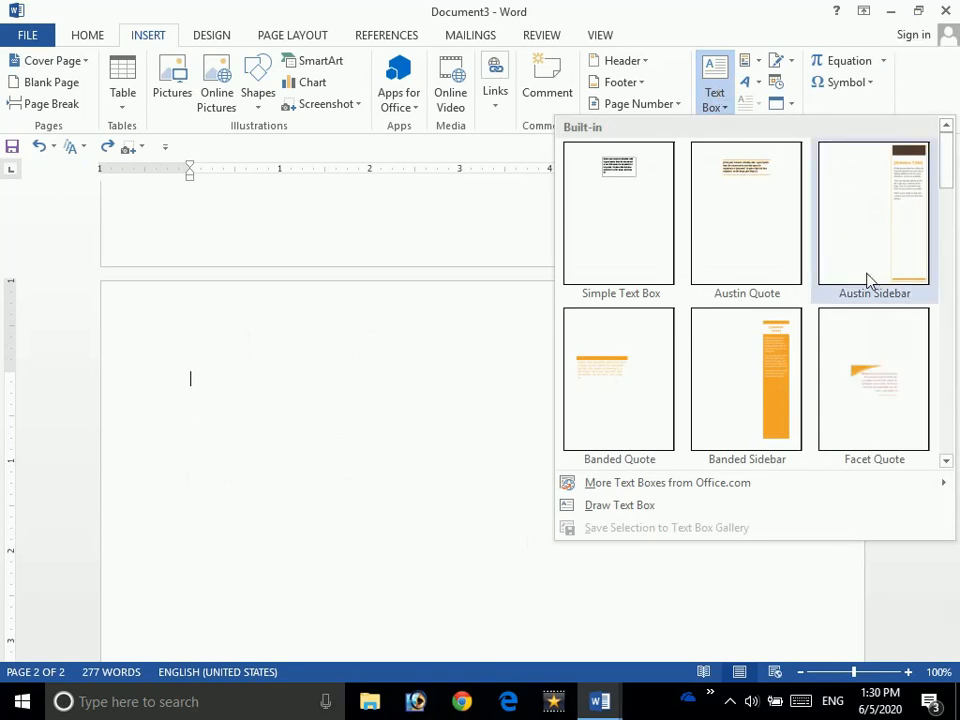
{"action": "scroll", "coordinate": [866, 274], "scroll_direction": "down", "scroll_amount": 6}
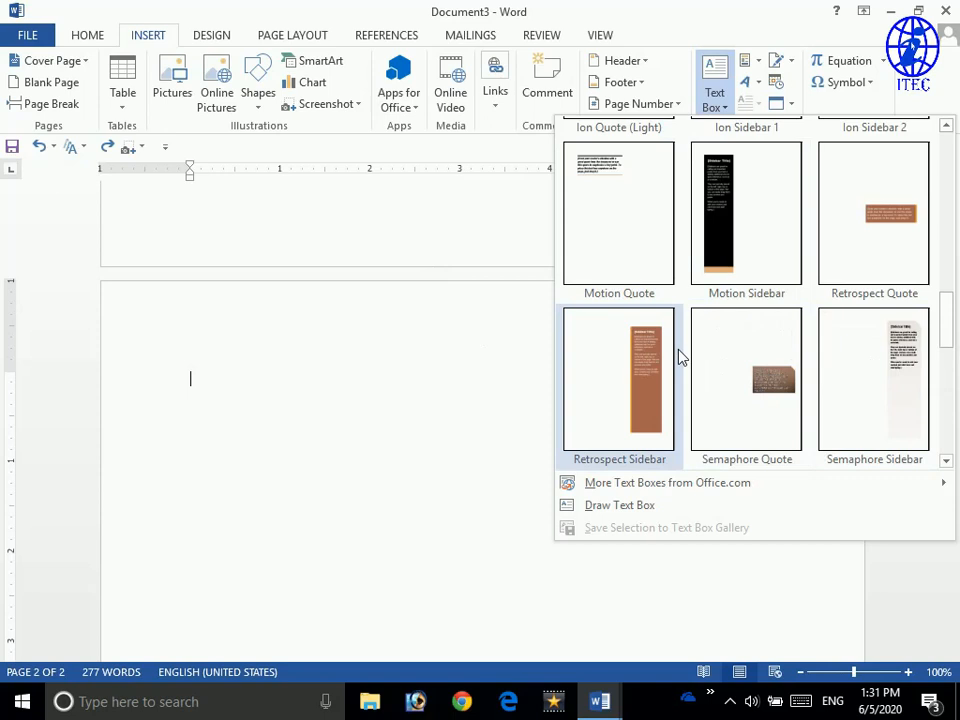
{"action": "scroll", "coordinate": [660, 352], "scroll_direction": "down", "scroll_amount": 3}
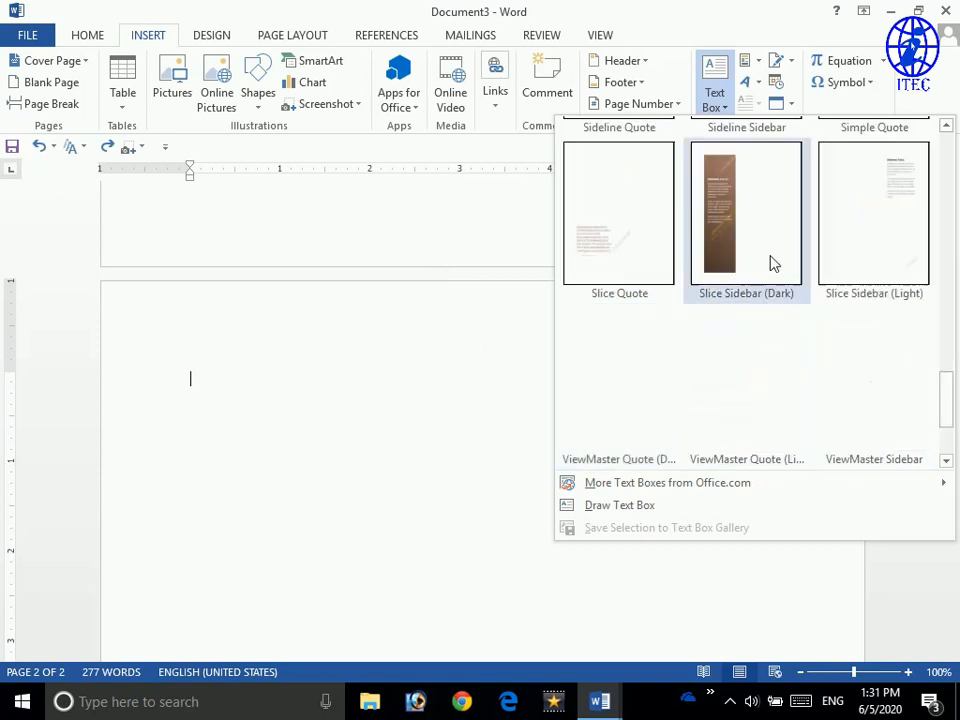
{"action": "scroll", "coordinate": [760, 268], "scroll_direction": "up", "scroll_amount": 5}
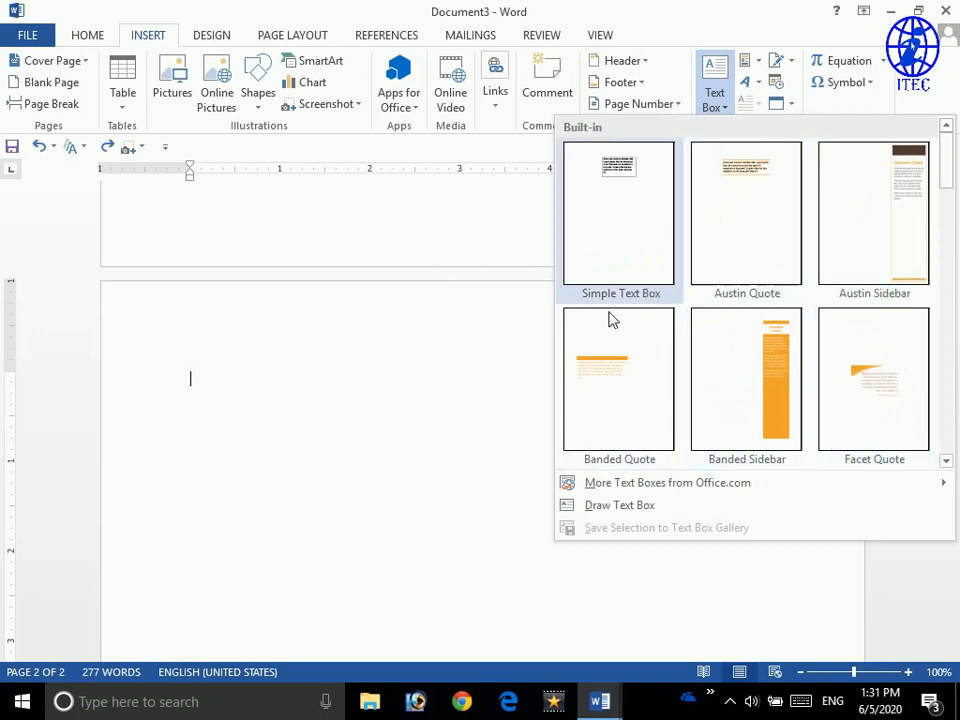
{"action": "left_click", "coordinate": [877, 373]}
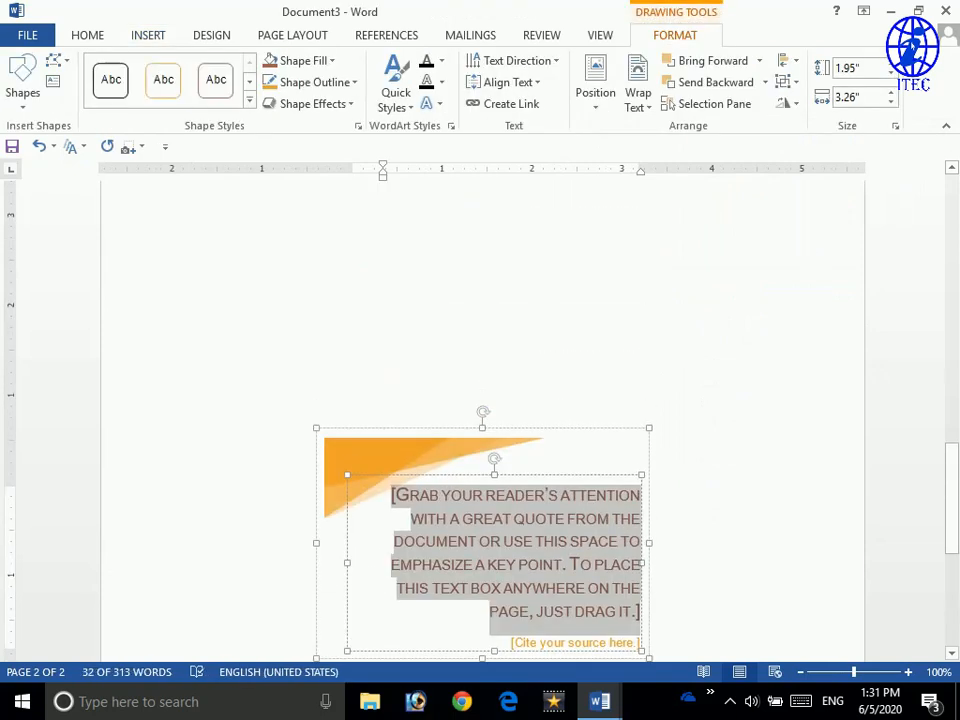
- Move the quote text box to the upper-left area of page 2, close to the page's top edge
{"action": "left_click_drag", "start_coordinate": [553, 439], "coordinate": [382, 238]}
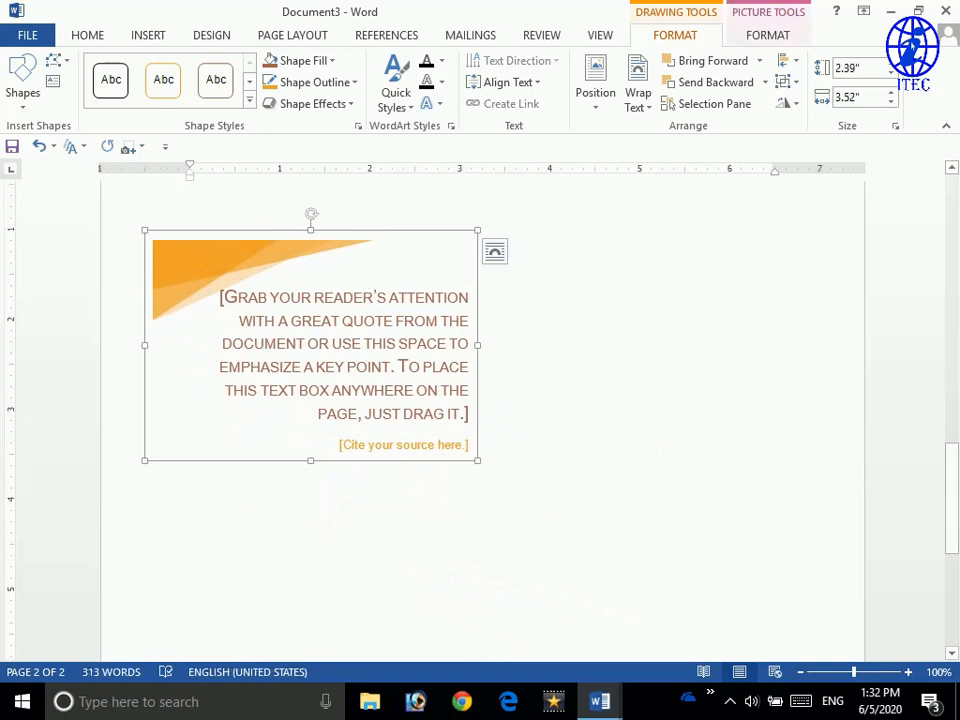
{"action": "scroll", "coordinate": [360, 418], "scroll_direction": "up", "scroll_amount": 4}
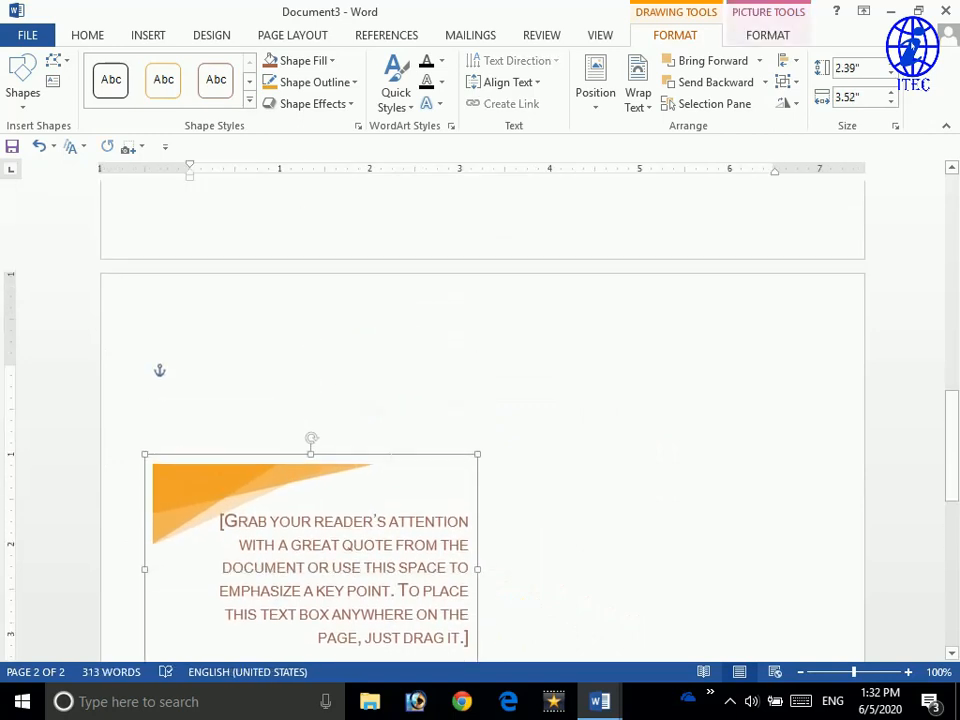
{"action": "left_click_drag", "start_coordinate": [394, 452], "coordinate": [395, 332]}
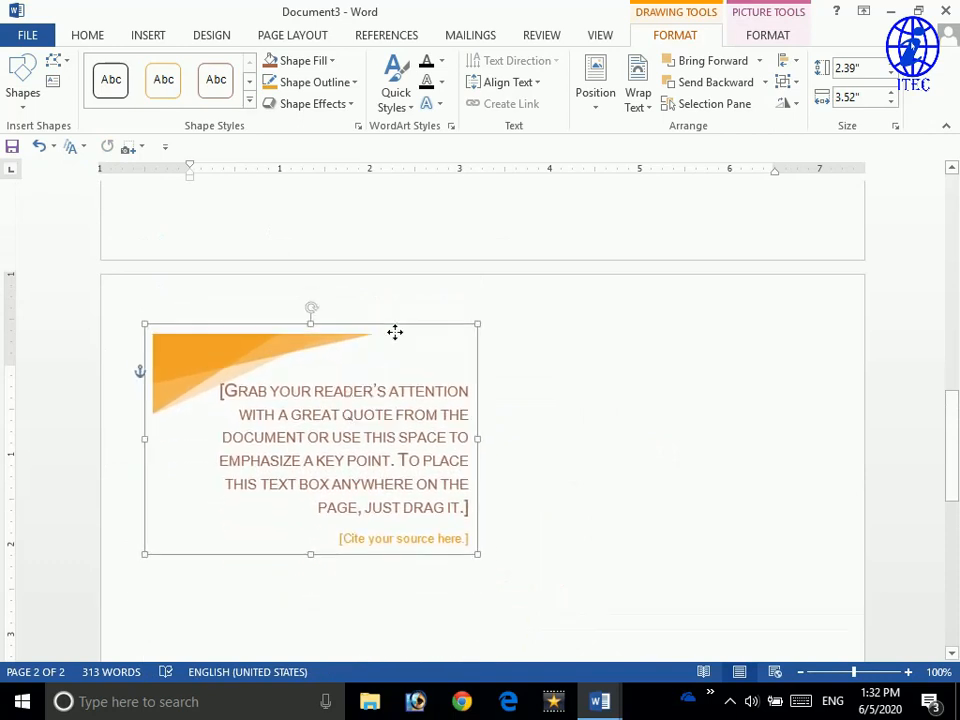
{"action": "left_click", "coordinate": [398, 415]}
{"action": "left_click", "coordinate": [492, 372]}
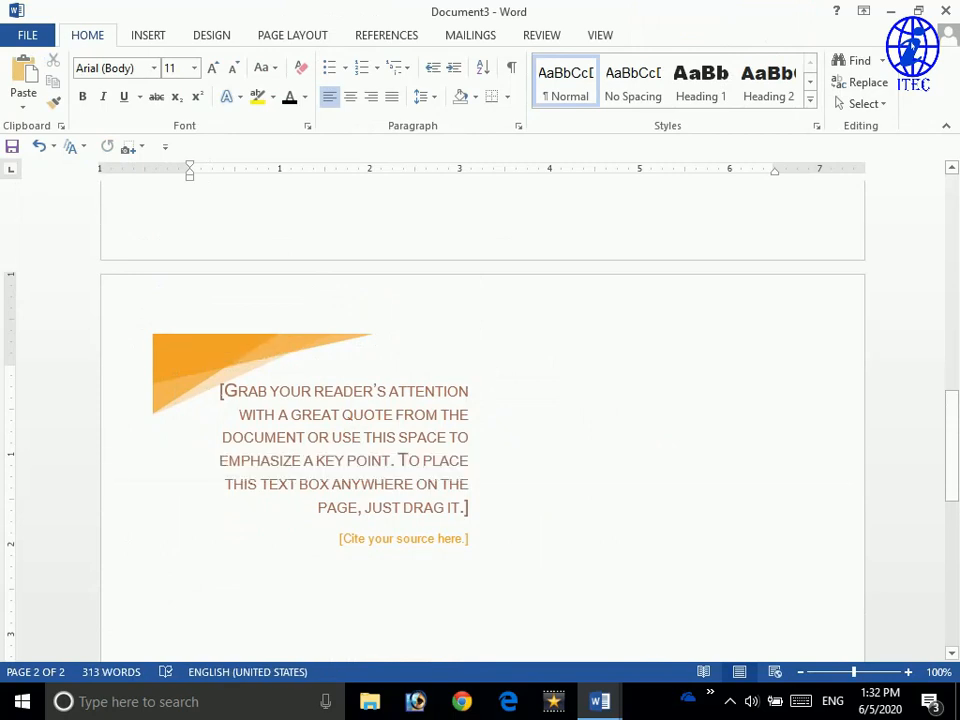
- Copy the first body paragraph below the "Microsoft word 2013" heading on page 1
{"action": "left_click", "coordinate": [427, 431]}
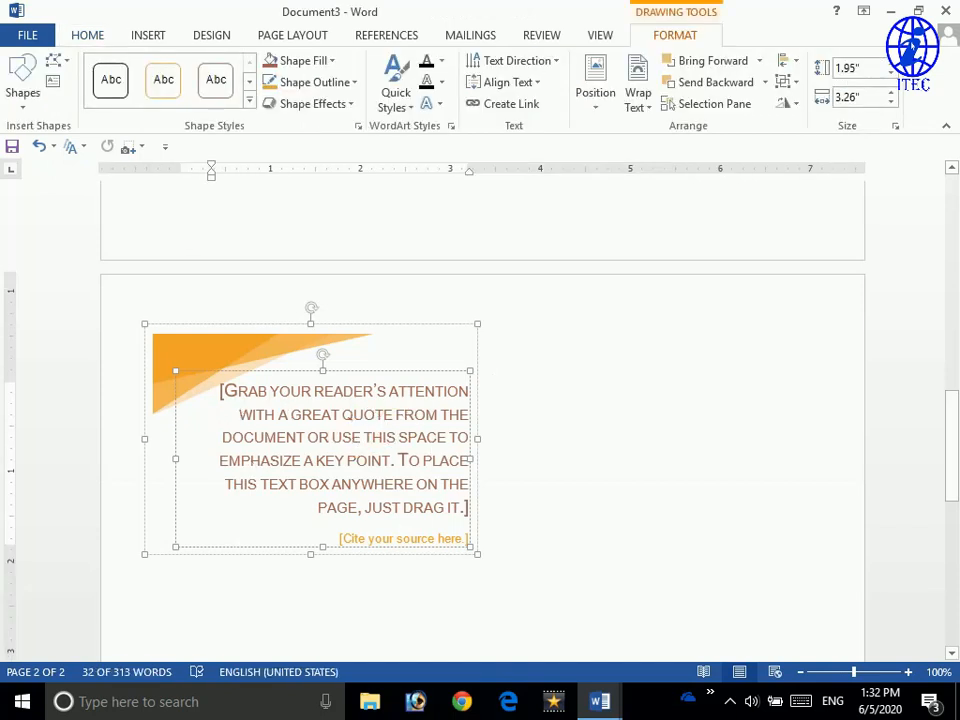
{"action": "scroll", "coordinate": [343, 461], "scroll_direction": "up", "scroll_amount": 2}
{"action": "left_click", "coordinate": [292, 35]}
{"action": "left_click", "coordinate": [211, 35]}
{"action": "scroll", "coordinate": [480, 400], "scroll_direction": "up", "scroll_amount": 15}
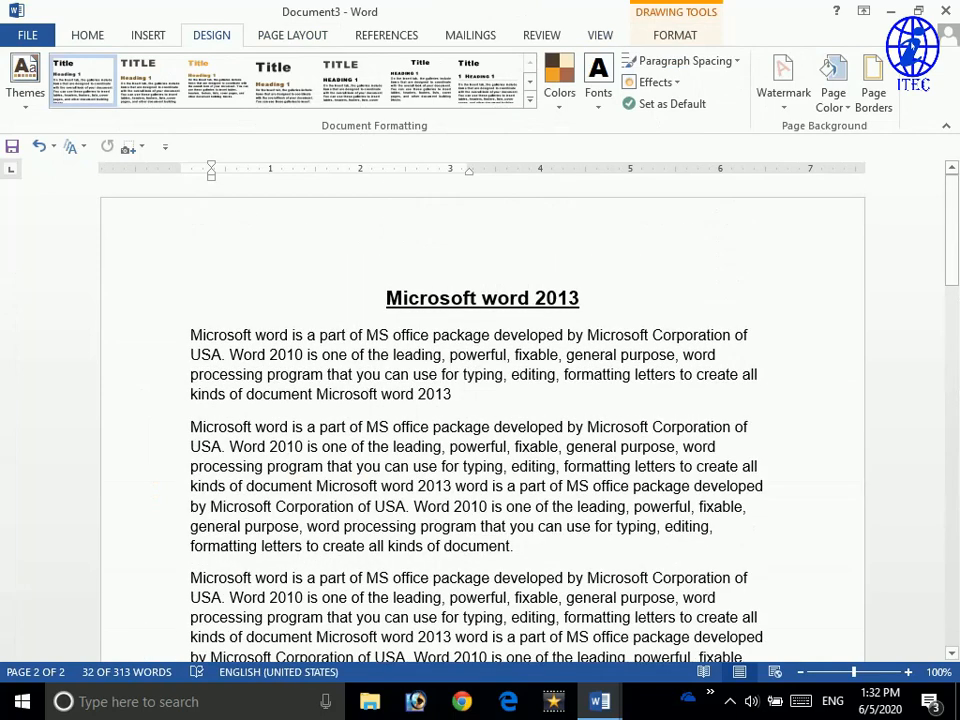
{"action": "left_click_drag", "start_coordinate": [454, 396], "coordinate": [191, 337]}
{"action": "key", "text": "ctrl+c"}
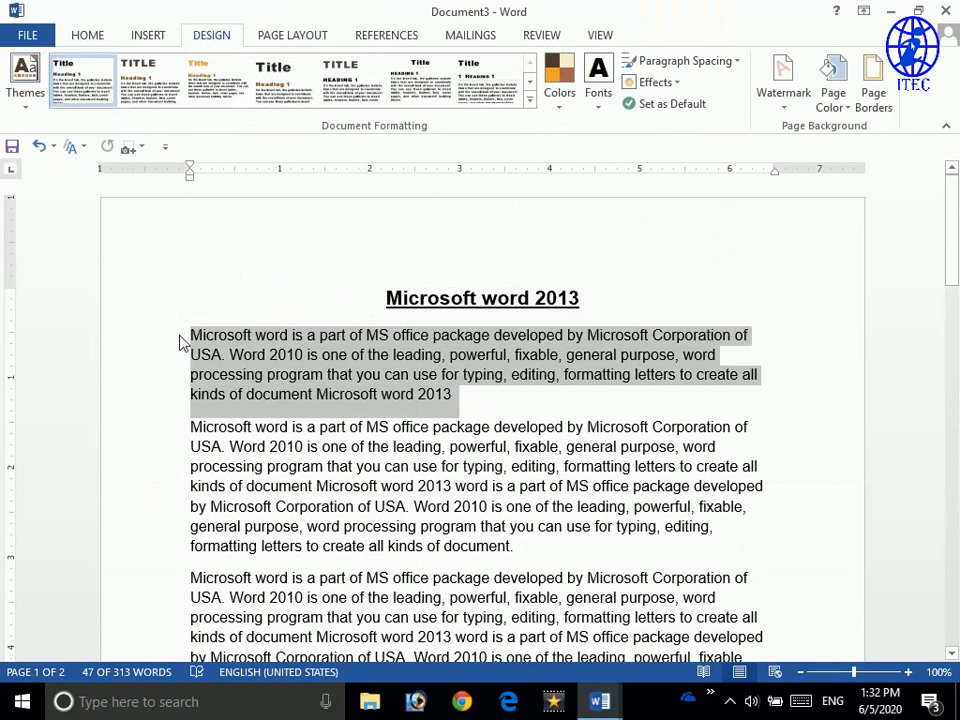
- Replace the placeholder quote in the page 2 text box with the copied paragraph
{"action": "scroll", "coordinate": [360, 456], "scroll_direction": "down", "scroll_amount": 20}
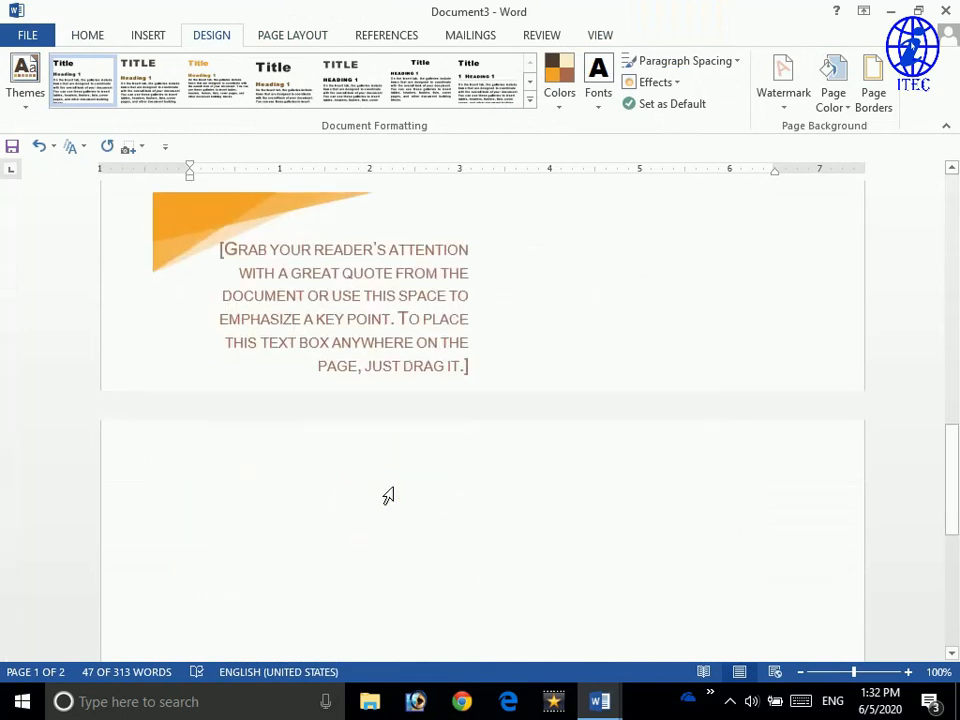
{"action": "left_click", "coordinate": [439, 358]}
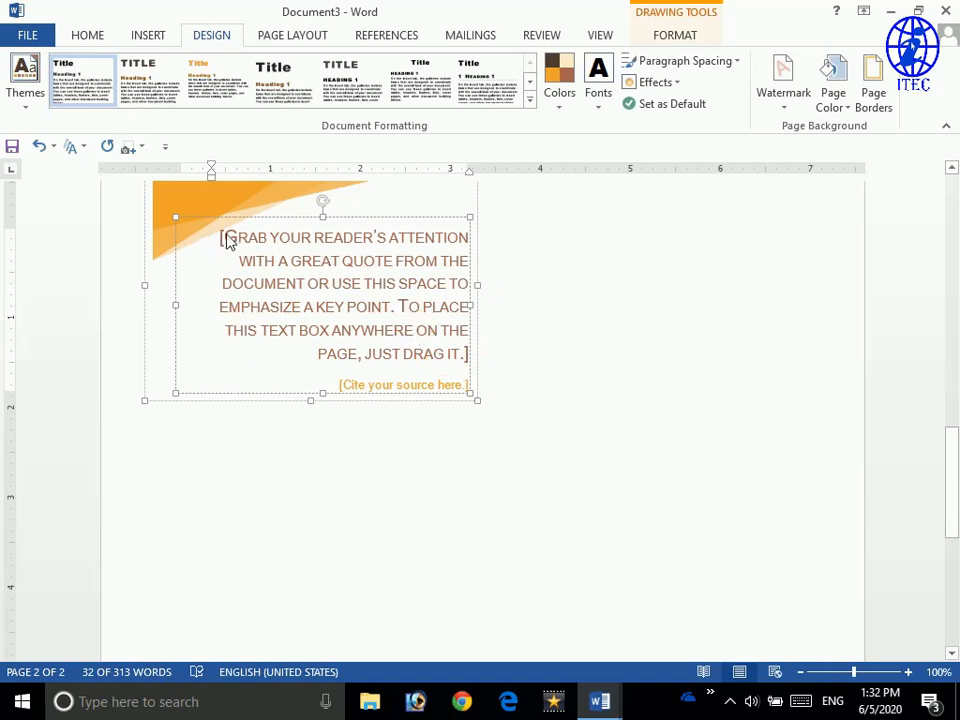
{"action": "key", "text": "ctrl+v"}
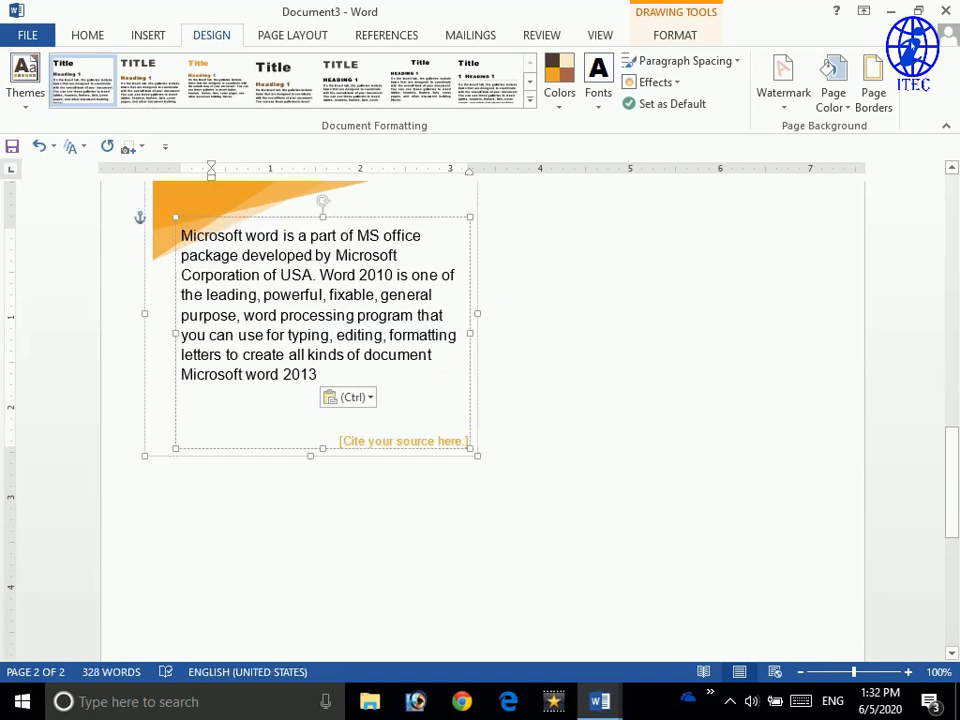
{"action": "left_click", "coordinate": [491, 216]}
{"action": "scroll", "coordinate": [431, 364], "scroll_direction": "up", "scroll_amount": 3}
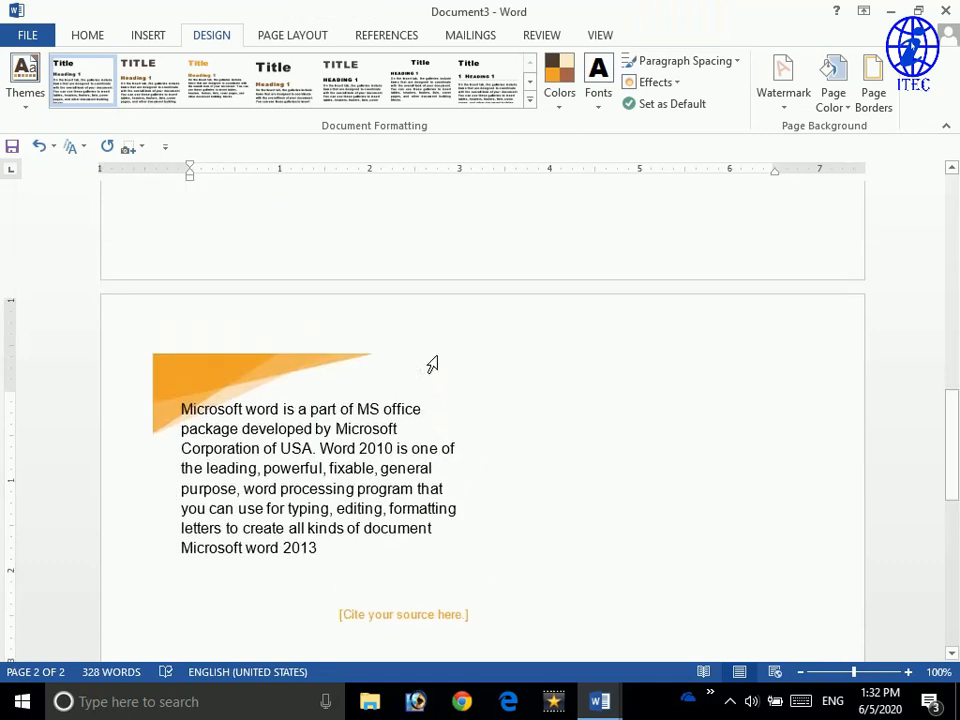
{"action": "left_click", "coordinate": [322, 381]}
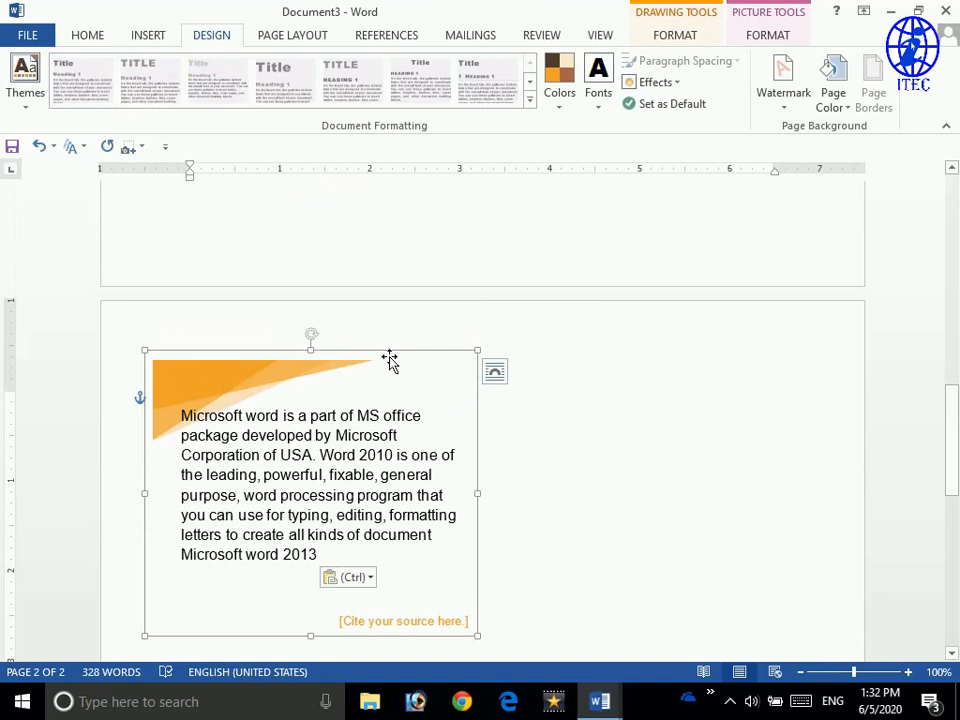
- Insert a Banded Sidebar text box on page 2 beside the quote box
{"action": "left_click", "coordinate": [525, 388]}
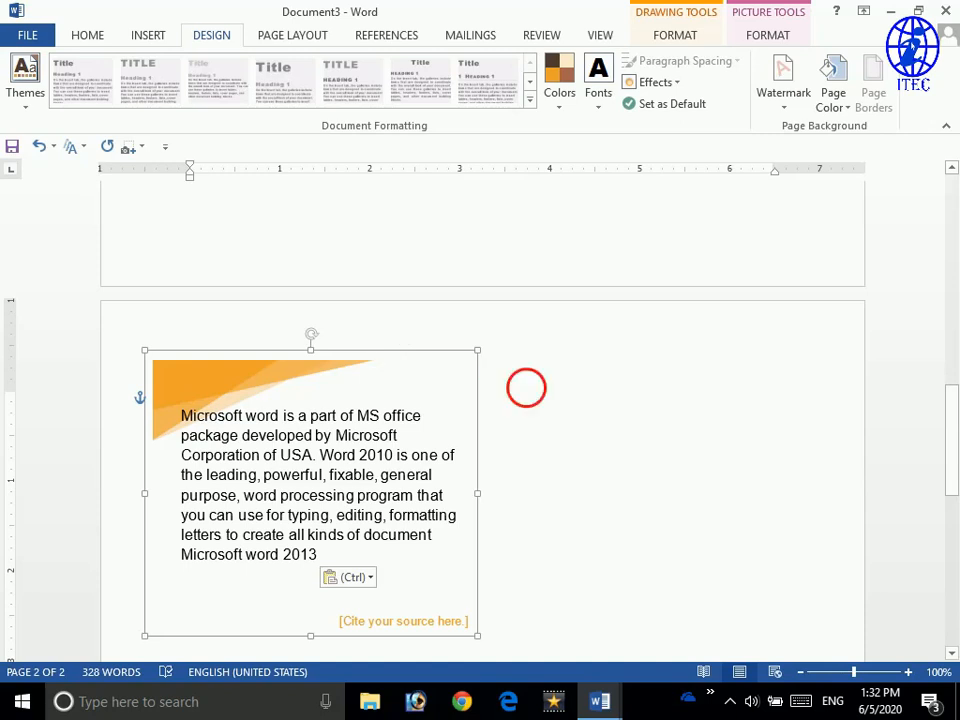
{"action": "left_click", "coordinate": [149, 35]}
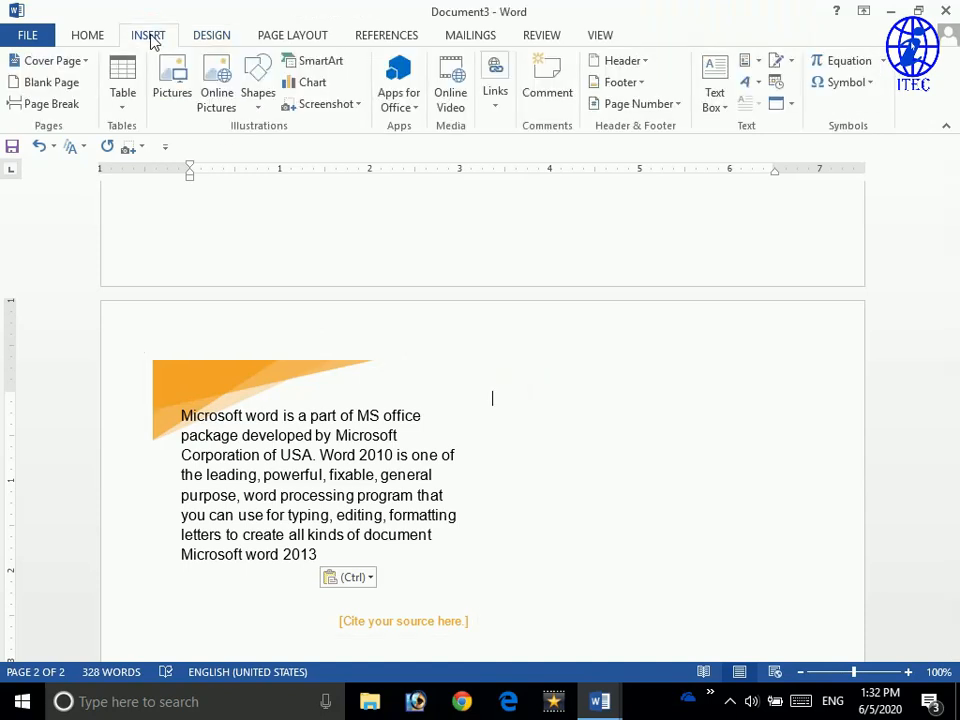
{"action": "left_click", "coordinate": [721, 106]}
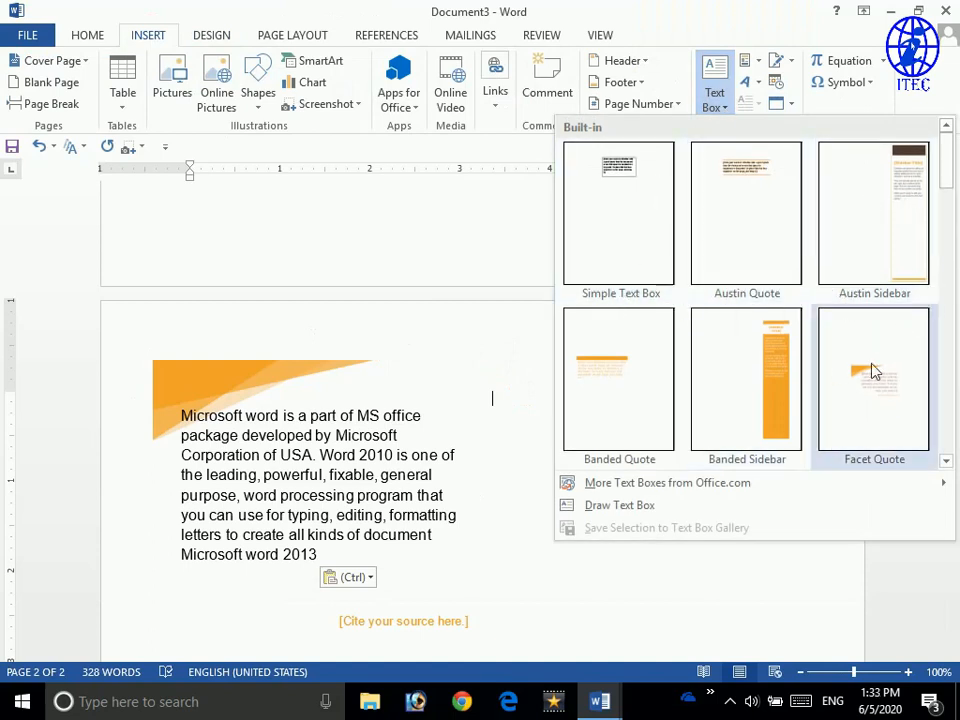
{"action": "scroll", "coordinate": [880, 386], "scroll_direction": "down", "scroll_amount": 5}
{"action": "scroll", "coordinate": [870, 383], "scroll_direction": "up", "scroll_amount": 5}
{"action": "left_click", "coordinate": [760, 347]}
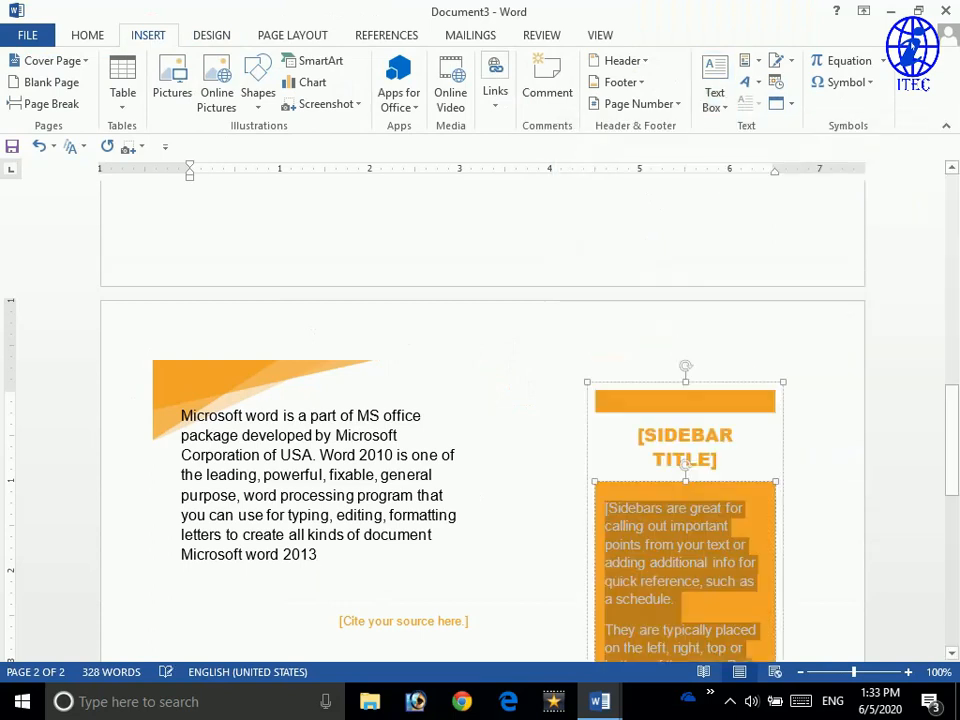
- Examine the sidebar's title placeholder, its body placeholder and how far the box extends down page 2
{"action": "scroll", "coordinate": [679, 516], "scroll_direction": "down", "scroll_amount": 4}
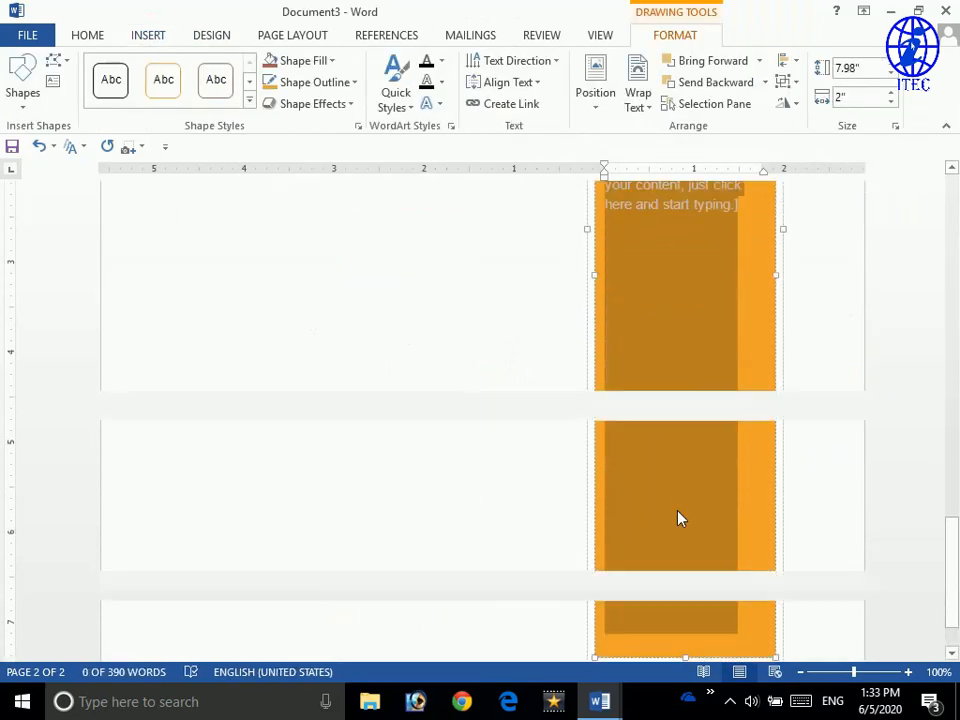
{"action": "scroll", "coordinate": [679, 455], "scroll_direction": "up", "scroll_amount": 3}
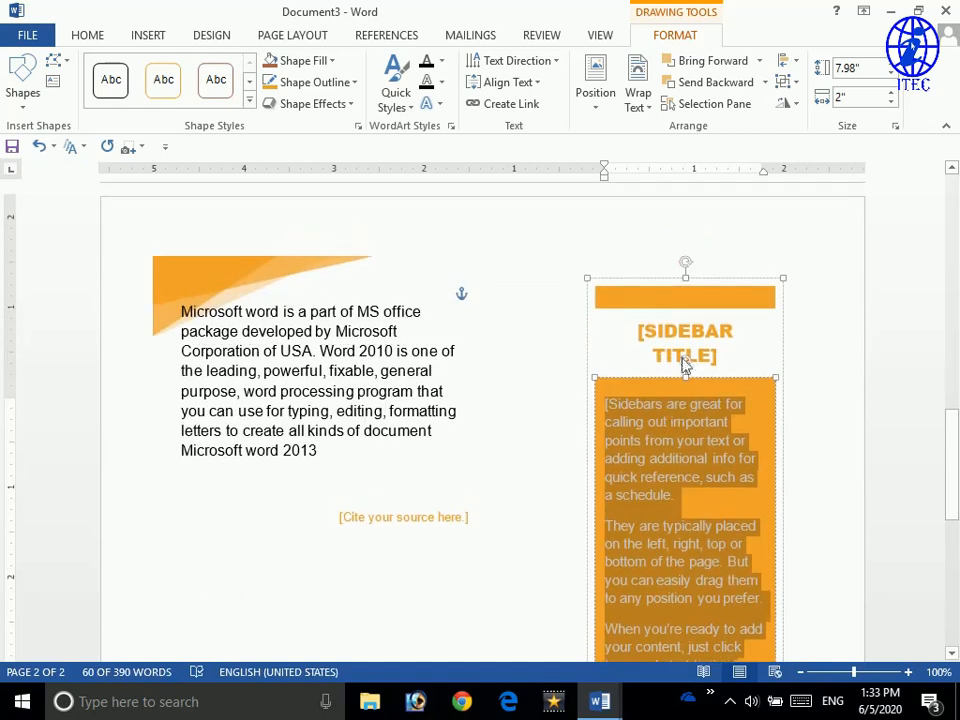
{"action": "left_click", "coordinate": [688, 342]}
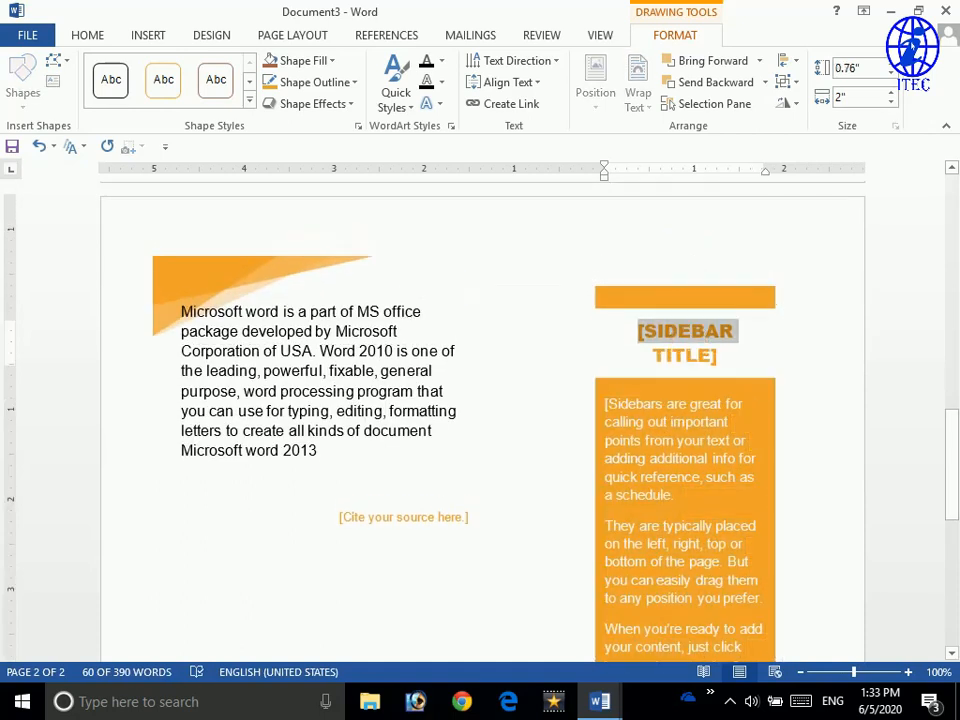
{"action": "scroll", "coordinate": [696, 477], "scroll_direction": "down", "scroll_amount": 1}
{"action": "left_click", "coordinate": [698, 422]}
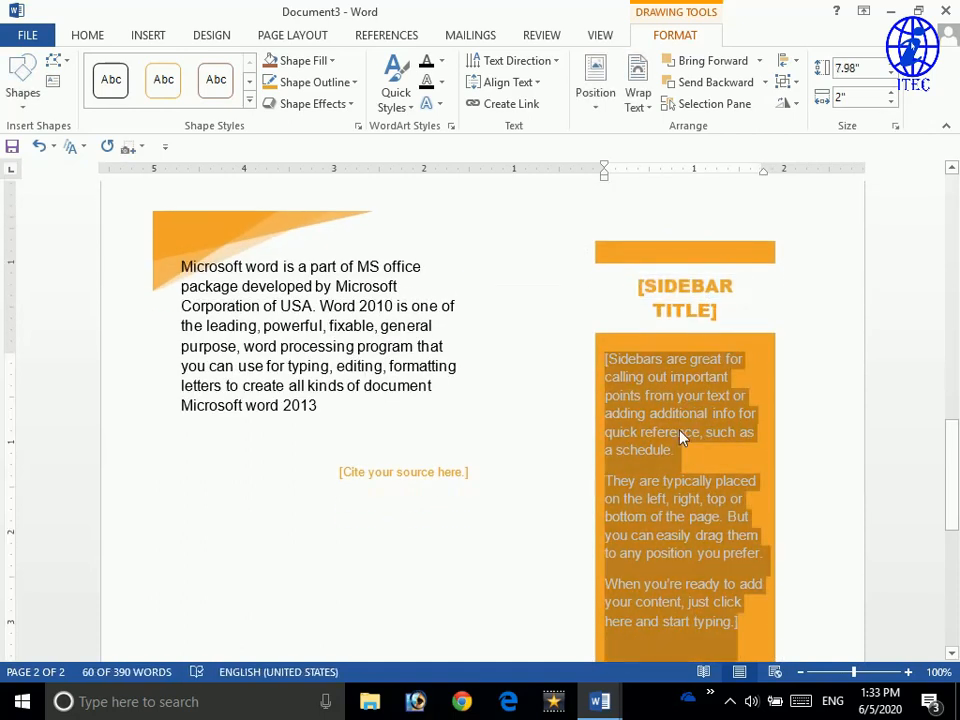
{"action": "scroll", "coordinate": [681, 480], "scroll_direction": "down", "scroll_amount": 7}
{"action": "scroll", "coordinate": [673, 470], "scroll_direction": "up", "scroll_amount": 6}
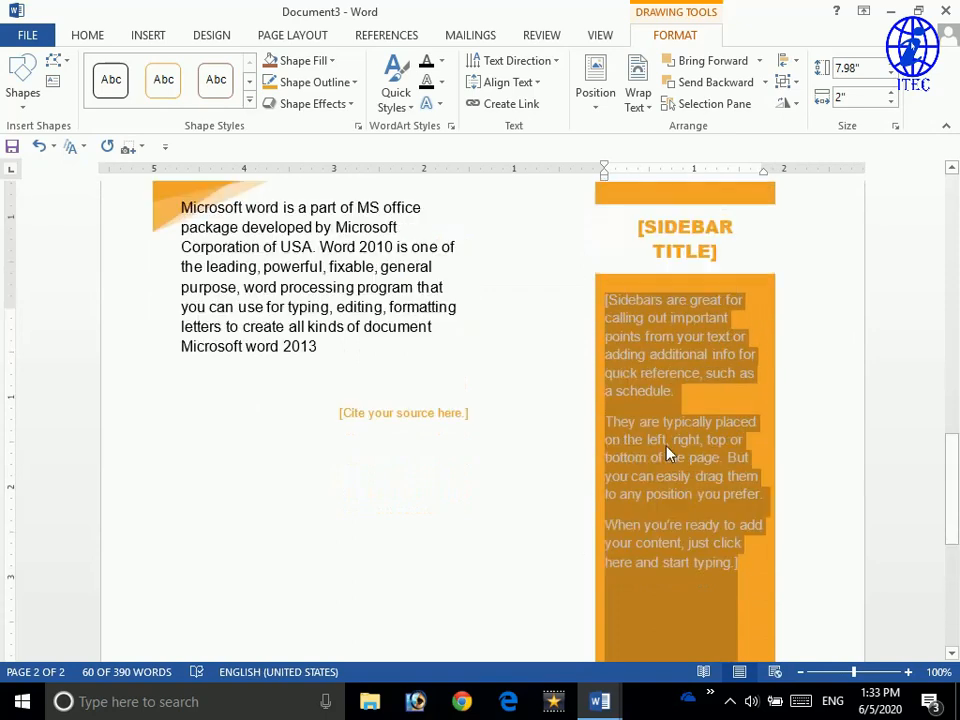
{"action": "scroll", "coordinate": [668, 453], "scroll_direction": "up", "scroll_amount": 2}
{"action": "scroll", "coordinate": [668, 453], "scroll_direction": "down", "scroll_amount": 1}
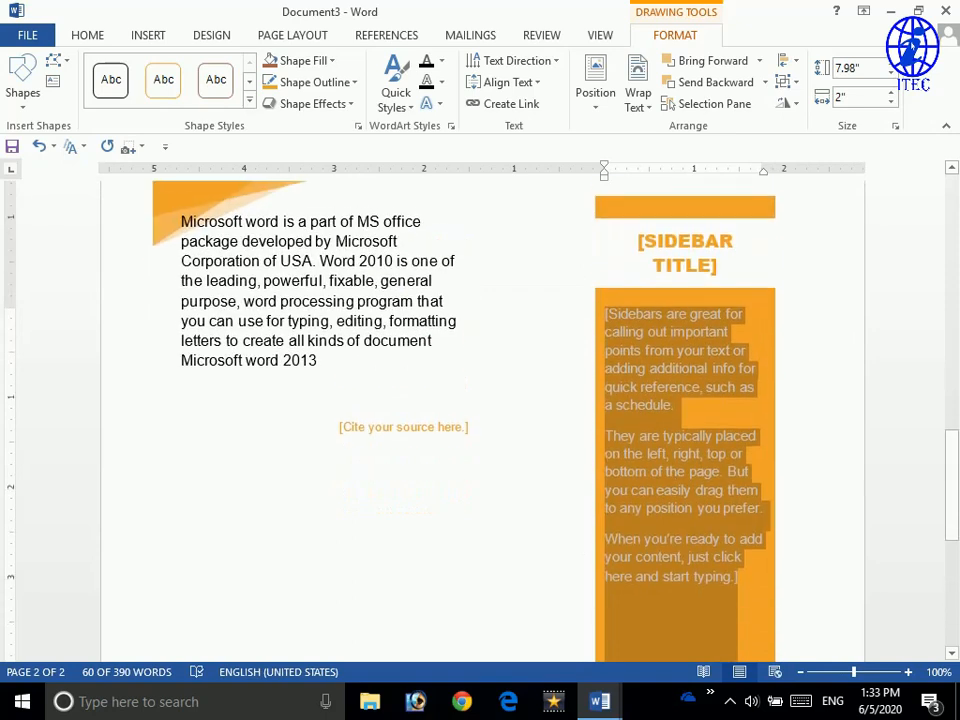
{"action": "scroll", "coordinate": [476, 589], "scroll_direction": "down", "scroll_amount": 9}
{"action": "left_click", "coordinate": [508, 573]}
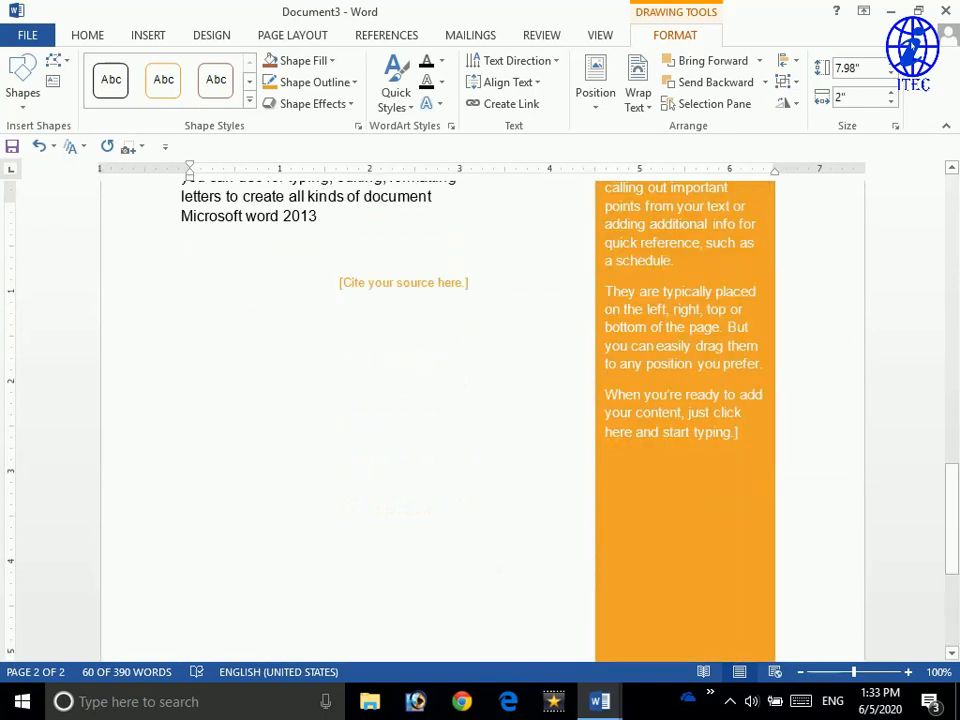
{"action": "scroll", "coordinate": [470, 490], "scroll_direction": "up", "scroll_amount": 6}
{"action": "scroll", "coordinate": [457, 461], "scroll_direction": "down", "scroll_amount": 3}
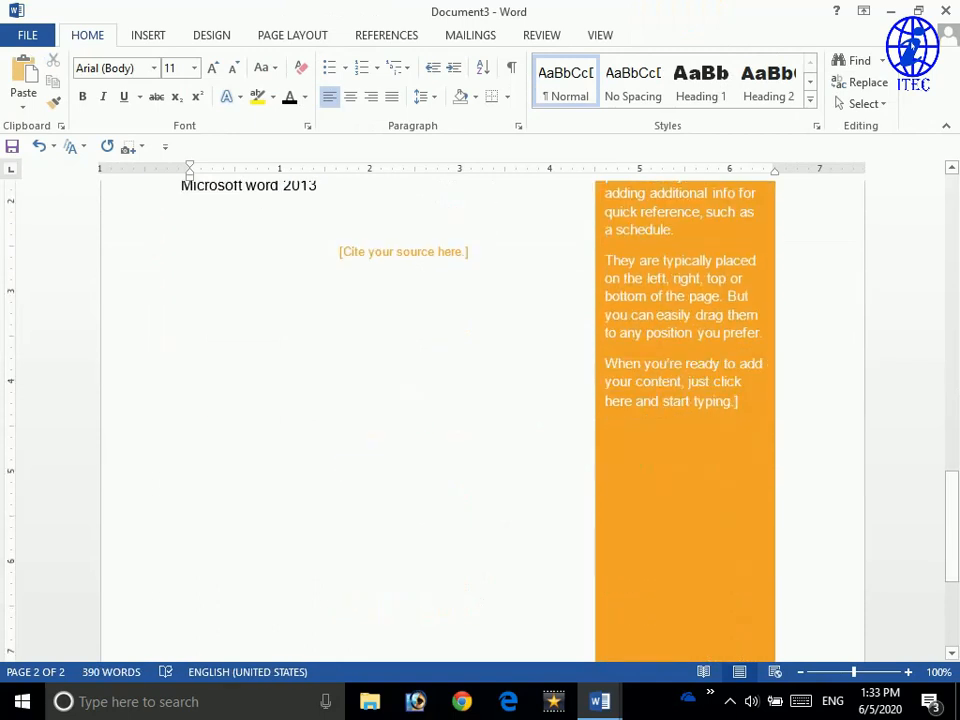
- Enter "ITEC" on page 1 in the empty space below the last paragraph and select the word
{"action": "scroll", "coordinate": [457, 460], "scroll_direction": "up", "scroll_amount": 10}
{"action": "scroll", "coordinate": [347, 508], "scroll_direction": "up", "scroll_amount": 3}
{"action": "left_click", "coordinate": [347, 508]}
{"action": "scroll", "coordinate": [369, 465], "scroll_direction": "down", "scroll_amount": 2}
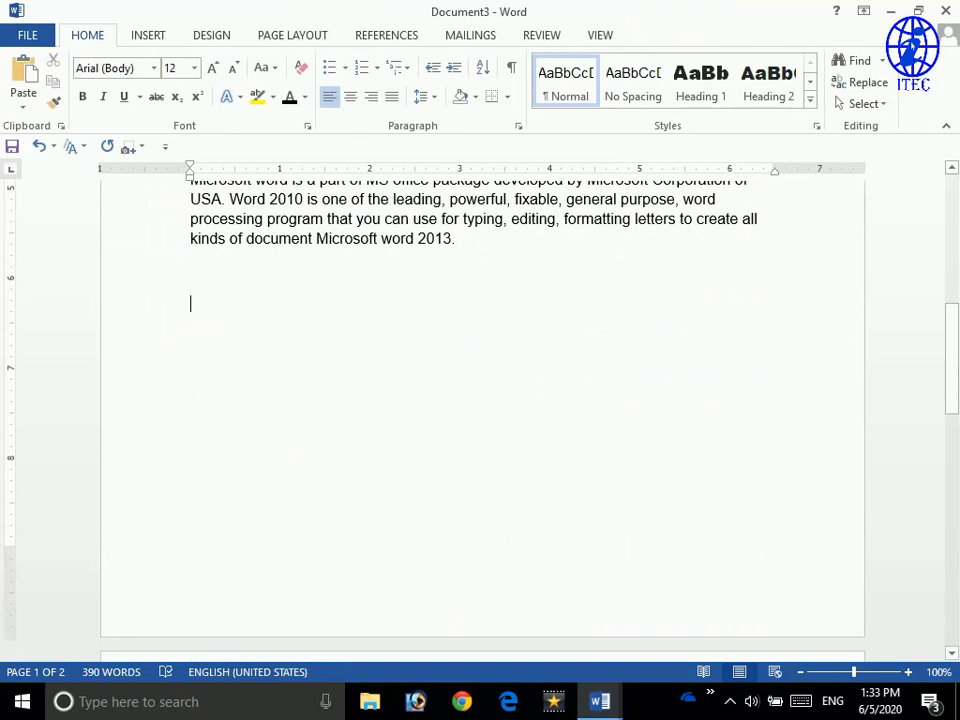
{"action": "type", "text": "ITEC"}
{"action": "double_click", "coordinate": [207, 303]}
{"action": "left_click", "coordinate": [213, 303]}
{"action": "left_click_drag", "start_coordinate": [225, 304], "coordinate": [190, 304]}
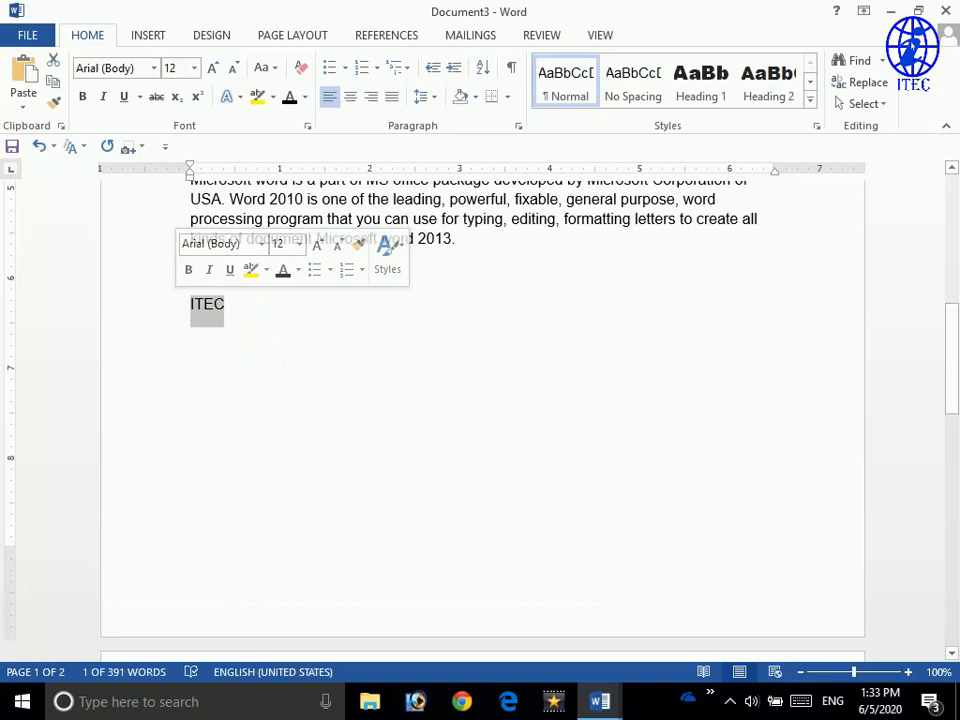
{"action": "scroll", "coordinate": [480, 400], "scroll_direction": "down", "scroll_amount": 4}
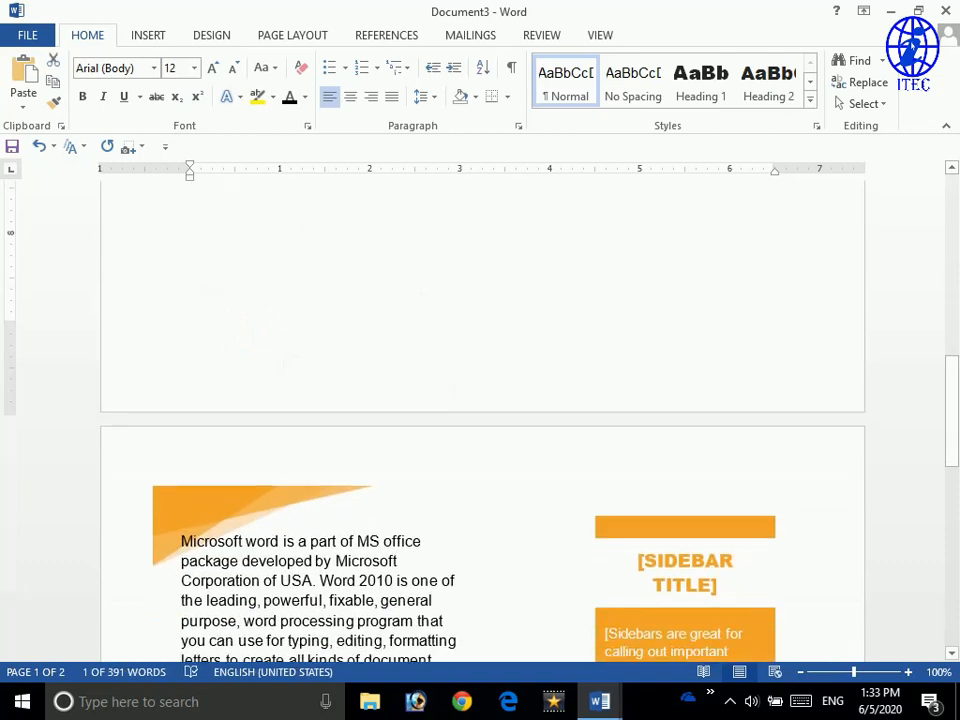
{"action": "scroll", "coordinate": [467, 394], "scroll_direction": "down", "scroll_amount": 1}
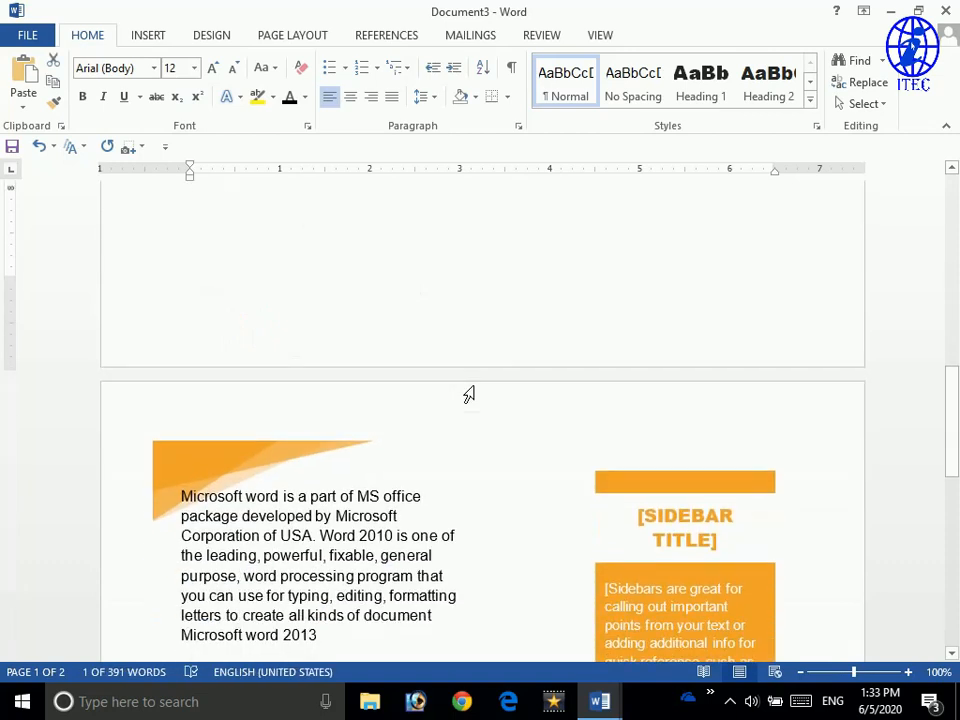
- Enclose the selected word "ITEC" below the last paragraph on page 1 in a drawn text box
{"action": "scroll", "coordinate": [469, 395], "scroll_direction": "up", "scroll_amount": 5}
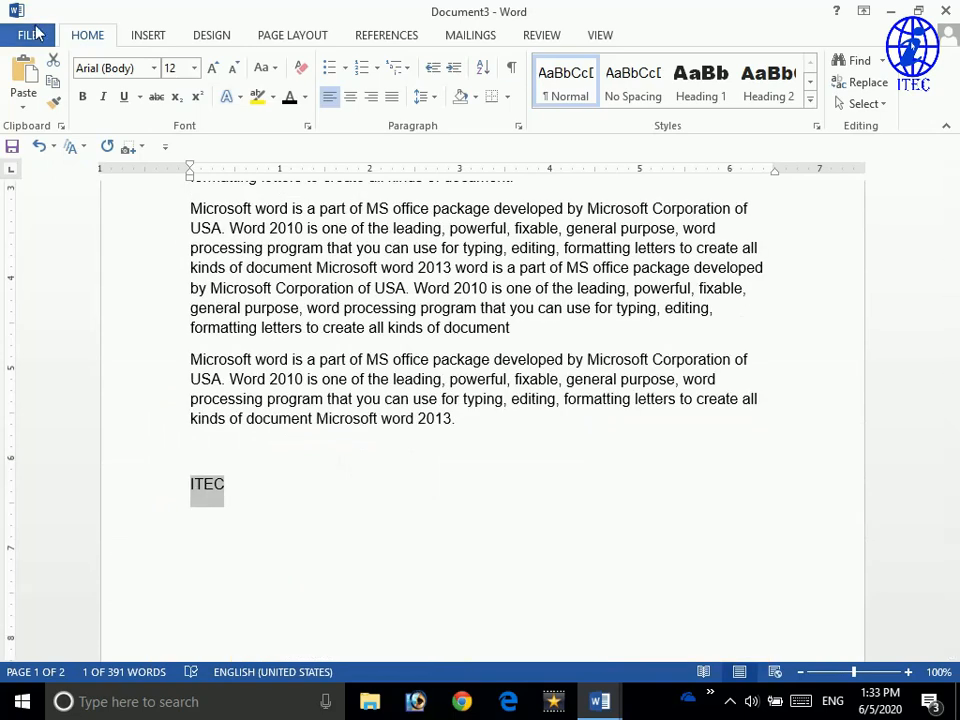
{"action": "left_click", "coordinate": [148, 40]}
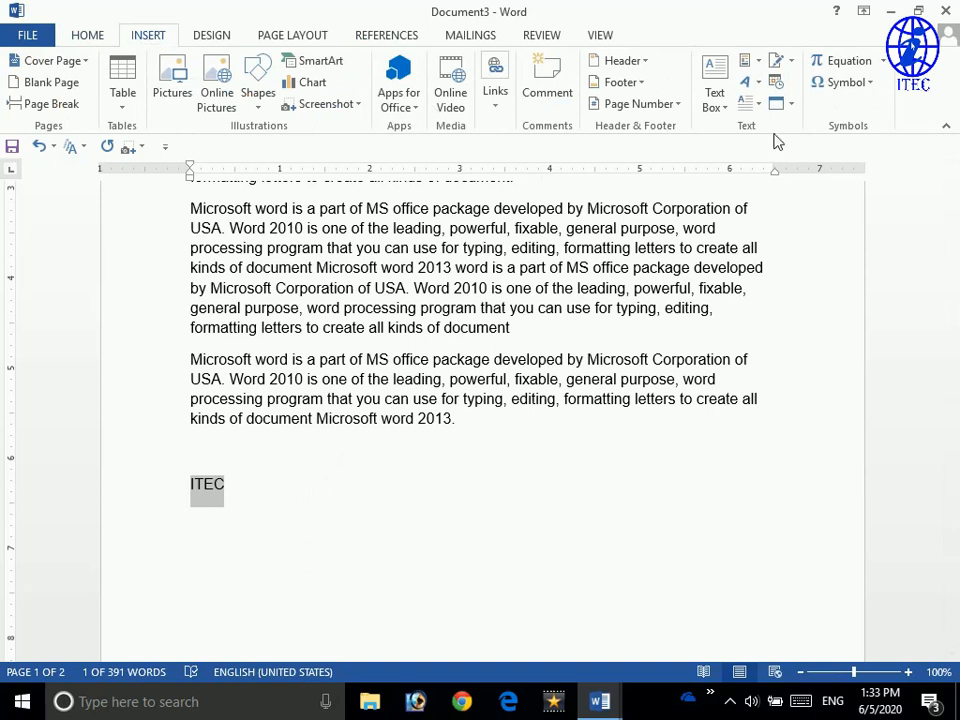
{"action": "left_click", "coordinate": [716, 93]}
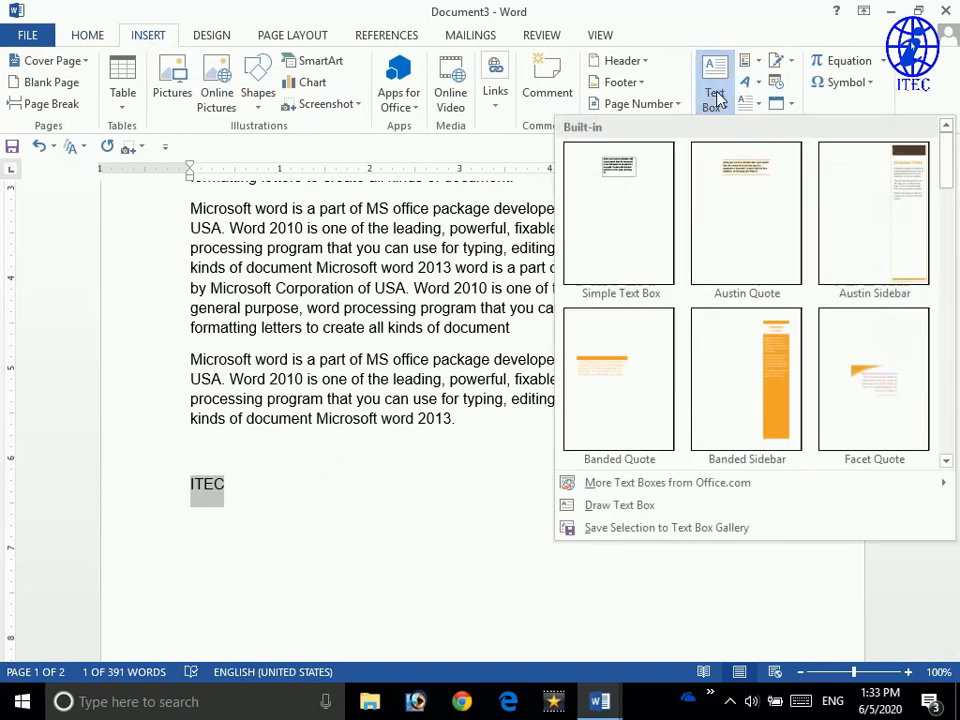
{"action": "left_click", "coordinate": [620, 505]}
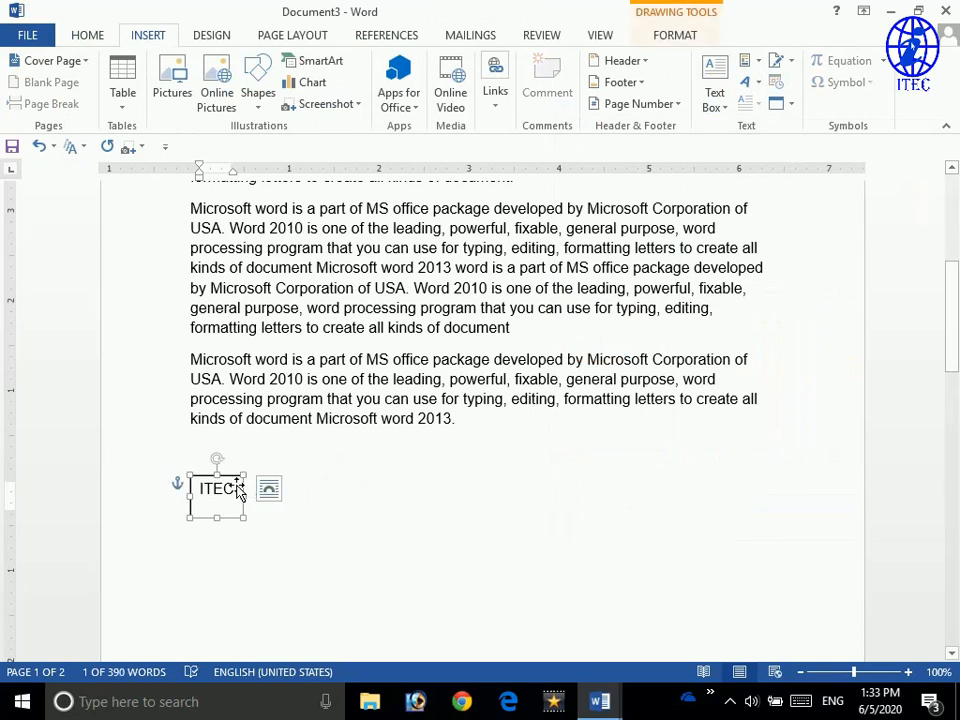
- Move the ITEC text box to the right margin of page 1 and enlarge it from its lower-left corner
{"action": "left_click_drag", "start_coordinate": [247, 488], "coordinate": [815, 462]}
{"action": "left_click", "coordinate": [448, 463]}
{"action": "left_click", "coordinate": [814, 463]}
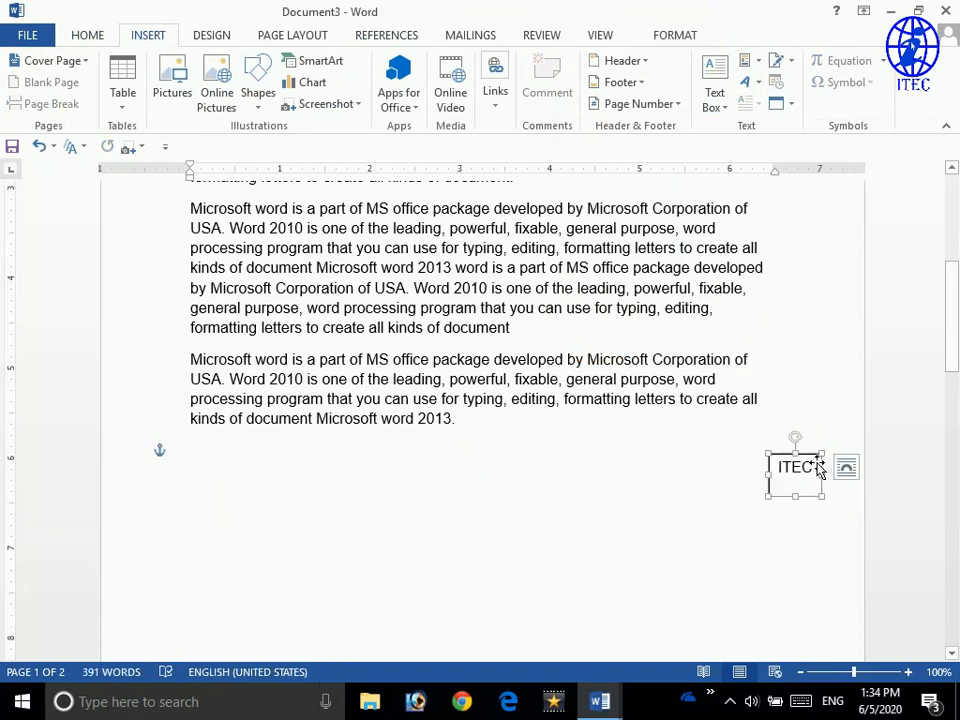
{"action": "left_click_drag", "start_coordinate": [767, 496], "coordinate": [634, 540]}
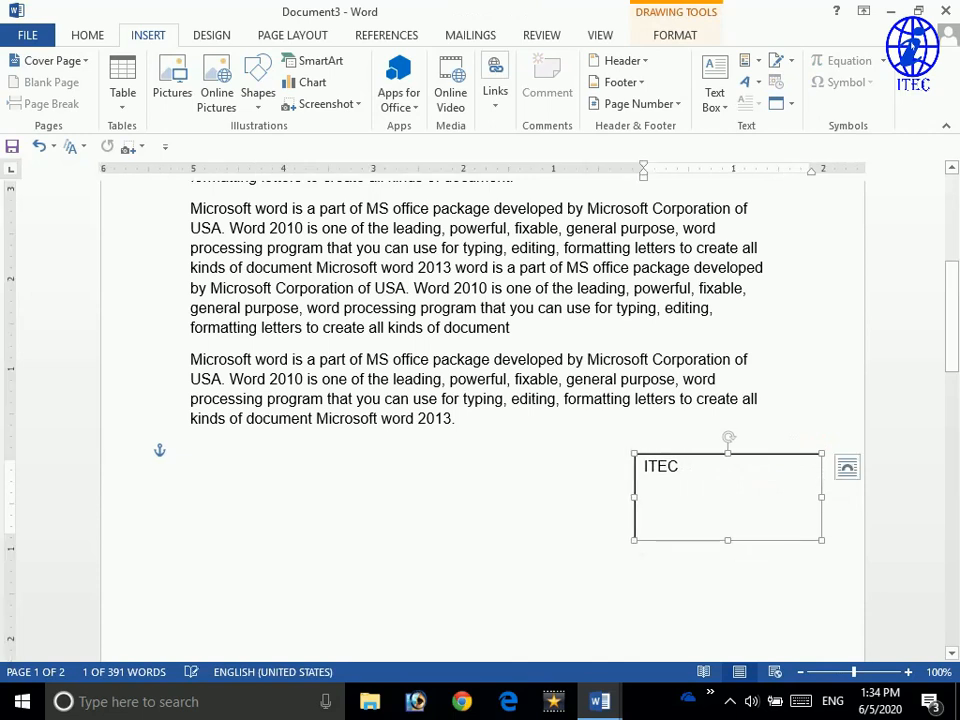
- Shrink the ITEC text box to fit closely around its word and move it back to the left margin below the last paragraph
{"action": "scroll", "coordinate": [480, 400], "scroll_direction": "down", "scroll_amount": 3}
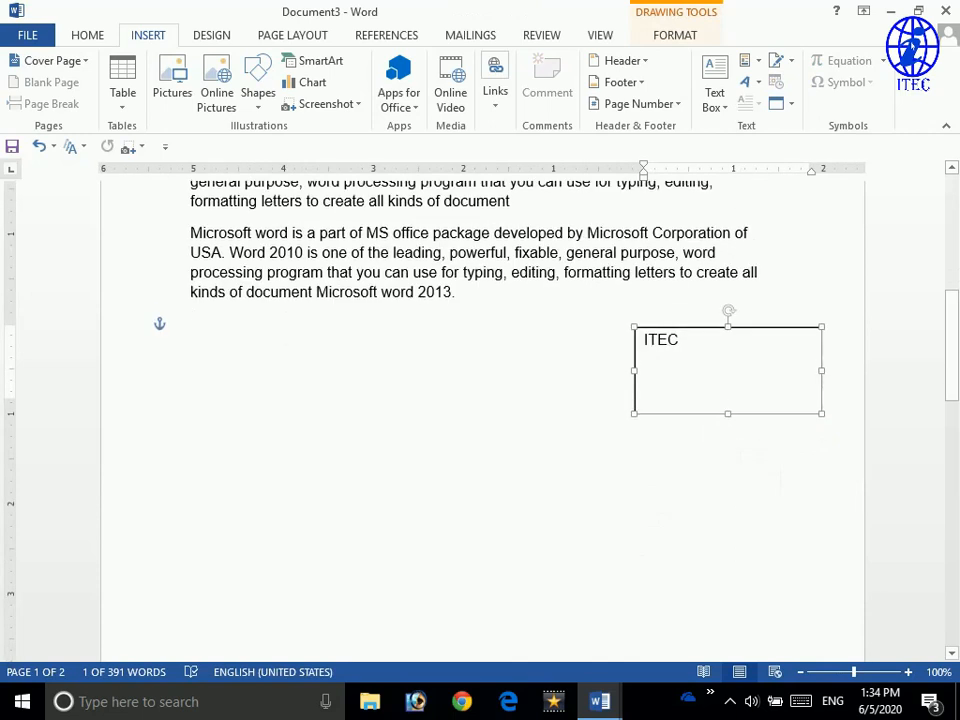
{"action": "left_click_drag", "start_coordinate": [824, 408], "coordinate": [257, 320]}
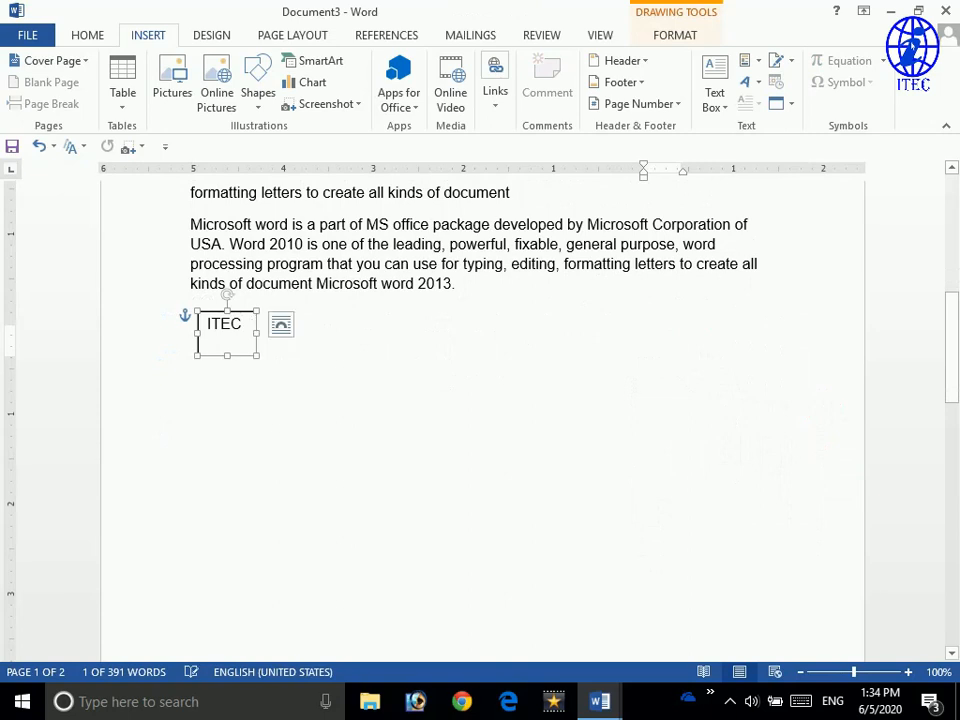
{"action": "left_click", "coordinate": [258, 362]}
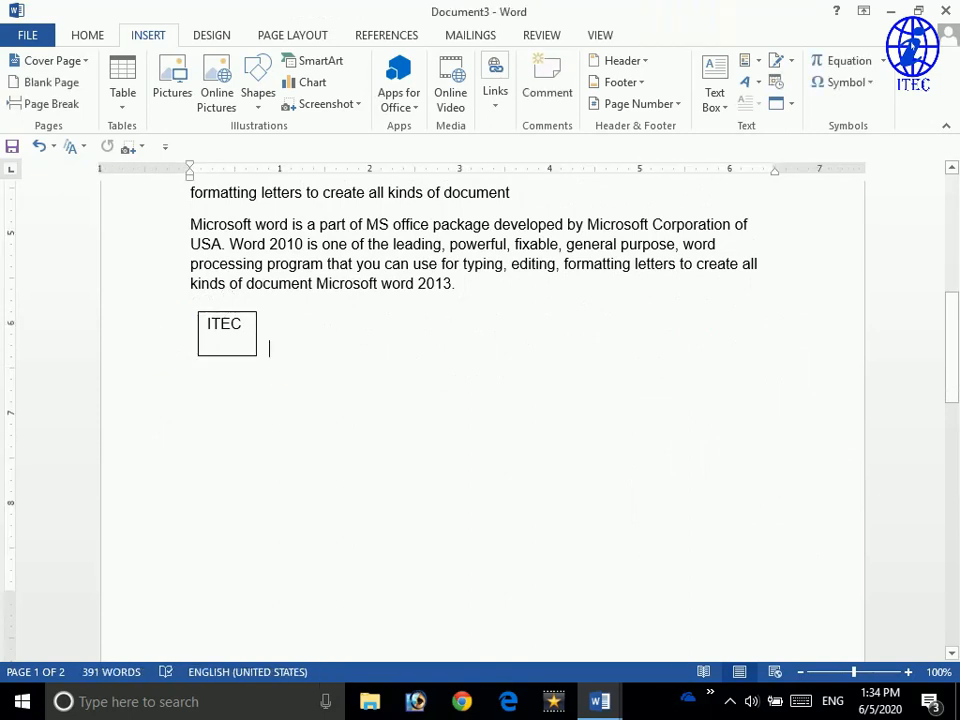
- Draw a text box about 2.41" high and 2.93" wide to the right of the ITEC box and enter "IT Expert Computer"
{"action": "left_click", "coordinate": [714, 100]}
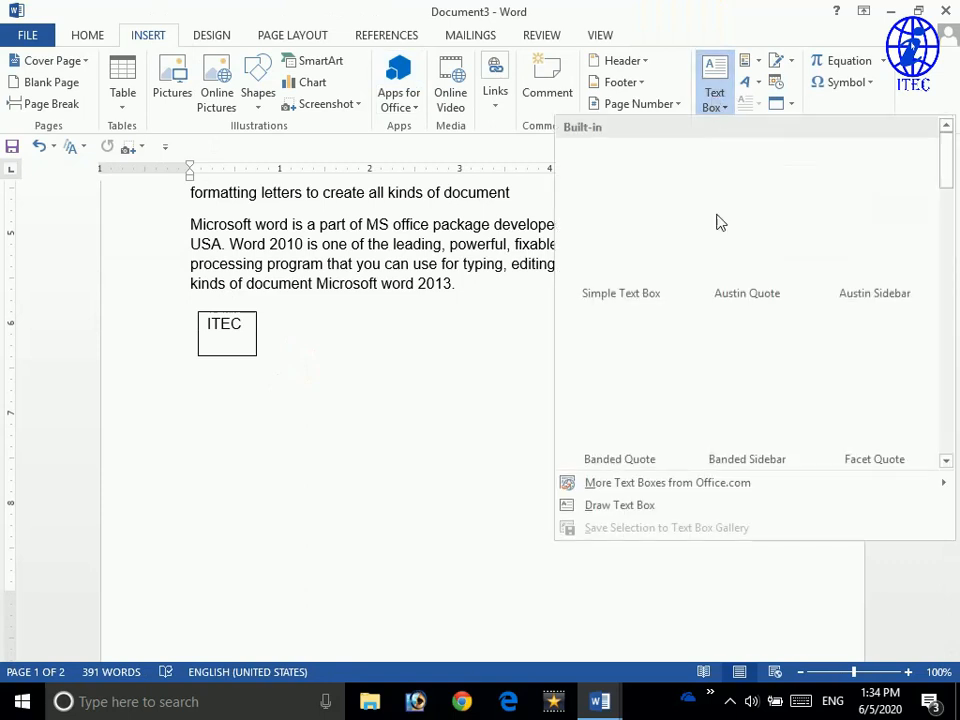
{"action": "left_click", "coordinate": [619, 505]}
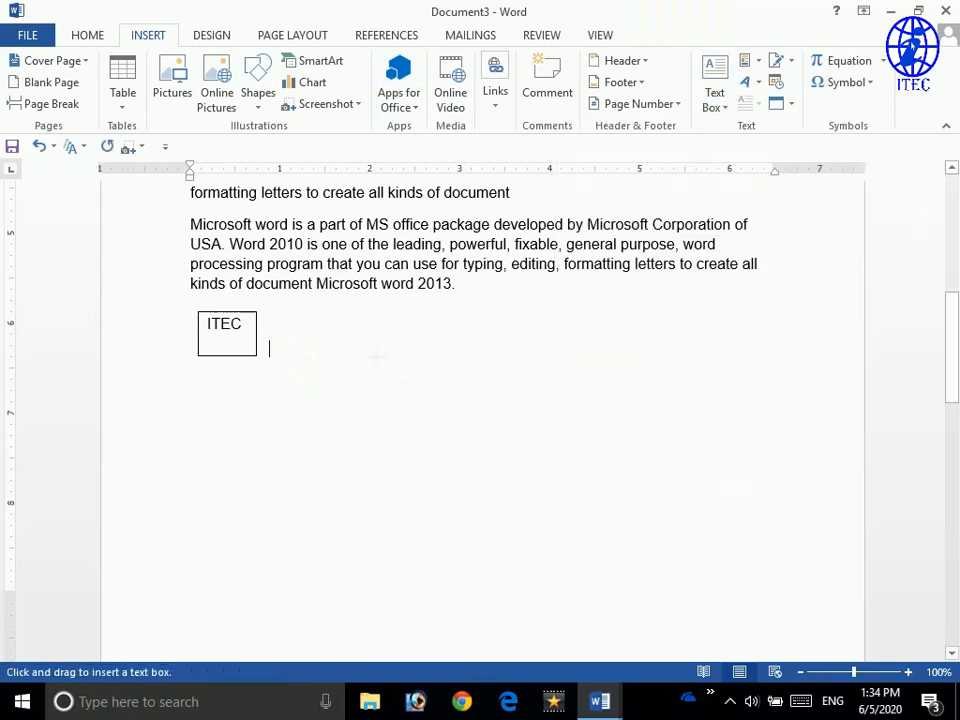
{"action": "left_click_drag", "start_coordinate": [338, 312], "coordinate": [601, 527]}
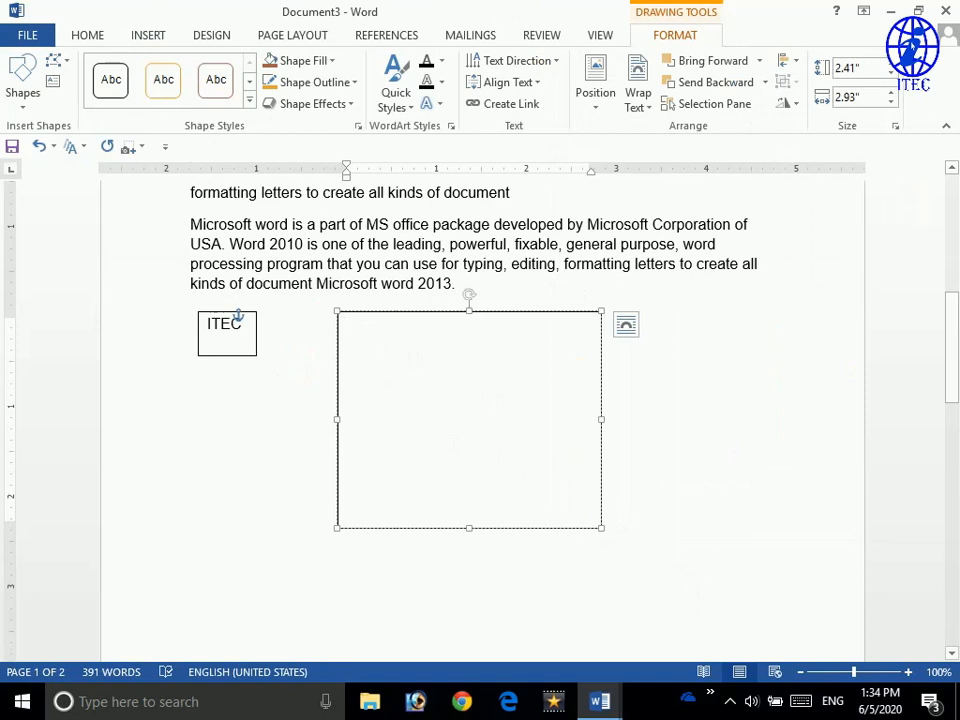
{"action": "type", "text": "IT"}
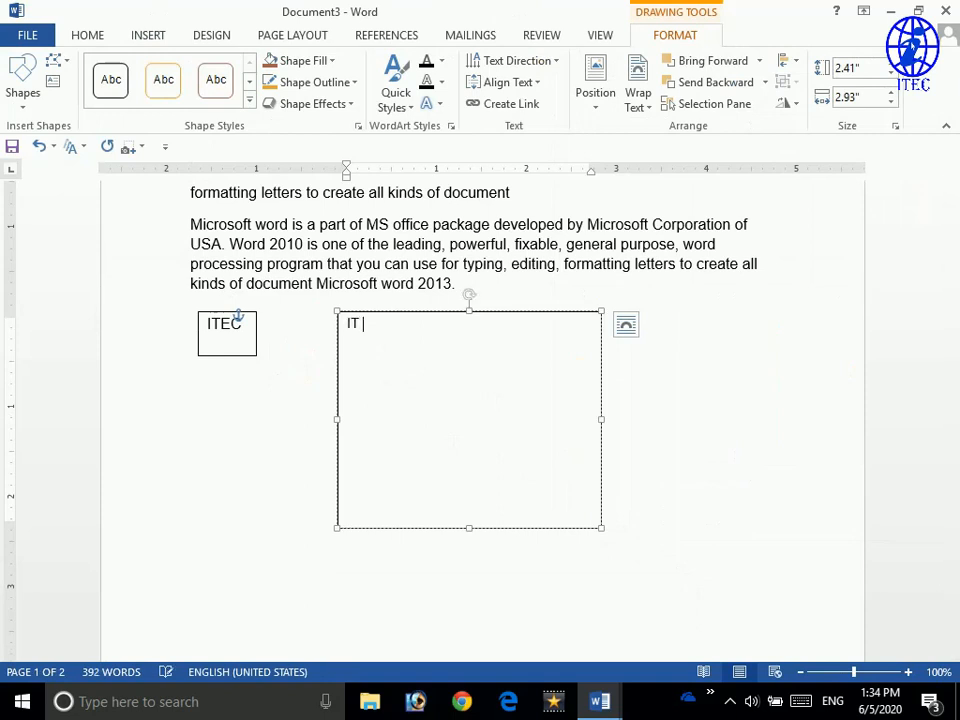
{"action": "type", "text": " Expert Computer"}
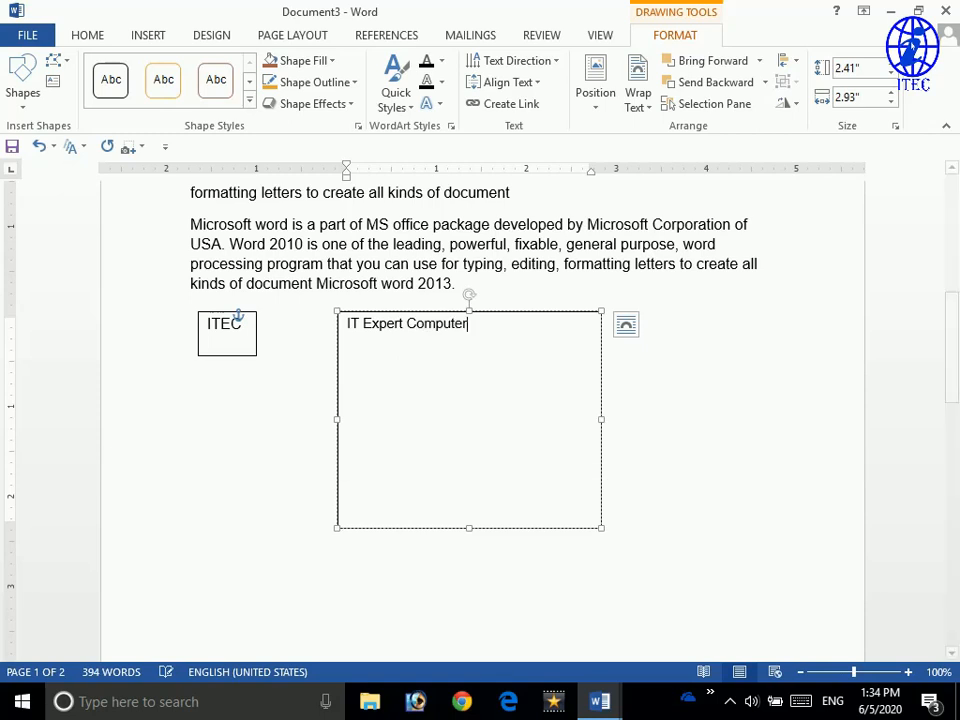
- Copy the last body paragraph on page 1 into the new text box, below the line "IT Expert Computer"
{"action": "left_click_drag", "start_coordinate": [456, 284], "coordinate": [85, 240]}
{"action": "key", "text": "ctrl+c"}
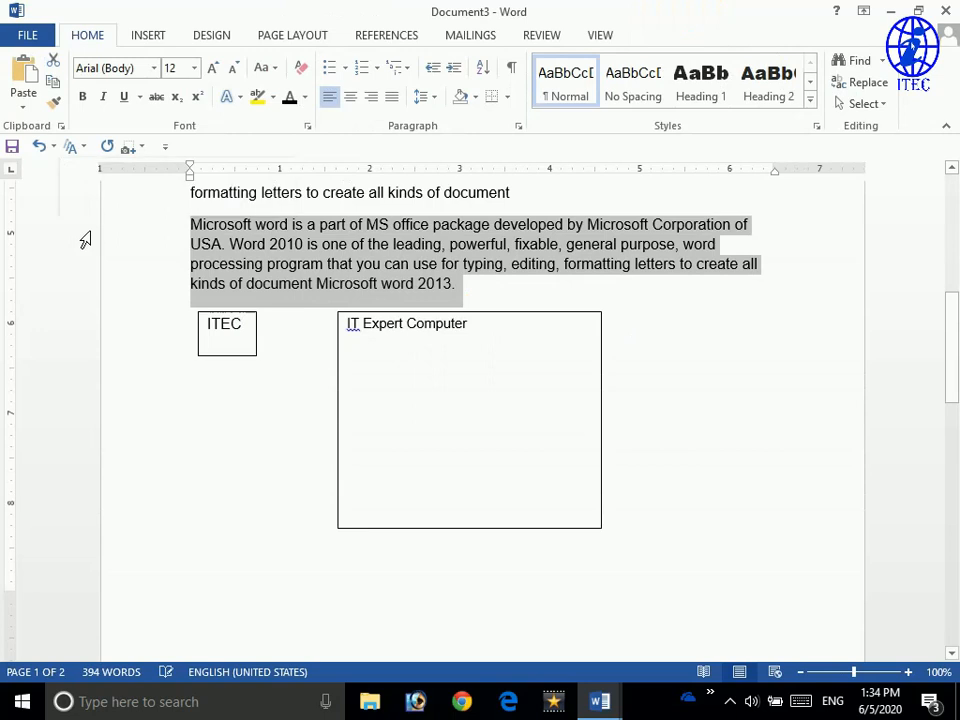
{"action": "left_click", "coordinate": [373, 324]}
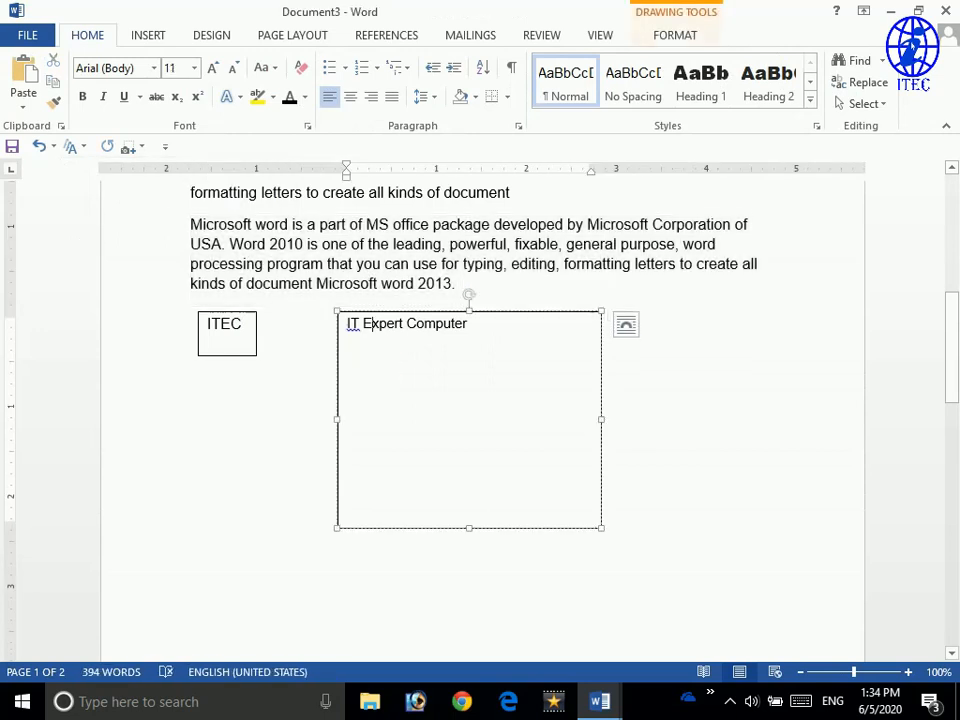
{"action": "key", "text": "Return"}
{"action": "key", "text": "ctrl+v"}
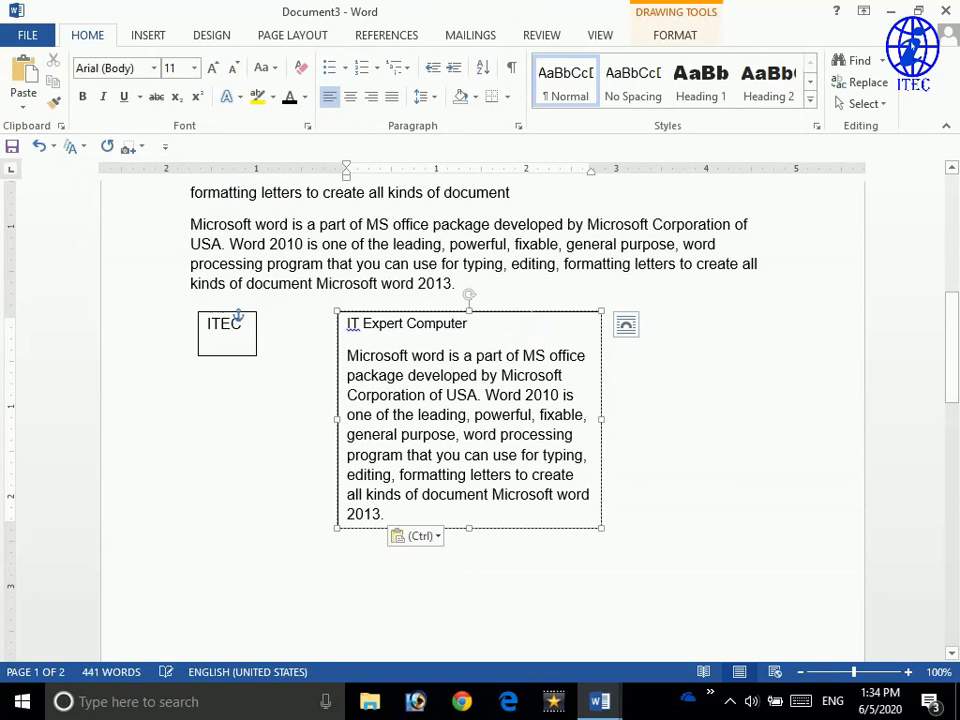
- Move the IT Expert Computer text box below the ITEC box and place a duplicate of it alongside on the right
{"action": "left_click_drag", "start_coordinate": [531, 320], "coordinate": [358, 398]}
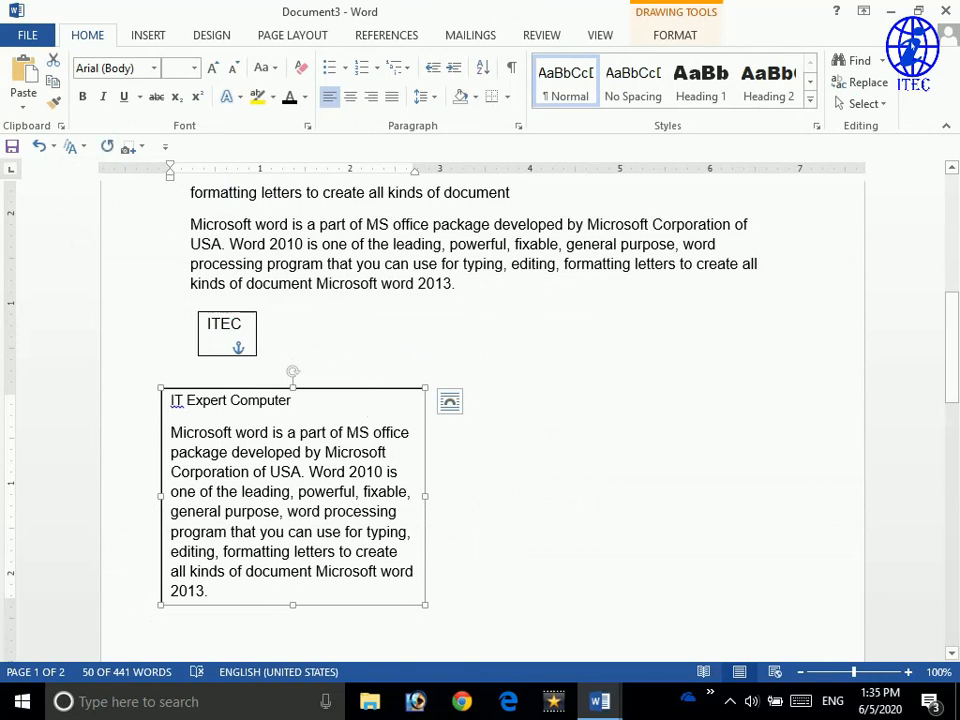
{"action": "key", "text": "ctrl+v"}
{"action": "left_click_drag", "start_coordinate": [394, 409], "coordinate": [641, 396]}
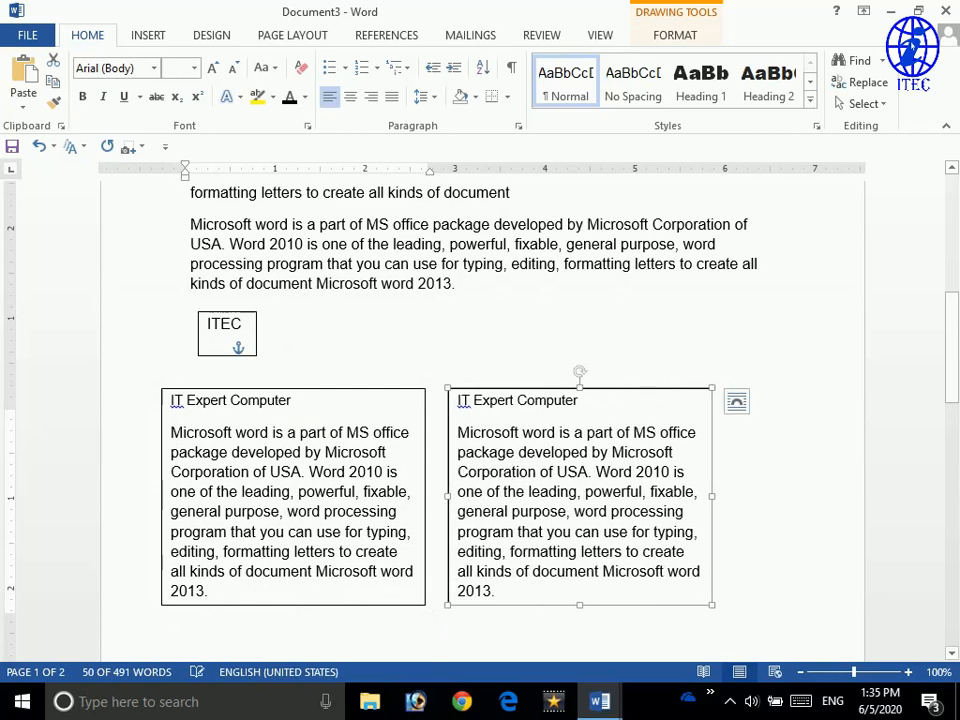
- Delete the Banded Sidebar text box from page 2
{"action": "scroll", "coordinate": [641, 396], "scroll_direction": "down", "scroll_amount": 3}
{"action": "scroll", "coordinate": [480, 400], "scroll_direction": "down", "scroll_amount": 5}
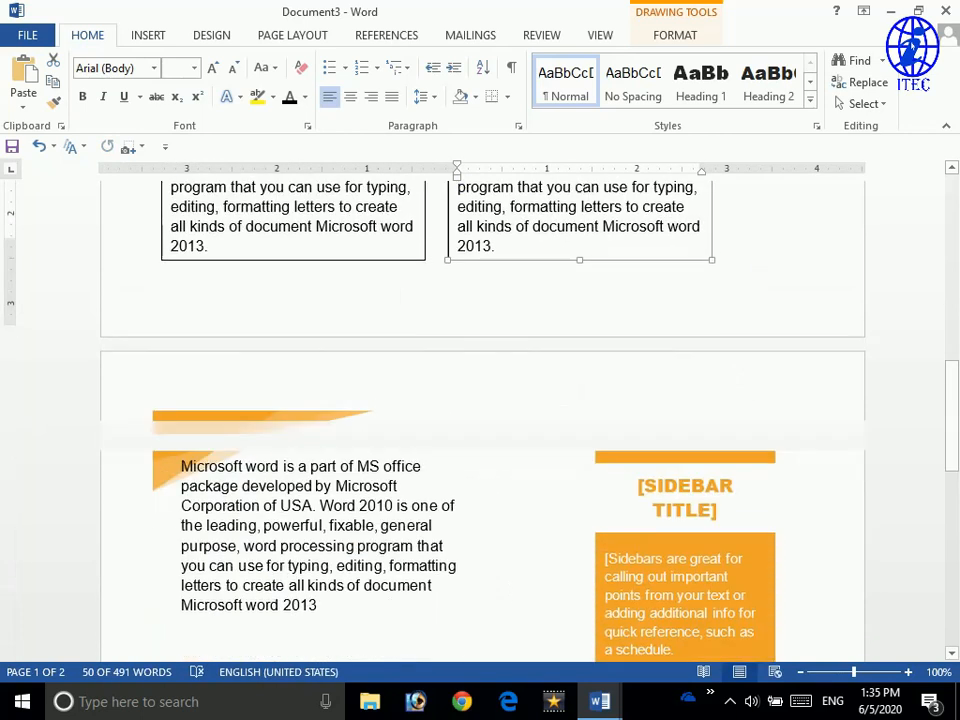
{"action": "scroll", "coordinate": [480, 400], "scroll_direction": "up", "scroll_amount": 3}
{"action": "scroll", "coordinate": [680, 452], "scroll_direction": "down", "scroll_amount": 12}
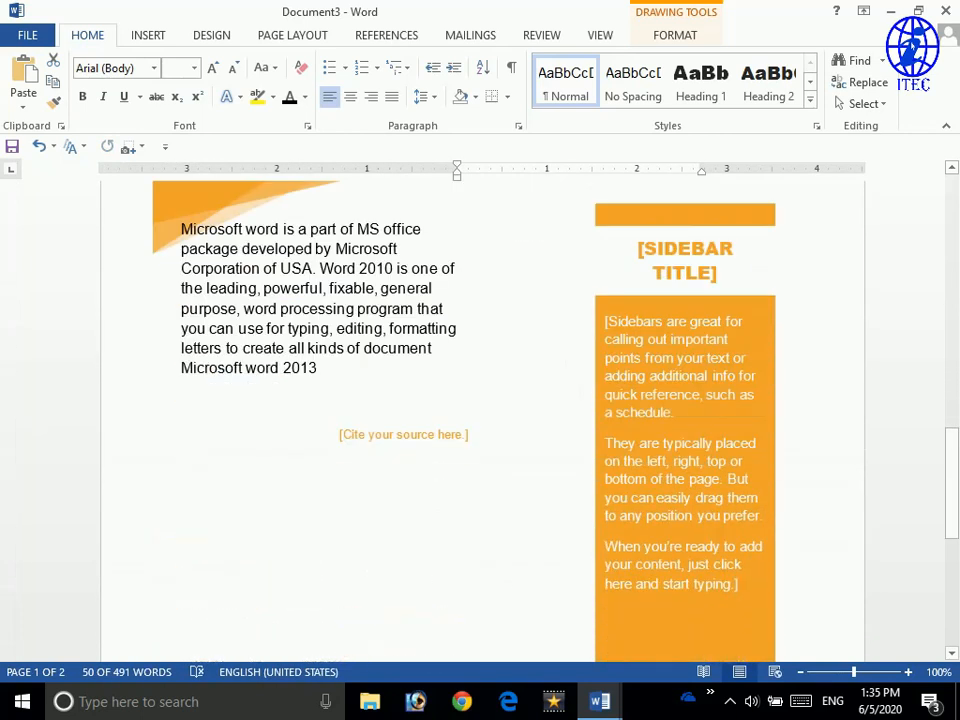
{"action": "left_click", "coordinate": [680, 452]}
{"action": "scroll", "coordinate": [680, 452], "scroll_direction": "up", "scroll_amount": 6}
{"action": "left_click", "coordinate": [747, 296]}
{"action": "left_click", "coordinate": [748, 295]}
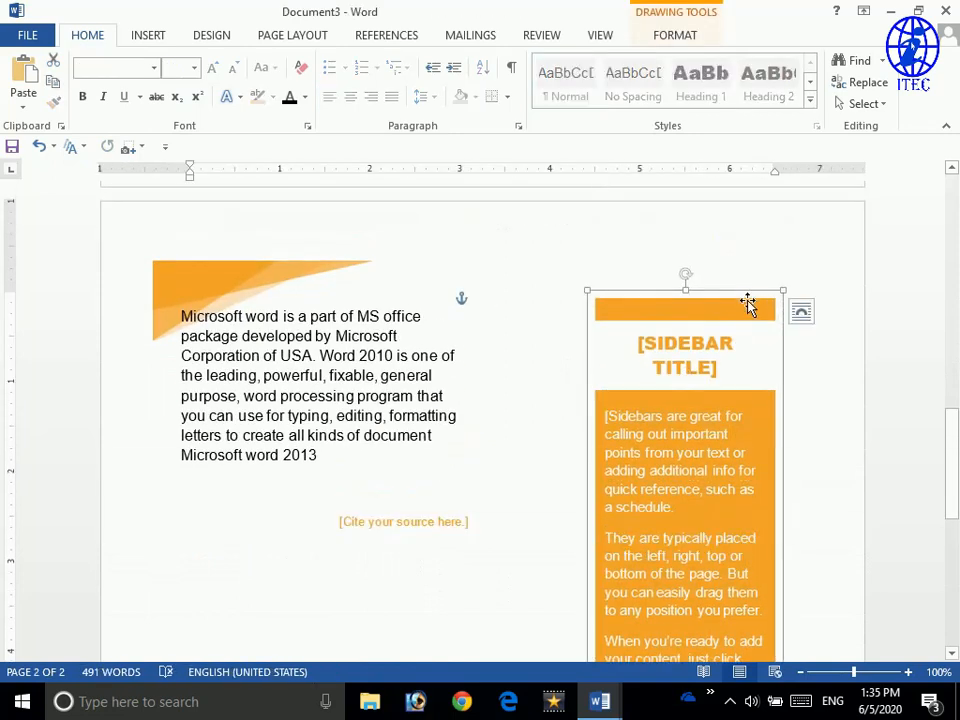
{"action": "key", "text": "Delete"}
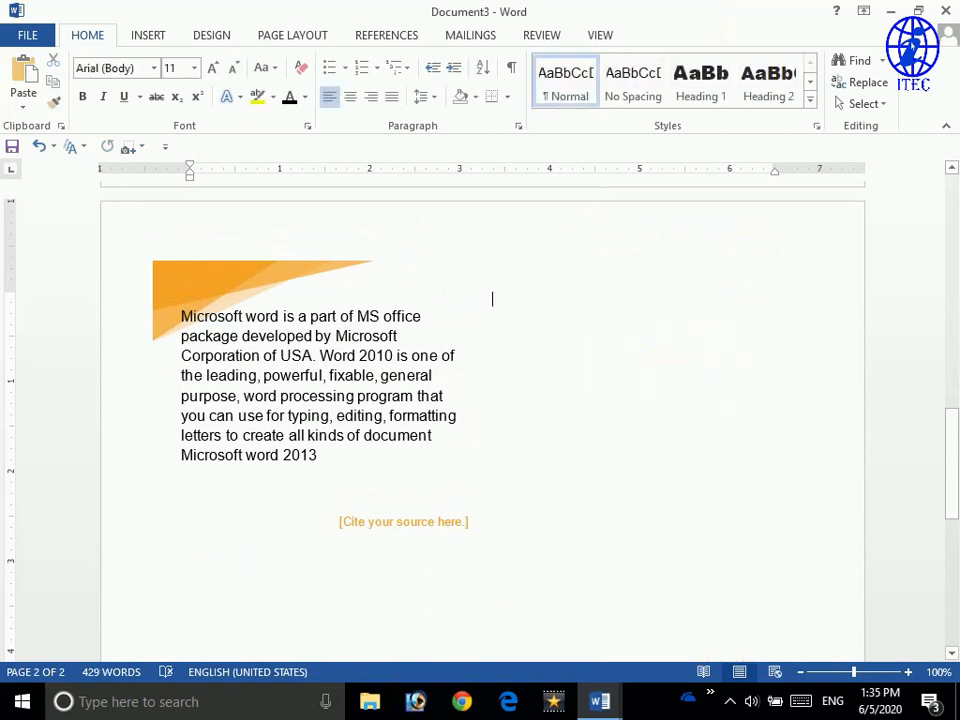
- Move the left IT Expert Computer text box from page 1 to page 2, to the right of the Facet Quote
{"action": "scroll", "coordinate": [480, 420], "scroll_direction": "up", "scroll_amount": 5}
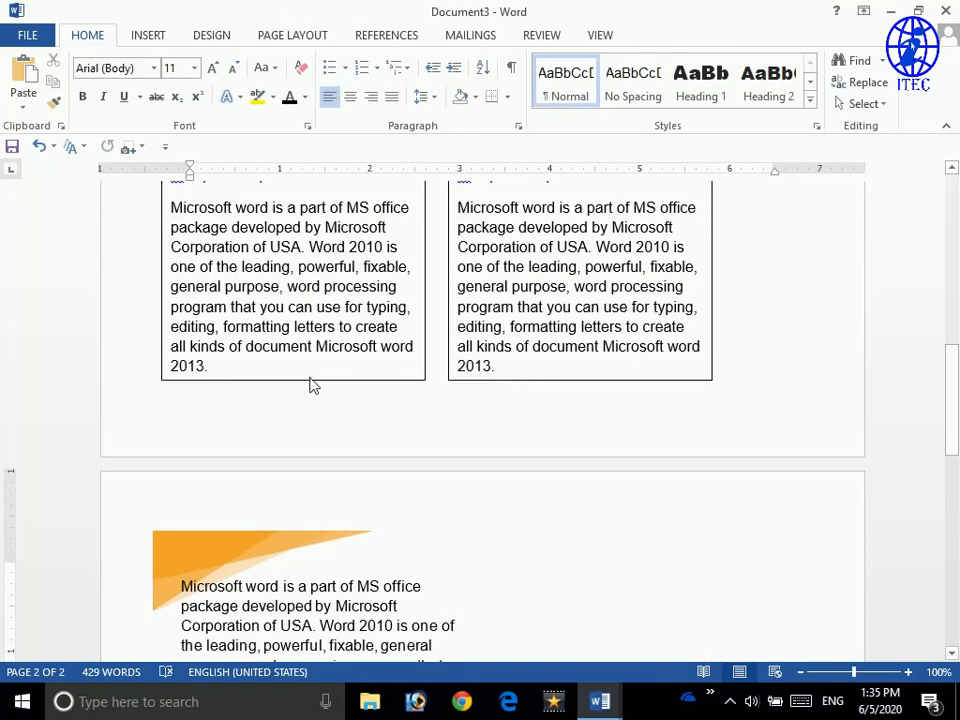
{"action": "left_click", "coordinate": [315, 385]}
{"action": "mouse_move", "coordinate": [330, 390]}
{"action": "left_mouse_down"}
{"action": "mouse_move", "coordinate": [486, 580]}
{"action": "mouse_move", "coordinate": [601, 641]}
{"action": "mouse_move", "coordinate": [602, 690]}
{"action": "mouse_move", "coordinate": [750, 714]}
{"action": "mouse_move", "coordinate": [804, 624]}
{"action": "mouse_move", "coordinate": [769, 609]}
{"action": "mouse_move", "coordinate": [737, 669]}
{"action": "mouse_move", "coordinate": [720, 606]}
{"action": "left_mouse_up"}
{"action": "left_click", "coordinate": [439, 446]}
{"action": "scroll", "coordinate": [439, 446], "scroll_direction": "down", "scroll_amount": 5}
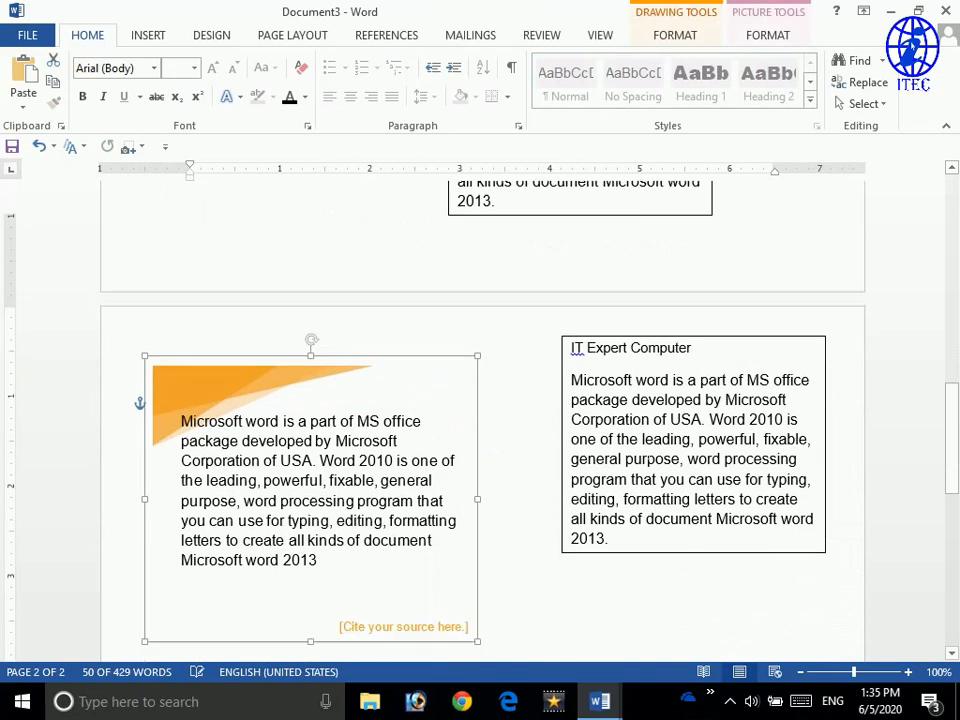
- Delete the Facet Quote text box, including its orange graphic, from page 2
{"action": "left_click", "coordinate": [690, 260]}
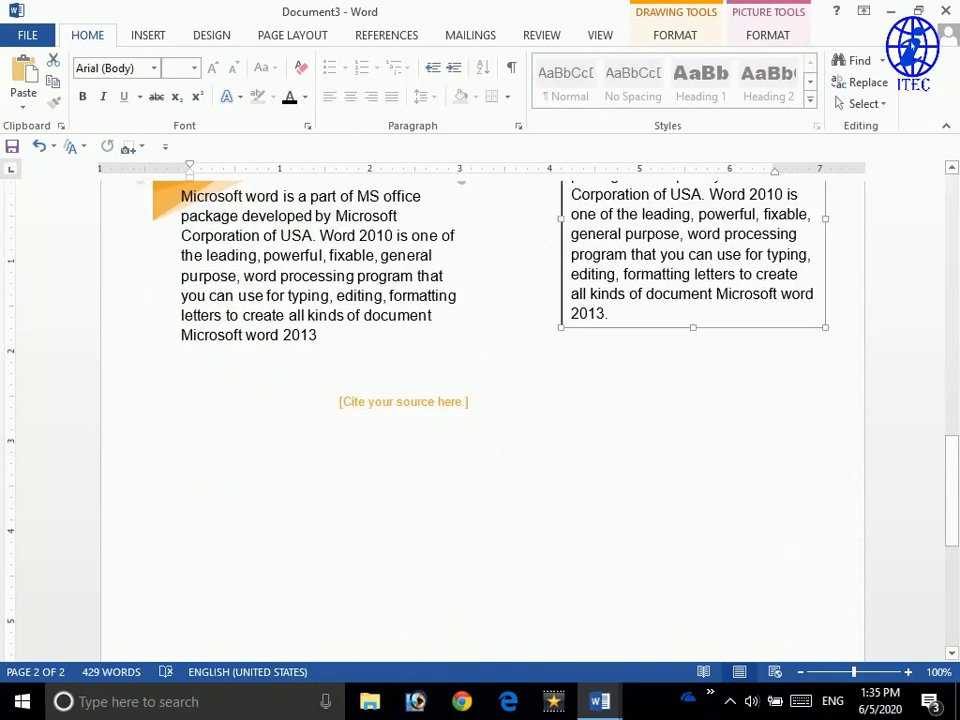
{"action": "left_click", "coordinate": [362, 315]}
{"action": "left_click", "coordinate": [294, 386]}
{"action": "scroll", "coordinate": [281, 262], "scroll_direction": "up", "scroll_amount": 3}
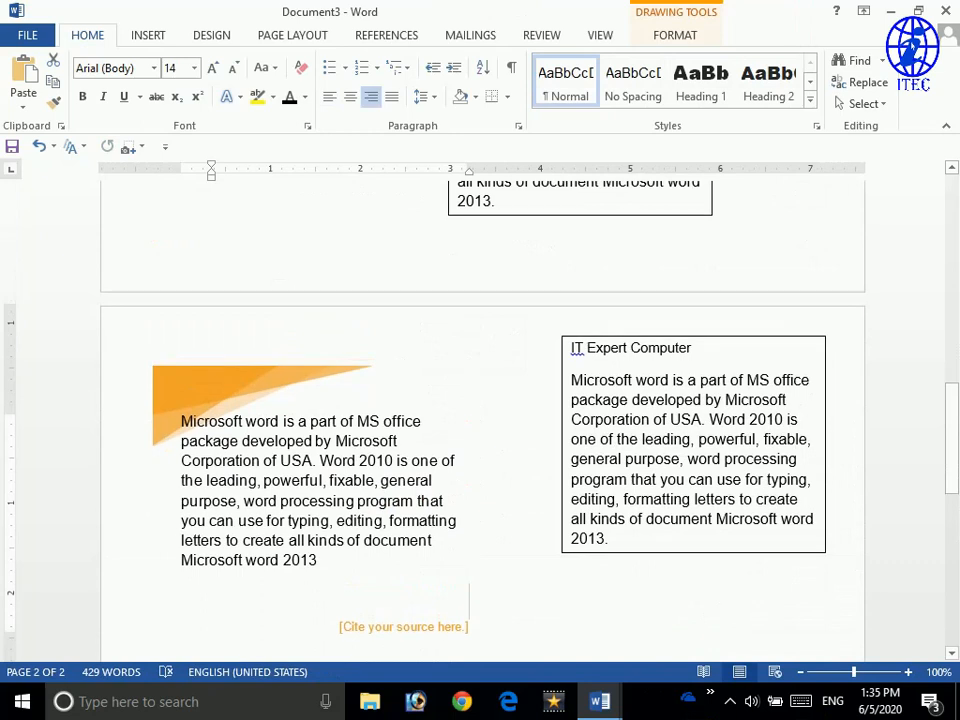
{"action": "left_click", "coordinate": [287, 381]}
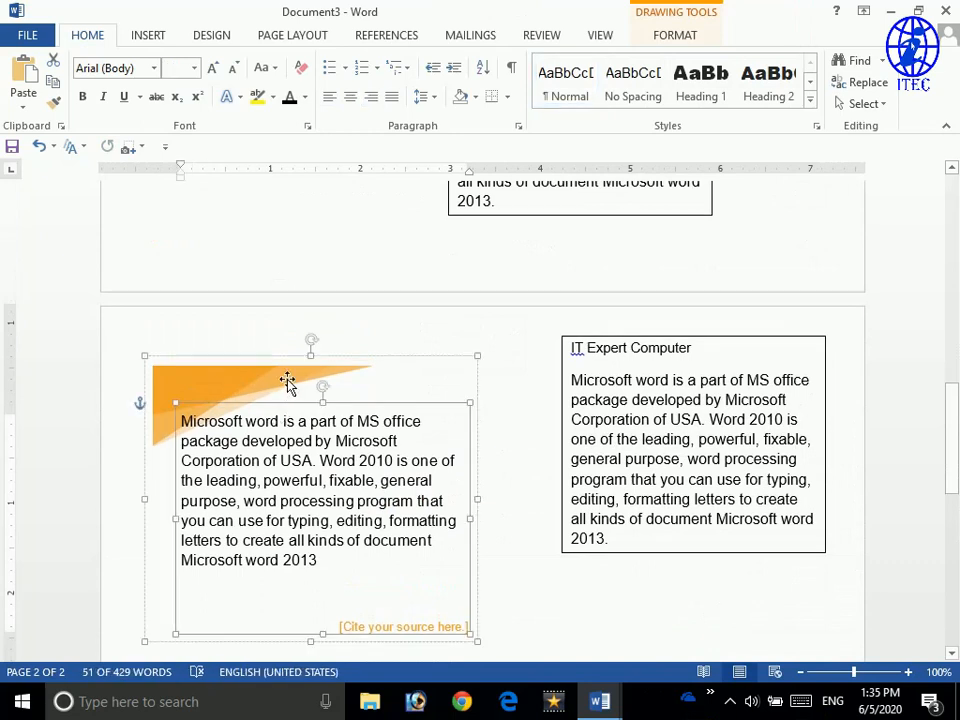
{"action": "left_click", "coordinate": [361, 369]}
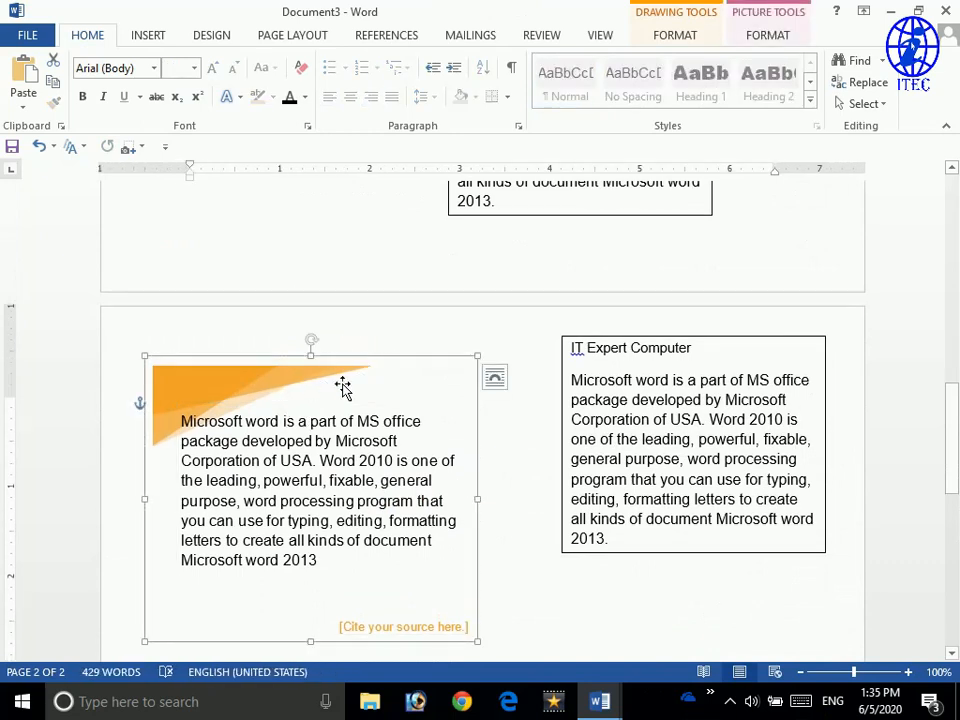
{"action": "key", "text": "Delete"}
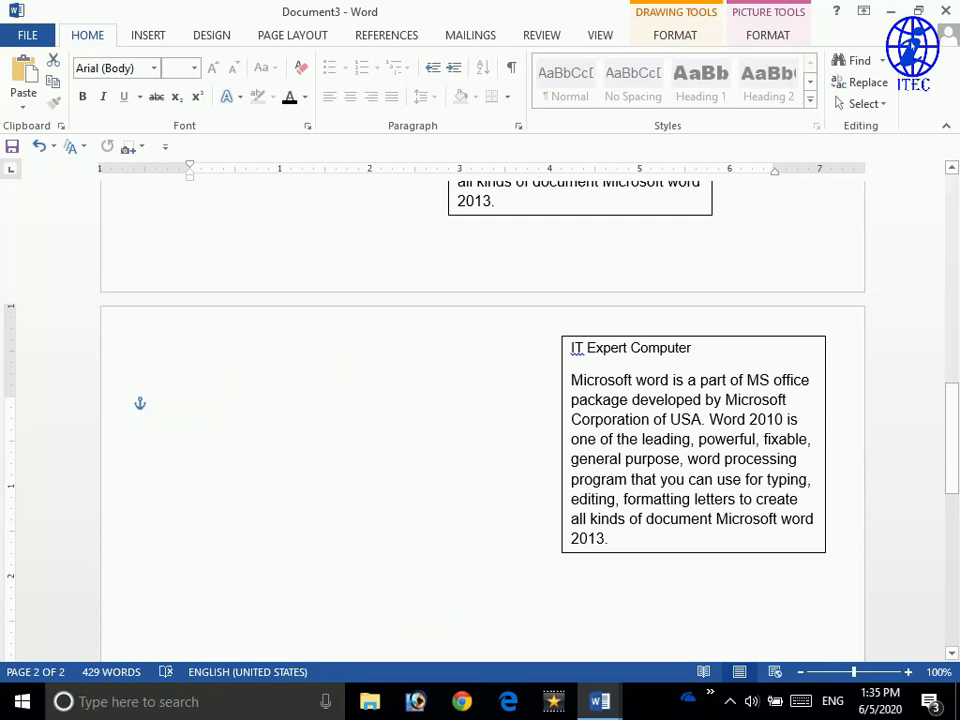
- Move the IT Expert Computer text box to the left half of page 2 and place a duplicate level with it on the right
{"action": "left_click", "coordinate": [668, 343]}
{"action": "left_click_drag", "start_coordinate": [670, 343], "coordinate": [316, 370]}
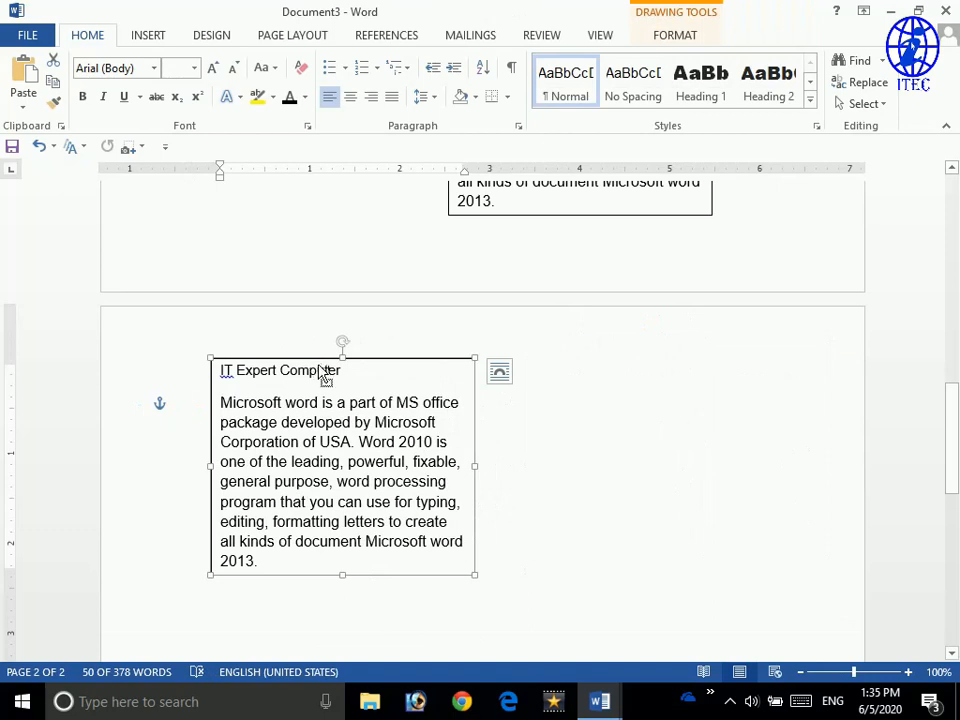
{"action": "left_click_drag", "start_coordinate": [322, 372], "coordinate": [645, 373]}
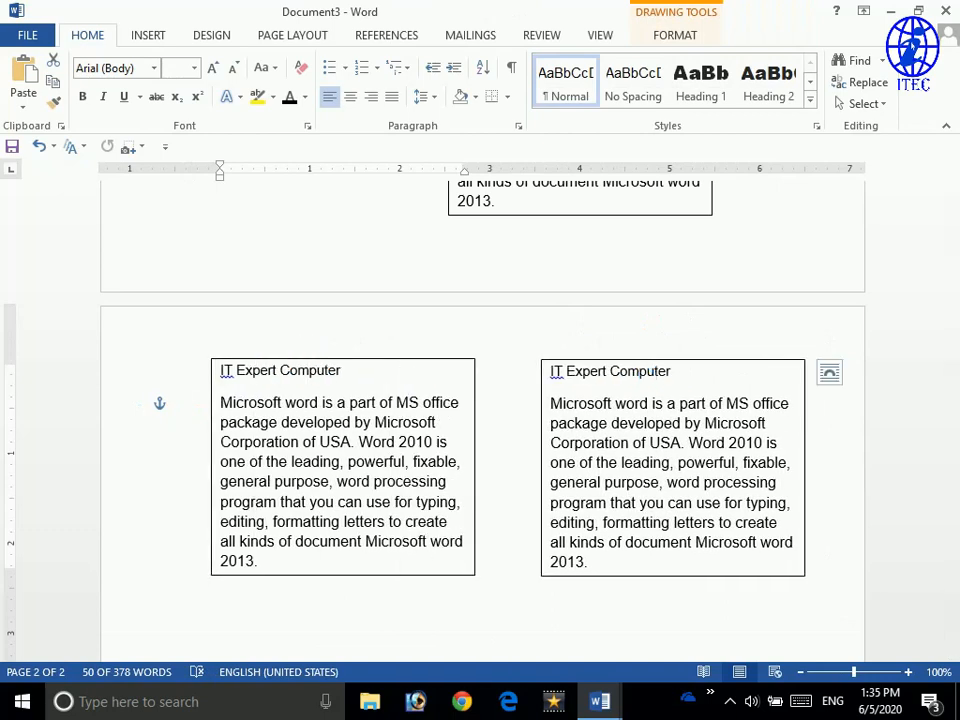
- Paste two copies of the right IT Expert Computer text box on page 2 and place one directly beneath the left box
{"action": "scroll", "coordinate": [645, 375], "scroll_direction": "down", "scroll_amount": 5}
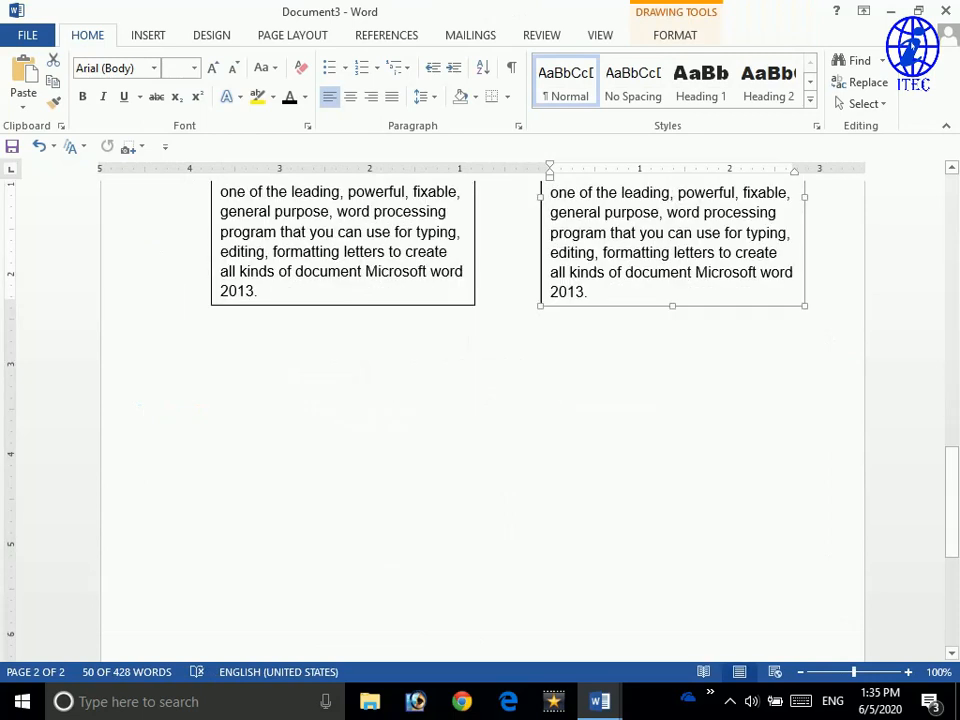
{"action": "key", "text": "ctrl+c"}
{"action": "key", "text": "ctrl+v"}
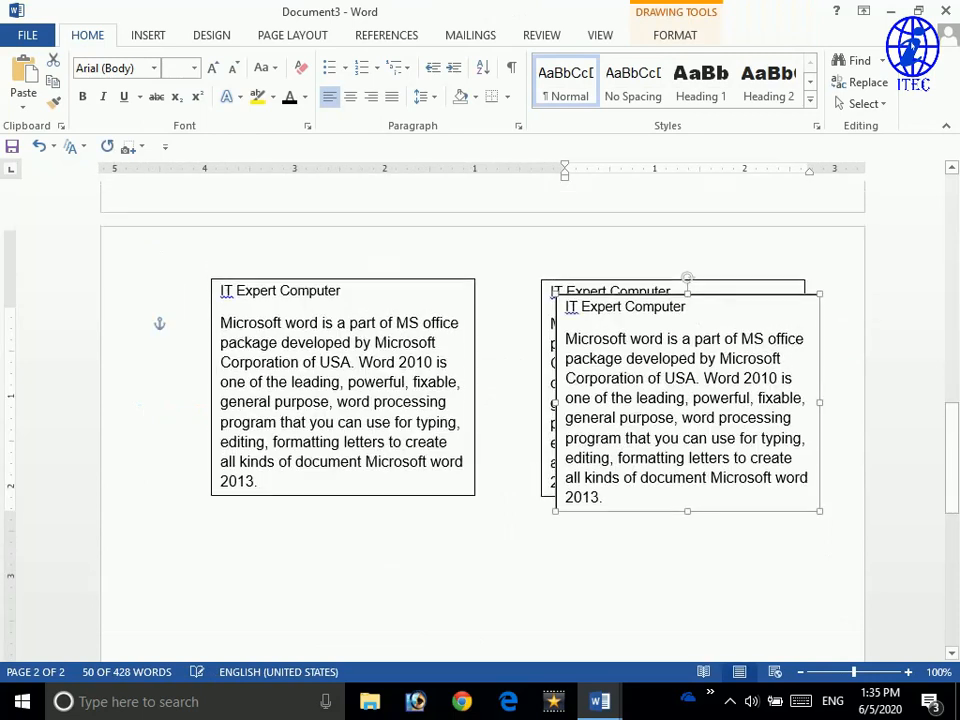
{"action": "key", "text": "ctrl+v"}
{"action": "left_click_drag", "start_coordinate": [638, 325], "coordinate": [290, 525]}
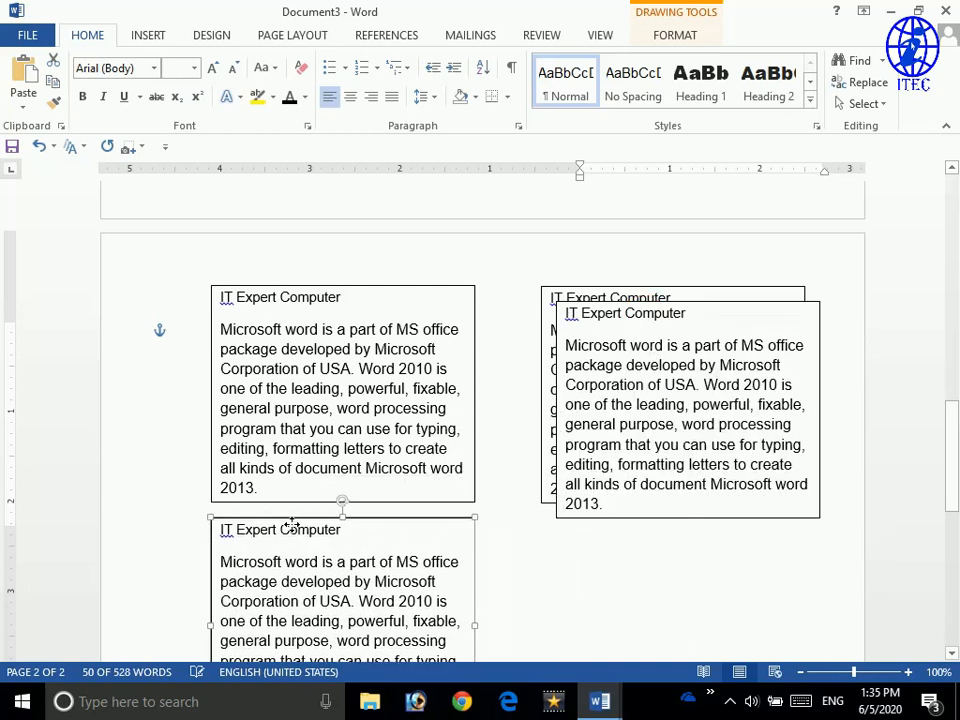
{"action": "scroll", "coordinate": [290, 525], "scroll_direction": "down", "scroll_amount": 6}
{"action": "scroll", "coordinate": [290, 525], "scroll_direction": "up", "scroll_amount": 4}
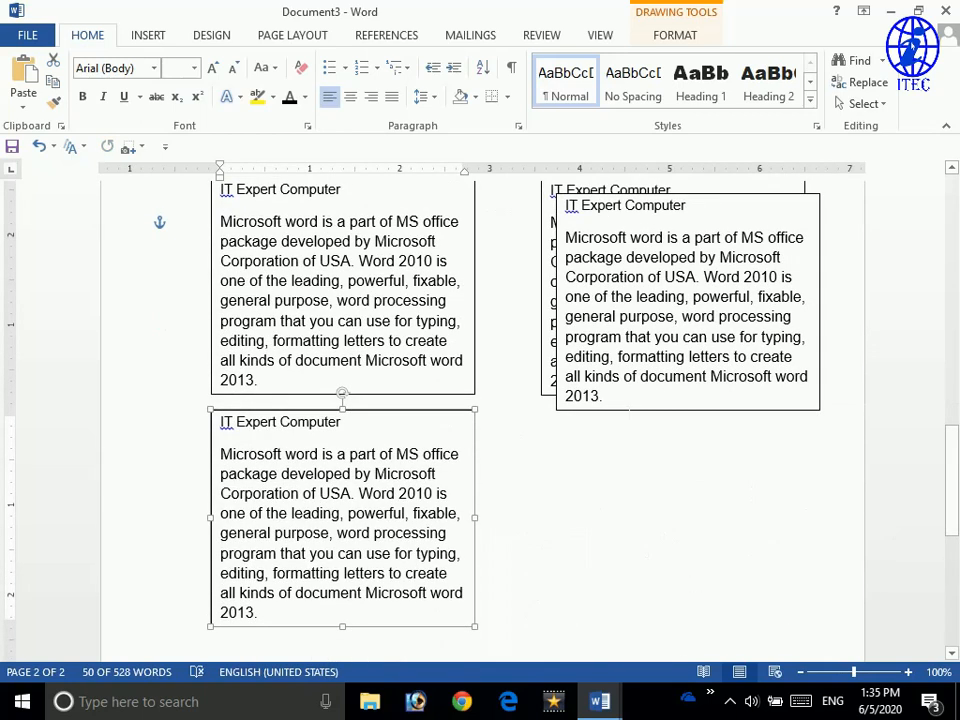
- Move the other overlapping copy directly beneath the right text box, aligned with it to form a two-by-two arrangement
{"action": "left_click", "coordinate": [628, 410]}
{"action": "double_click", "coordinate": [687, 188]}
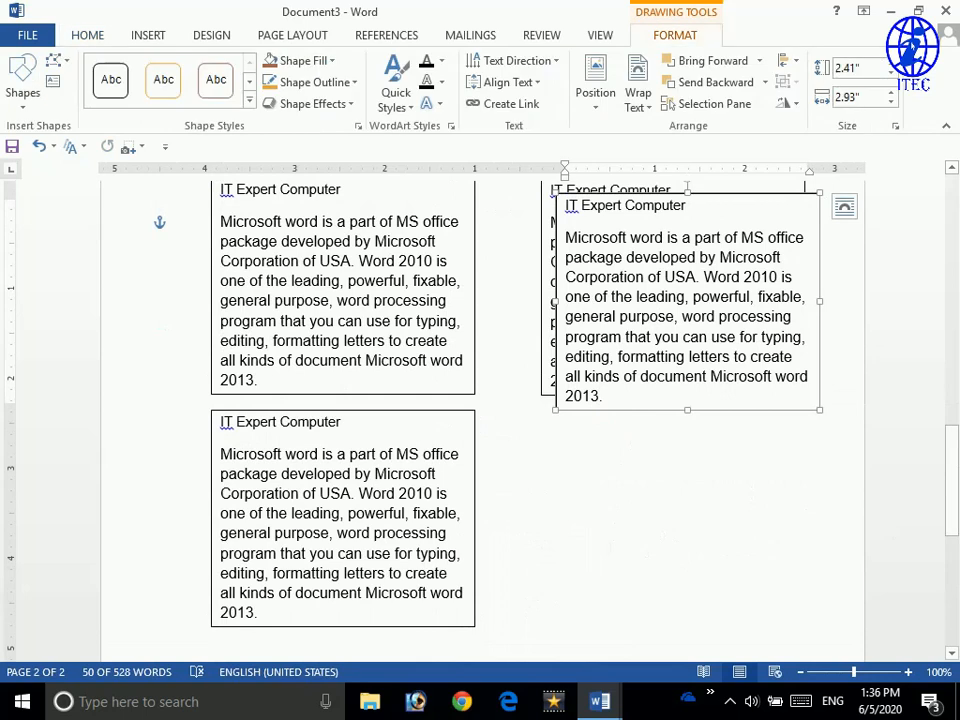
{"action": "left_click_drag", "start_coordinate": [626, 407], "coordinate": [626, 579]}
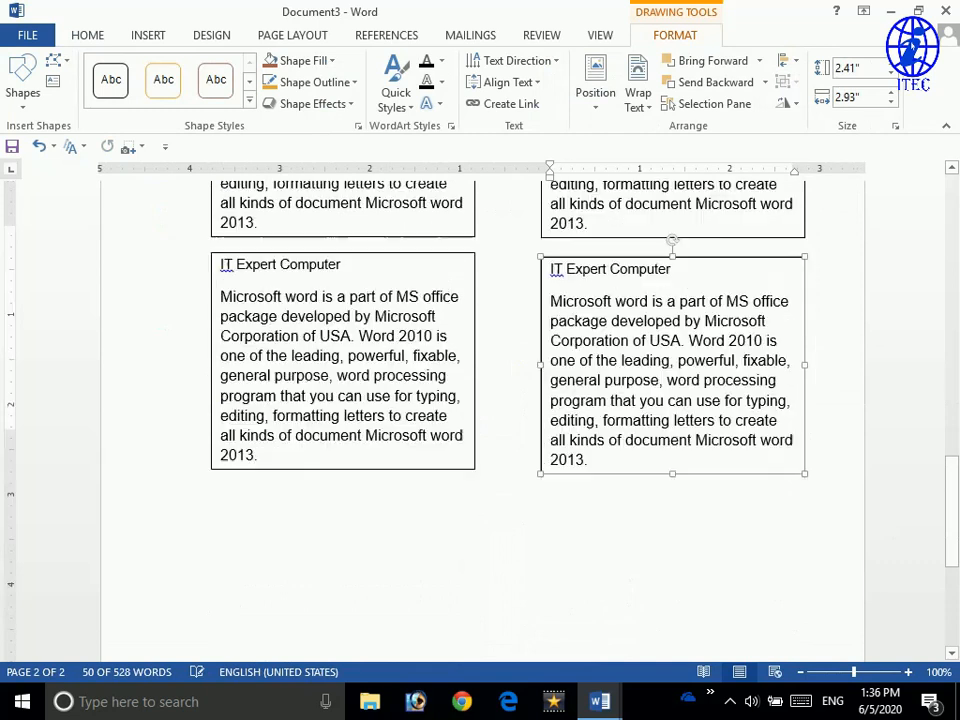
{"action": "scroll", "coordinate": [626, 579], "scroll_direction": "up", "scroll_amount": 3}
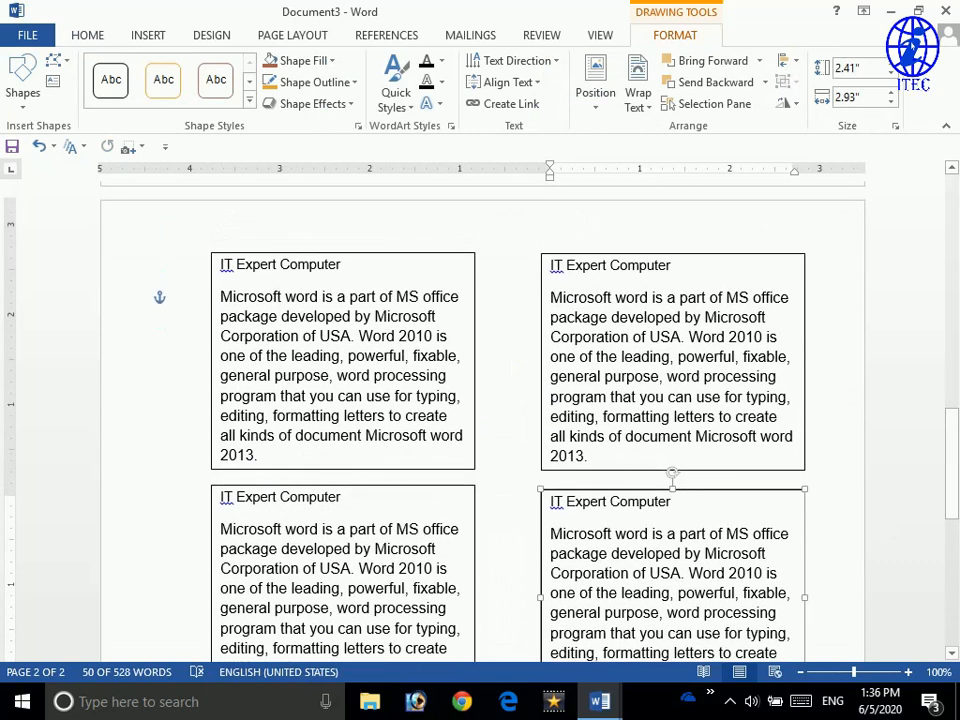
{"action": "scroll", "coordinate": [626, 579], "scroll_direction": "up", "scroll_amount": 1}
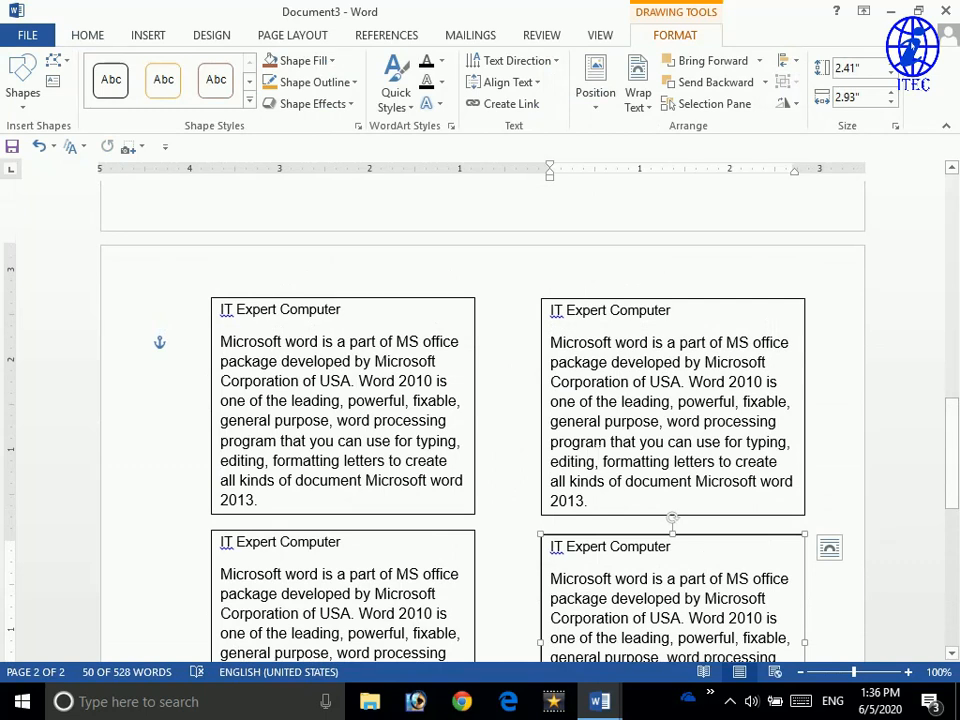
{"action": "left_click", "coordinate": [150, 38]}
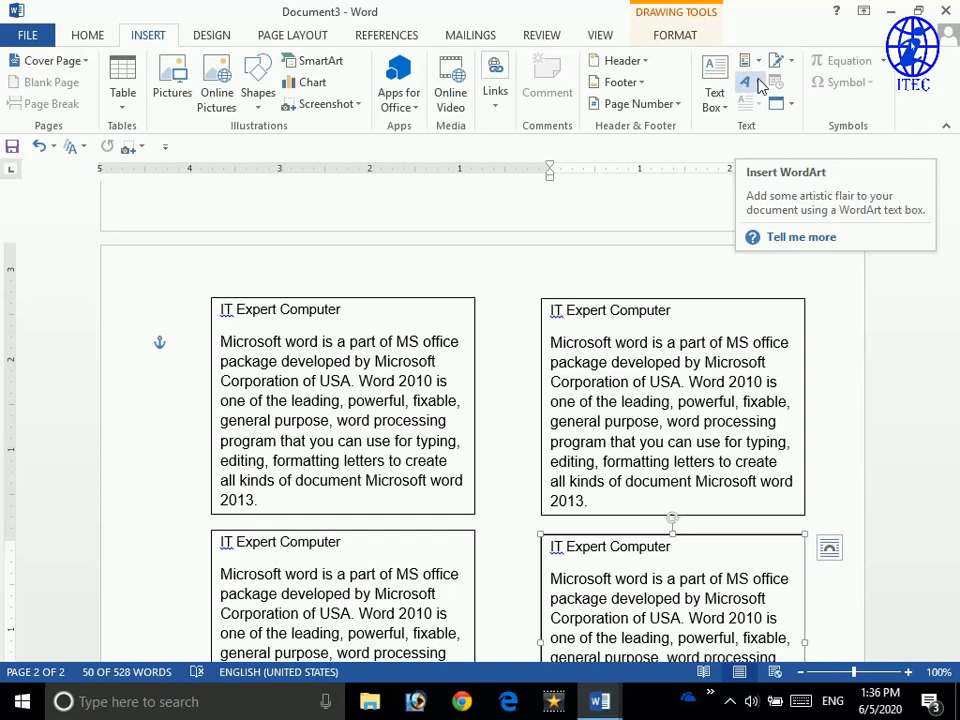
{"action": "left_click", "coordinate": [759, 86]}
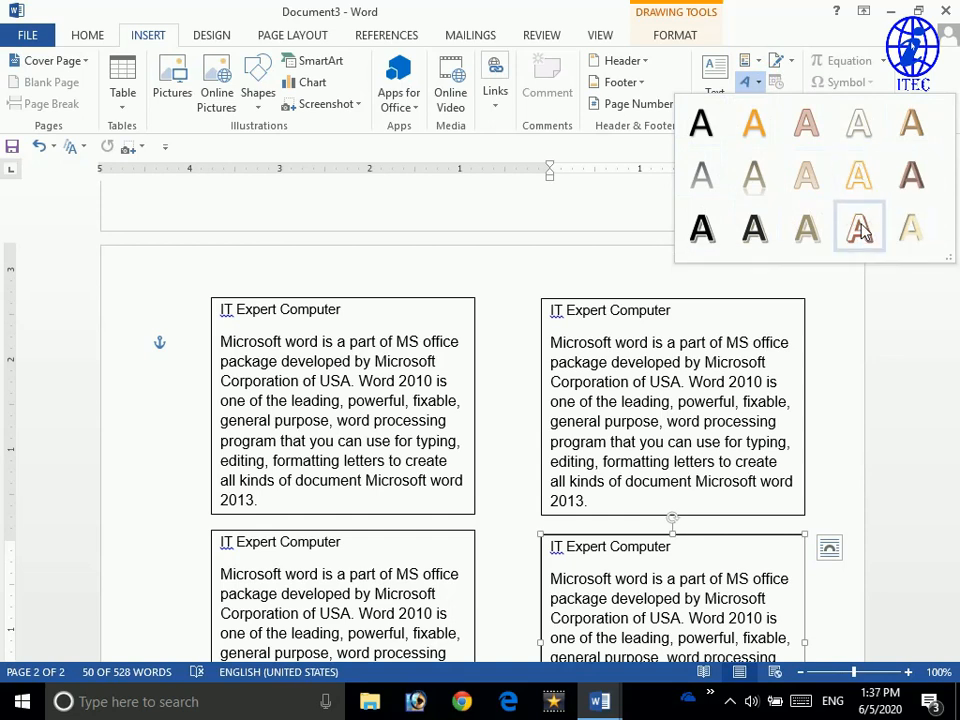
{"action": "left_click", "coordinate": [757, 247]}
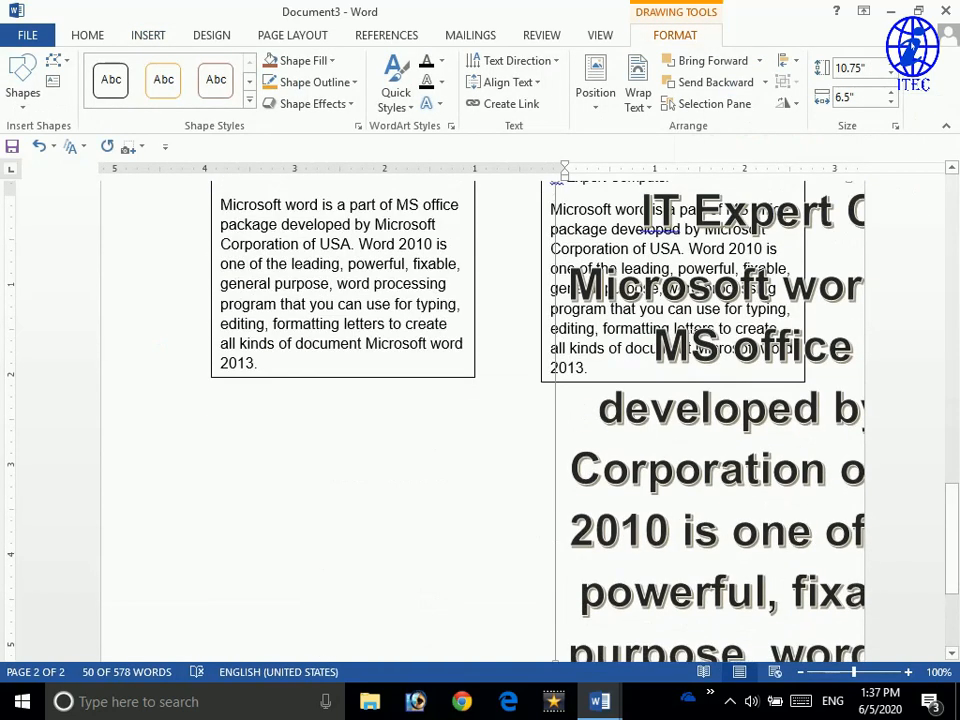
{"action": "scroll", "coordinate": [694, 437], "scroll_direction": "up", "scroll_amount": 1}
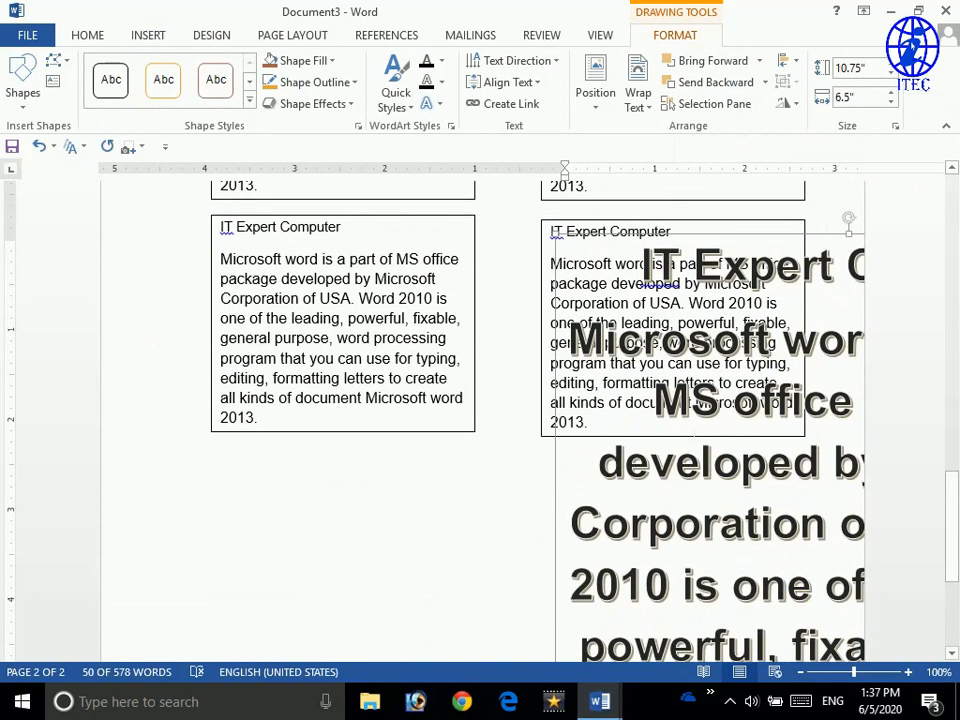
{"action": "key", "text": "ctrl+z"}
- Insert WordArt on the blank line beside the ITEC box on page 1, using the second style in the third row
{"action": "scroll", "coordinate": [480, 400], "scroll_direction": "down", "scroll_amount": 3}
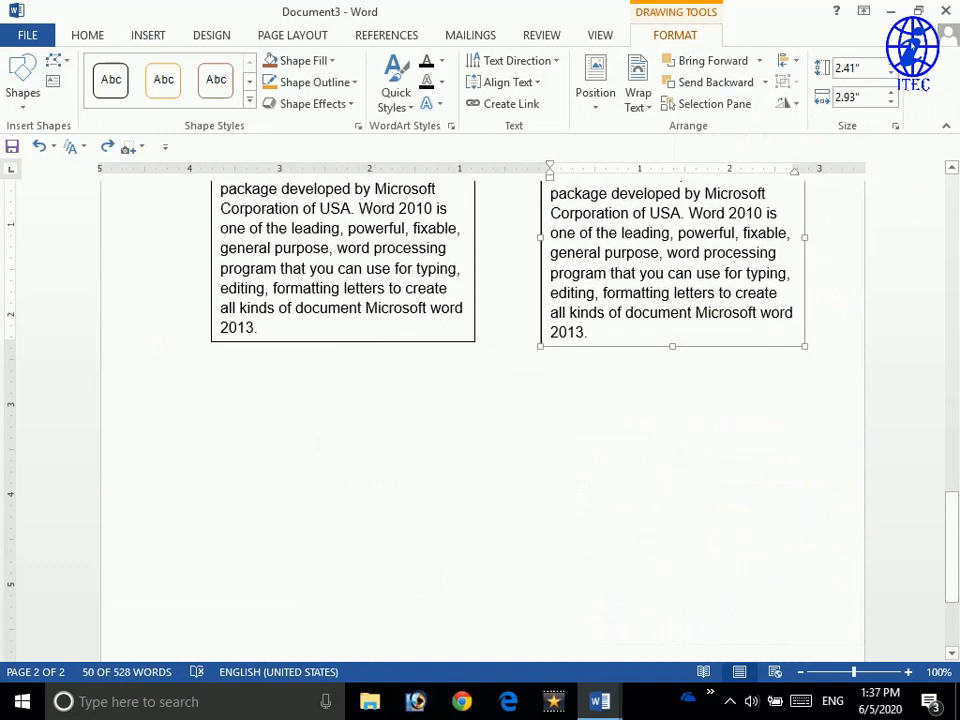
{"action": "scroll", "coordinate": [480, 400], "scroll_direction": "down", "scroll_amount": 8}
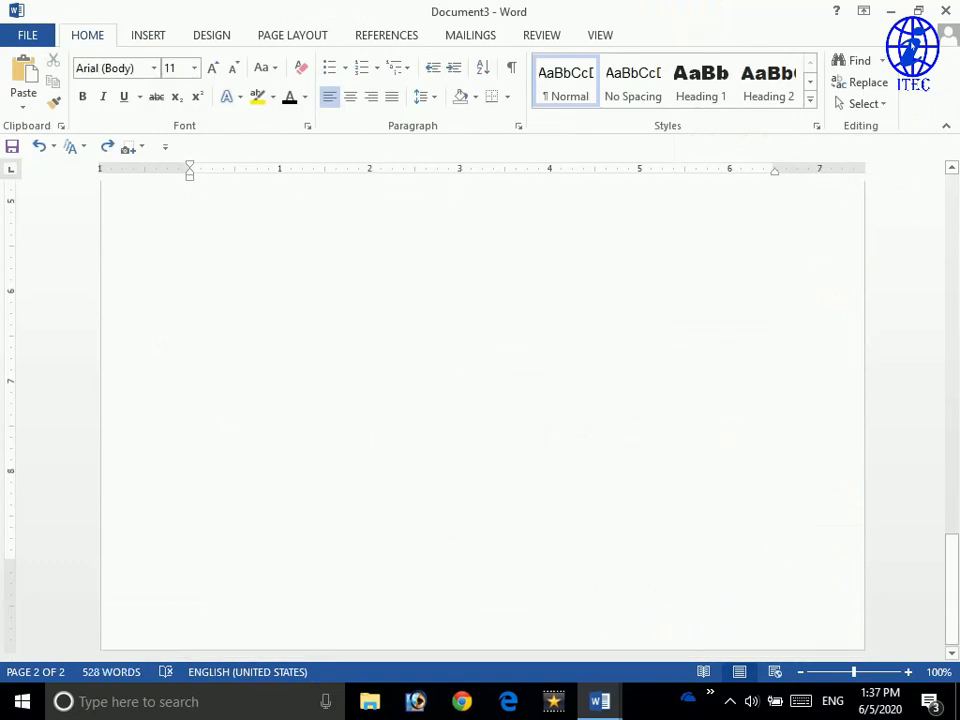
{"action": "scroll", "coordinate": [480, 400], "scroll_direction": "up", "scroll_amount": 10}
{"action": "scroll", "coordinate": [270, 424], "scroll_direction": "up", "scroll_amount": 8}
{"action": "left_click", "coordinate": [236, 413]}
{"action": "left_click", "coordinate": [269, 363]}
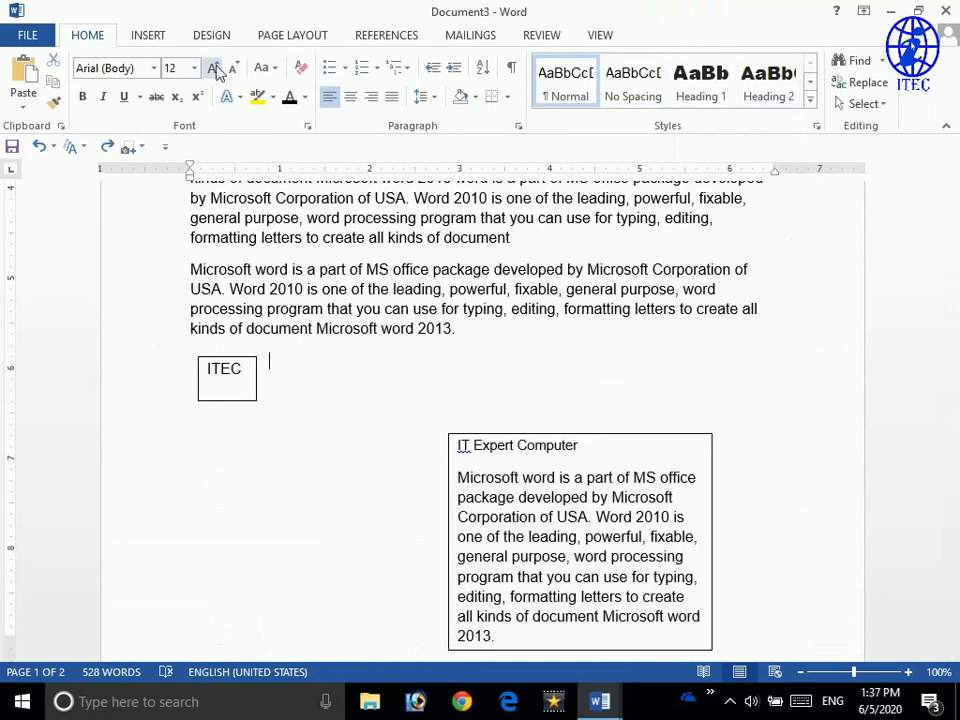
{"action": "left_click", "coordinate": [148, 38]}
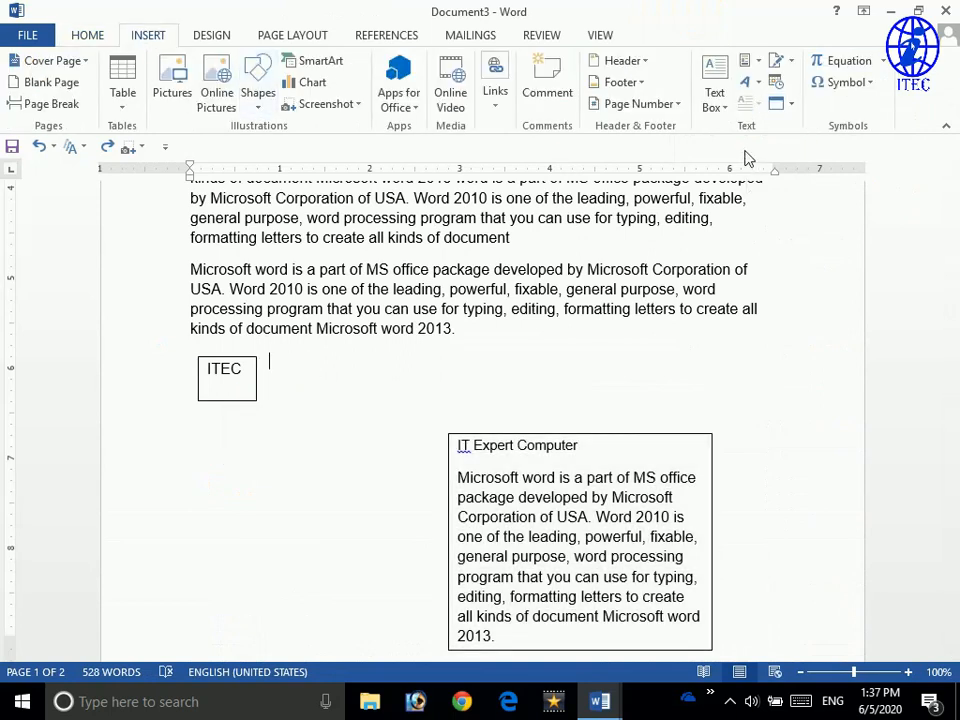
{"action": "left_click", "coordinate": [759, 83]}
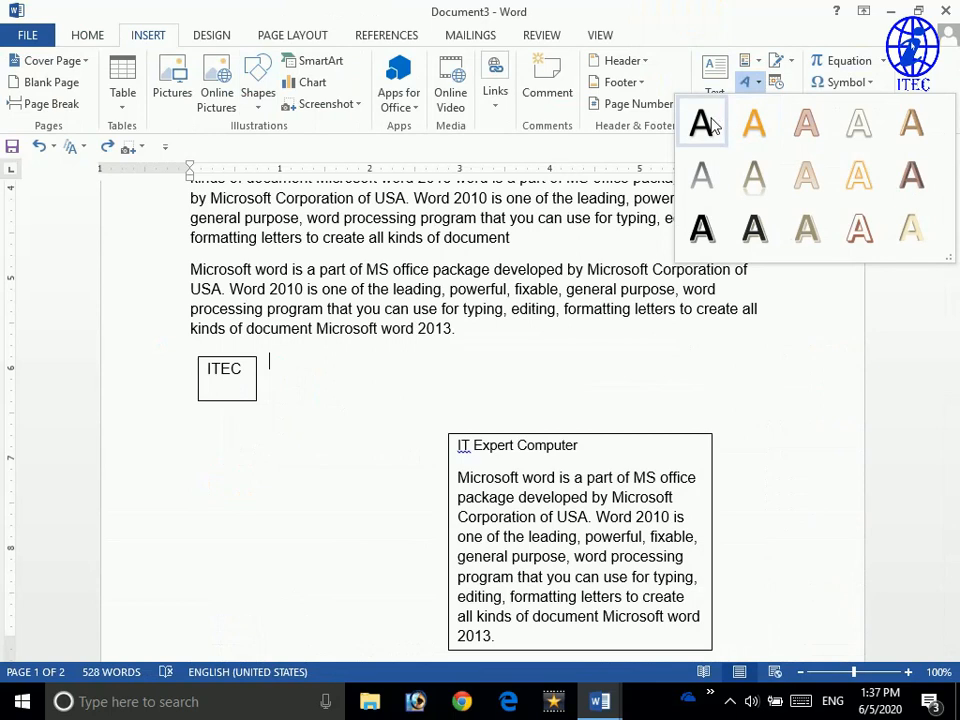
{"action": "left_click", "coordinate": [757, 234]}
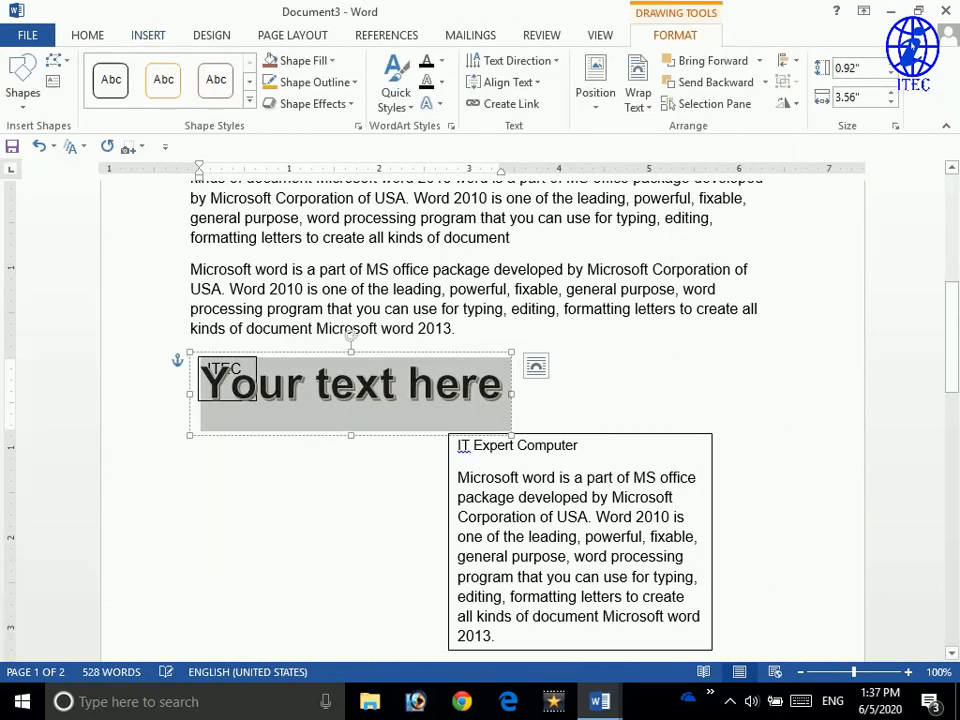
- Replace the WordArt placeholder with "IT Expert Computer" and position it right of the ITEC box, above the text box
{"action": "left_click_drag", "start_coordinate": [416, 360], "coordinate": [362, 422]}
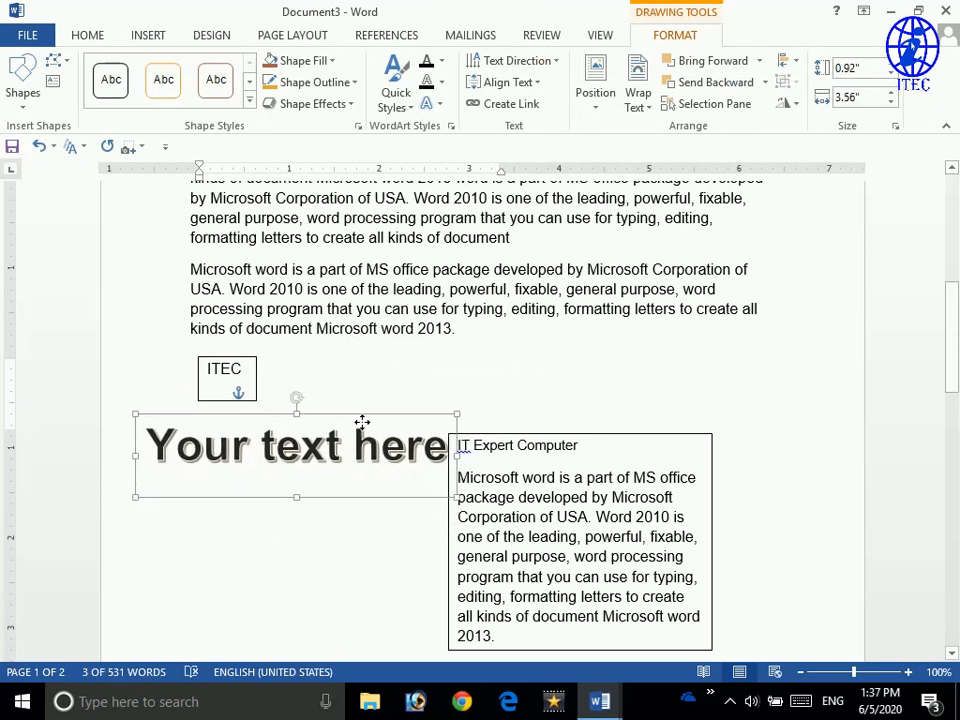
{"action": "triple_click", "coordinate": [324, 450]}
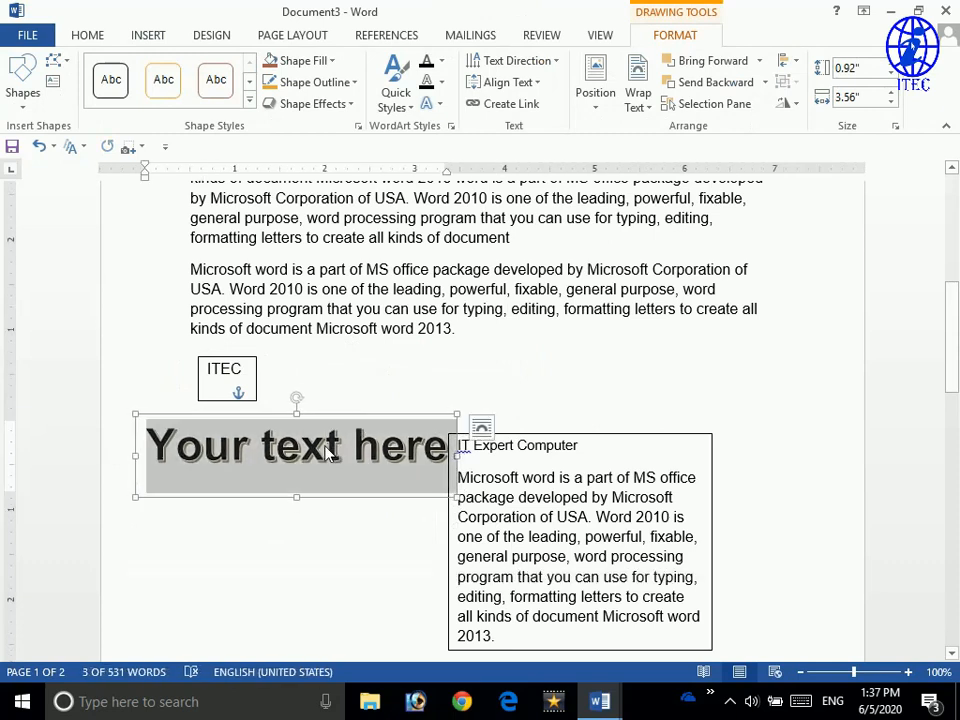
{"action": "type", "text": "IT Ex"}
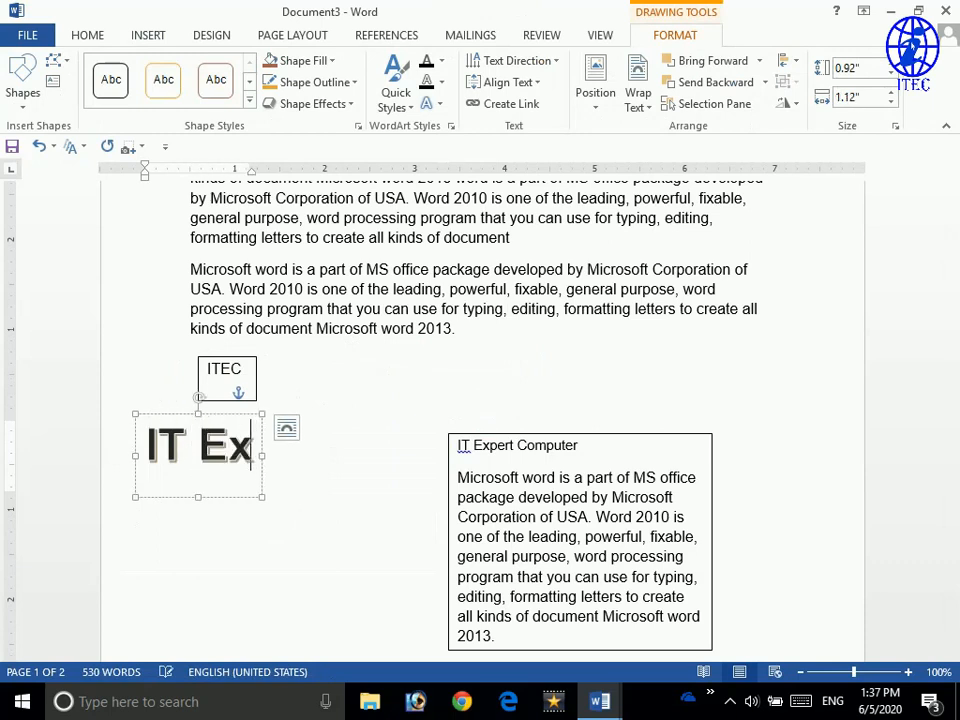
{"action": "type", "text": "pert C"}
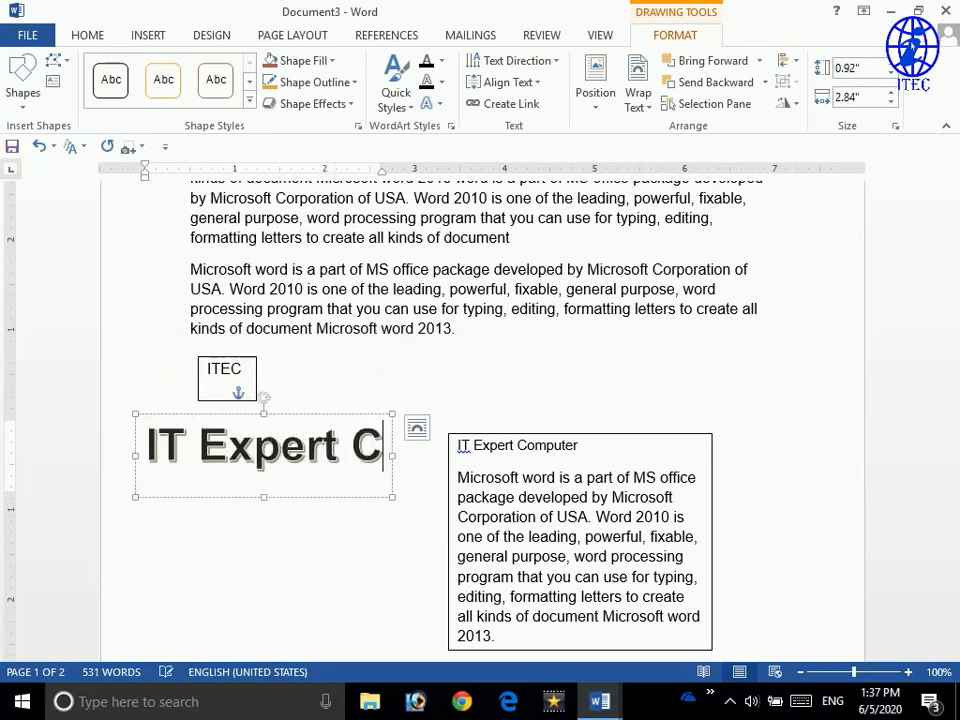
{"action": "type", "text": "omputer"}
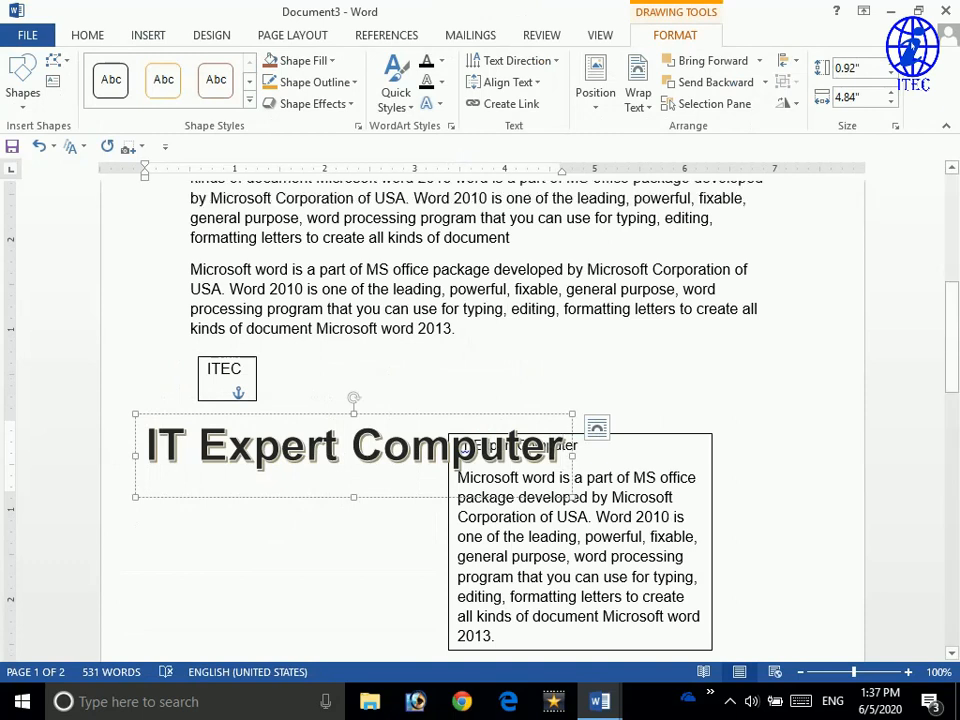
{"action": "left_click_drag", "start_coordinate": [473, 424], "coordinate": [699, 354]}
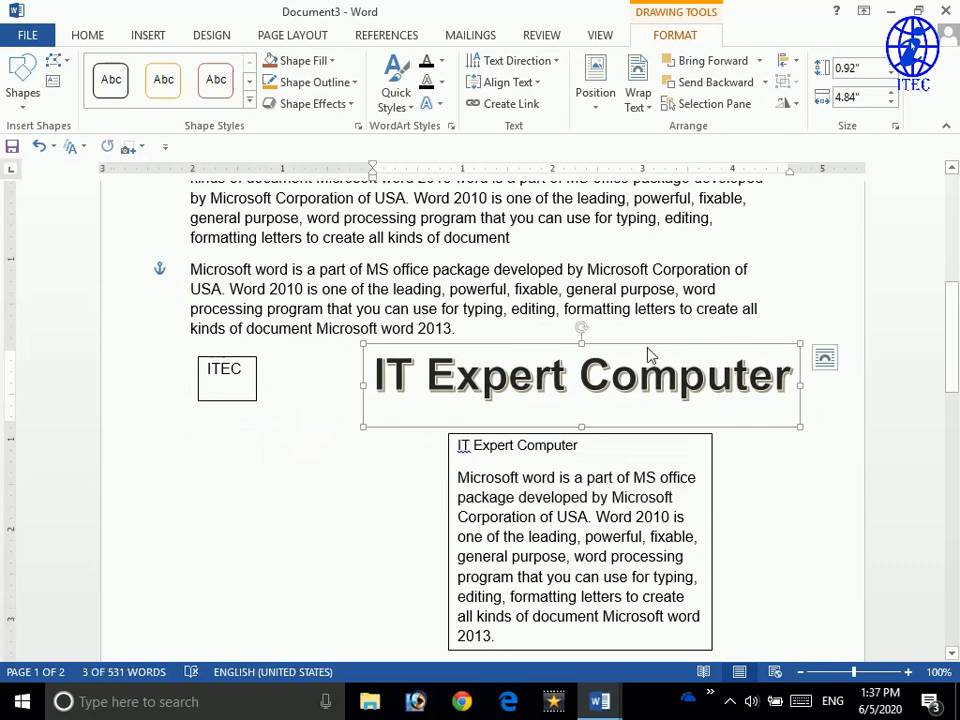
{"action": "left_click", "coordinate": [632, 443]}
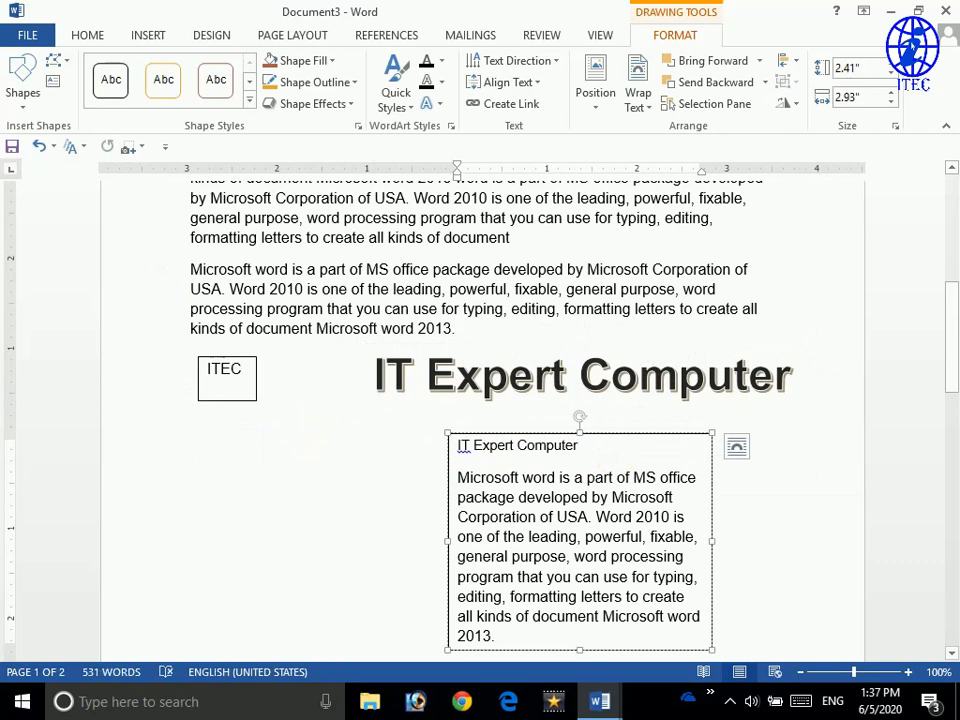
{"action": "left_click", "coordinate": [639, 375]}
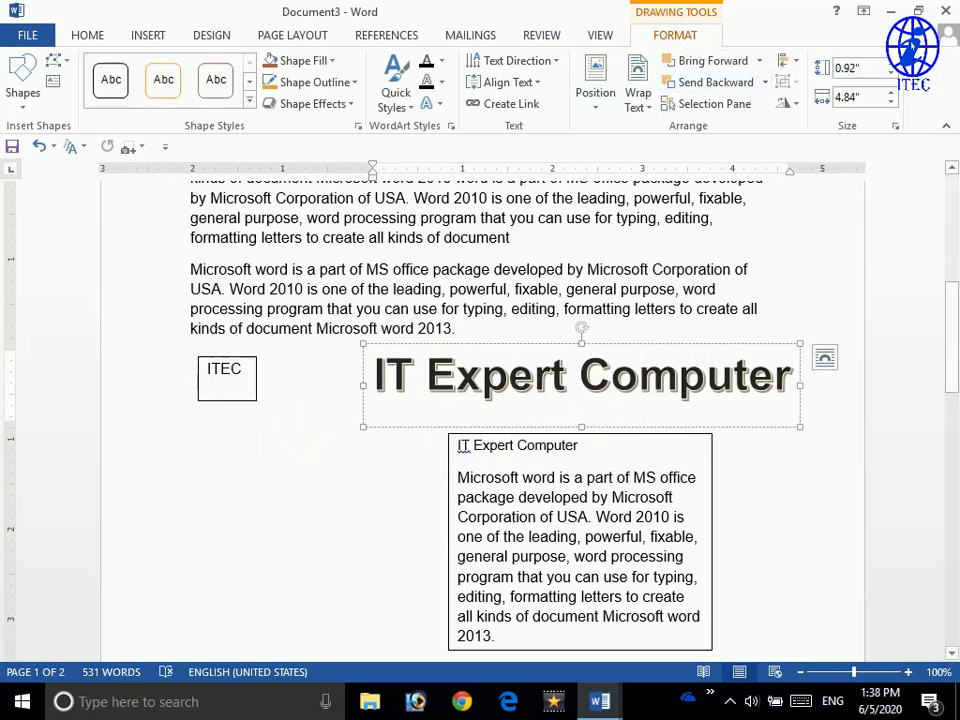
{"action": "left_click", "coordinate": [638, 458]}
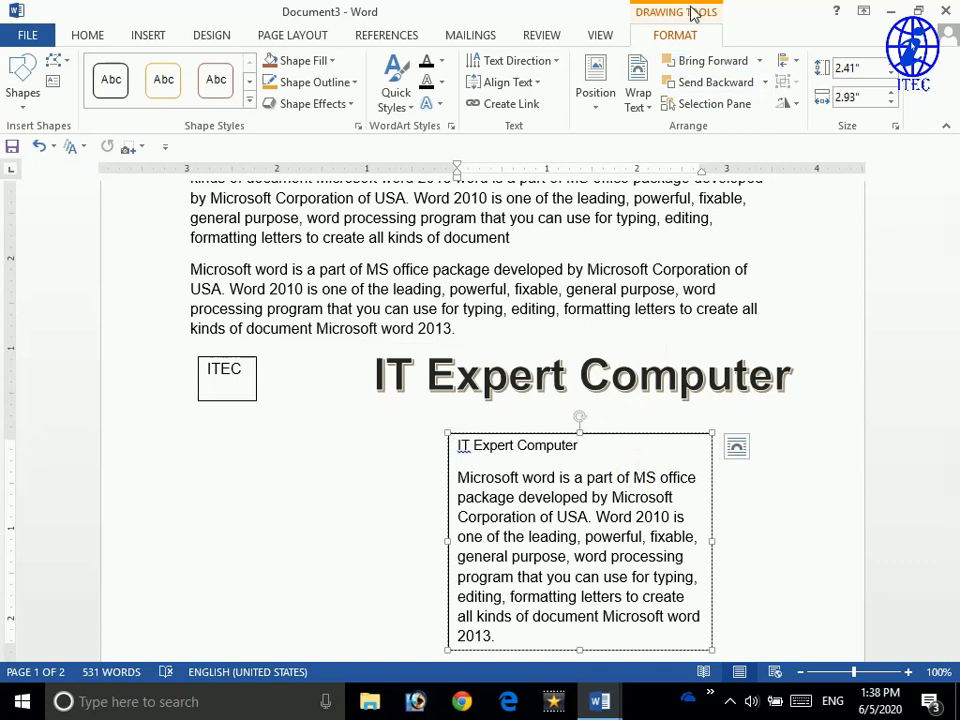
{"action": "left_click", "coordinate": [611, 376]}
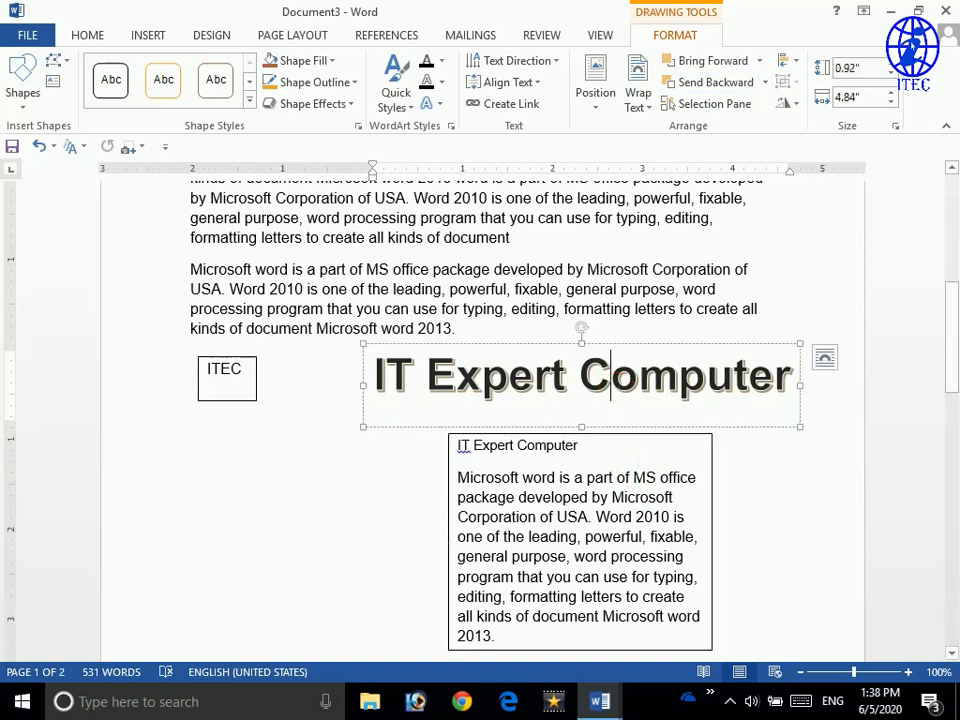
- Fill the IT Expert Computer WordArt box with a gold theme colour
{"action": "left_click", "coordinate": [646, 352]}
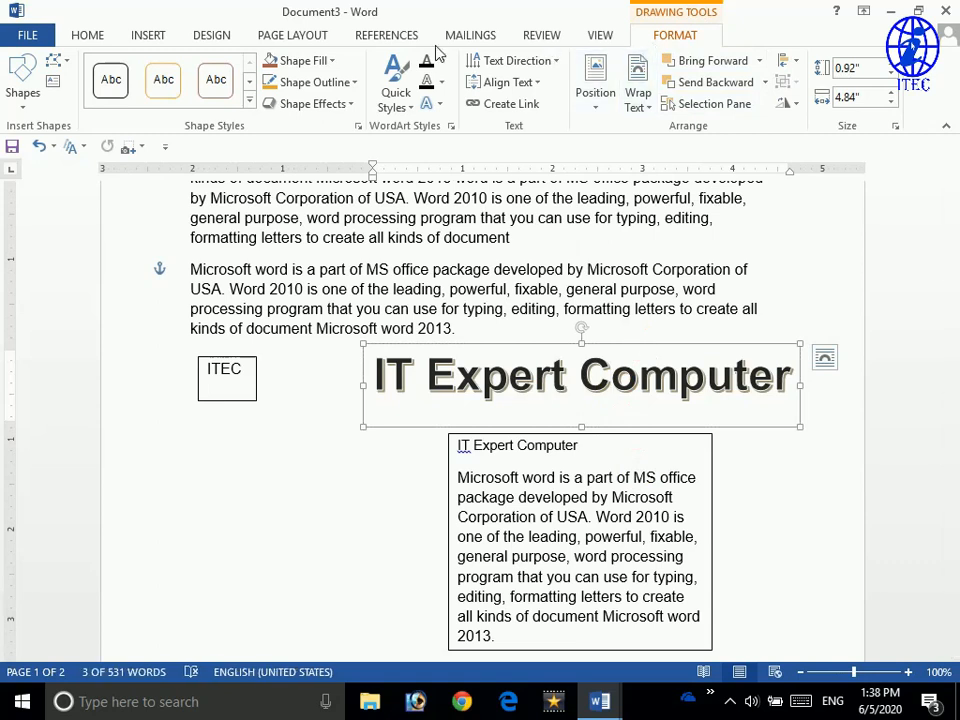
{"action": "left_click", "coordinate": [338, 64]}
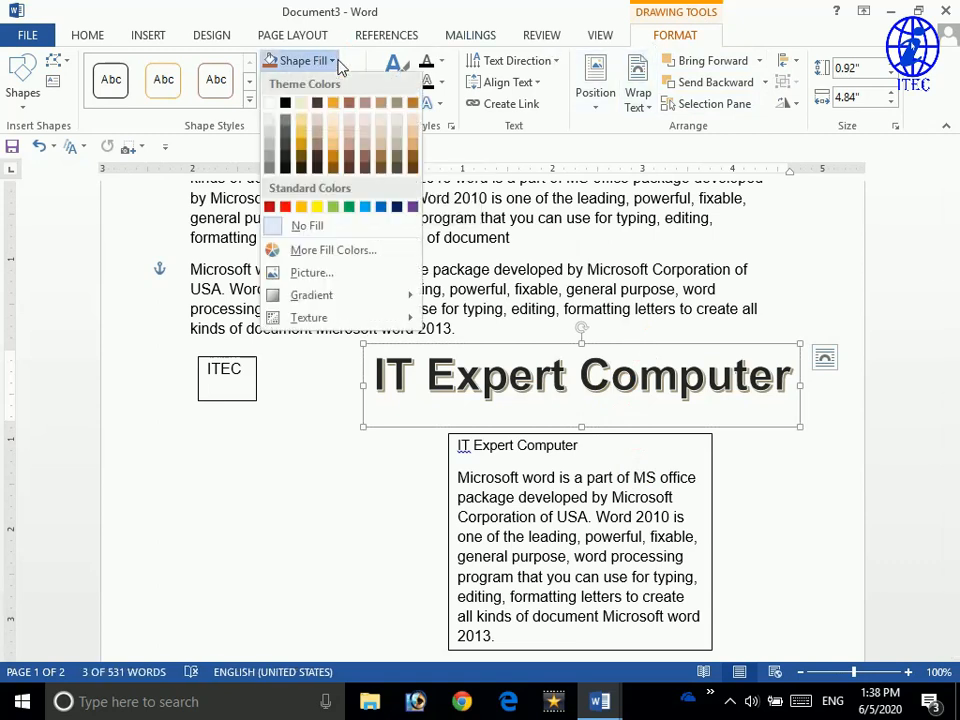
{"action": "left_click", "coordinate": [304, 146]}
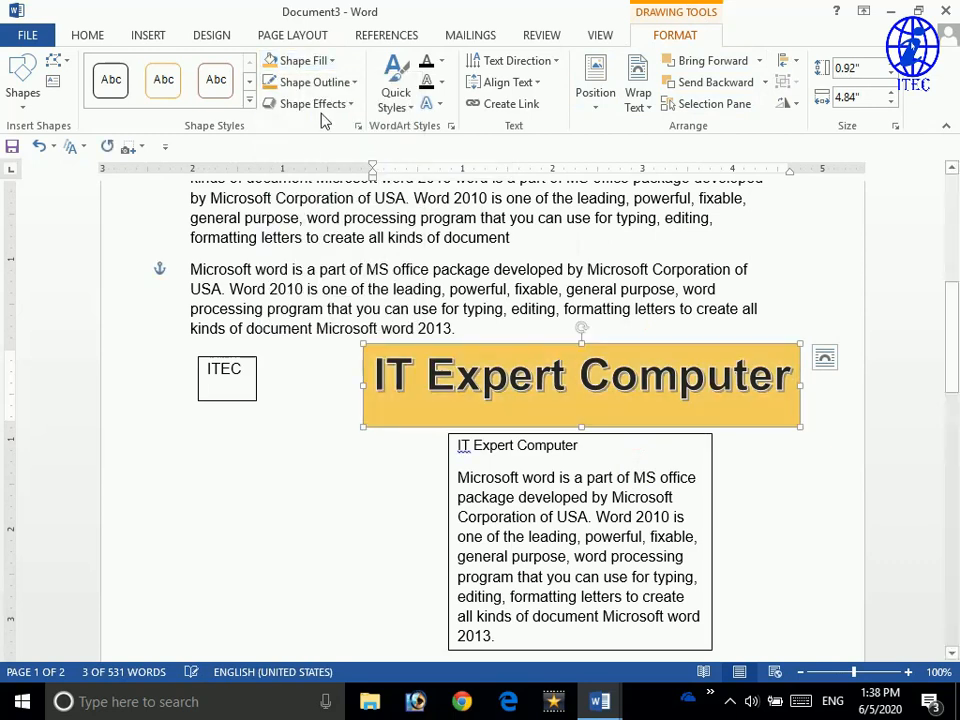
- Give the WordArt box a 6 pt outline and move it up over the paragraph above the ITEC box
{"action": "left_click", "coordinate": [343, 82]}
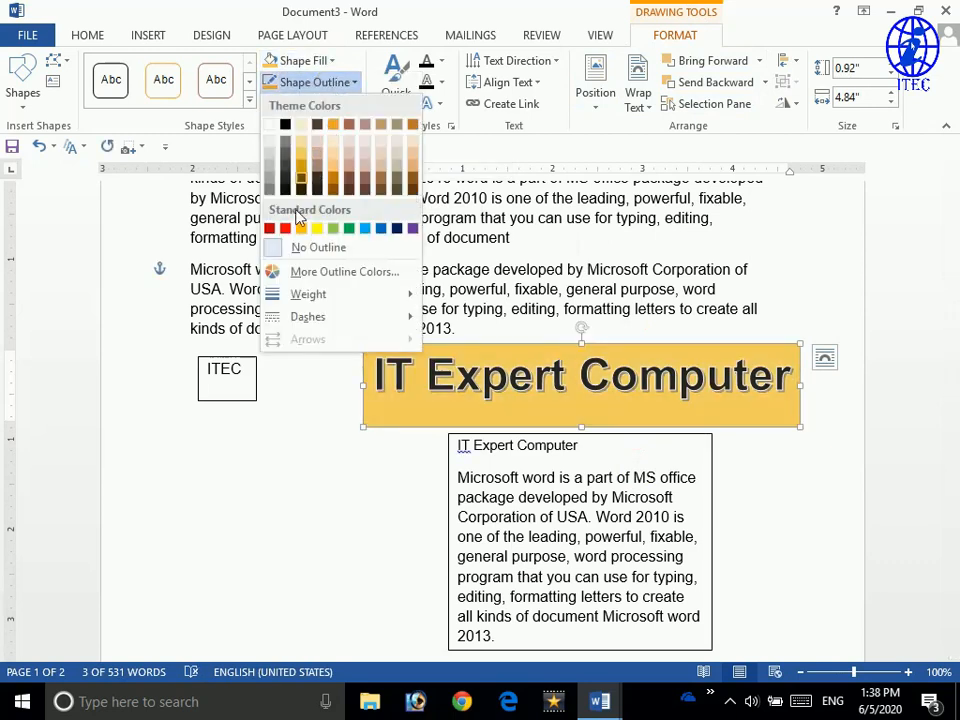
{"action": "mouse_move", "coordinate": [291, 297]}
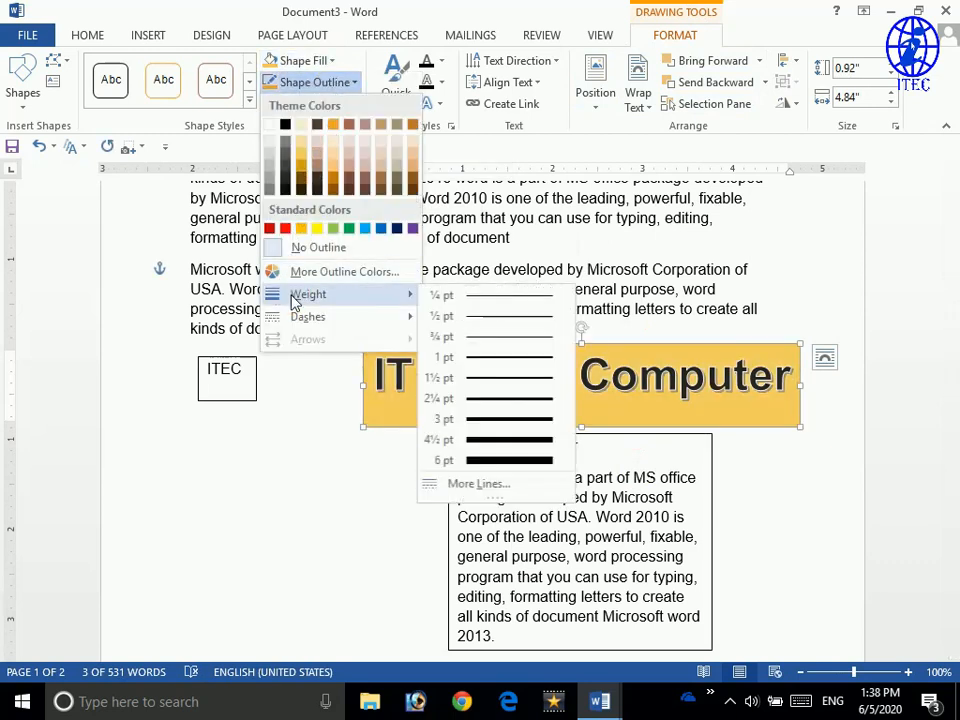
{"action": "left_click", "coordinate": [501, 462]}
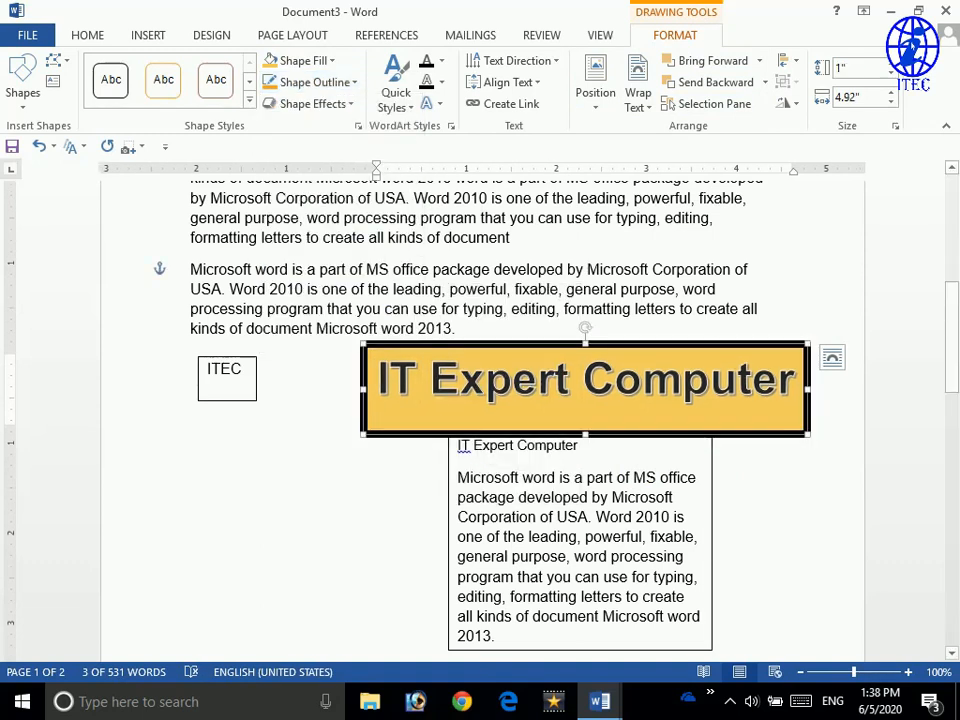
{"action": "left_click_drag", "start_coordinate": [694, 343], "coordinate": [651, 242]}
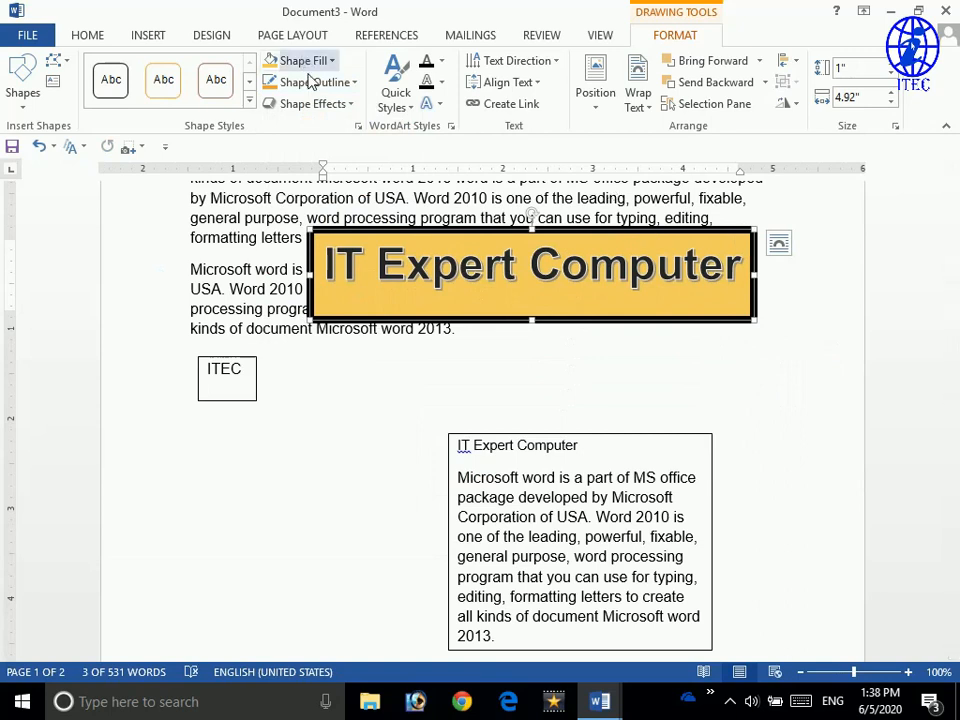
- Colour the outline of the IT Expert Computer WordArt box red and give its text the first perspective shadow
{"action": "left_click", "coordinate": [311, 81]}
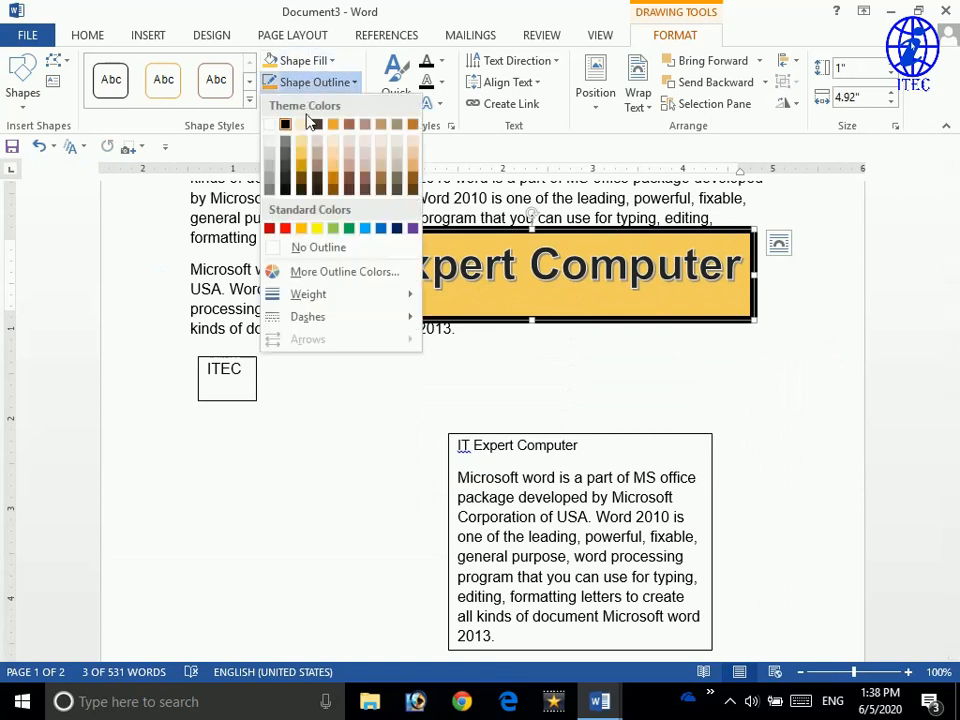
{"action": "left_click", "coordinate": [284, 229]}
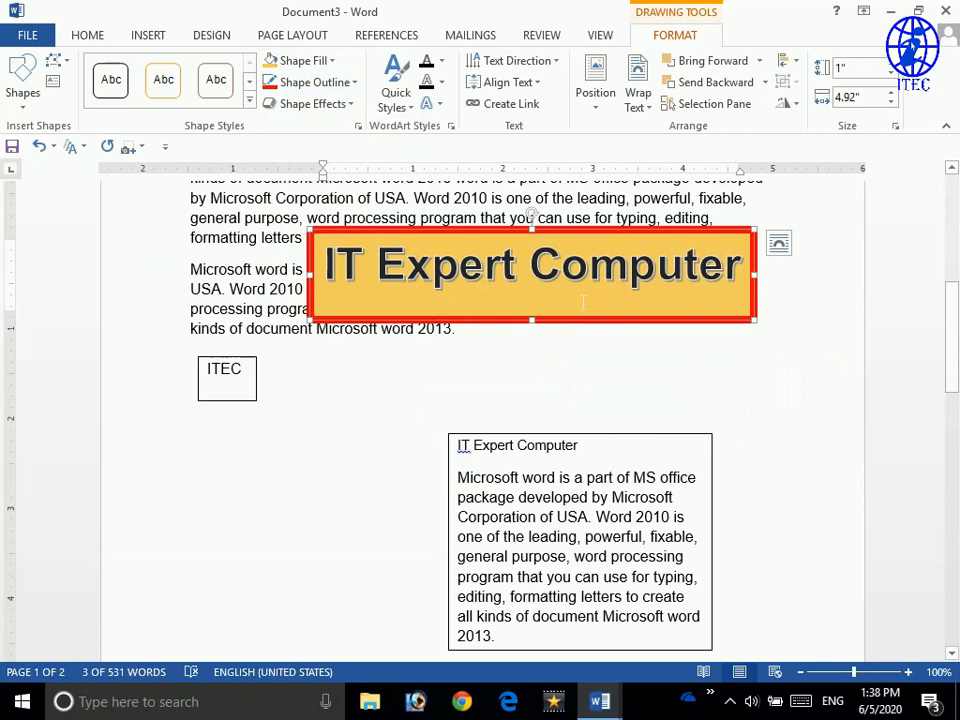
{"action": "left_click", "coordinate": [590, 266]}
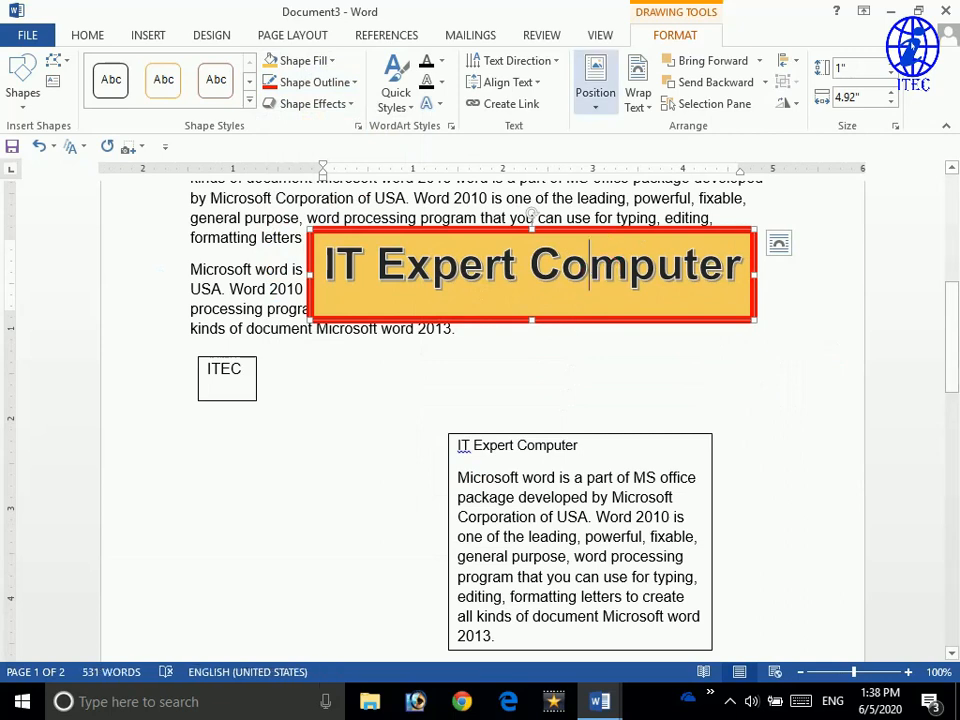
{"action": "left_click", "coordinate": [438, 108]}
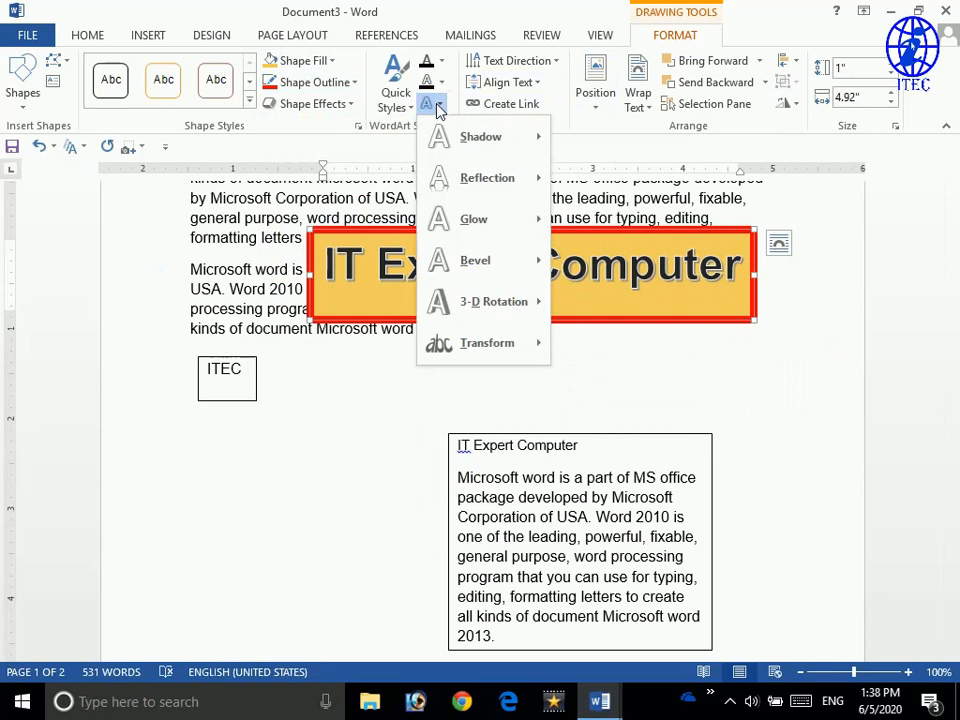
{"action": "mouse_move", "coordinate": [493, 152]}
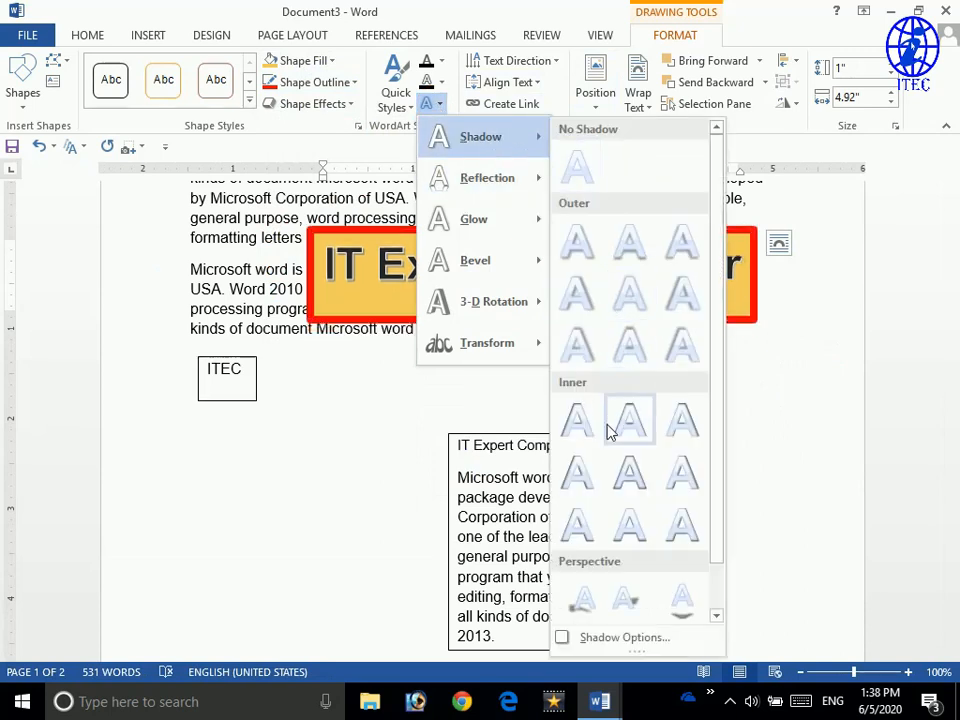
{"action": "left_click", "coordinate": [598, 604]}
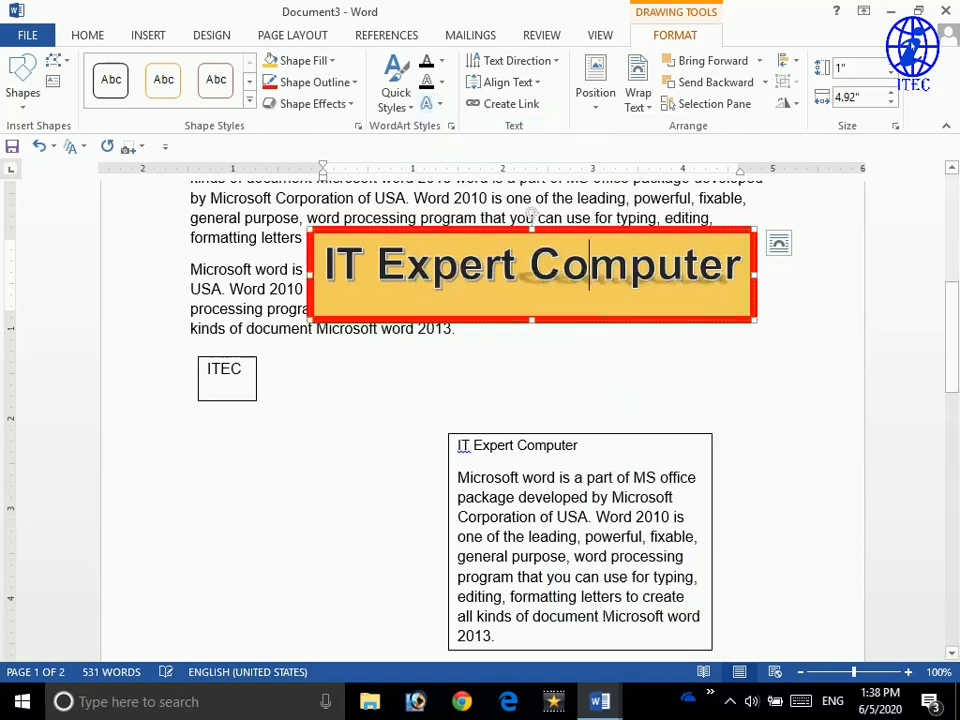
- Apply the second warp in the first Warp row to the IT Expert Computer text and move the box up over the longer paragraph
{"action": "left_click", "coordinate": [430, 104]}
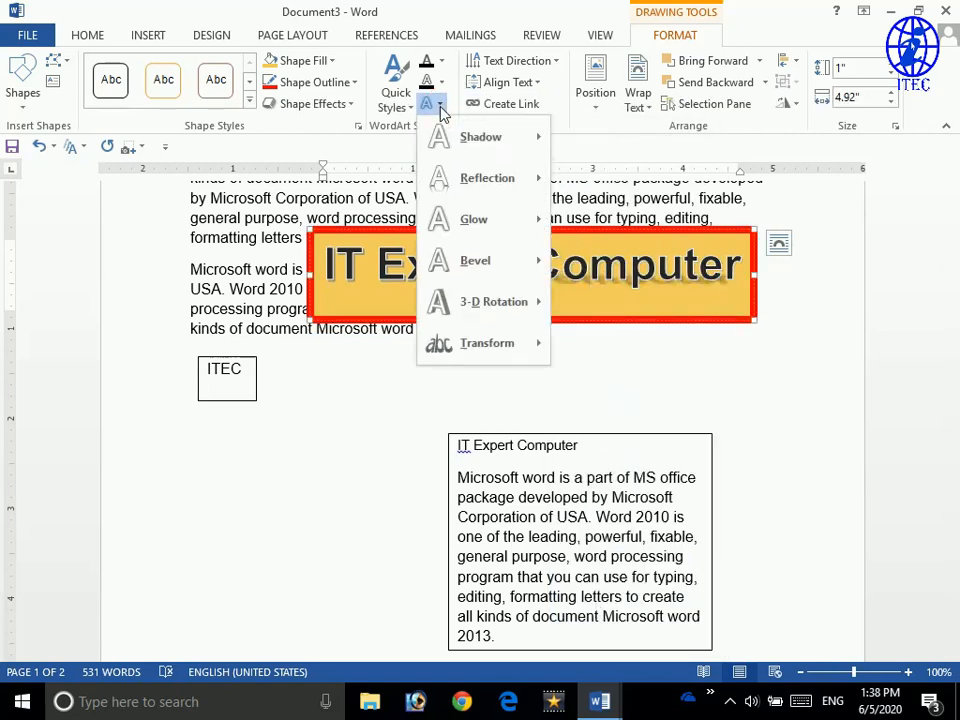
{"action": "mouse_move", "coordinate": [480, 360]}
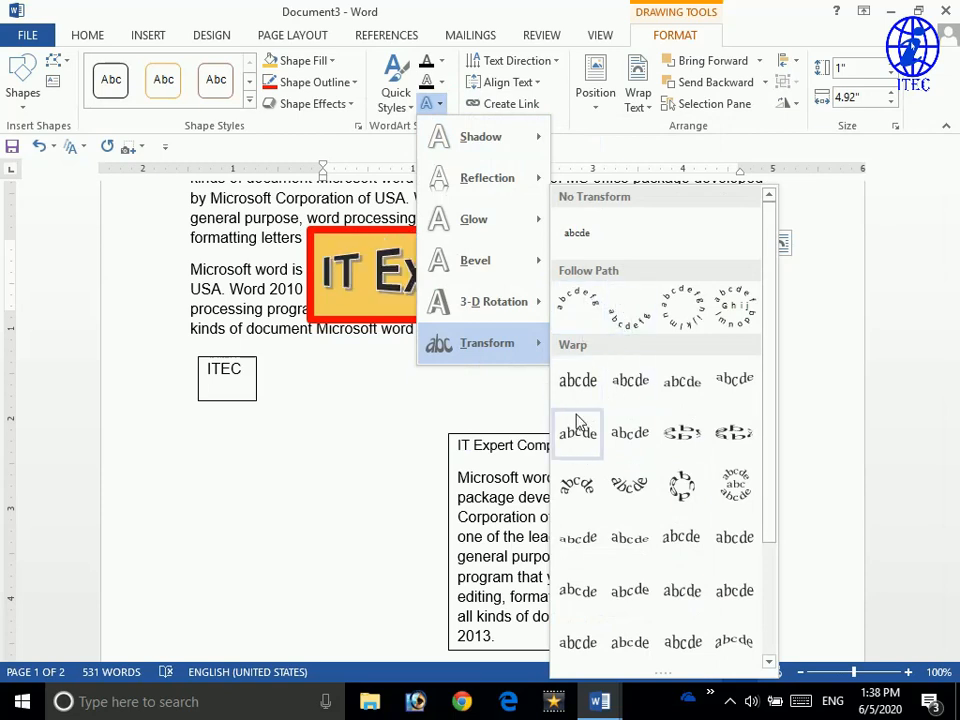
{"action": "left_click", "coordinate": [630, 385]}
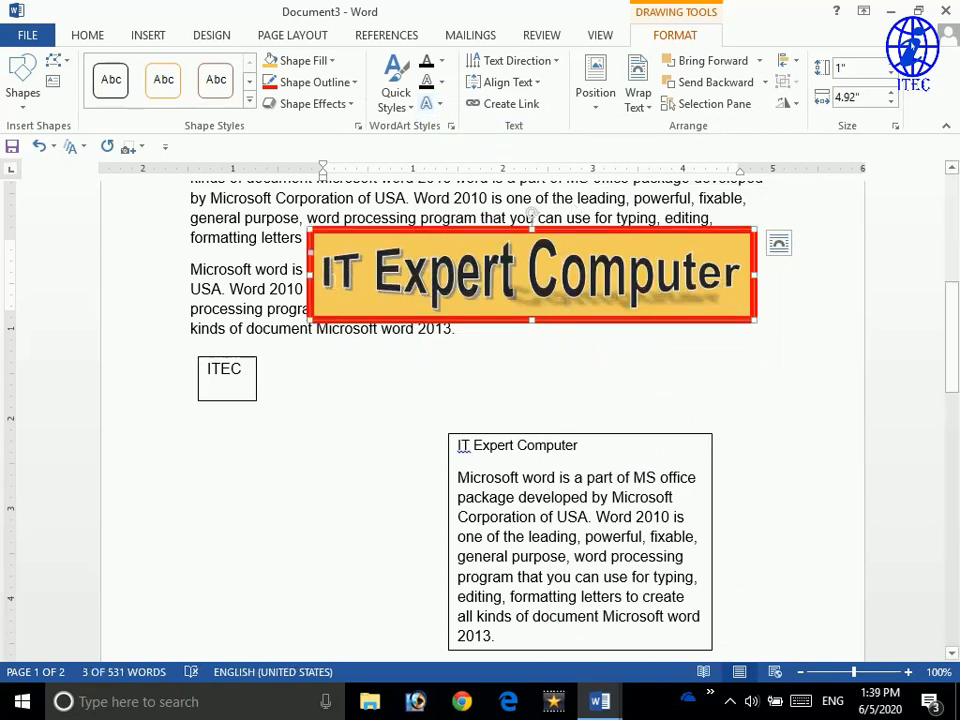
{"action": "mouse_move", "coordinate": [650, 242]}
{"action": "left_mouse_down"}
{"action": "mouse_move", "coordinate": [631, 194]}
{"action": "mouse_move", "coordinate": [621, 218]}
{"action": "mouse_move", "coordinate": [635, 247]}
{"action": "left_mouse_up"}
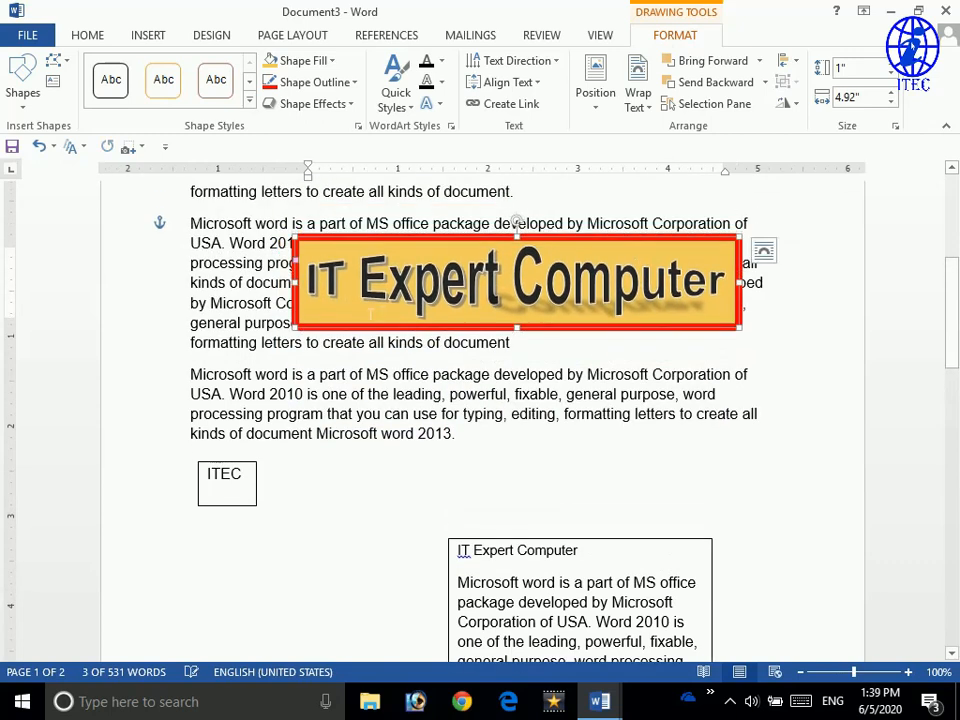
- Apply the first transform in the second Warp row to the text in the small ITEC box
{"action": "left_click", "coordinate": [236, 474]}
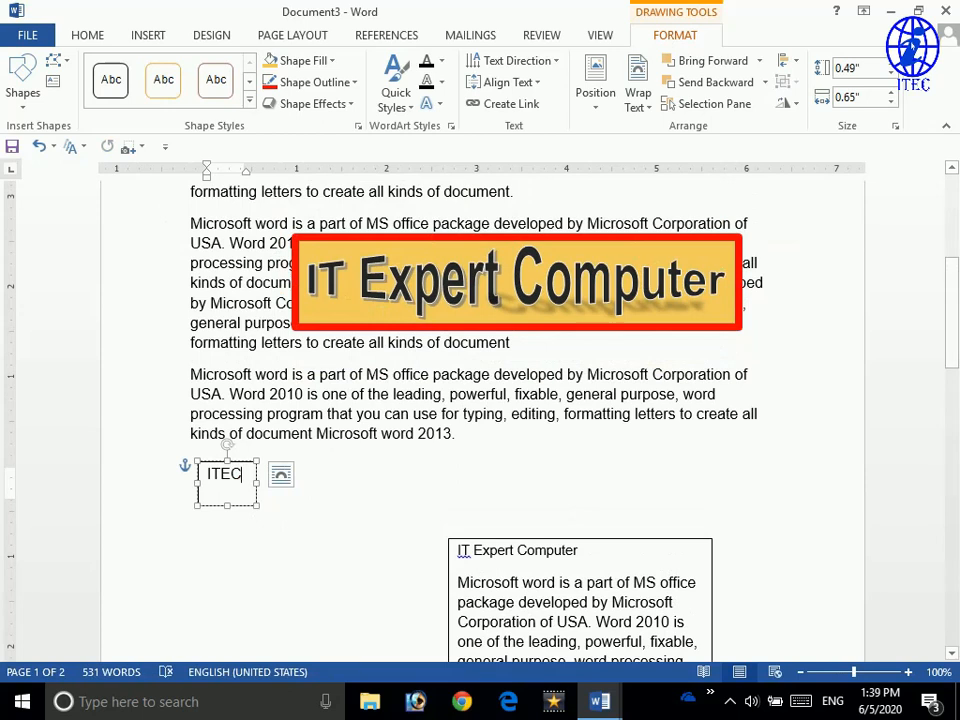
{"action": "left_click", "coordinate": [440, 106]}
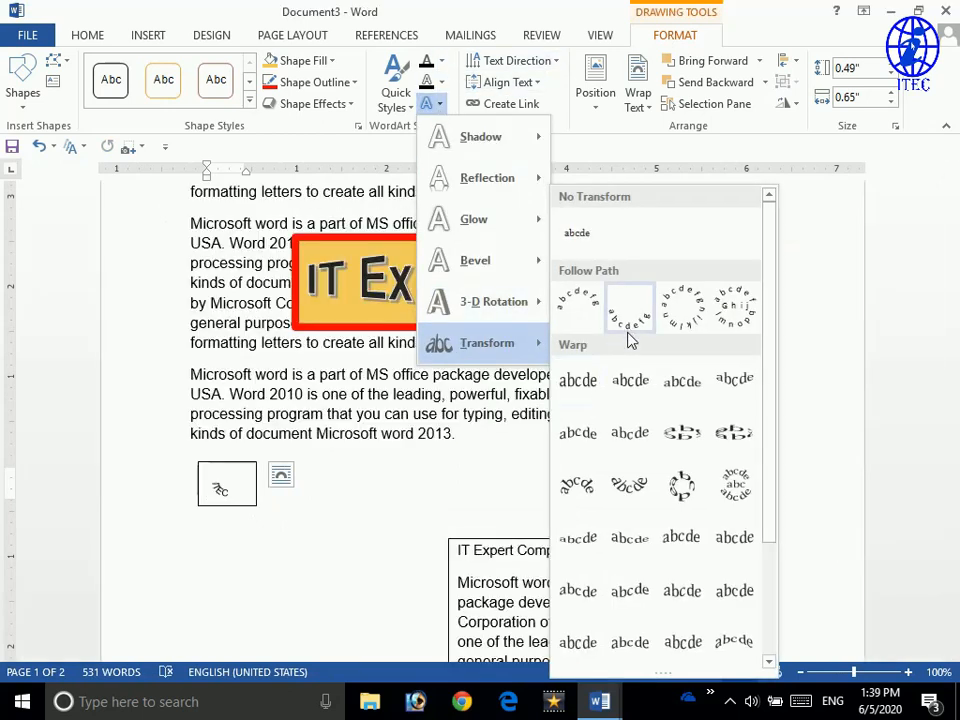
{"action": "left_click", "coordinate": [600, 449]}
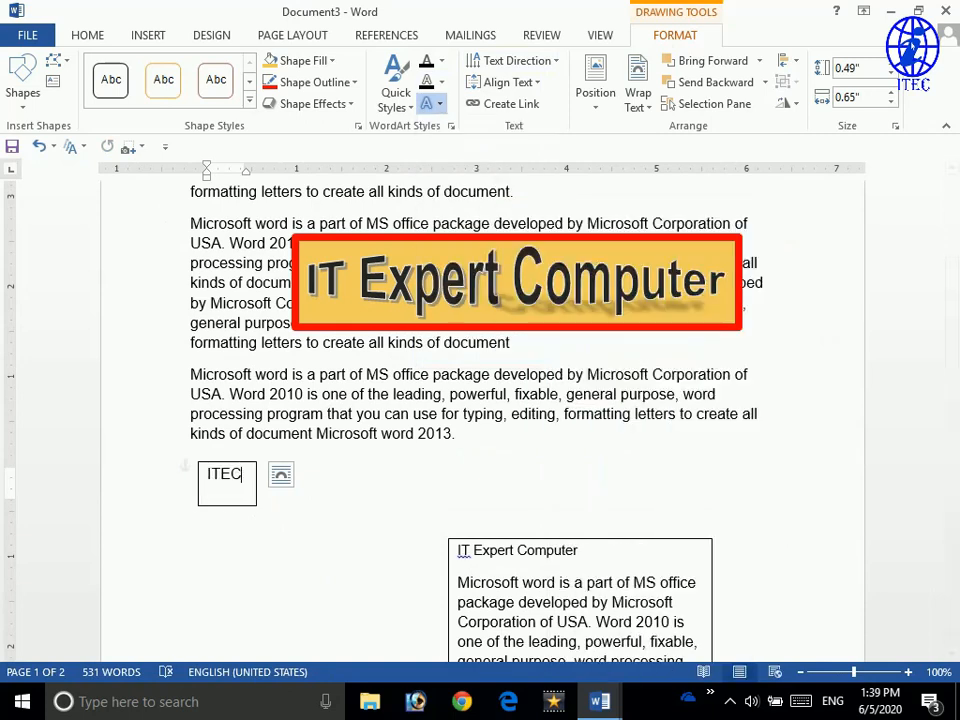
{"action": "left_click", "coordinate": [230, 484]}
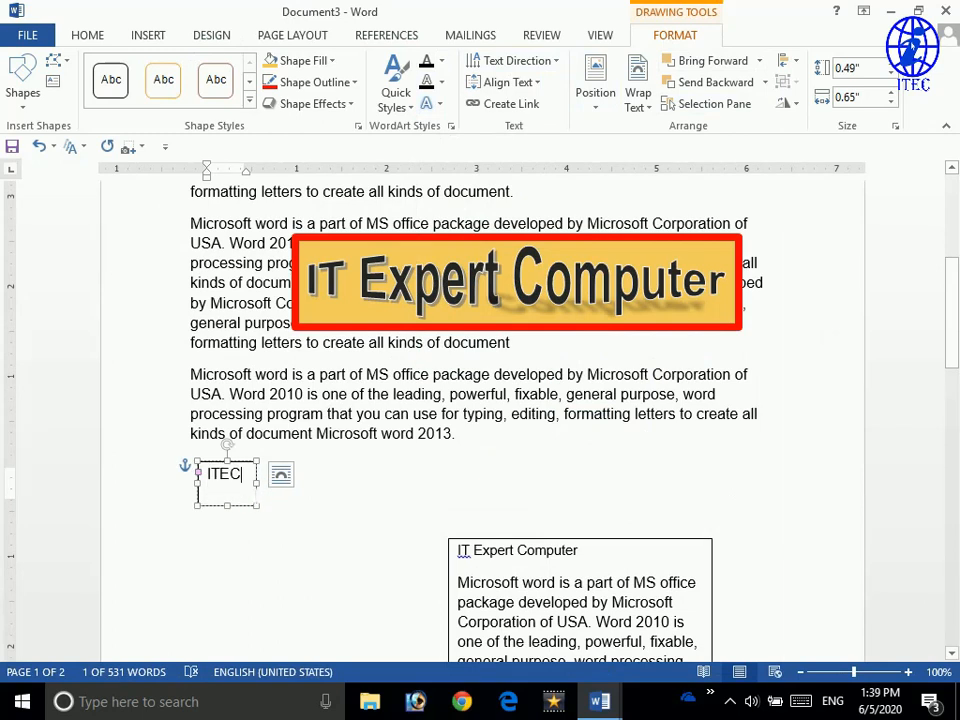
{"action": "left_click", "coordinate": [146, 36]}
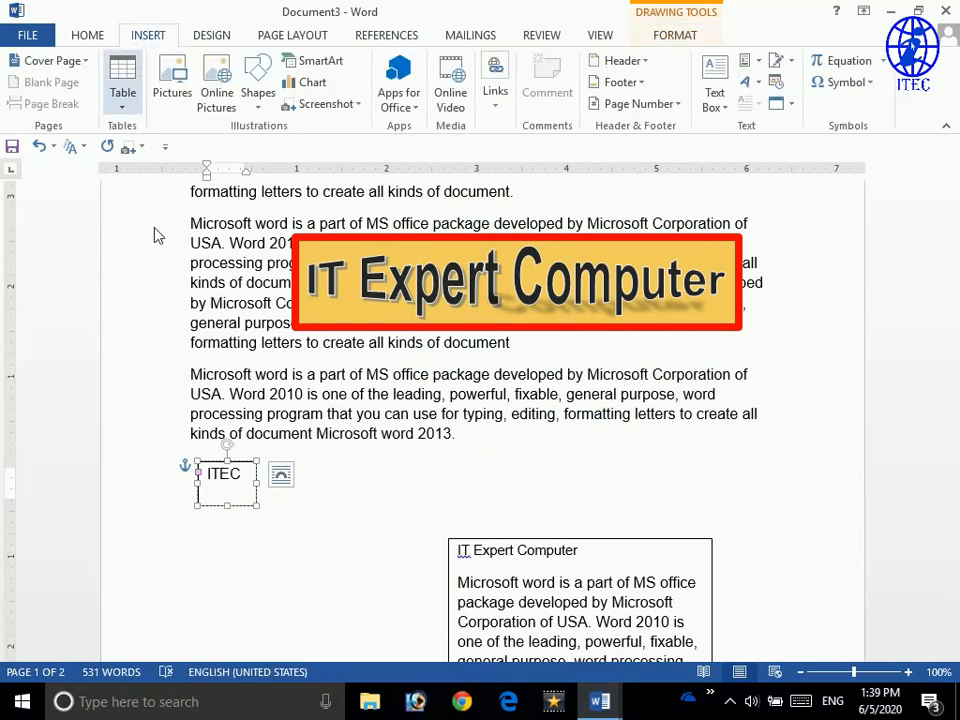
{"action": "left_click", "coordinate": [752, 82]}
{"action": "left_click", "coordinate": [705, 128]}
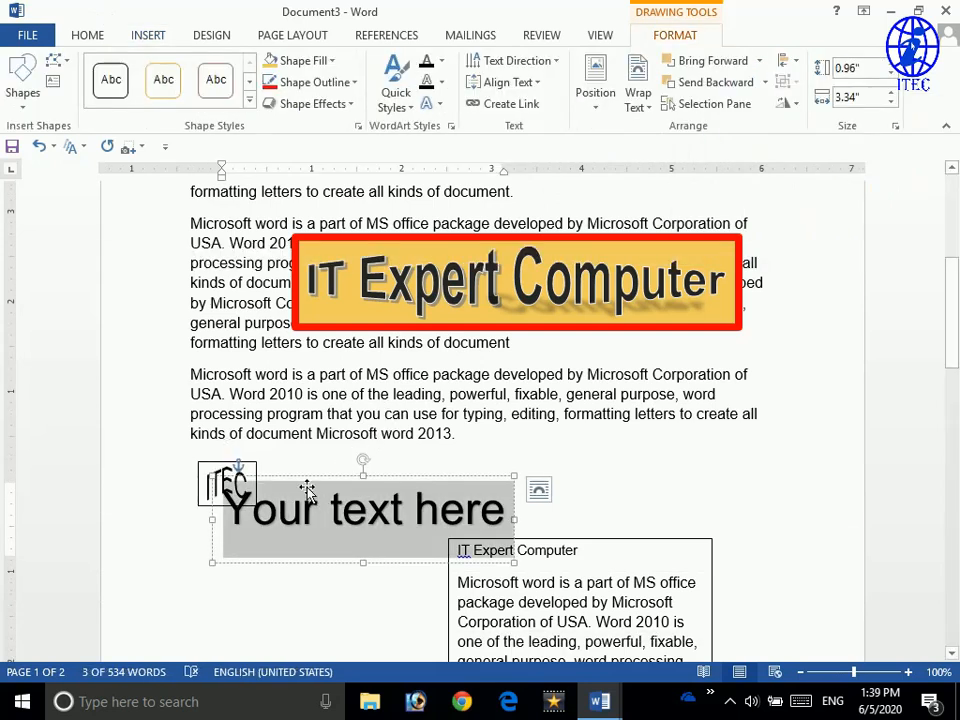
{"action": "key", "text": "ctrl+z"}
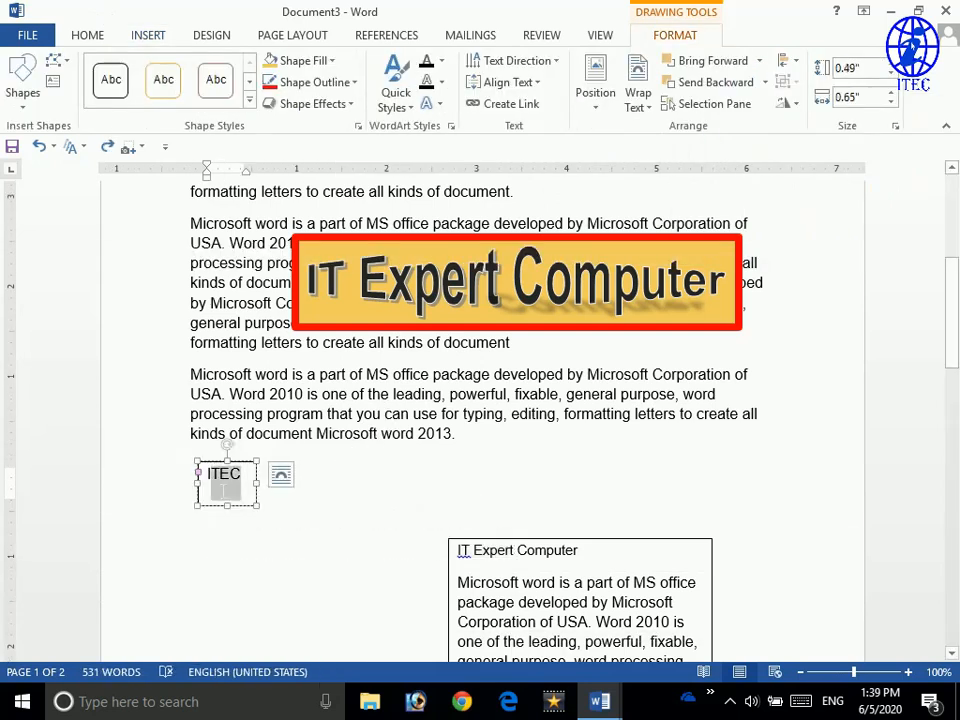
- Create WordArt from the ITEC box's text in the orange style of the first row and place it above the text box
{"action": "left_click", "coordinate": [198, 475]}
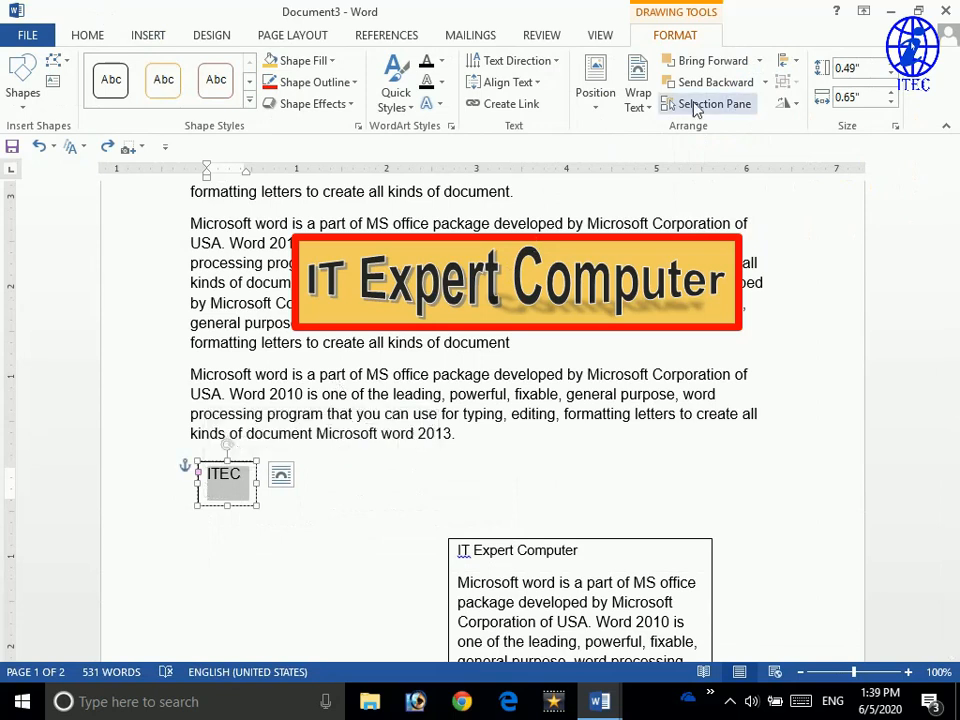
{"action": "left_click", "coordinate": [135, 37]}
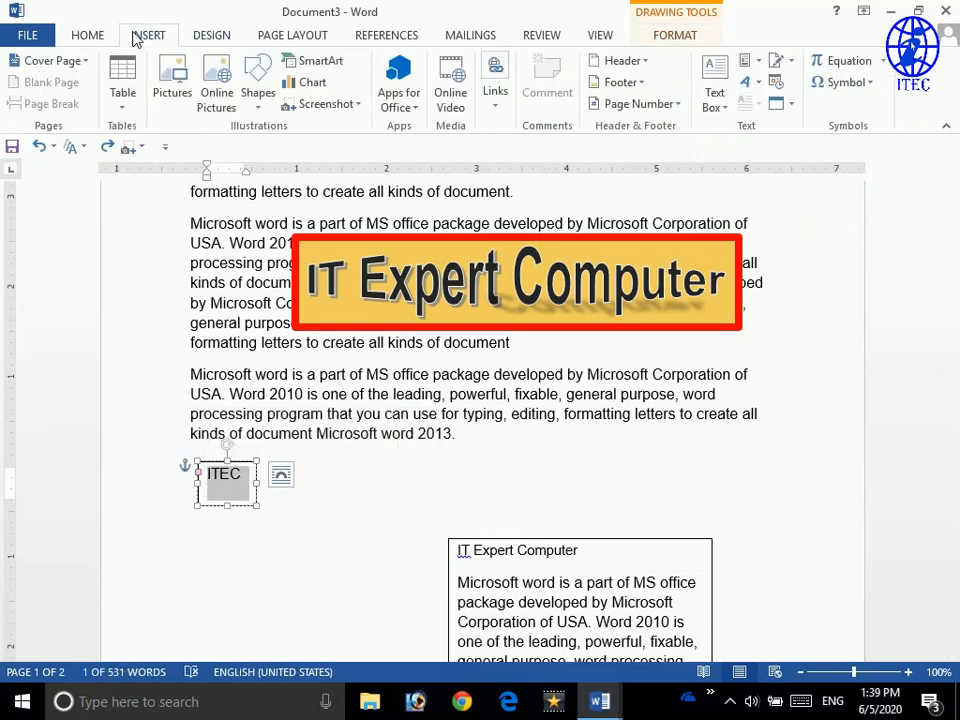
{"action": "left_click", "coordinate": [751, 83]}
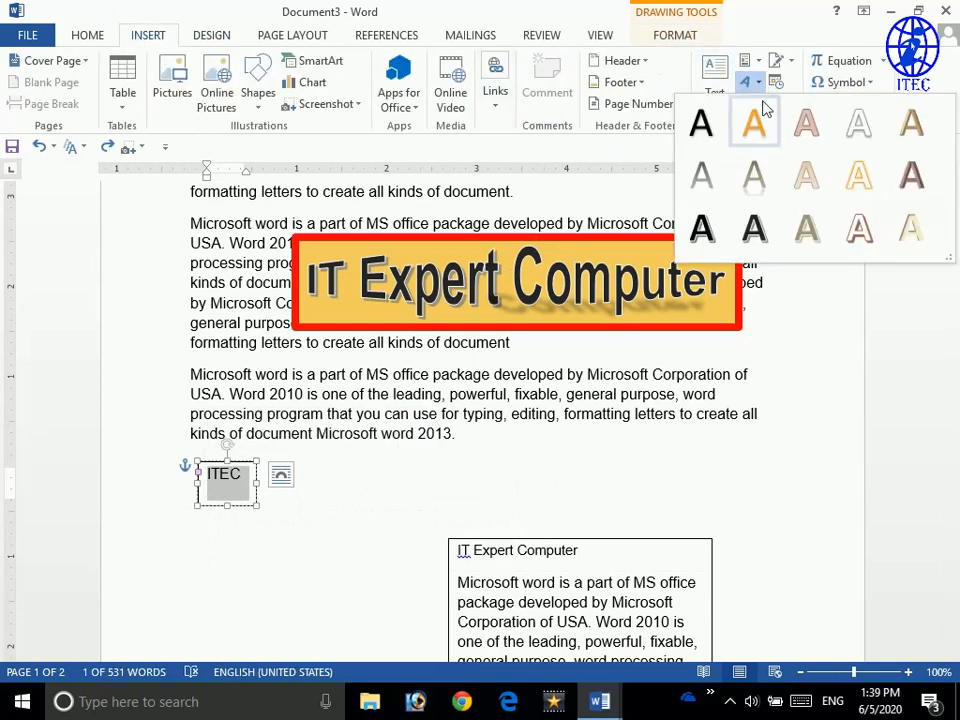
{"action": "left_click", "coordinate": [754, 122]}
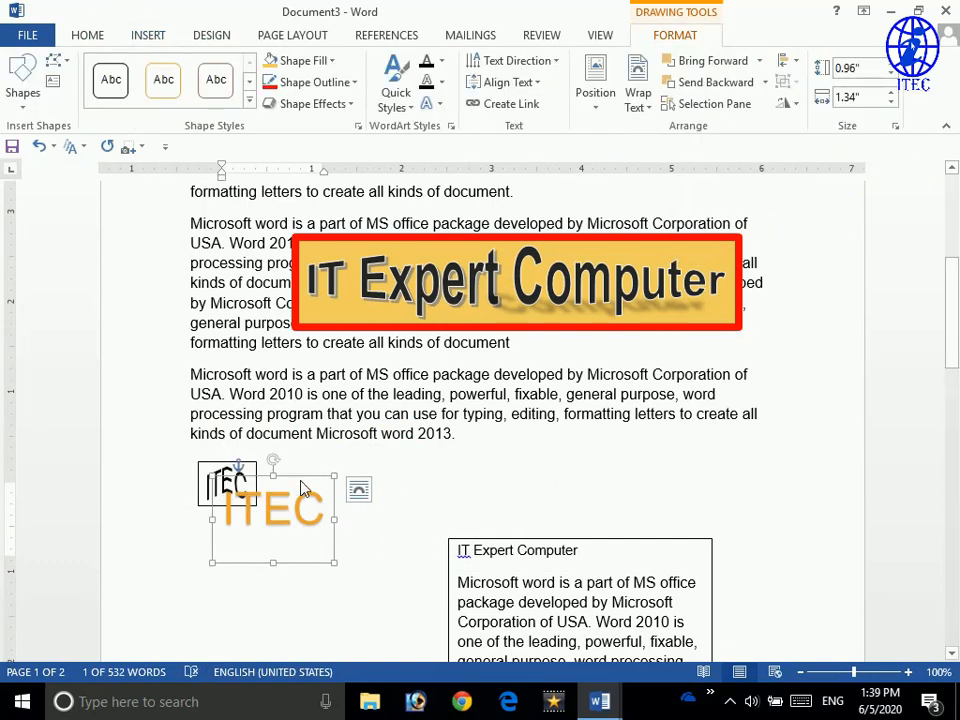
{"action": "left_click_drag", "start_coordinate": [313, 486], "coordinate": [595, 444]}
- Apply the second transform in the second Warp row to the orange ITEC WordArt and move it to the right page margin
{"action": "left_click", "coordinate": [575, 466]}
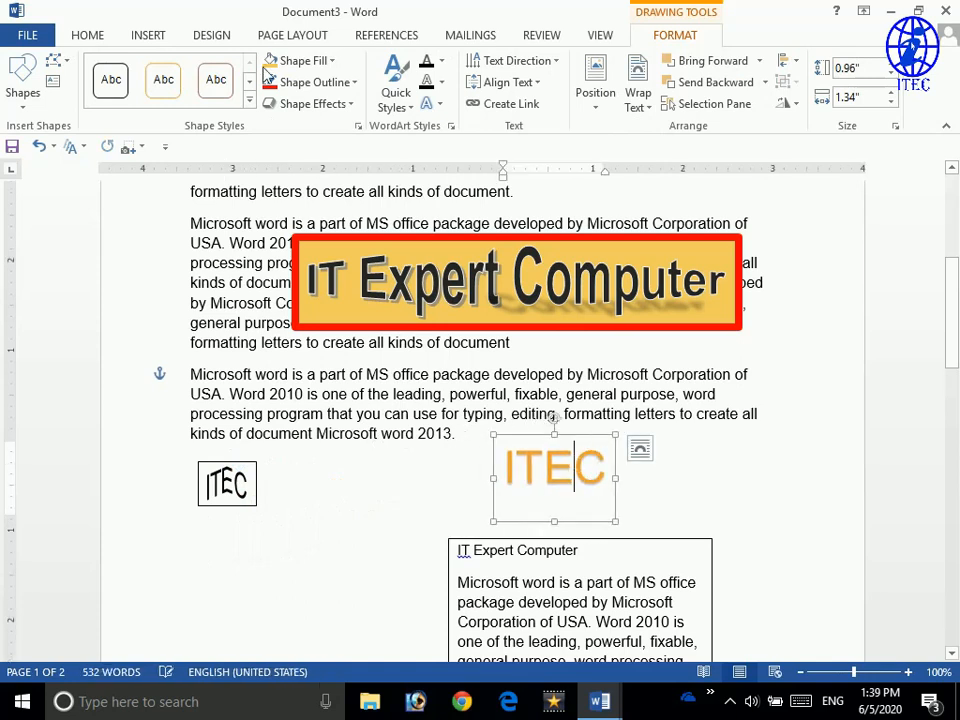
{"action": "left_click", "coordinate": [438, 104]}
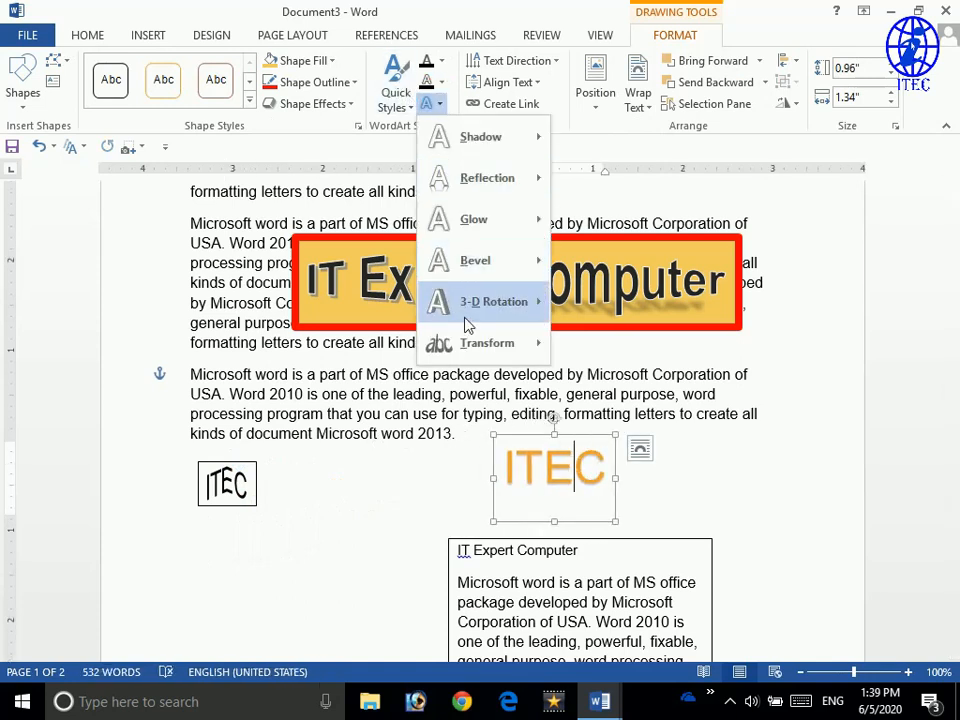
{"action": "mouse_move", "coordinate": [478, 355]}
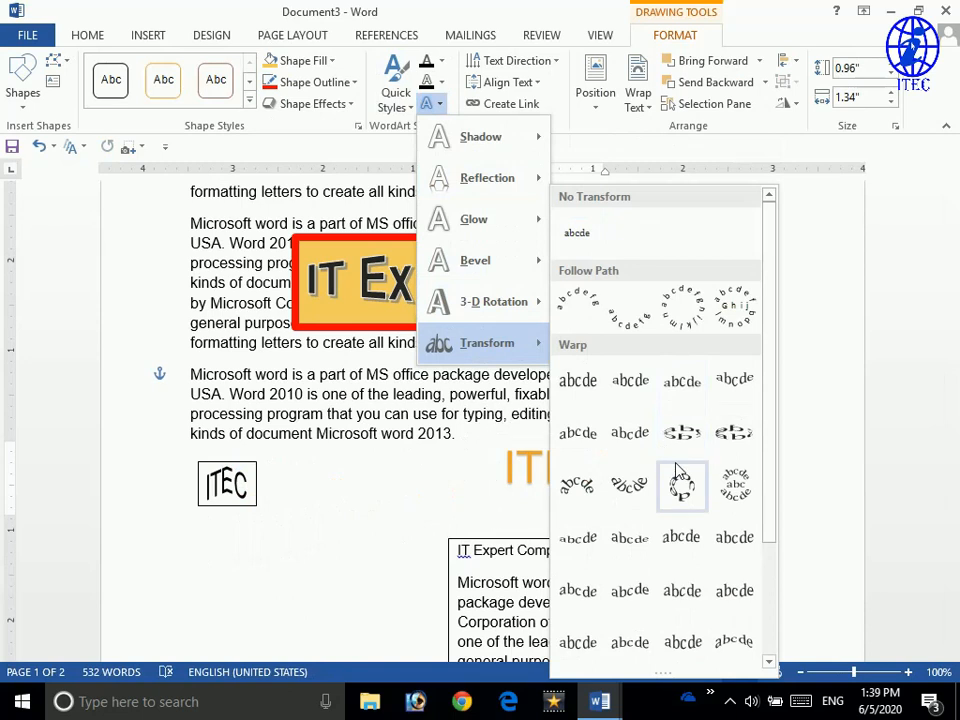
{"action": "left_click", "coordinate": [646, 448]}
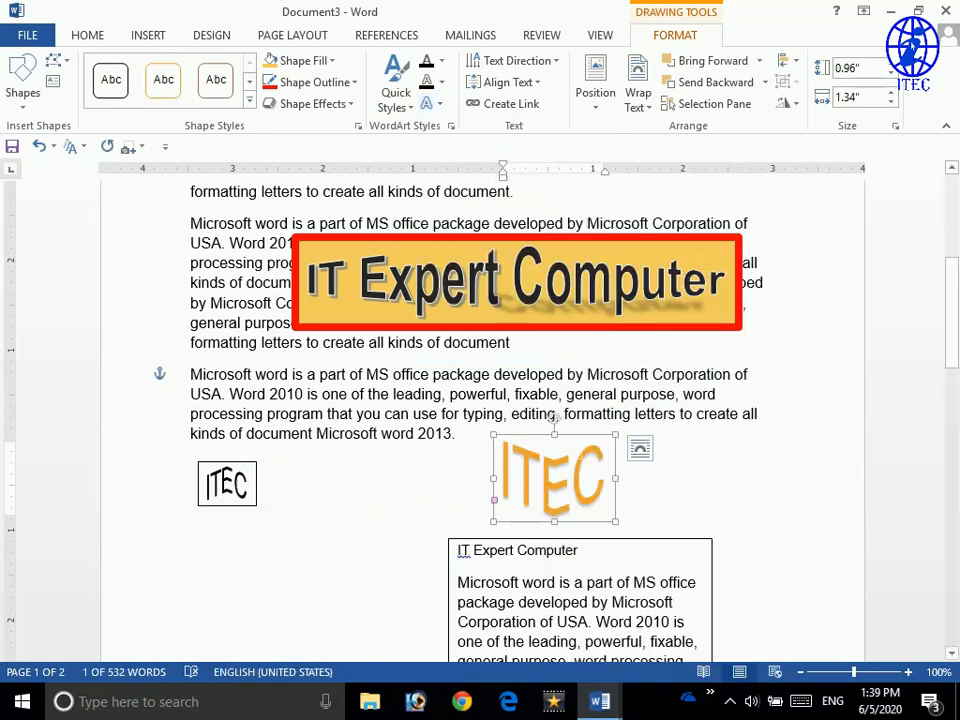
{"action": "left_click_drag", "start_coordinate": [585, 447], "coordinate": [802, 443]}
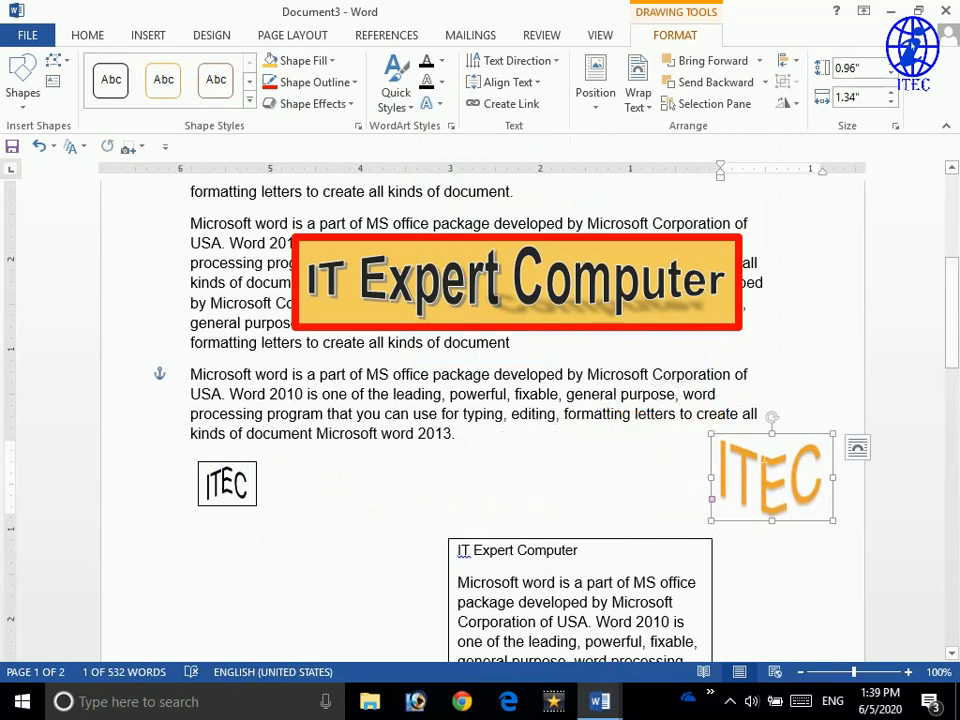
- Move the IT Expert Computer text box between the two ITEC objects and resize it to about 2.32" high and 3.58" wide
{"action": "scroll", "coordinate": [640, 450], "scroll_direction": "down", "scroll_amount": 2}
{"action": "left_click", "coordinate": [640, 450]}
{"action": "left_click_drag", "start_coordinate": [594, 414], "coordinate": [465, 330]}
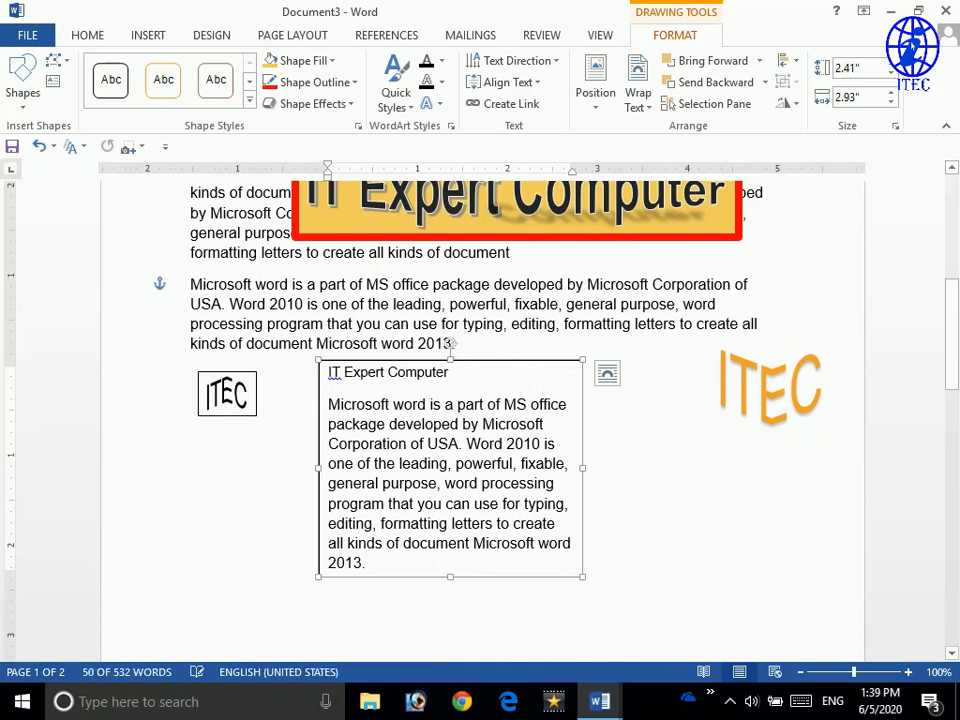
{"action": "left_click_drag", "start_coordinate": [563, 590], "coordinate": [724, 576]}
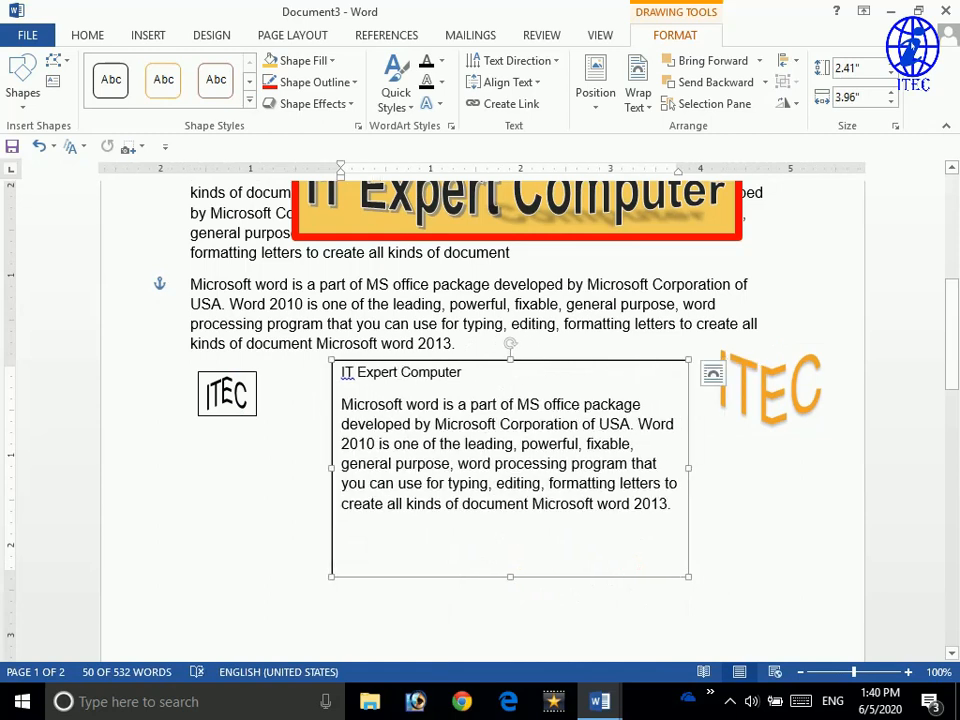
{"action": "left_click_drag", "start_coordinate": [693, 583], "coordinate": [654, 569]}
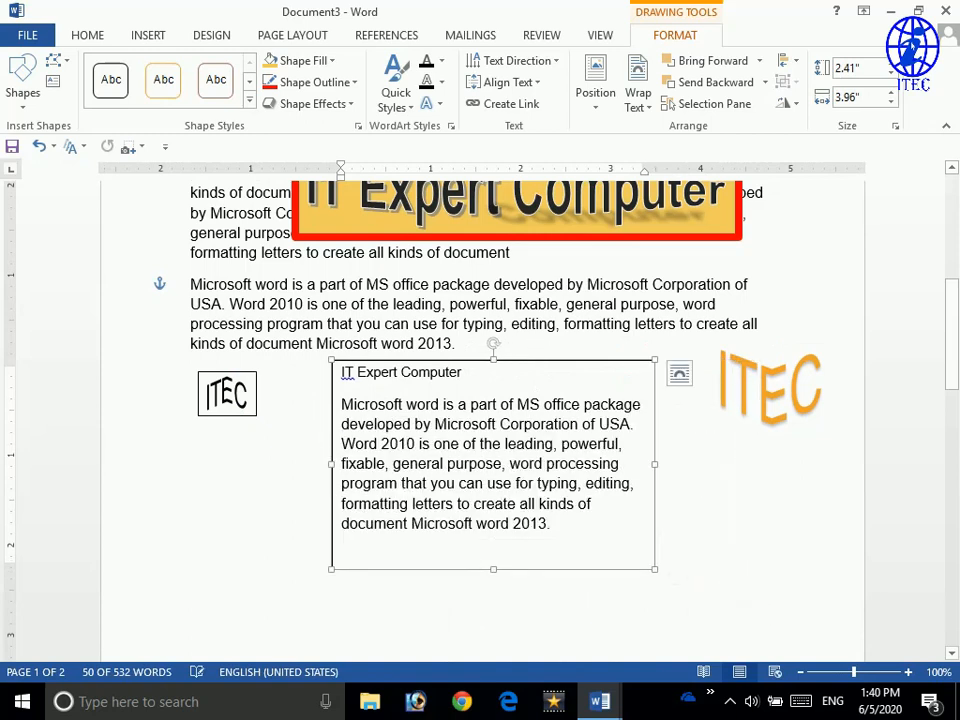
{"action": "left_click", "coordinate": [595, 85]}
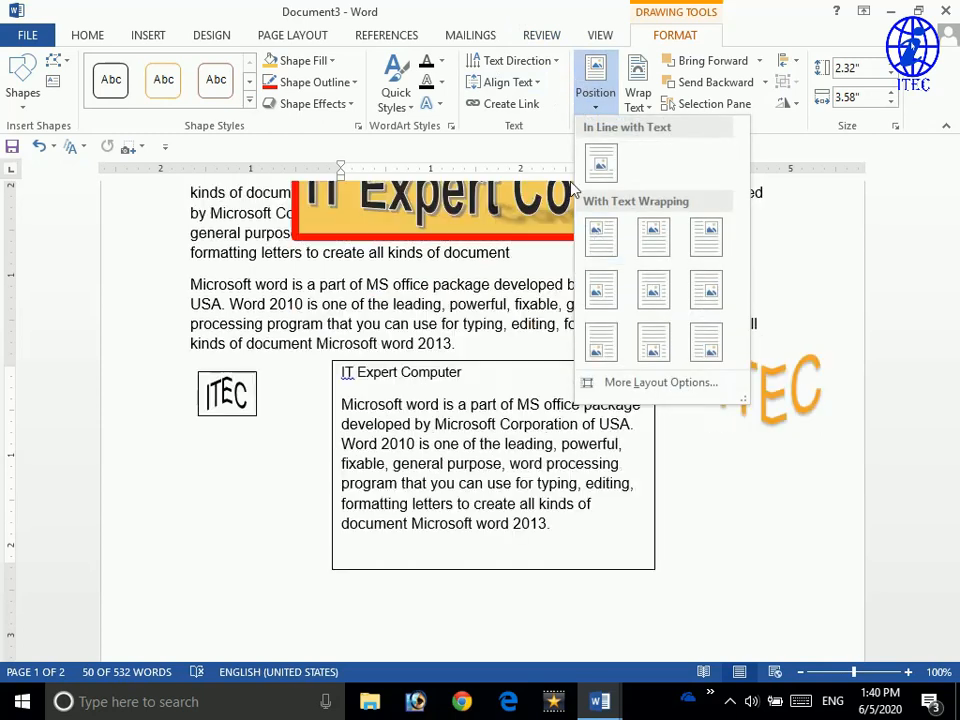
{"action": "left_click", "coordinate": [443, 108]}
{"action": "left_click", "coordinate": [438, 104]}
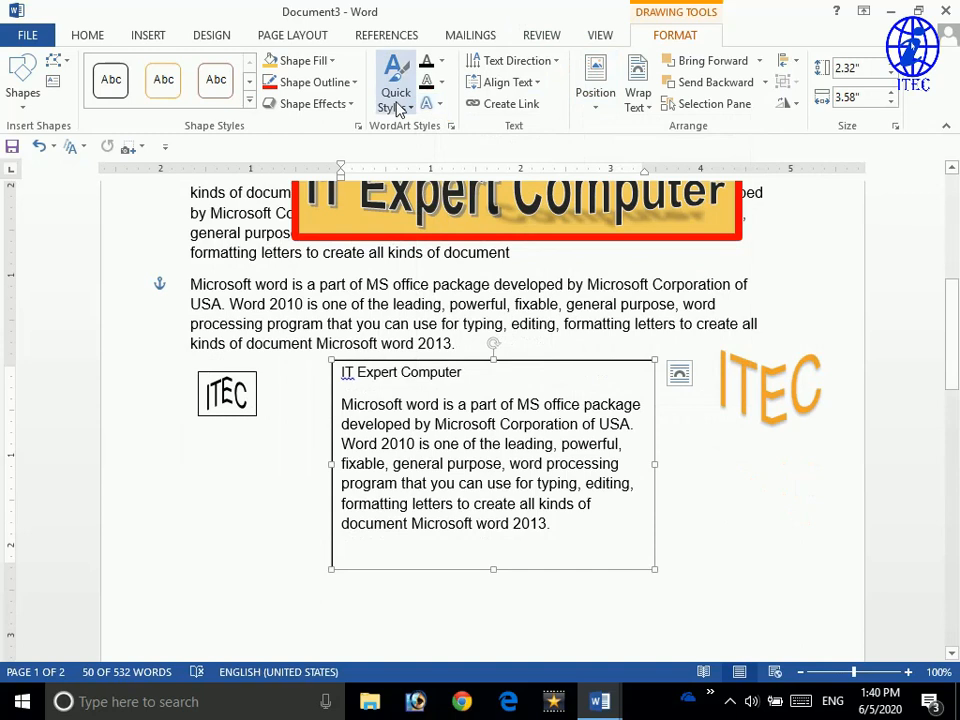
- Give the text box the first 3-D rotation in the second Parallel row and shift it slightly right
{"action": "left_click", "coordinate": [295, 105]}
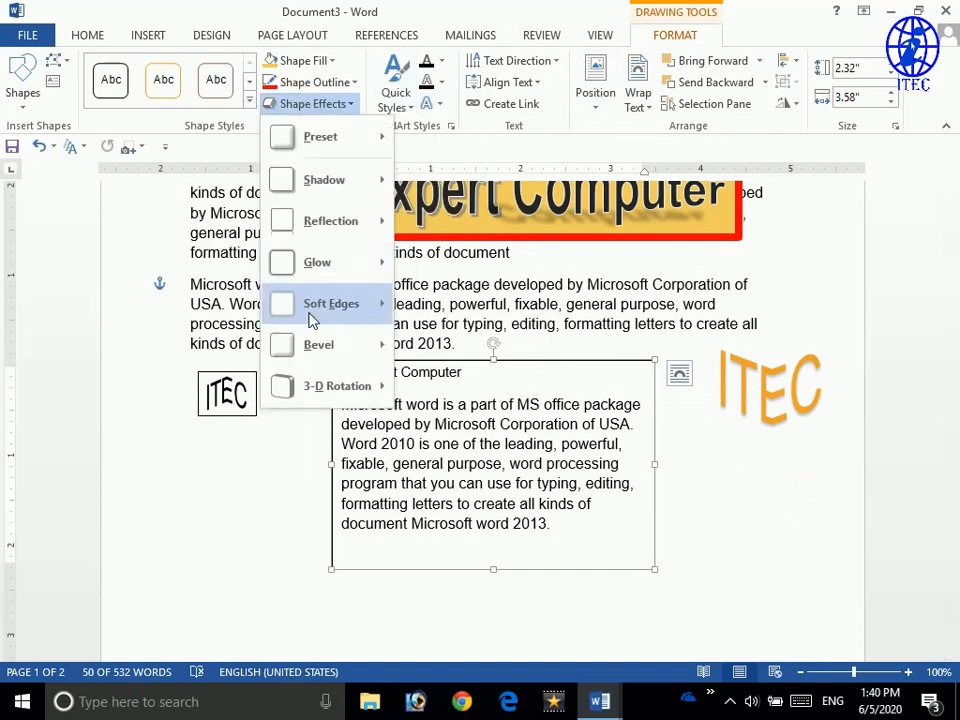
{"action": "mouse_move", "coordinate": [326, 390]}
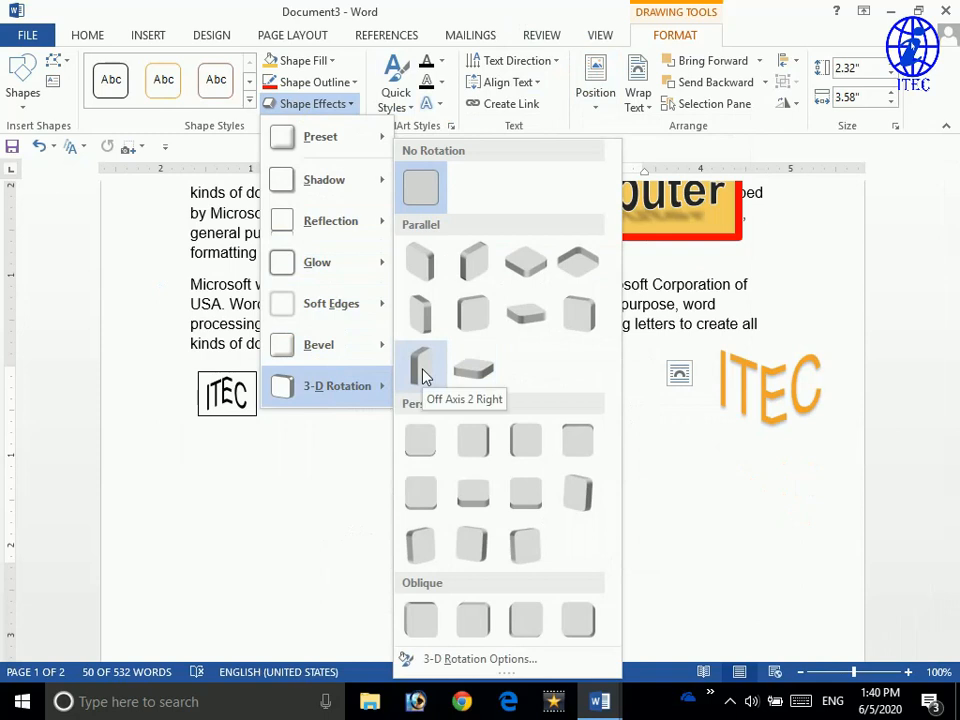
{"action": "left_click", "coordinate": [437, 338]}
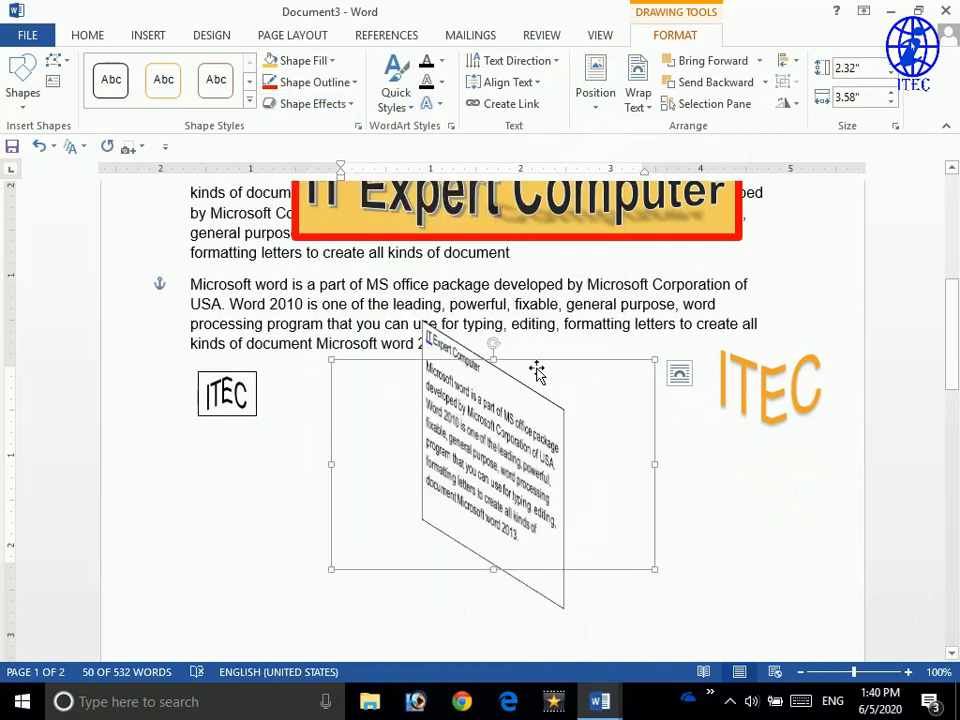
{"action": "left_click_drag", "start_coordinate": [536, 368], "coordinate": [588, 368]}
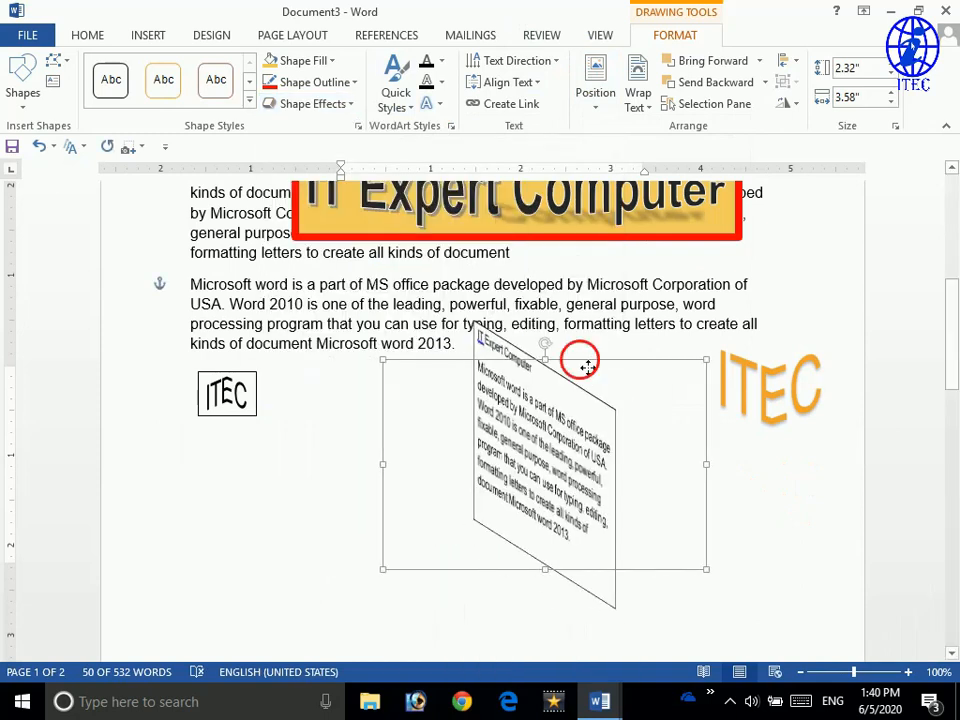
- Give the IT Expert Computer WordArt the first 3-D rotation in the second Parallel row and move it right
{"action": "left_click", "coordinate": [580, 236]}
{"action": "scroll", "coordinate": [580, 236], "scroll_direction": "up", "scroll_amount": 3}
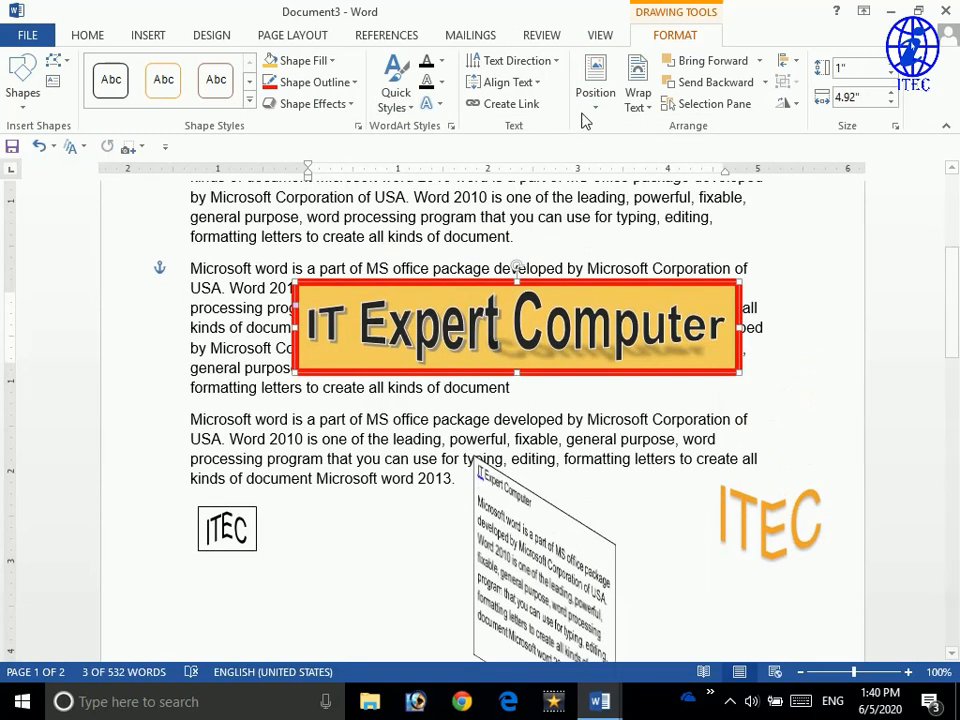
{"action": "left_click", "coordinate": [433, 104]}
{"action": "left_click", "coordinate": [433, 104]}
{"action": "left_click", "coordinate": [315, 104]}
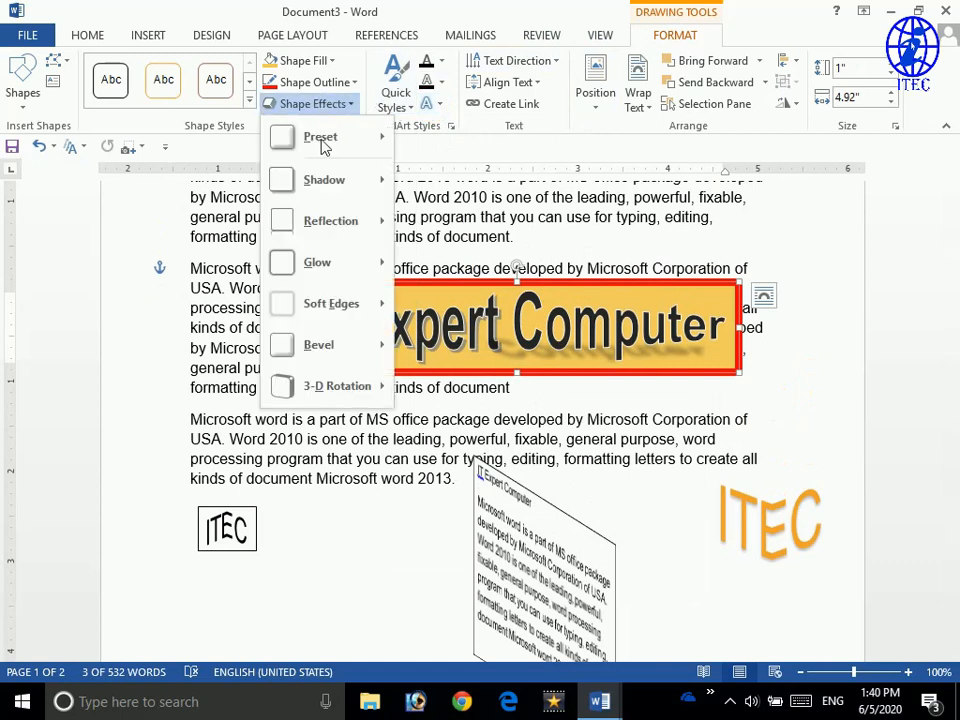
{"action": "mouse_move", "coordinate": [340, 390]}
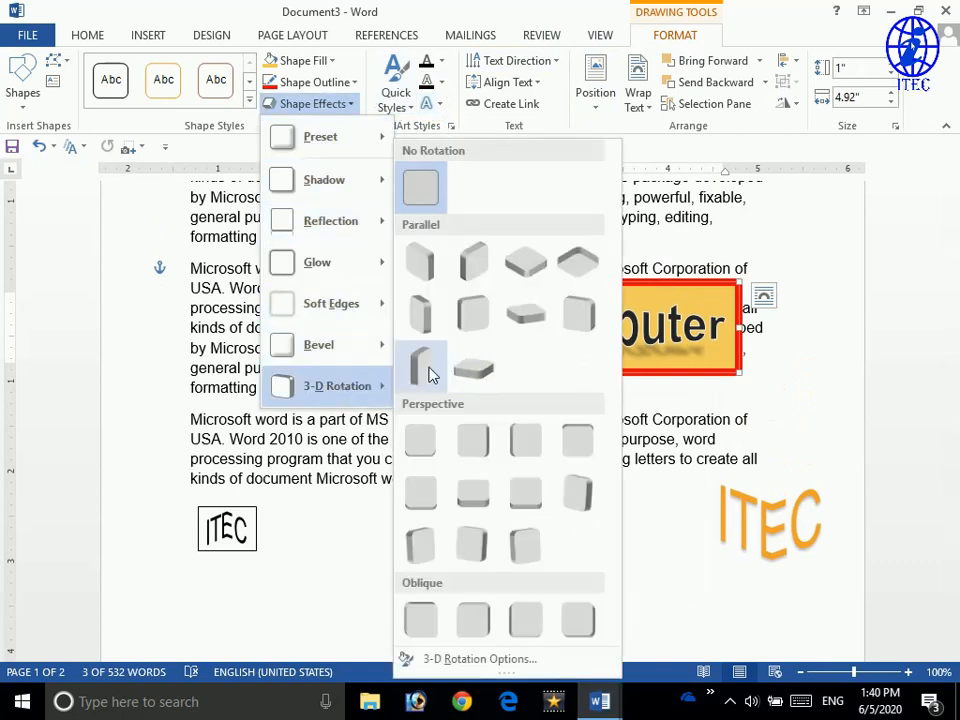
{"action": "left_click", "coordinate": [432, 318]}
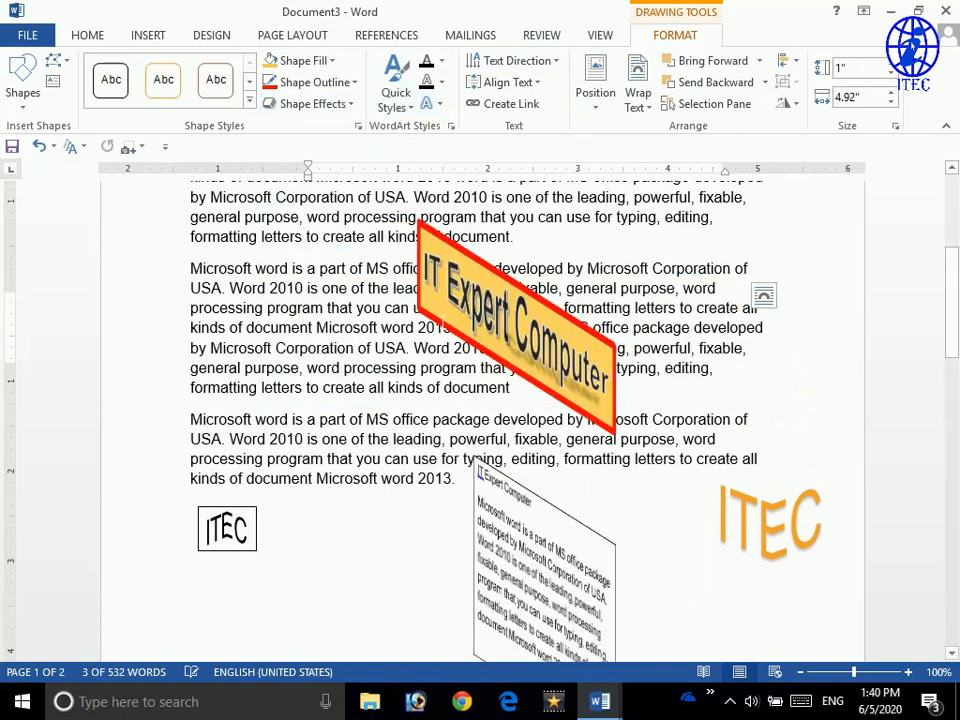
{"action": "left_click_drag", "start_coordinate": [570, 292], "coordinate": [707, 290]}
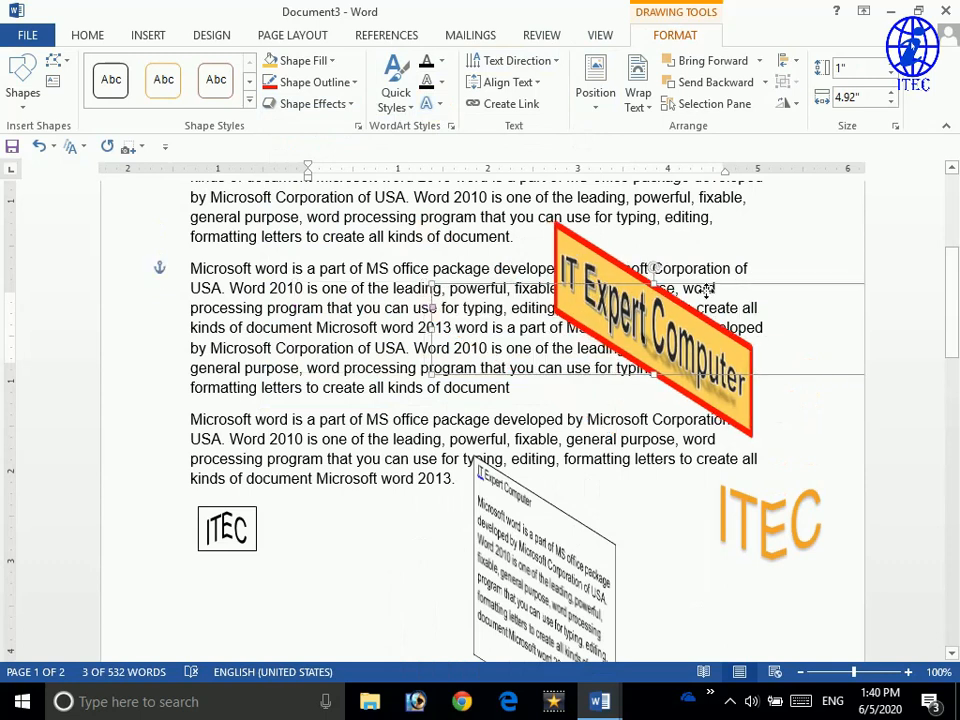
- Move the rotated IT Expert Computer WordArt below the body text, between the boxed ITEC and the rotated text box
{"action": "double_click", "coordinate": [313, 293]}
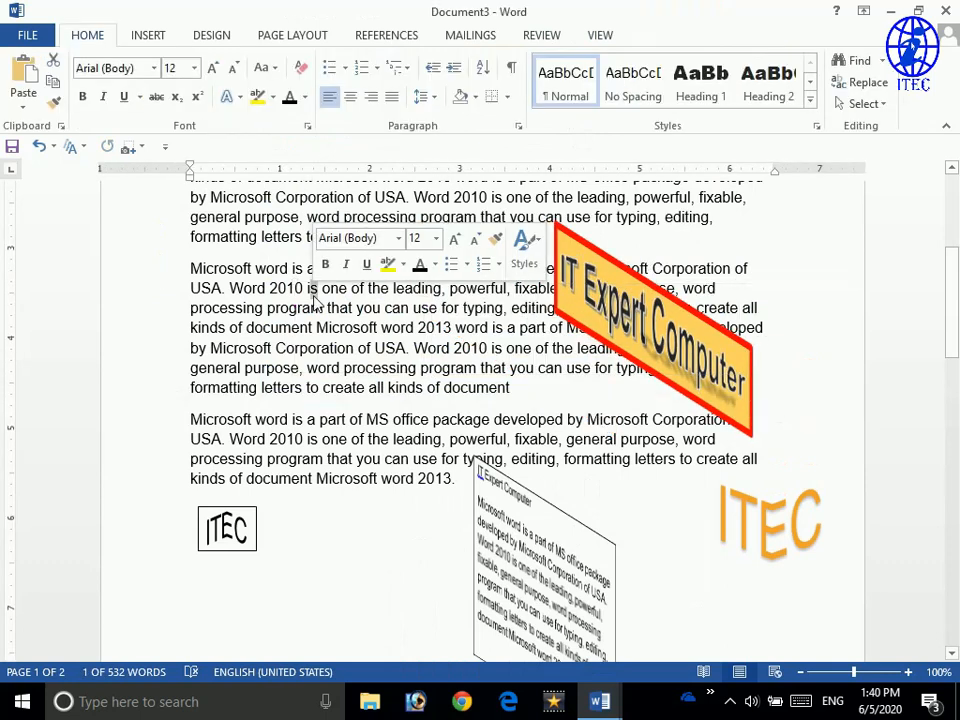
{"action": "scroll", "coordinate": [480, 420], "scroll_direction": "down", "scroll_amount": 3}
{"action": "scroll", "coordinate": [480, 420], "scroll_direction": "up", "scroll_amount": 2}
{"action": "scroll", "coordinate": [480, 420], "scroll_direction": "up", "scroll_amount": 1}
{"action": "scroll", "coordinate": [470, 418], "scroll_direction": "up", "scroll_amount": 2}
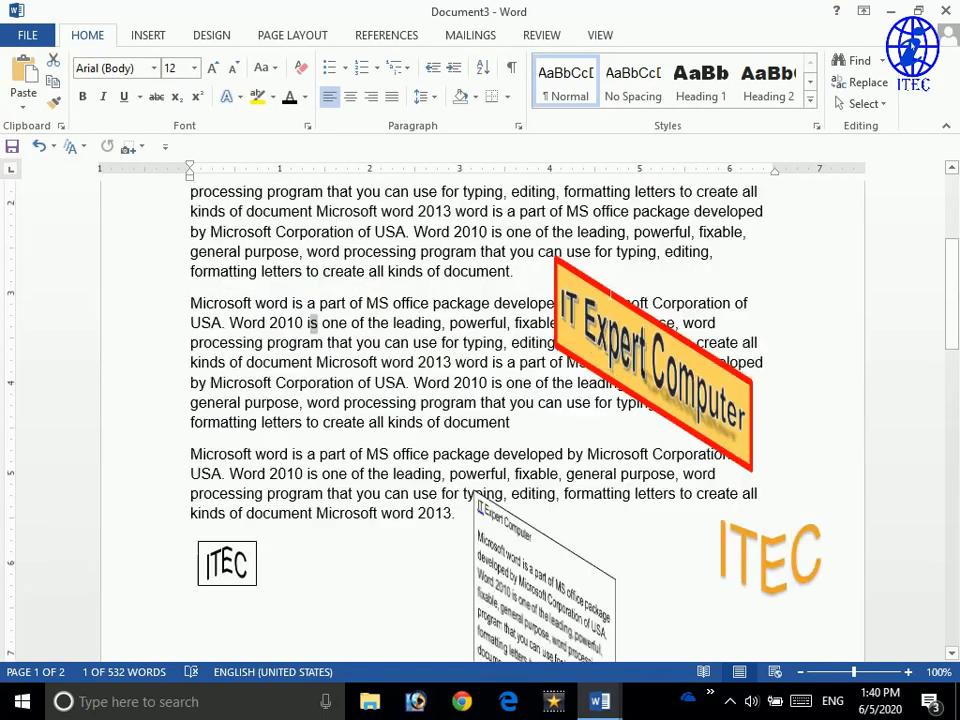
{"action": "scroll", "coordinate": [470, 418], "scroll_direction": "down", "scroll_amount": 6}
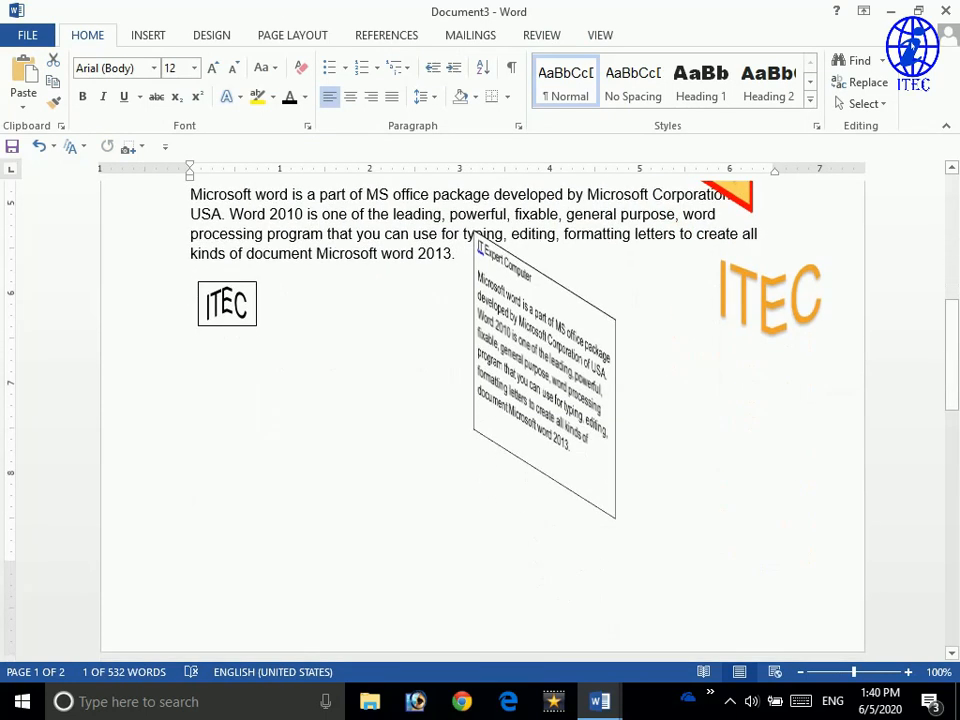
{"action": "scroll", "coordinate": [640, 300], "scroll_direction": "up", "scroll_amount": 5}
{"action": "left_click", "coordinate": [640, 300]}
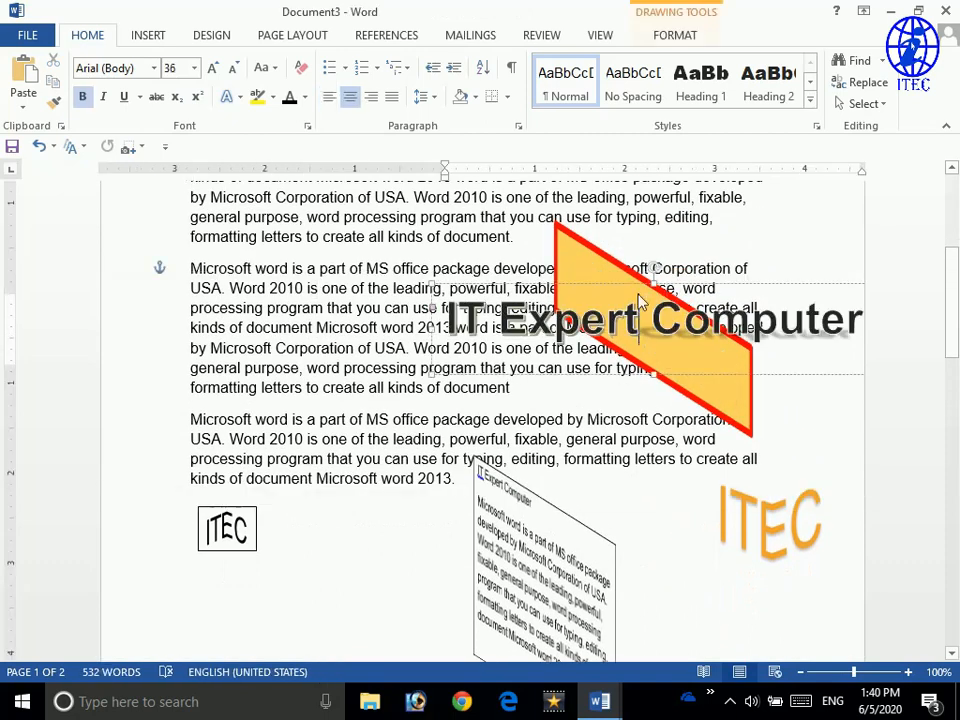
{"action": "left_click_drag", "start_coordinate": [640, 300], "coordinate": [411, 611]}
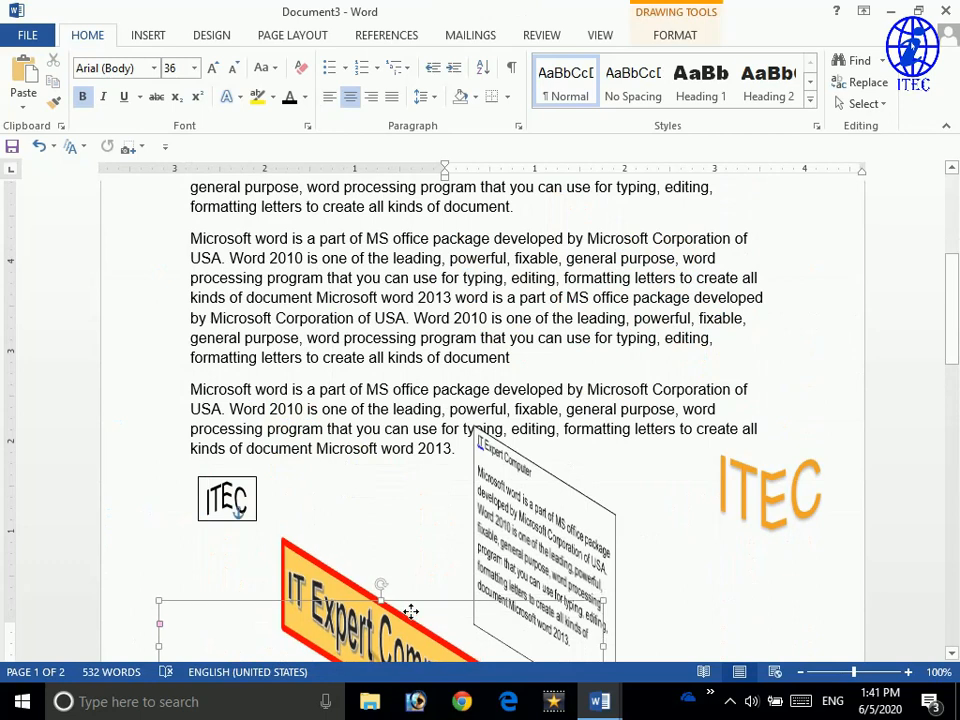
{"action": "scroll", "coordinate": [411, 611], "scroll_direction": "down", "scroll_amount": 6}
{"action": "left_click", "coordinate": [450, 202]}
{"action": "scroll", "coordinate": [450, 200], "scroll_direction": "up", "scroll_amount": 3}
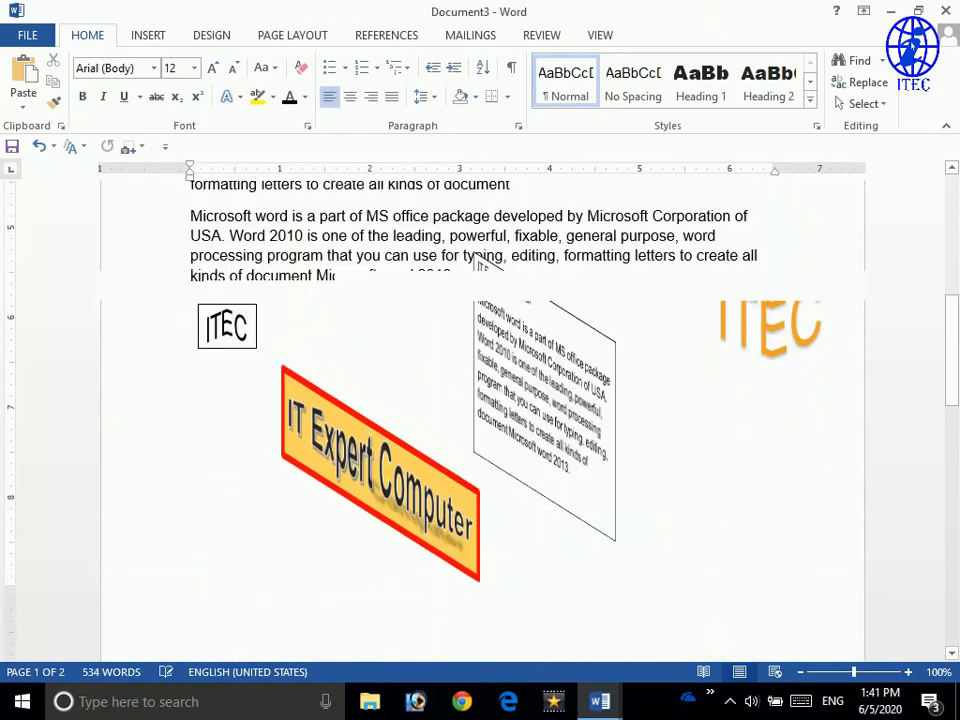
{"action": "left_click", "coordinate": [158, 34]}
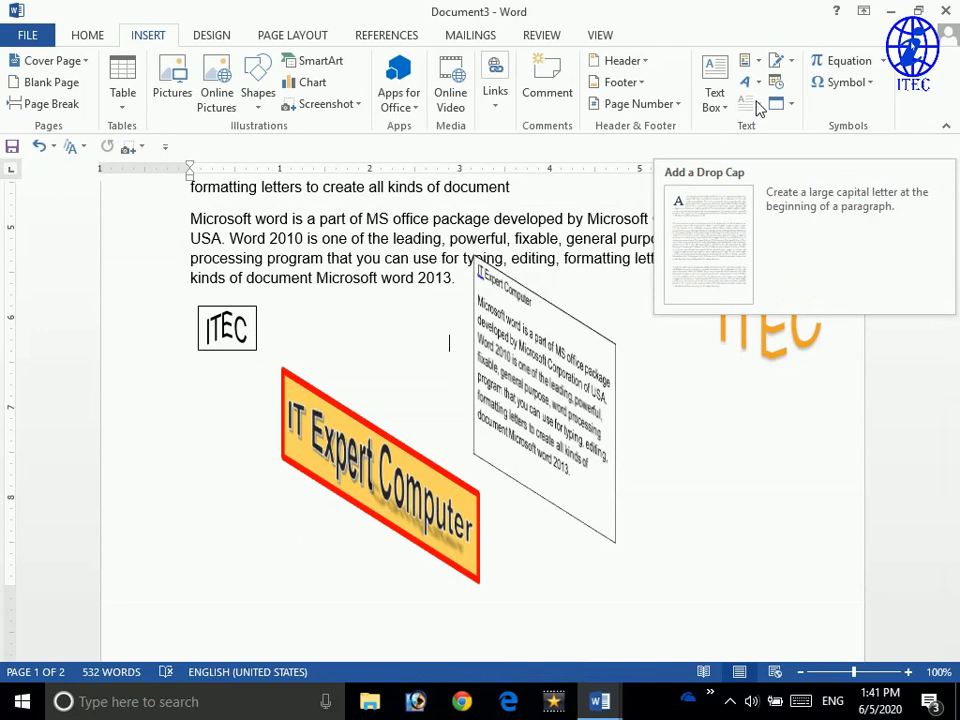
{"action": "left_click", "coordinate": [88, 36]}
{"action": "scroll", "coordinate": [480, 420], "scroll_direction": "up", "scroll_amount": 7}
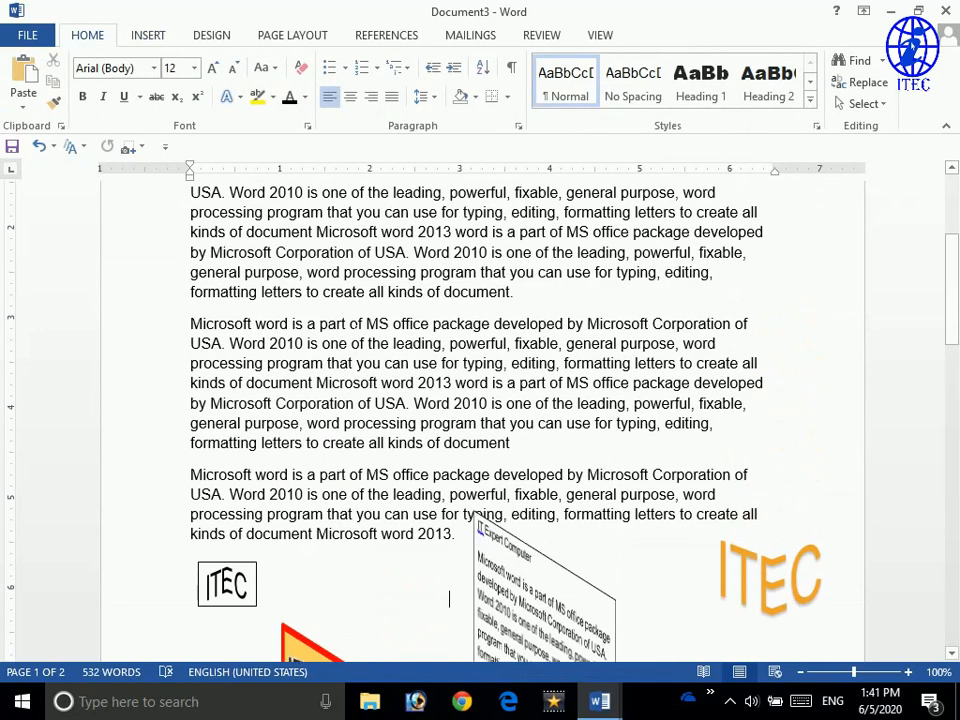
{"action": "left_click", "coordinate": [277, 234]}
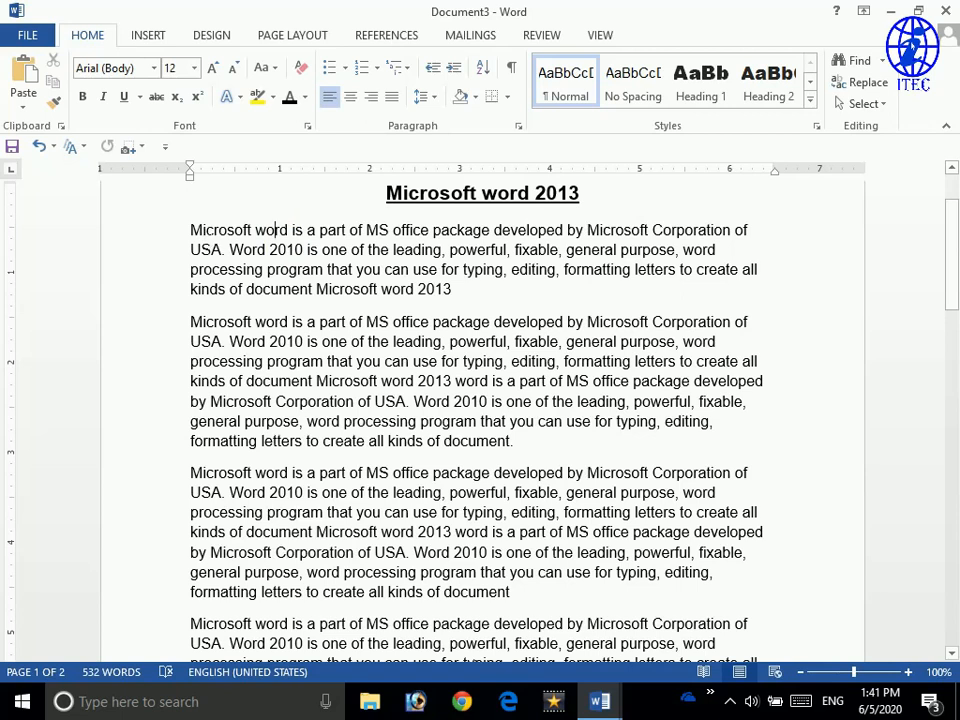
{"action": "left_click_drag", "start_coordinate": [202, 232], "coordinate": [185, 234]}
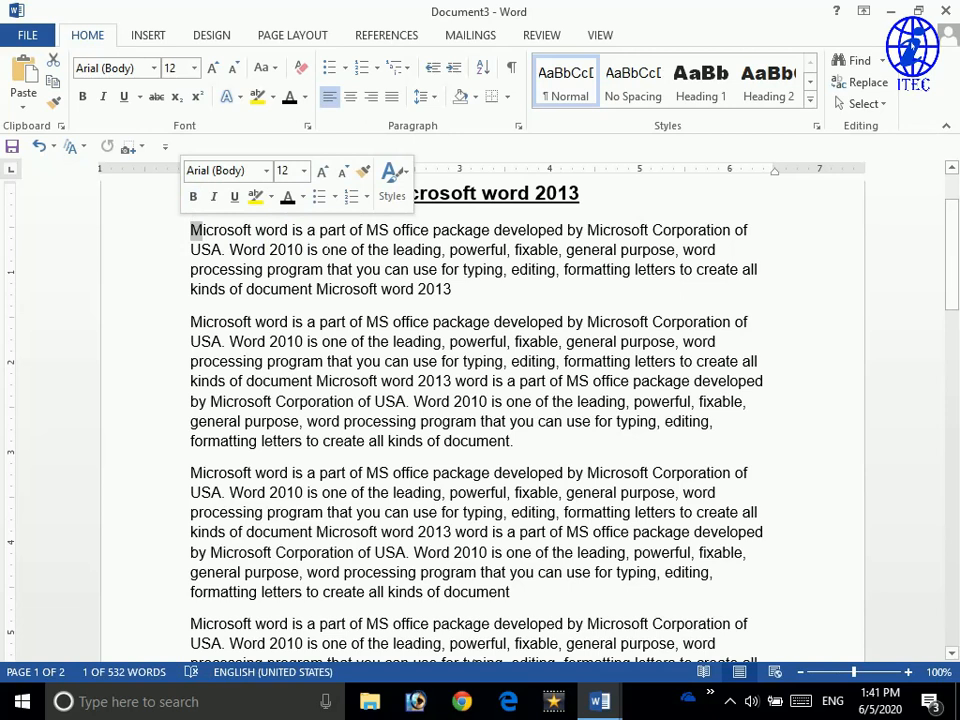
{"action": "left_click", "coordinate": [320, 249]}
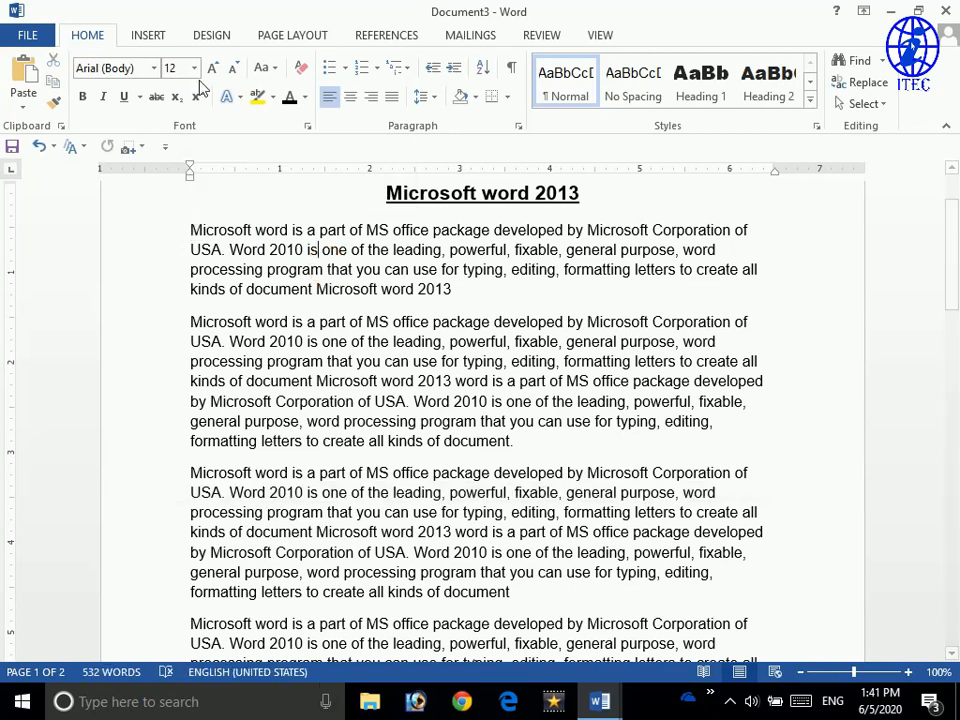
{"action": "left_click", "coordinate": [154, 38]}
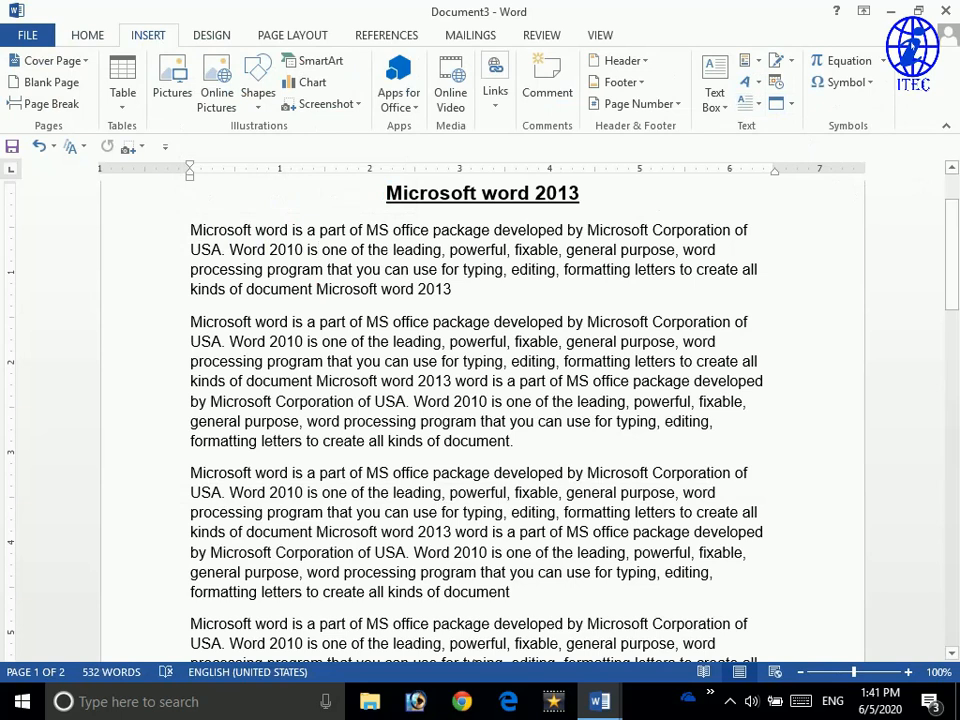
{"action": "scroll", "coordinate": [482, 420], "scroll_direction": "down", "scroll_amount": 2}
{"action": "left_click", "coordinate": [628, 615]}
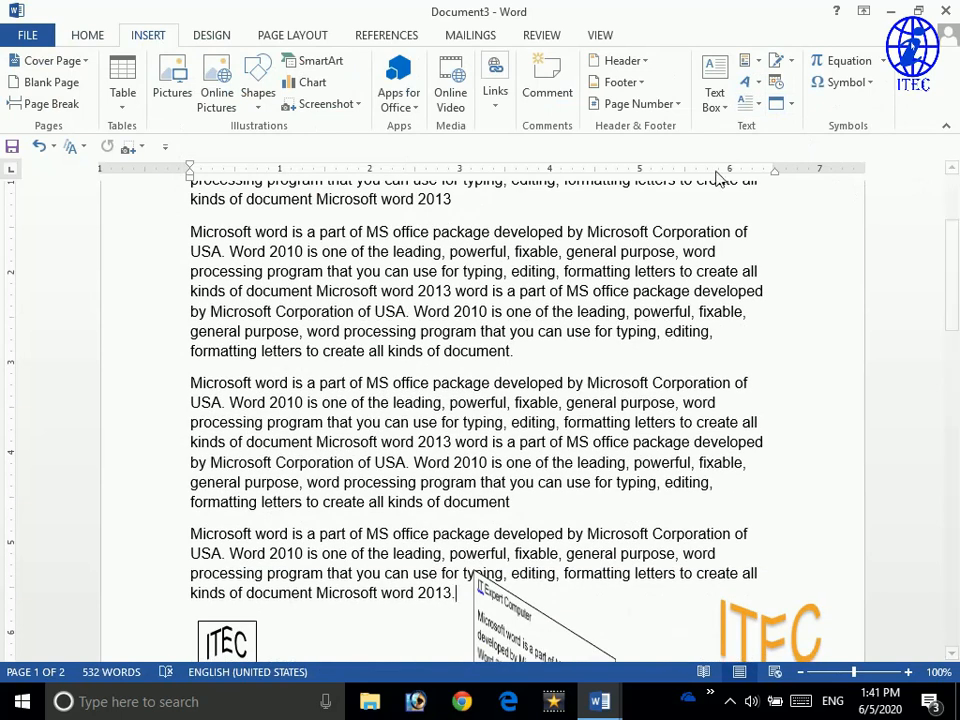
{"action": "left_click", "coordinate": [566, 655]}
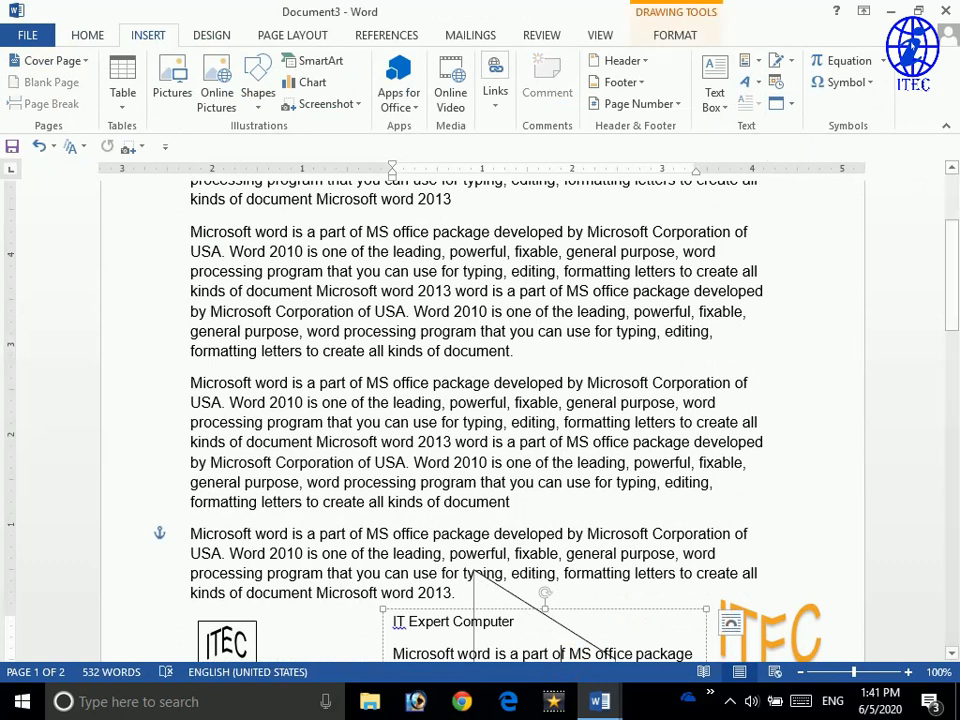
{"action": "scroll", "coordinate": [466, 259], "scroll_direction": "up", "scroll_amount": 1}
{"action": "scroll", "coordinate": [478, 597], "scroll_direction": "up", "scroll_amount": 3}
- Apply a Dropped drop cap to the first body paragraph under the Microsoft word 2013 heading
{"action": "left_click", "coordinate": [327, 359]}
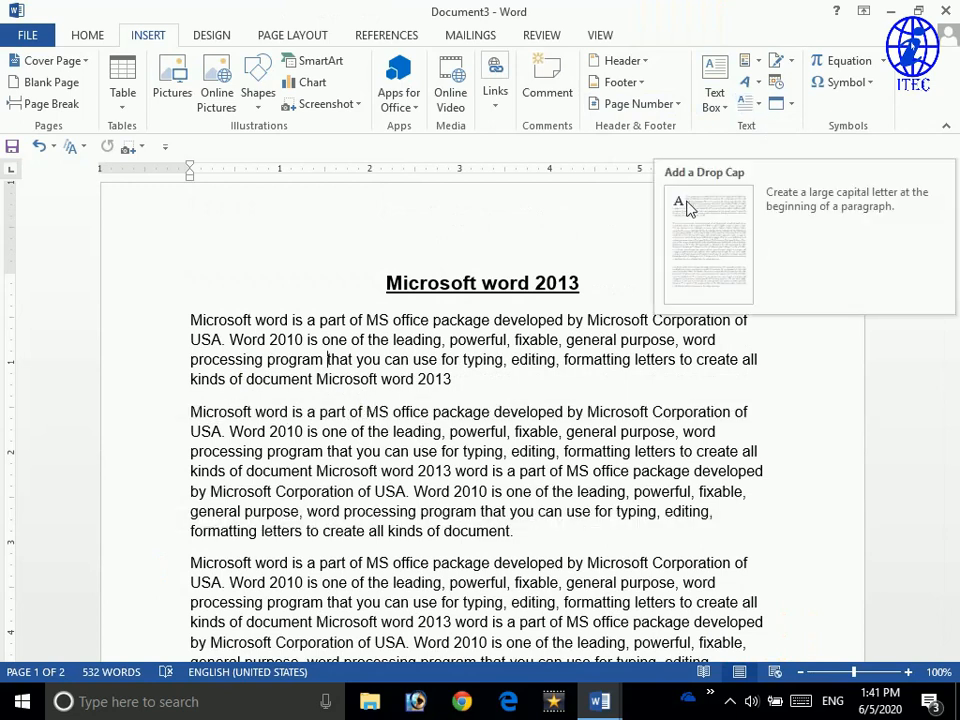
{"action": "left_click", "coordinate": [756, 106]}
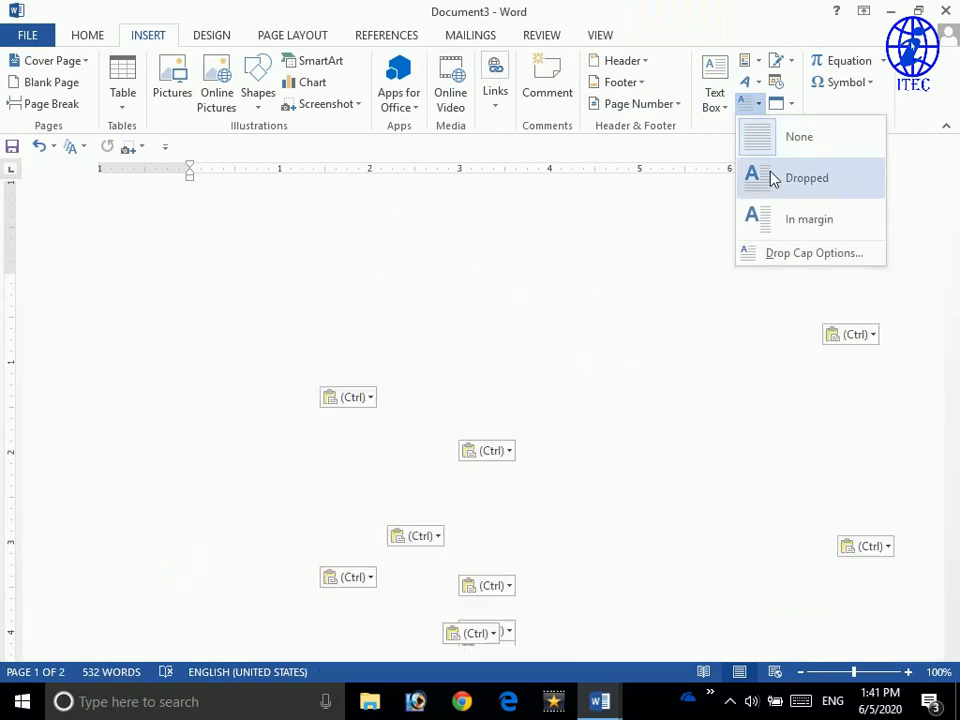
{"action": "left_click", "coordinate": [773, 178]}
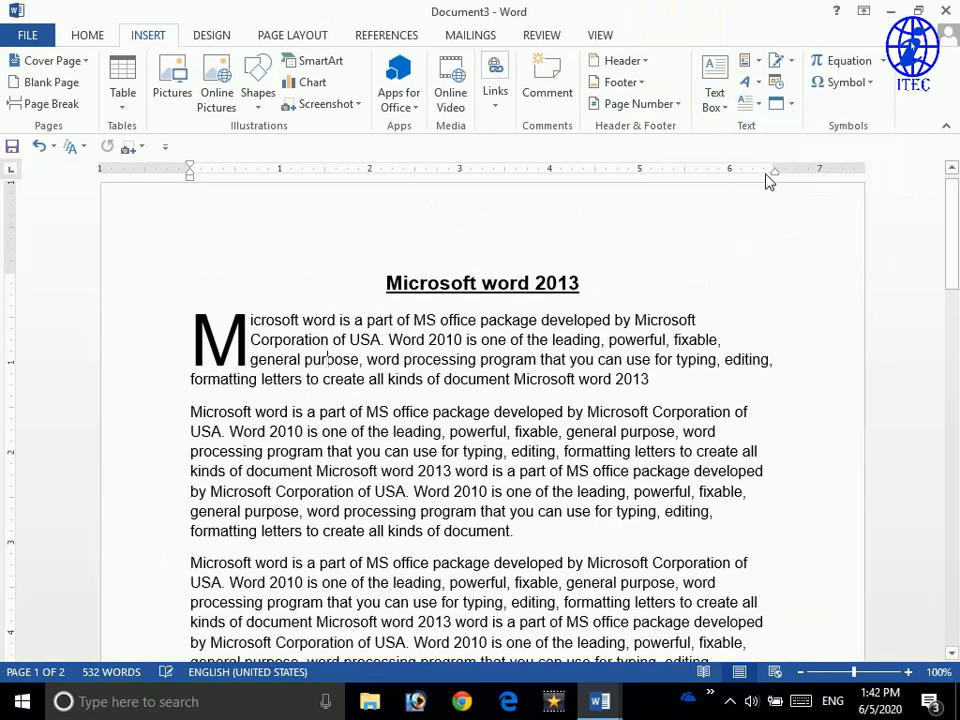
{"action": "left_click", "coordinate": [336, 444]}
- Change the first paragraph's drop cap position to In margin through the Drop Cap options
{"action": "left_click", "coordinate": [385, 340]}
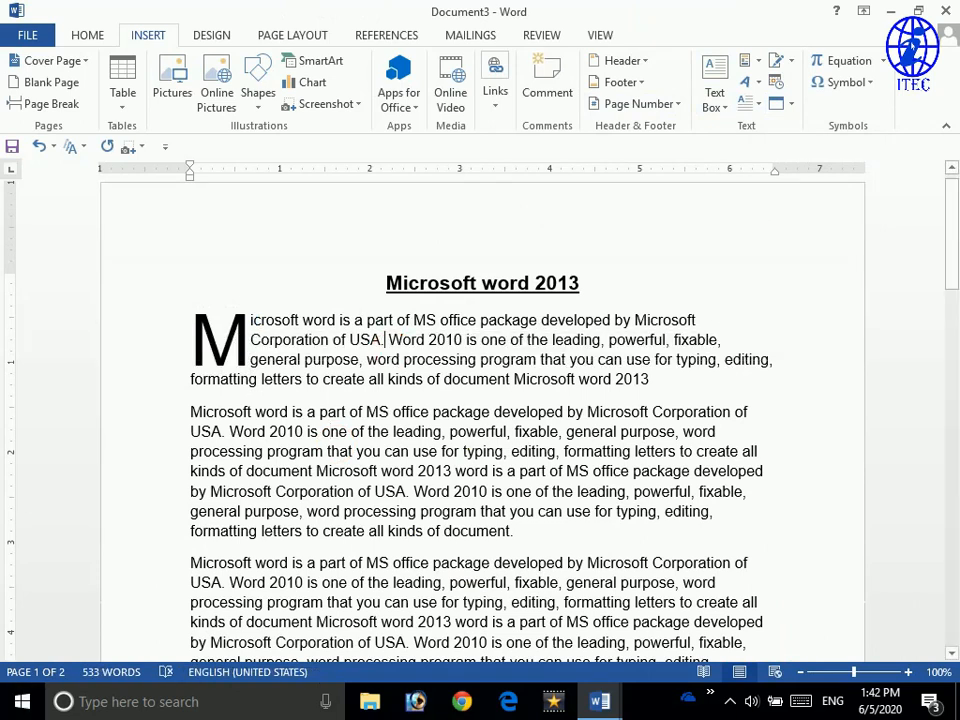
{"action": "left_click", "coordinate": [751, 103]}
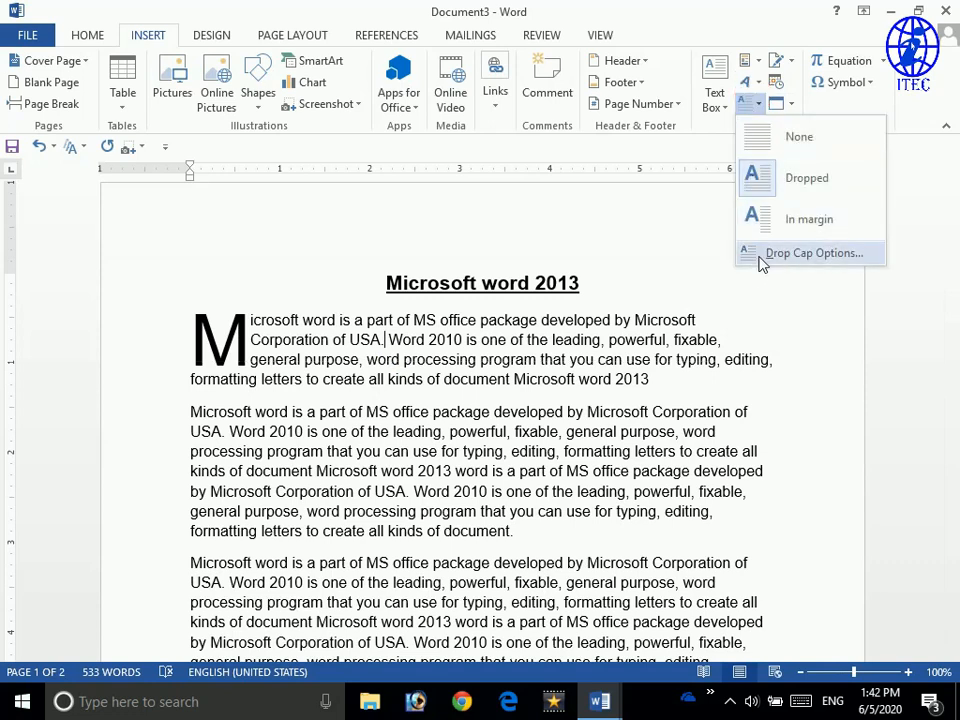
{"action": "left_click", "coordinate": [759, 261]}
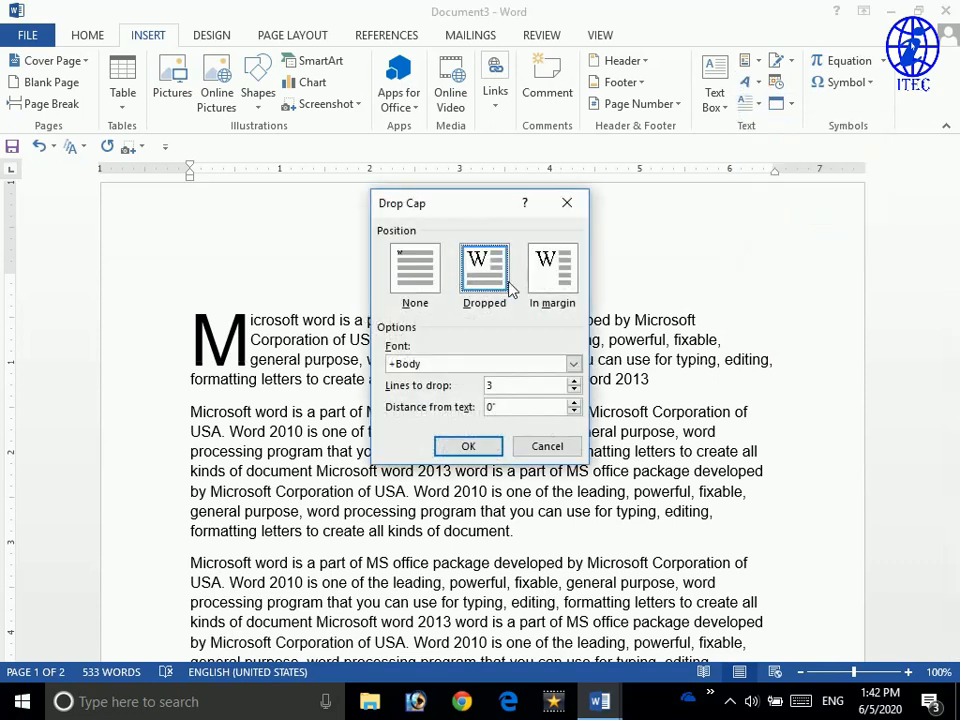
{"action": "left_click", "coordinate": [546, 280]}
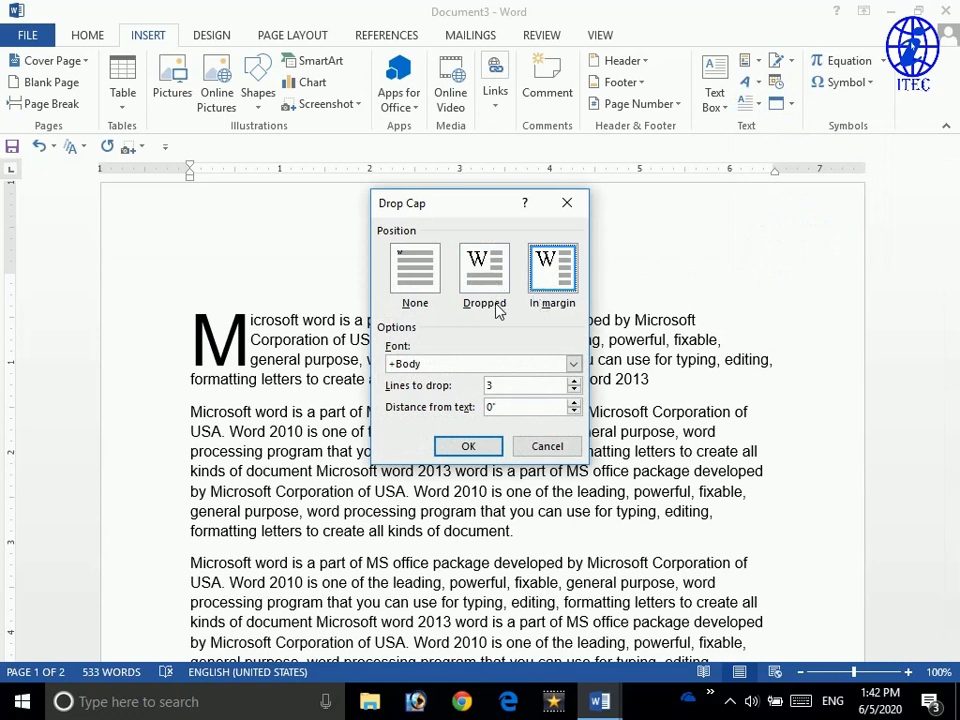
{"action": "left_click", "coordinate": [490, 446]}
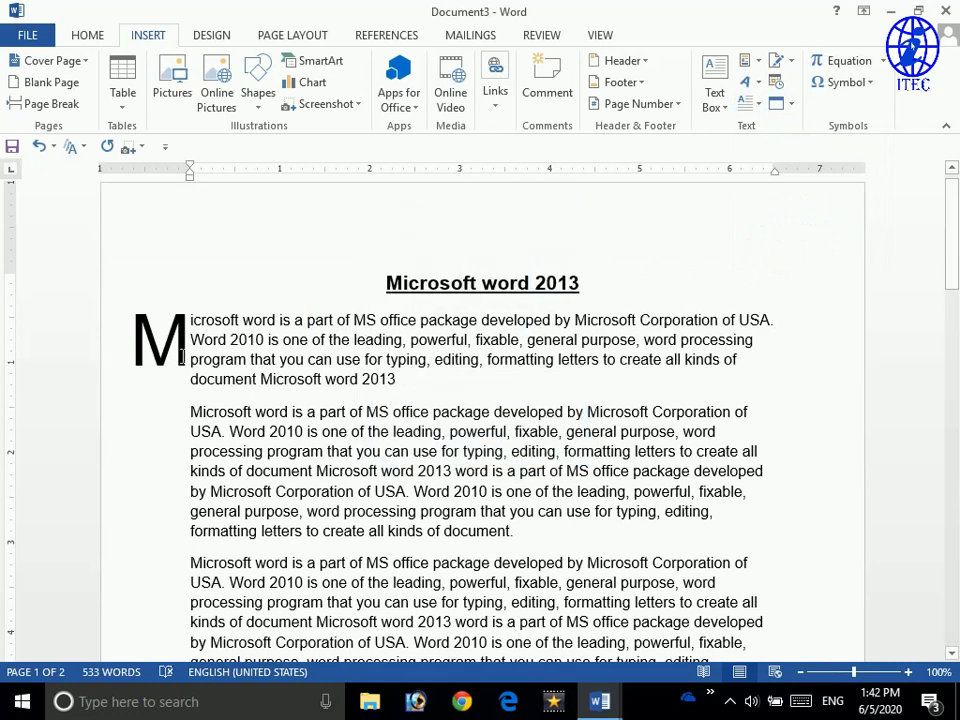
- Set the first paragraph's drop cap position to Dropped through the Drop Cap options
{"action": "left_click", "coordinate": [752, 103]}
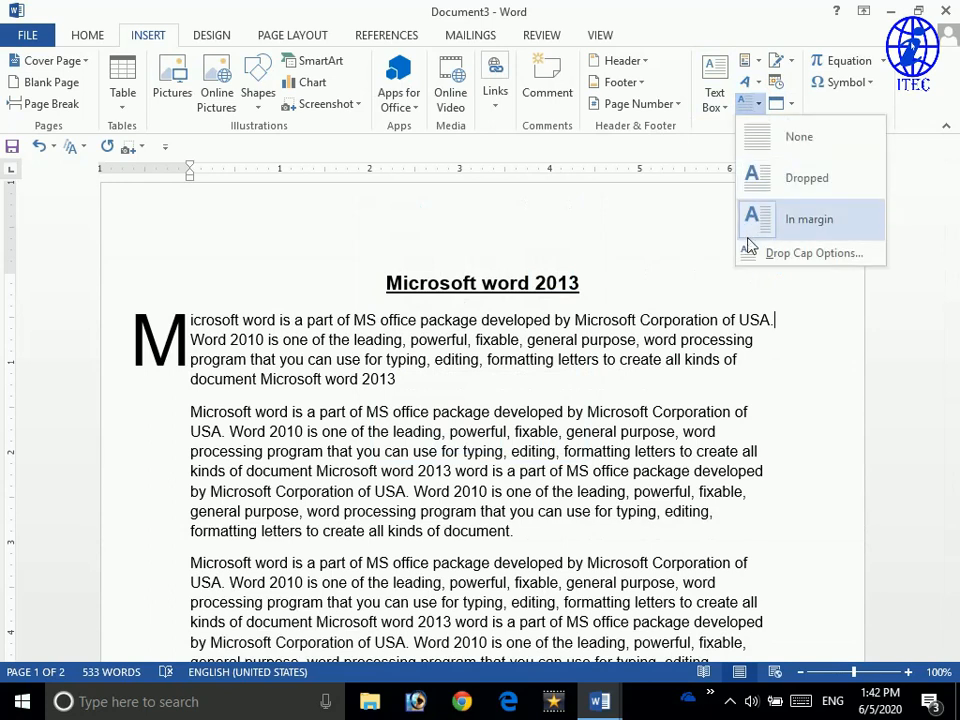
{"action": "left_click", "coordinate": [757, 255]}
{"action": "left_click", "coordinate": [468, 284]}
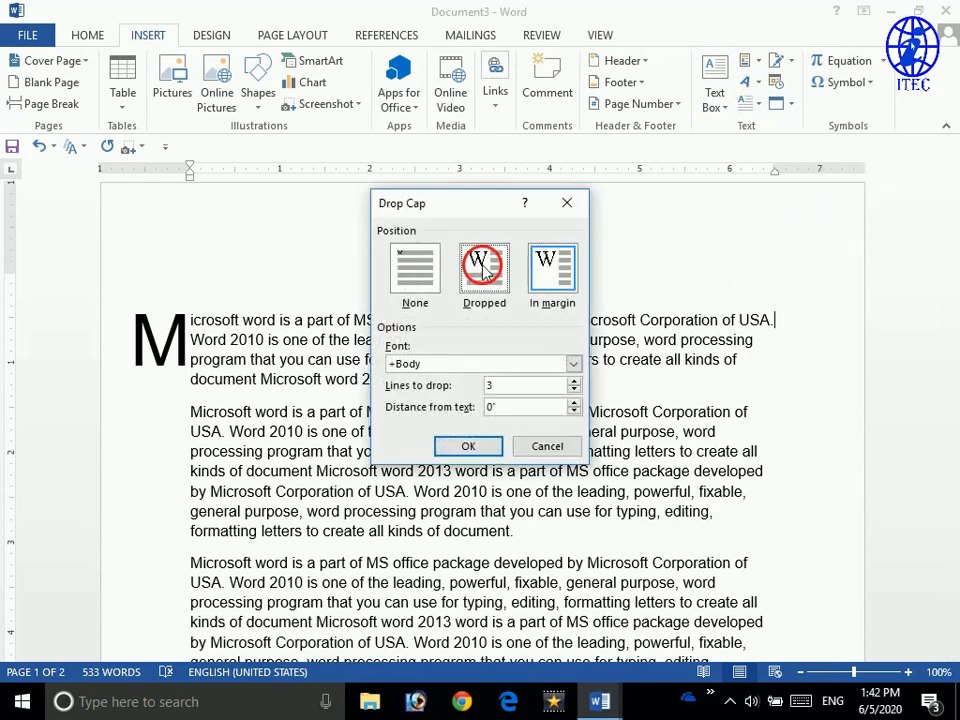
{"action": "left_click", "coordinate": [452, 447]}
- Set the first paragraph's drop cap to span 10 lines
{"action": "left_click", "coordinate": [752, 103]}
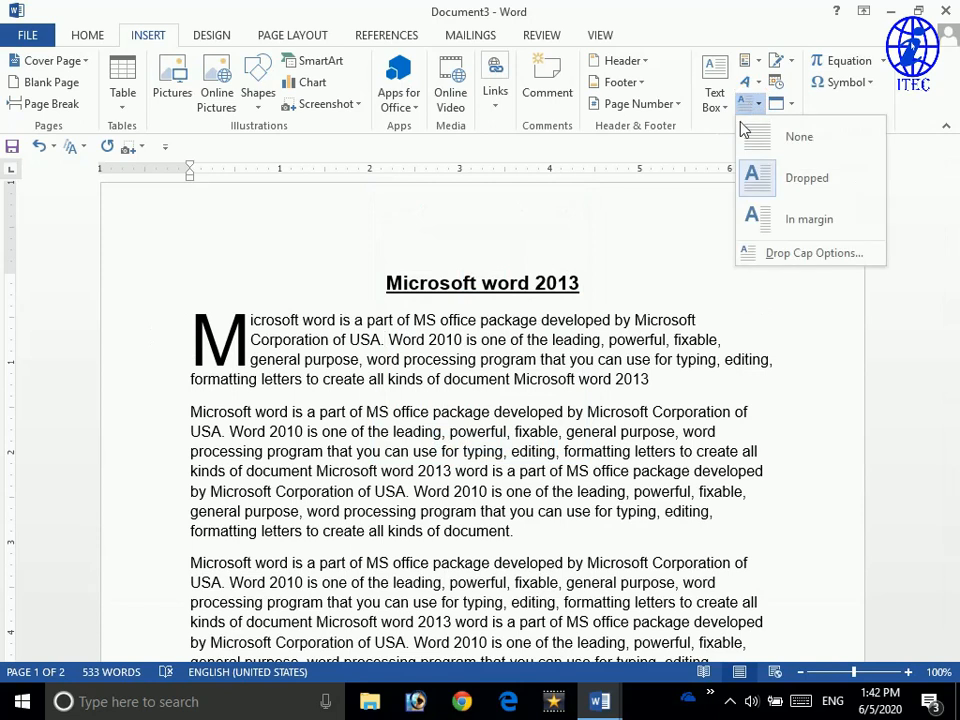
{"action": "left_click", "coordinate": [742, 254]}
{"action": "left_click_drag", "start_coordinate": [512, 387], "coordinate": [482, 386]}
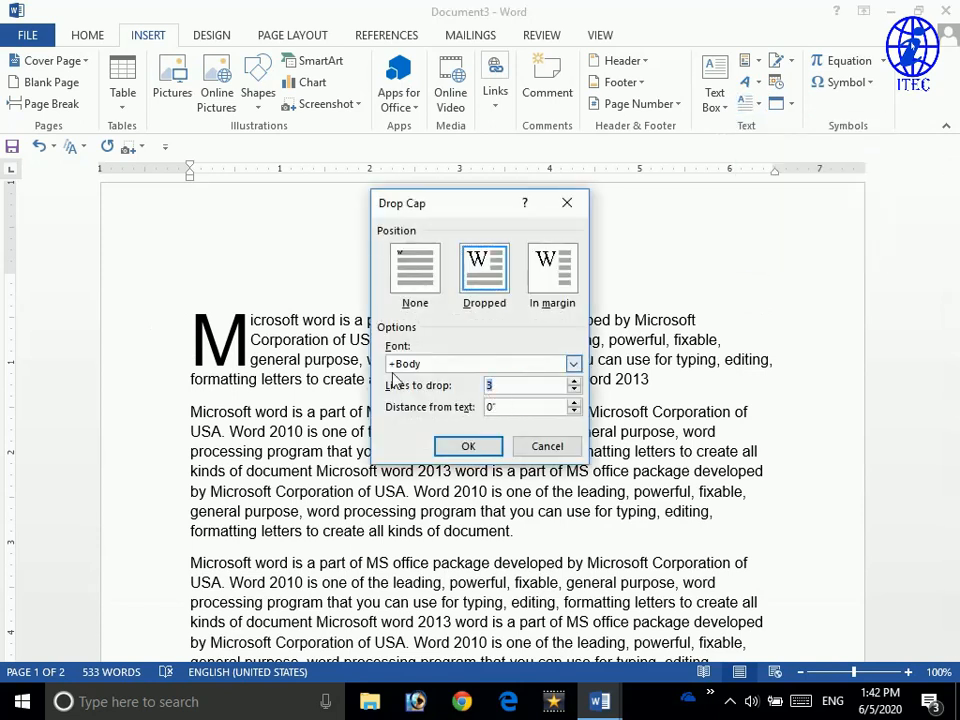
{"action": "left_click", "coordinate": [574, 382]}
{"action": "left_click", "coordinate": [574, 382]}
{"action": "left_click", "coordinate": [574, 382]}
{"action": "left_click", "coordinate": [574, 382]}
{"action": "left_click", "coordinate": [574, 382]}
{"action": "left_click", "coordinate": [466, 443]}
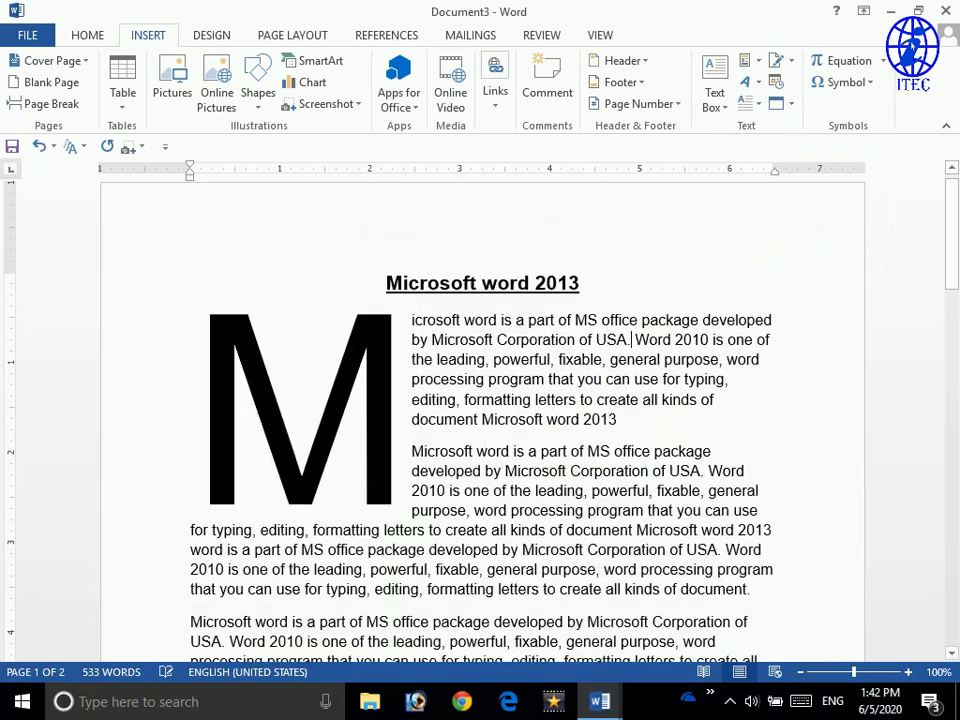
- Reduce the first paragraph's drop cap to 3 lines to drop
{"action": "left_click", "coordinate": [750, 103]}
{"action": "left_click", "coordinate": [814, 253]}
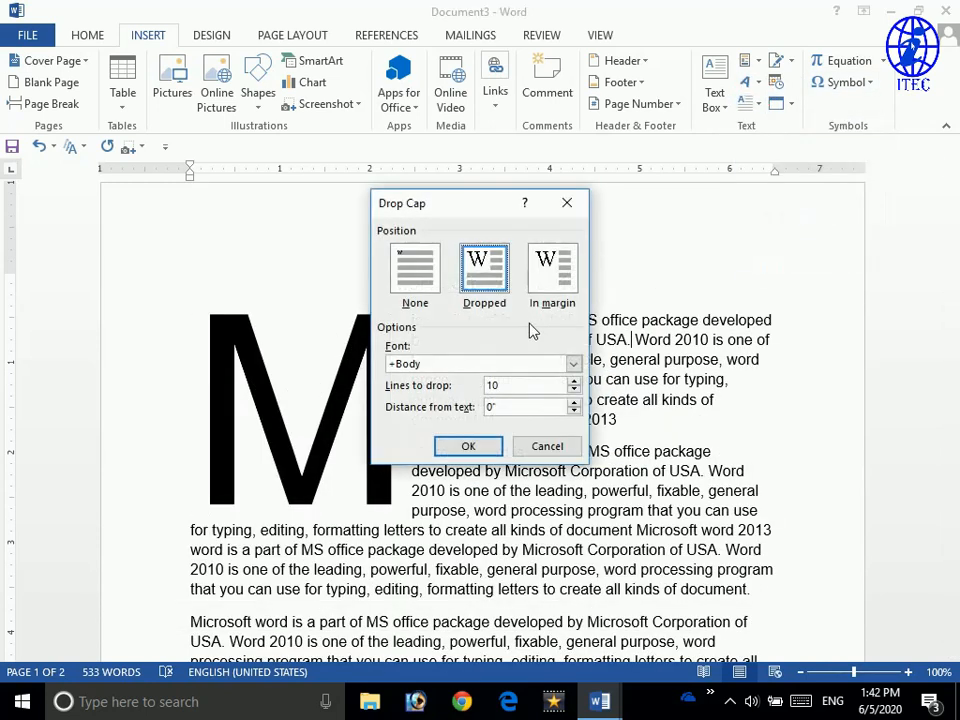
{"action": "left_click", "coordinate": [574, 390]}
{"action": "left_click", "coordinate": [574, 390]}
{"action": "left_click", "coordinate": [470, 447]}
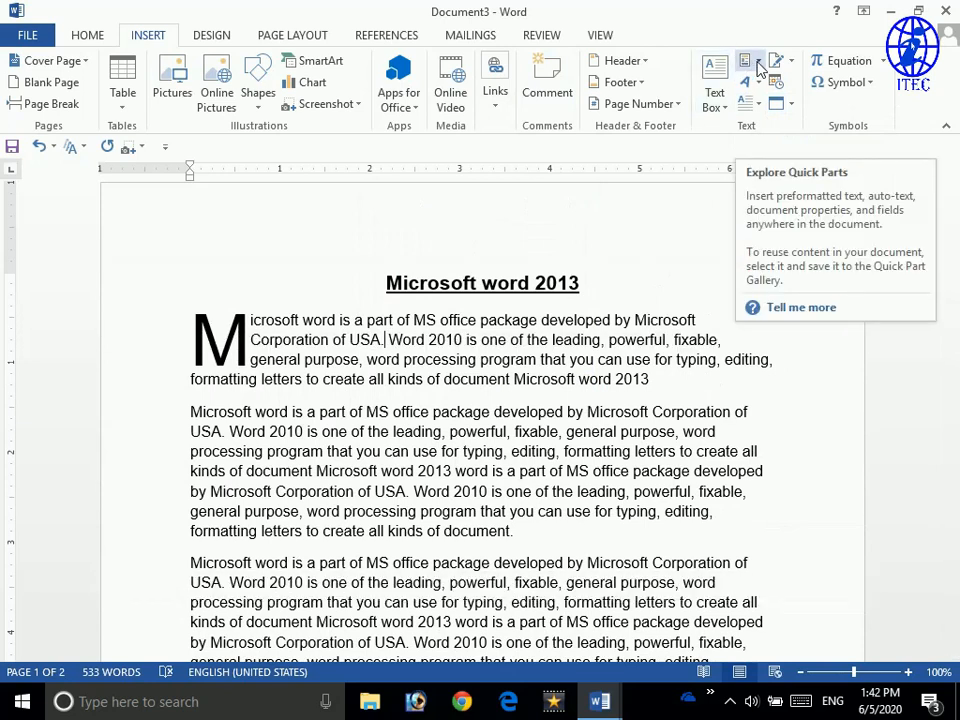
- Insert the Company document property from Quick Parts after "Corporation of USA." in the first paragraph
{"action": "left_click", "coordinate": [758, 64]}
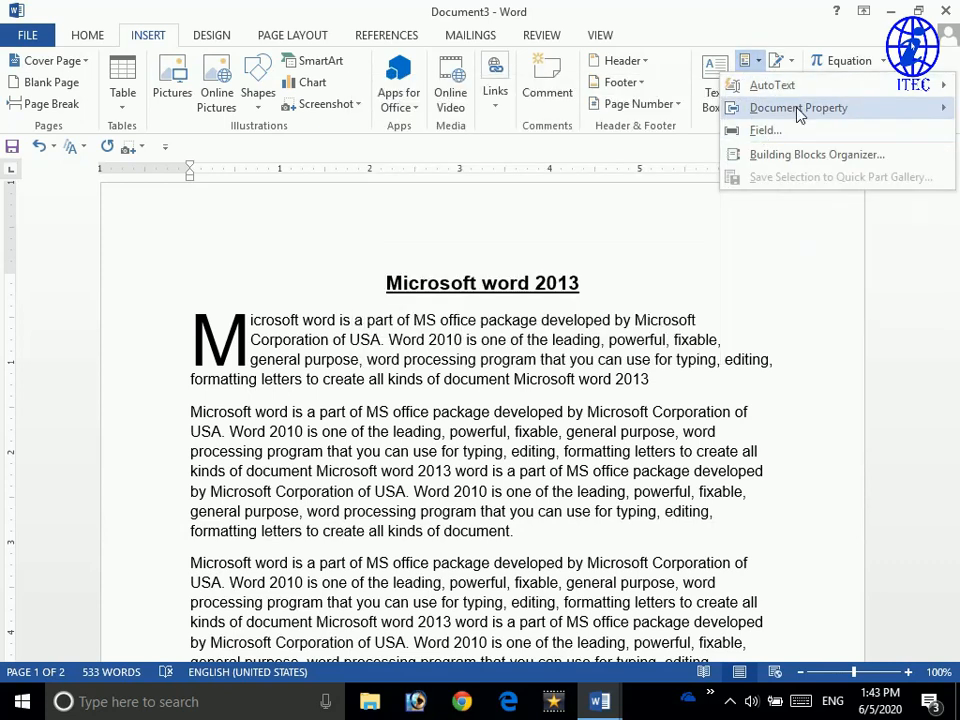
{"action": "mouse_move", "coordinate": [799, 115]}
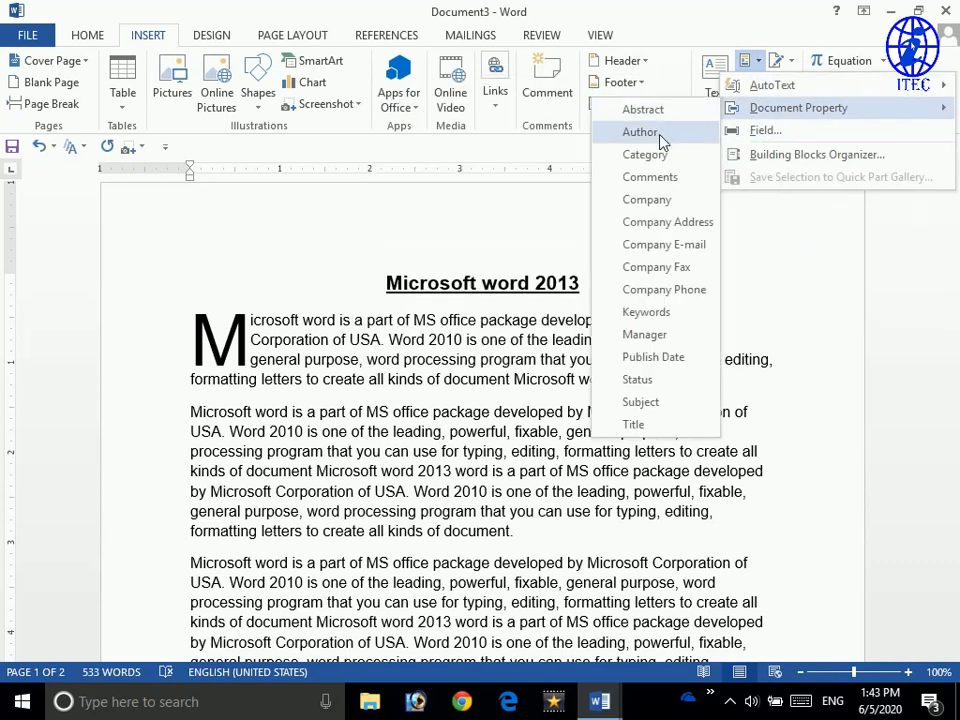
{"action": "left_click", "coordinate": [651, 207]}
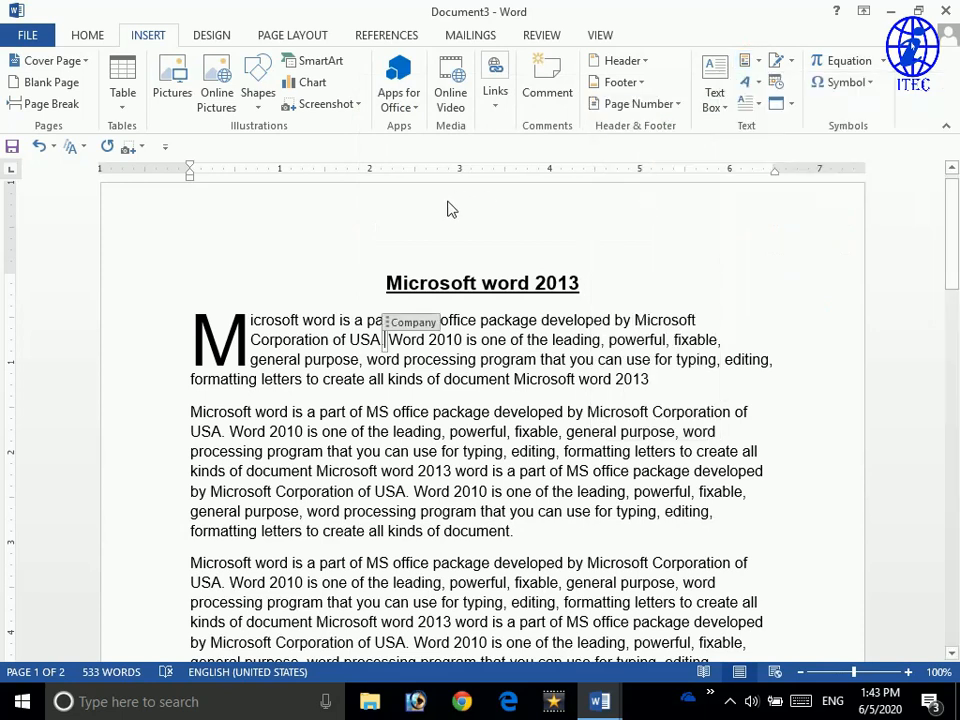
{"action": "scroll", "coordinate": [430, 210], "scroll_direction": "down", "scroll_amount": 2}
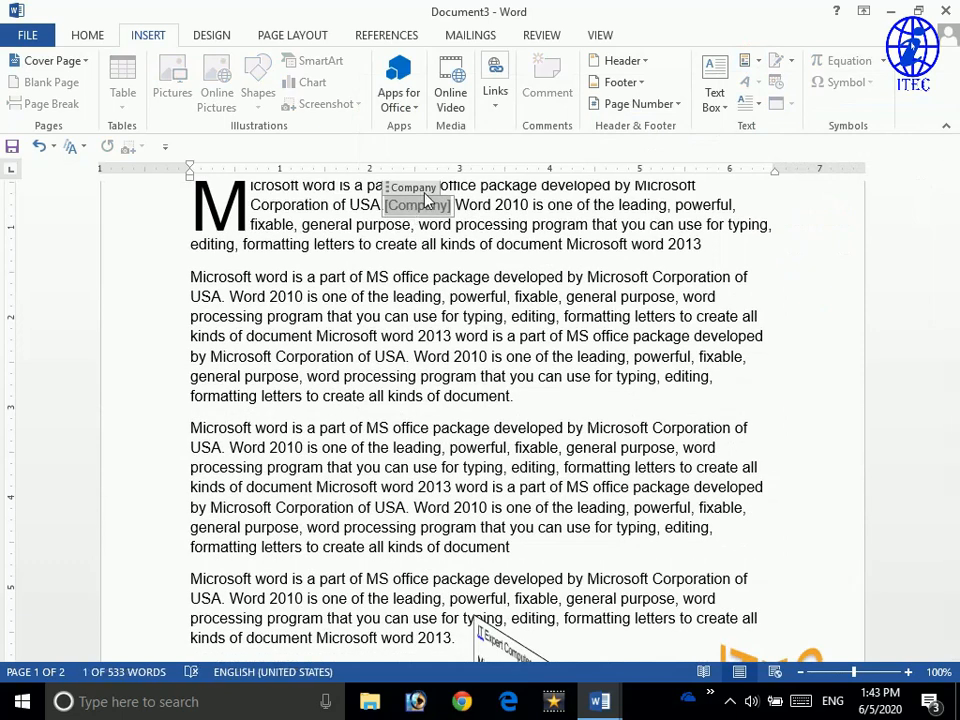
{"action": "scroll", "coordinate": [430, 213], "scroll_direction": "up", "scroll_amount": 2}
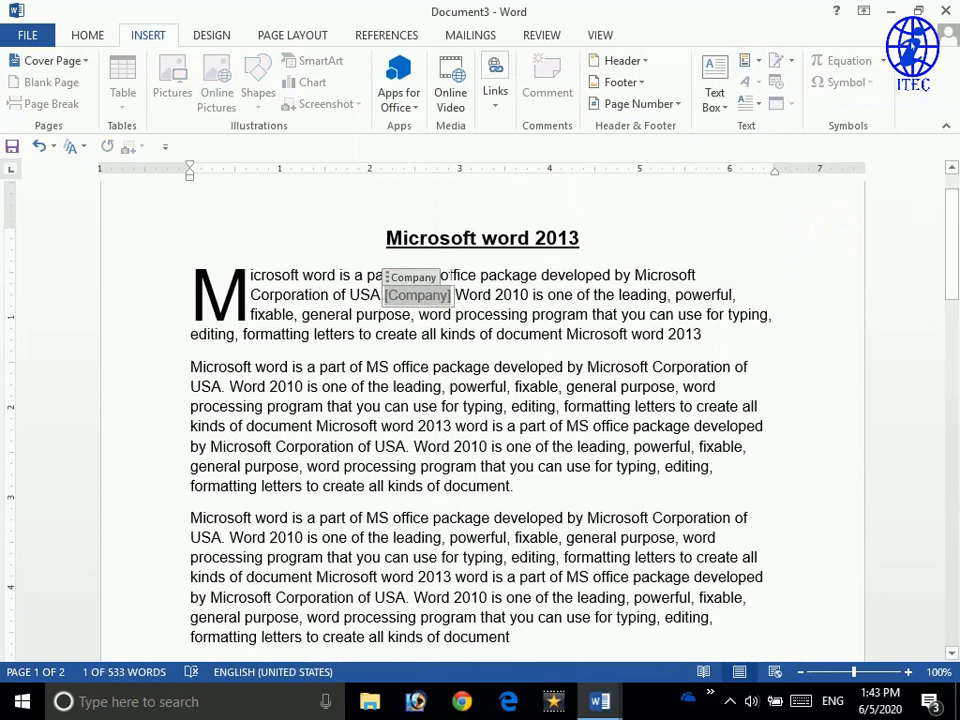
- Insert the Category document property from Quick Parts on the empty line at the start of page 2
{"action": "scroll", "coordinate": [447, 277], "scroll_direction": "down", "scroll_amount": 20}
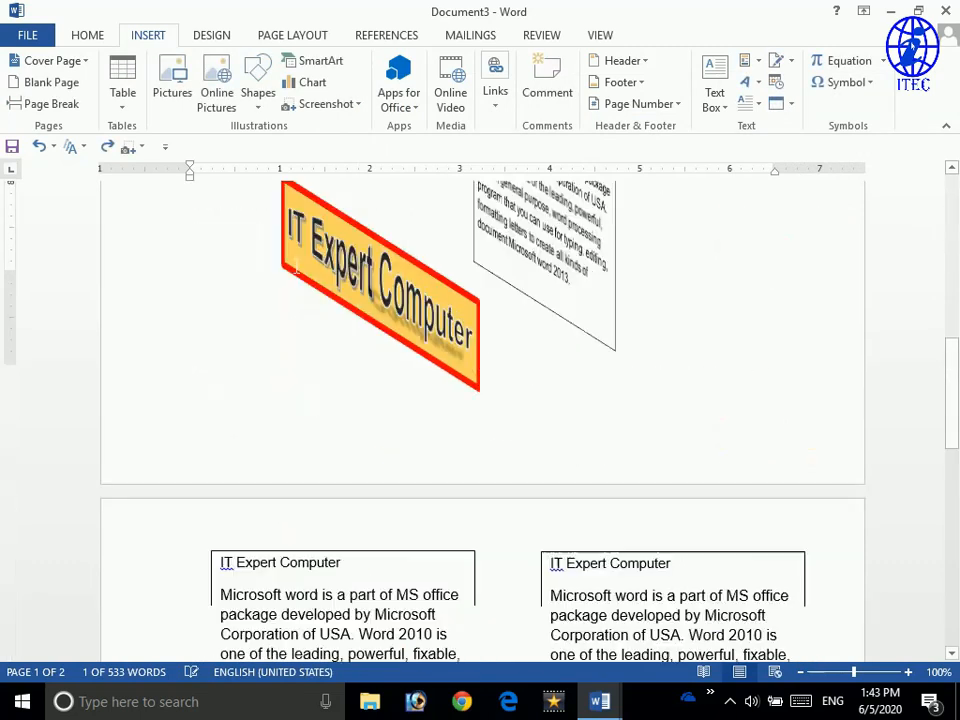
{"action": "scroll", "coordinate": [325, 262], "scroll_direction": "down", "scroll_amount": 3}
{"action": "left_click", "coordinate": [313, 279]}
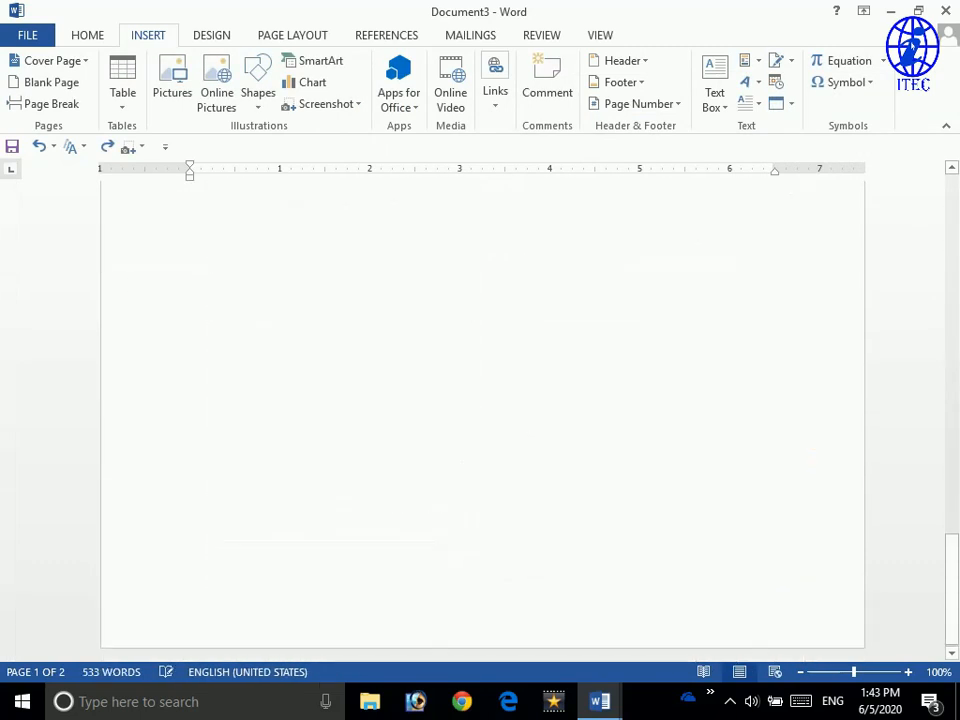
{"action": "scroll", "coordinate": [313, 279], "scroll_direction": "up", "scroll_amount": 12}
{"action": "scroll", "coordinate": [313, 279], "scroll_direction": "down", "scroll_amount": 3}
{"action": "scroll", "coordinate": [315, 401], "scroll_direction": "down", "scroll_amount": 6}
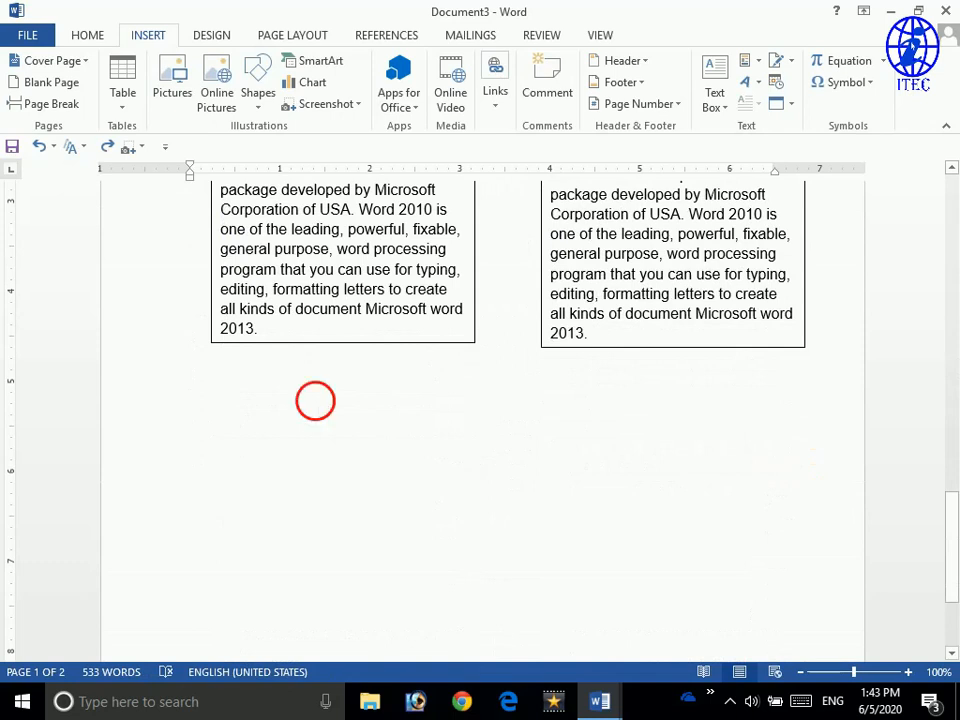
{"action": "scroll", "coordinate": [480, 400], "scroll_direction": "up", "scroll_amount": 4}
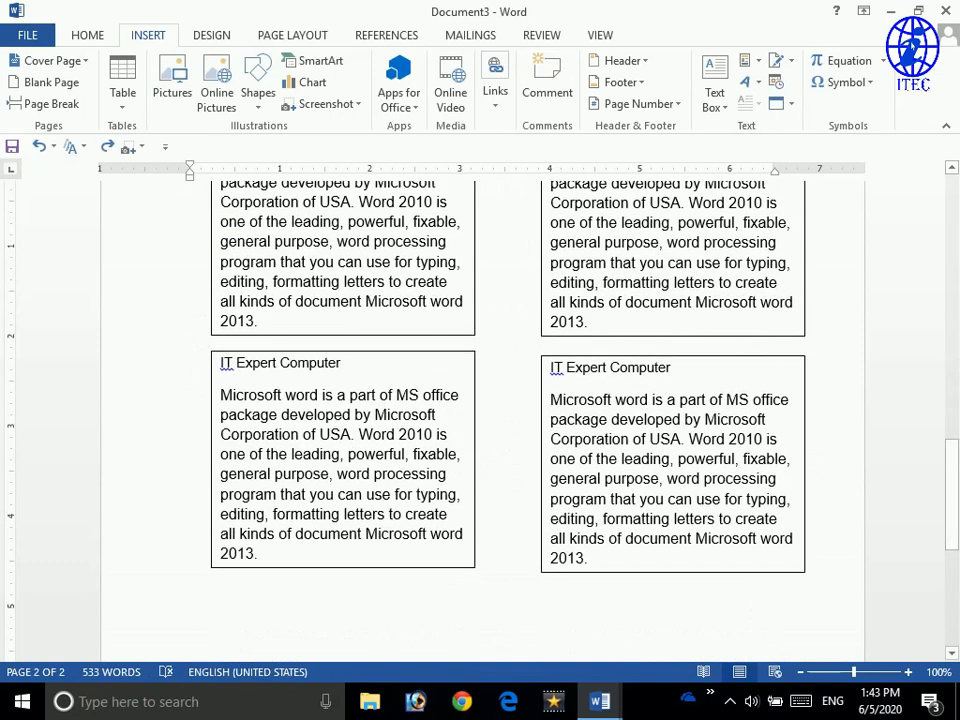
{"action": "left_click", "coordinate": [280, 515]}
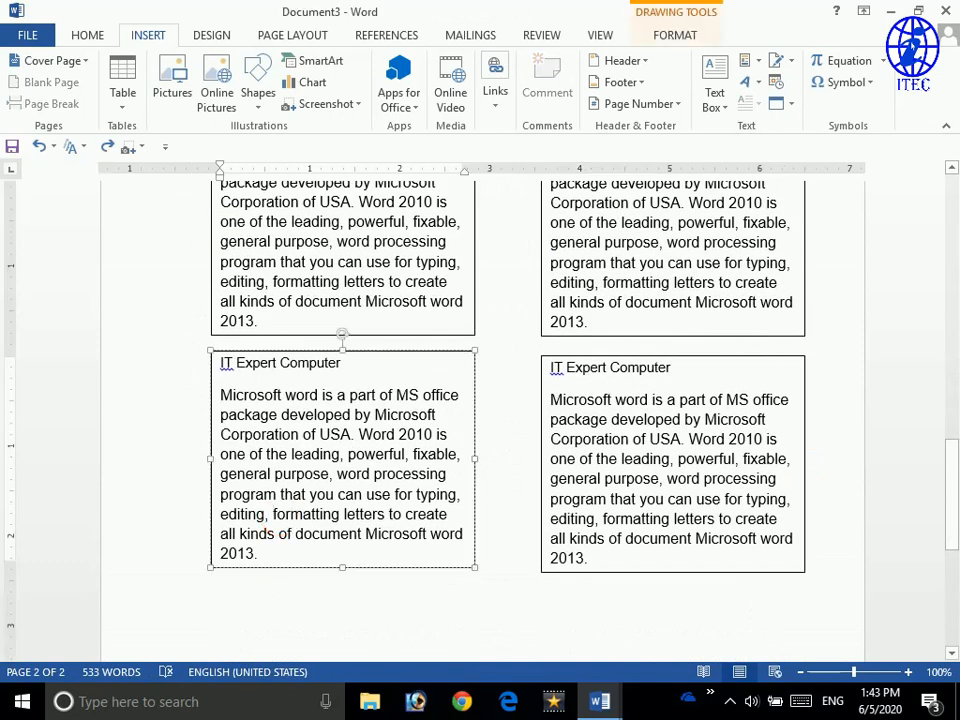
{"action": "scroll", "coordinate": [480, 400], "scroll_direction": "up", "scroll_amount": 1}
{"action": "left_click", "coordinate": [190, 208]}
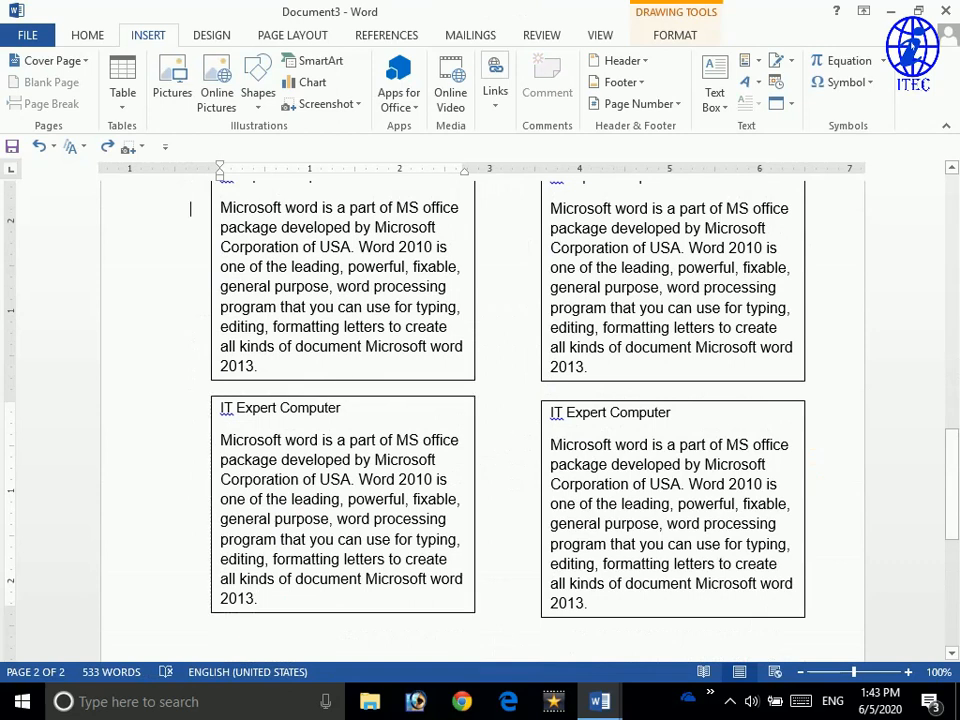
{"action": "scroll", "coordinate": [480, 420], "scroll_direction": "down", "scroll_amount": 3}
{"action": "scroll", "coordinate": [480, 420], "scroll_direction": "up", "scroll_amount": 6}
{"action": "scroll", "coordinate": [480, 400], "scroll_direction": "up", "scroll_amount": 6}
{"action": "scroll", "coordinate": [480, 400], "scroll_direction": "up", "scroll_amount": 1}
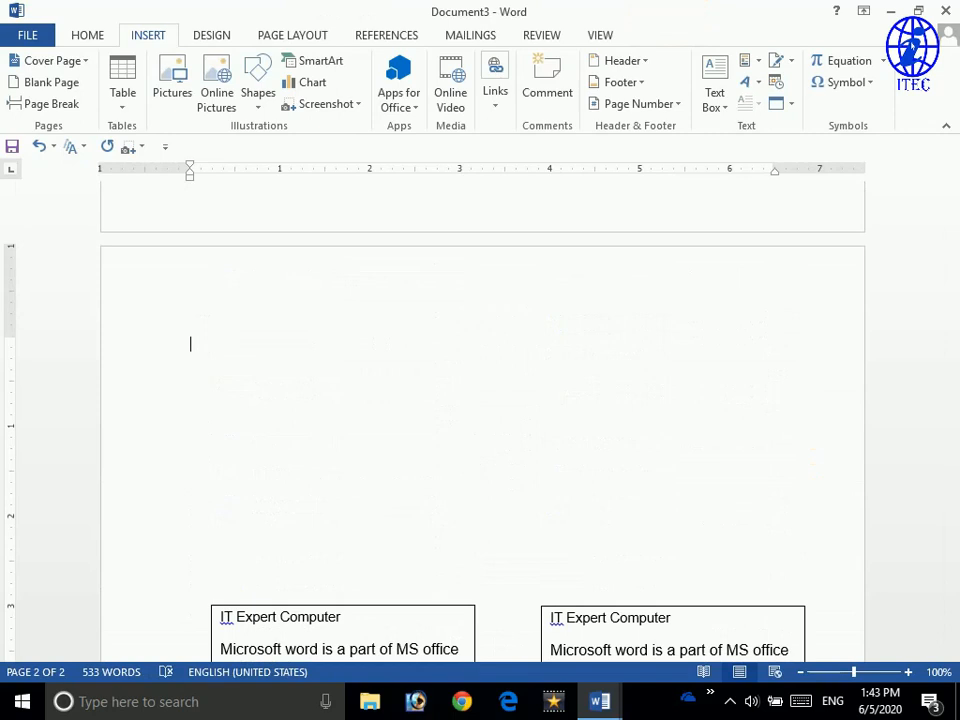
{"action": "left_click", "coordinate": [759, 63]}
{"action": "mouse_move", "coordinate": [758, 105]}
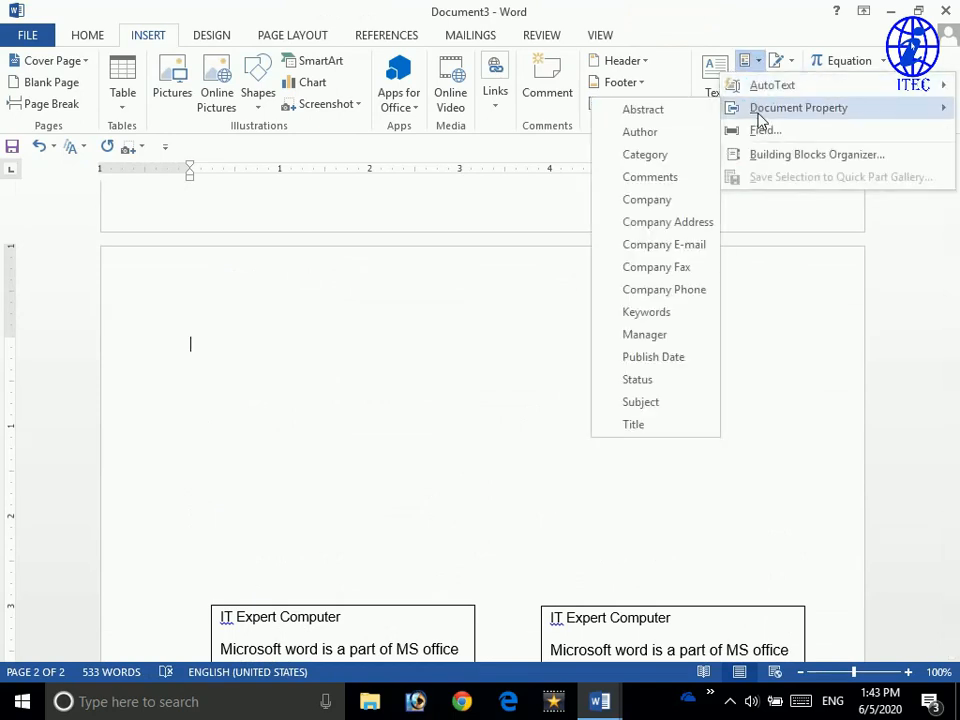
{"action": "left_click", "coordinate": [647, 156]}
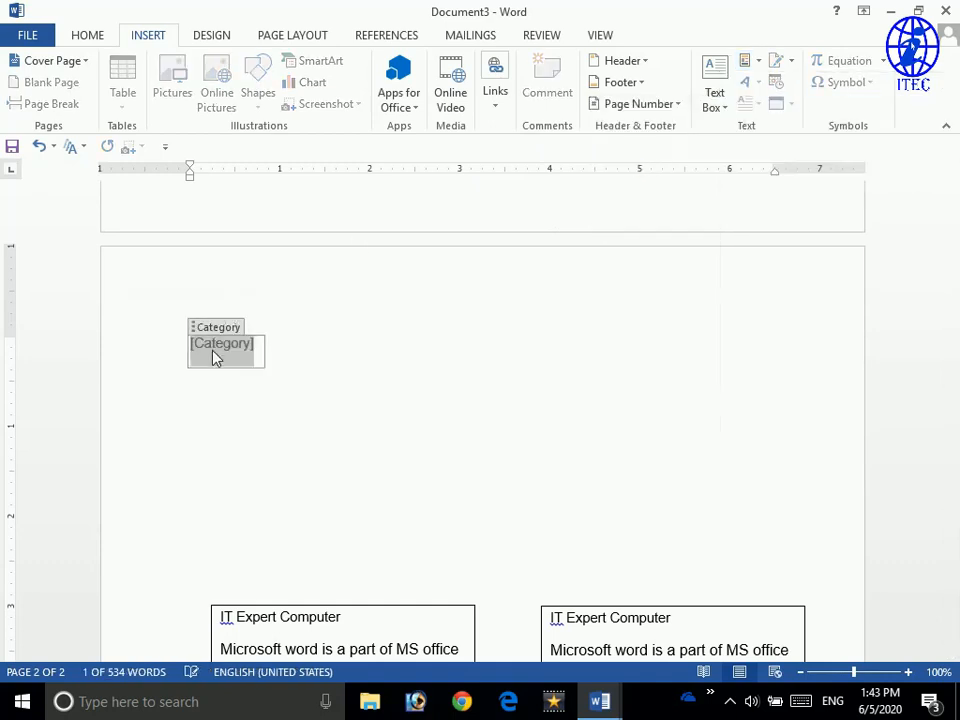
- Insert the Company document property below the Category field on page 2 and fill it in as "IT Expert computer"
{"action": "left_click", "coordinate": [240, 407]}
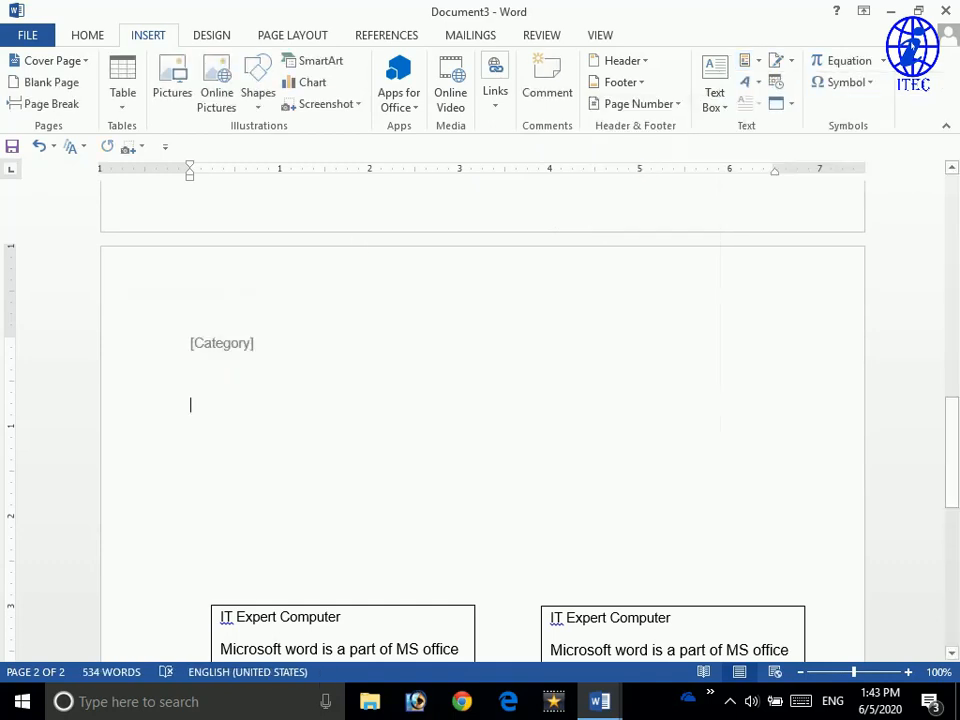
{"action": "left_click", "coordinate": [752, 62]}
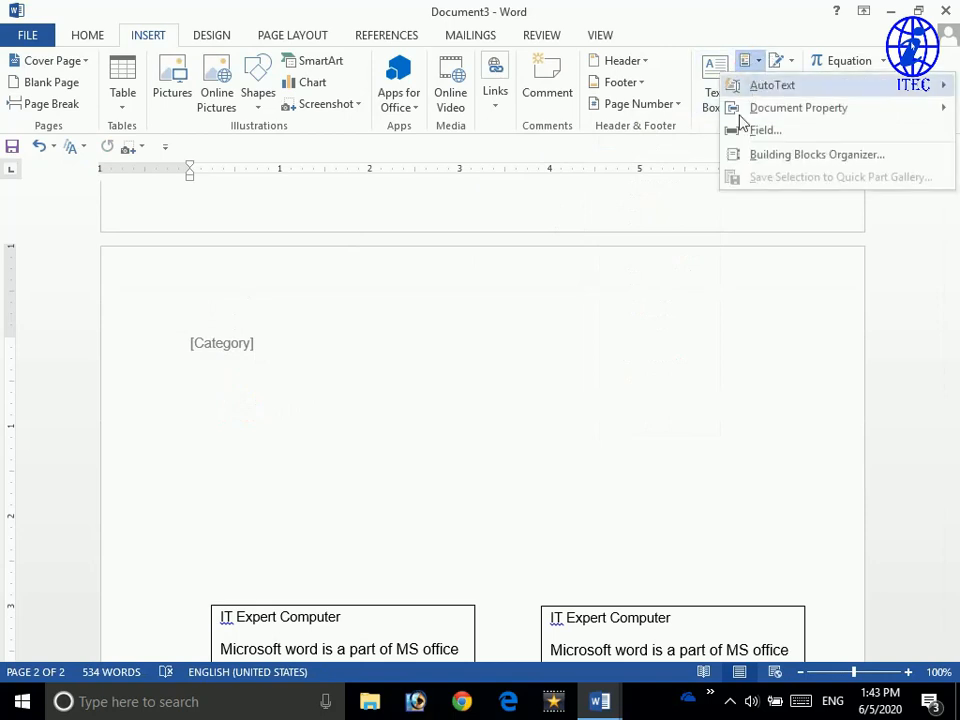
{"action": "mouse_move", "coordinate": [768, 107]}
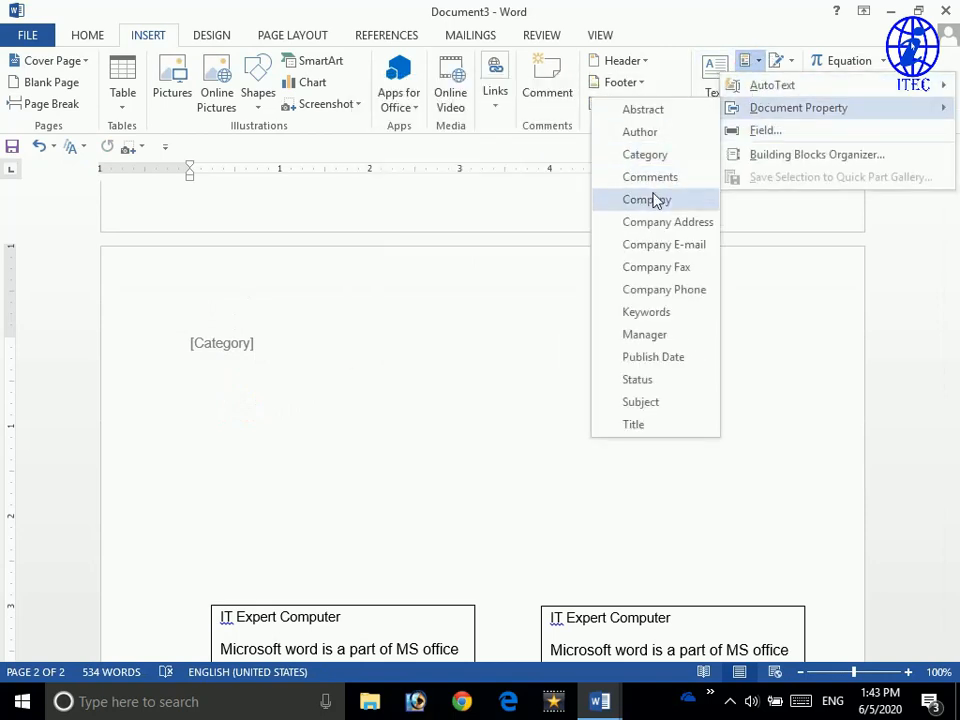
{"action": "left_click", "coordinate": [658, 199]}
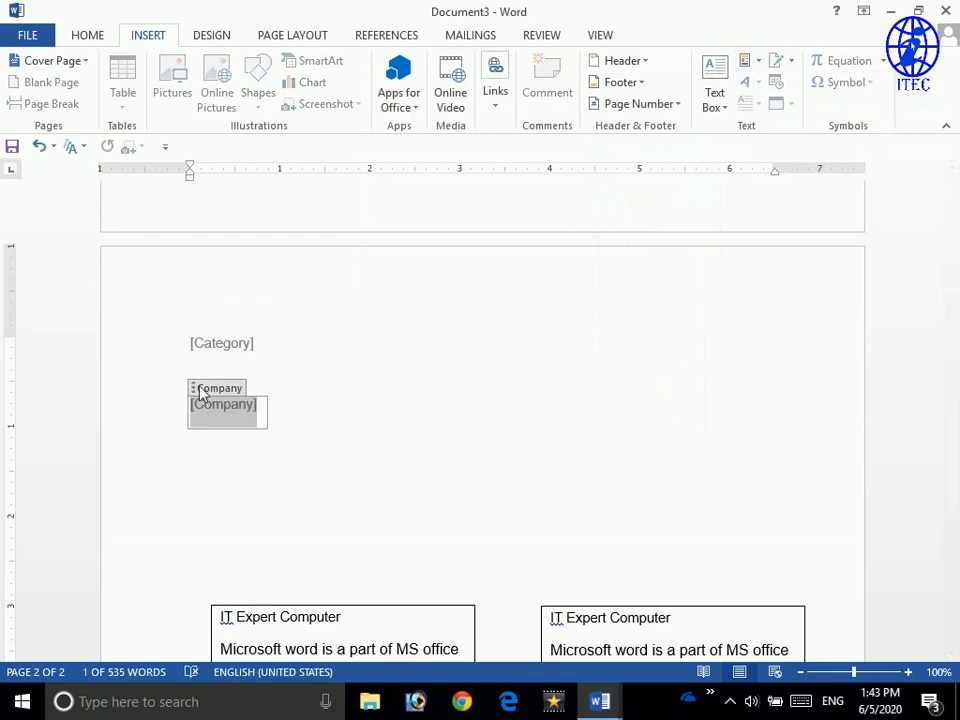
{"action": "type", "text": "IT Ex"}
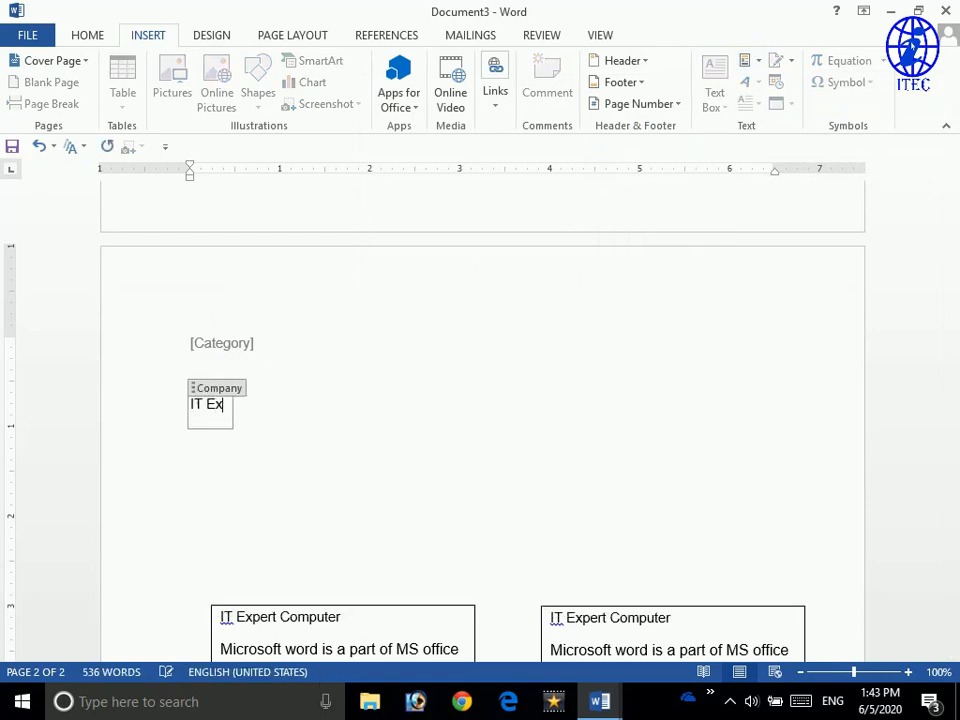
{"action": "type", "text": "pert computetr"}
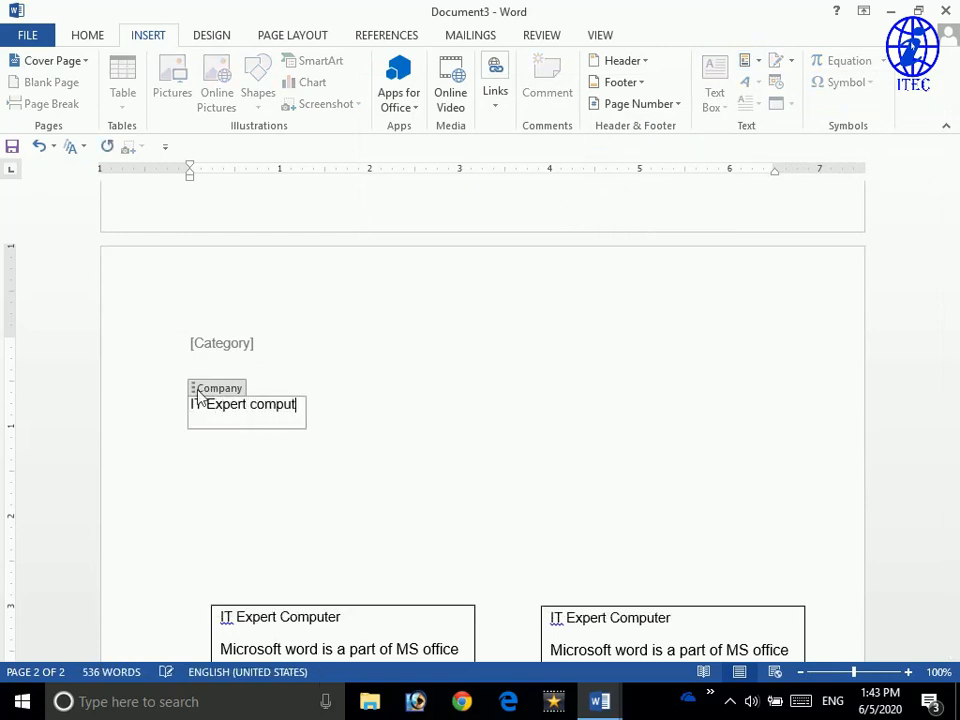
{"action": "key", "text": "BackSpace"}
{"action": "key", "text": "BackSpace"}
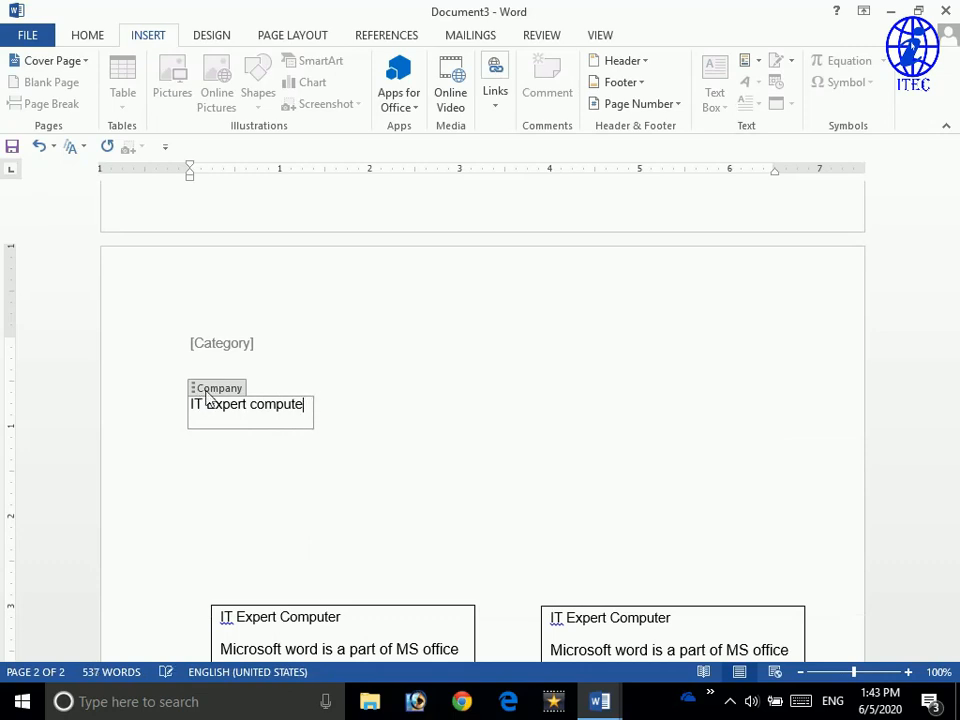
{"action": "type", "text": "r"}
{"action": "left_click", "coordinate": [386, 416]}
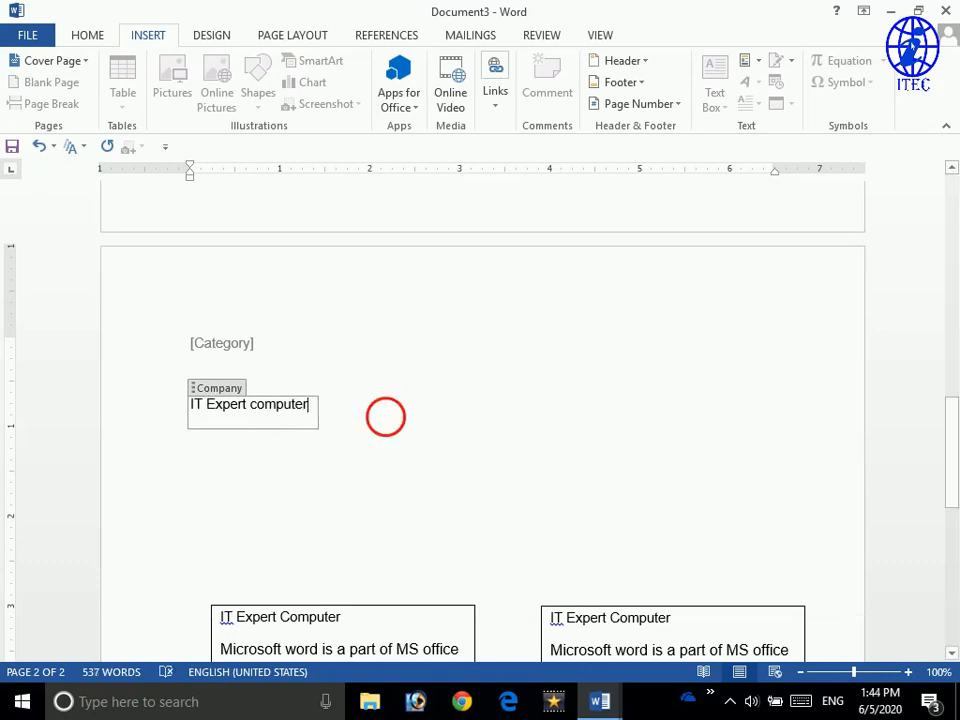
{"action": "left_click", "coordinate": [298, 345]}
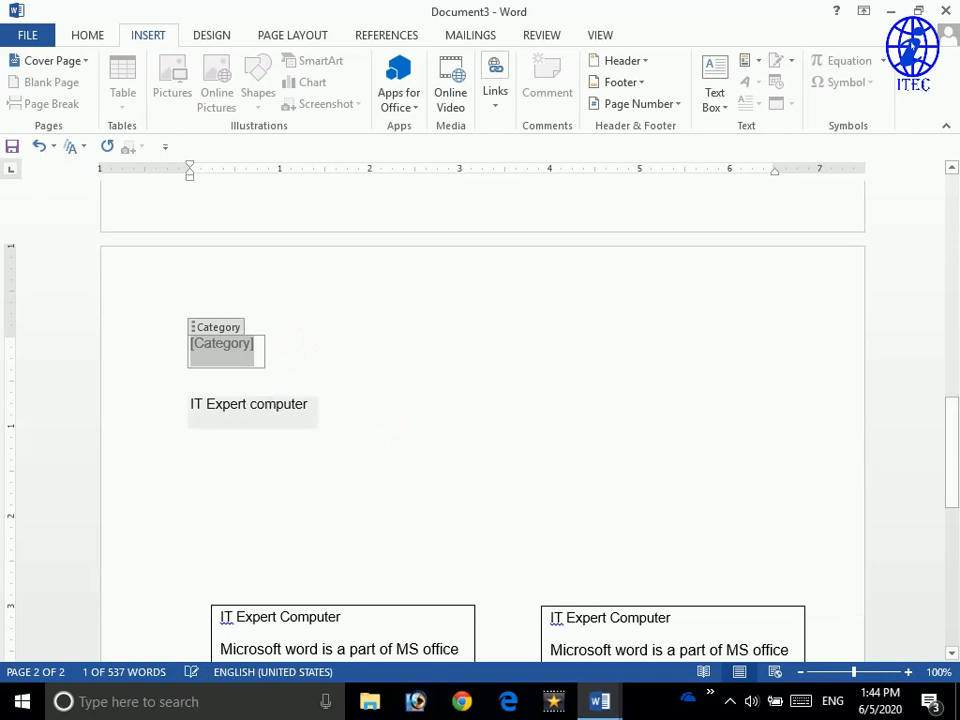
{"action": "left_click", "coordinate": [258, 406]}
- Insert a Microsoft Office signature line below the company field on page 2 with "Pricipal" as the suggested signer
{"action": "left_click", "coordinate": [373, 418]}
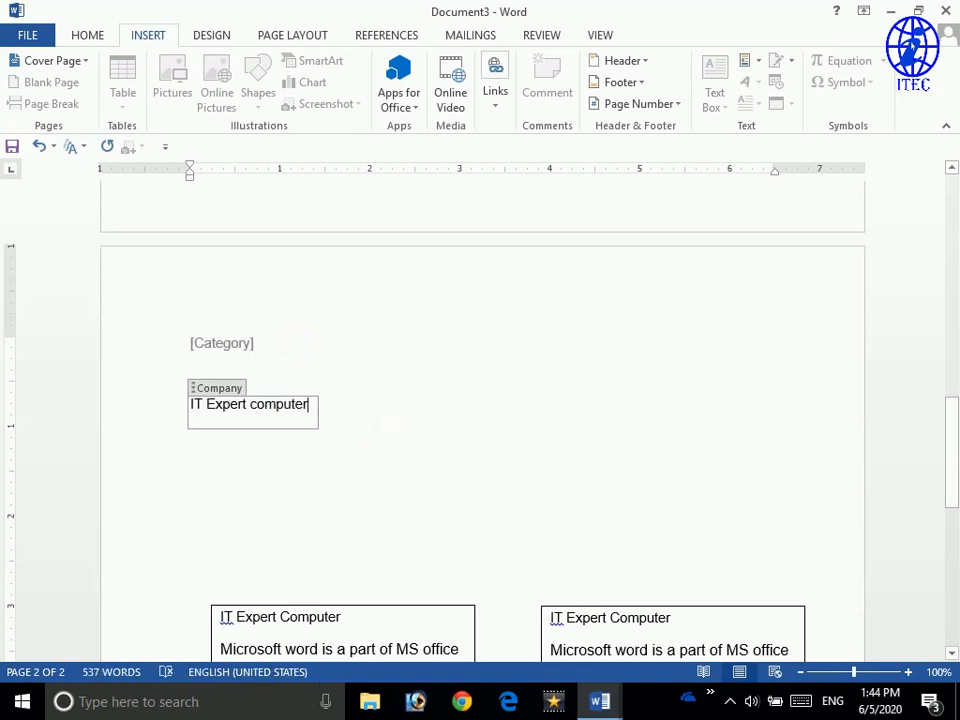
{"action": "scroll", "coordinate": [373, 418], "scroll_direction": "down", "scroll_amount": 2}
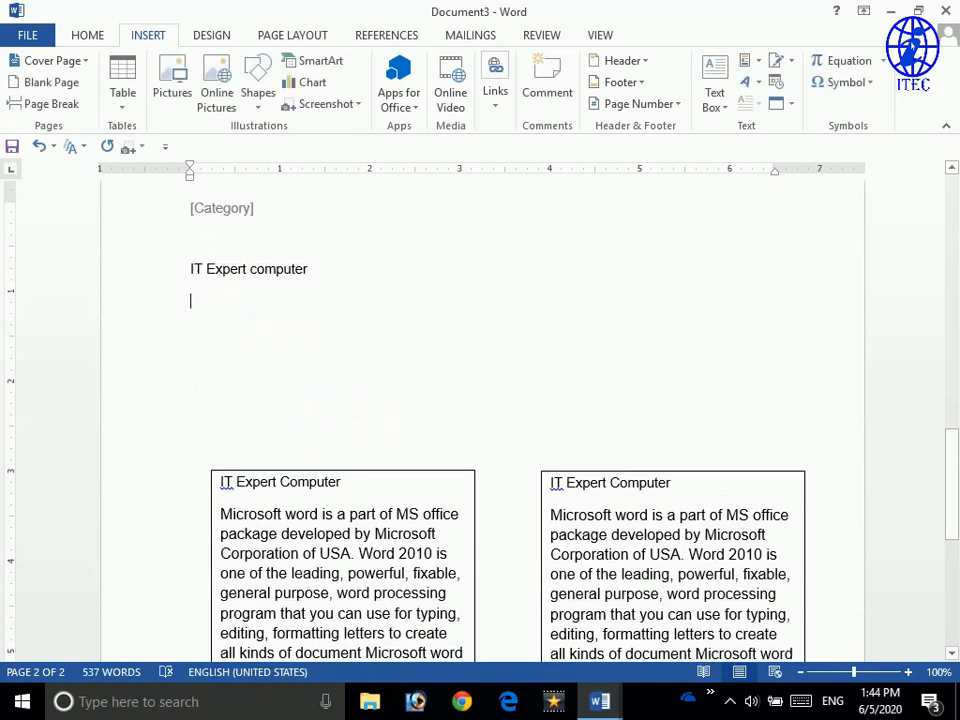
{"action": "left_click", "coordinate": [791, 63]}
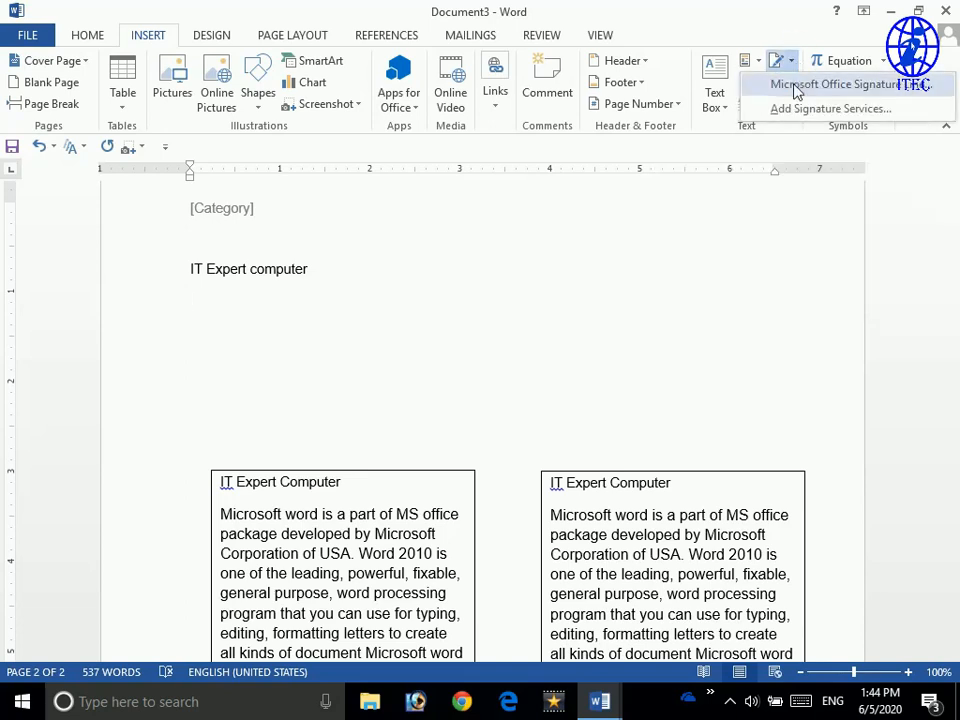
{"action": "left_click", "coordinate": [805, 88]}
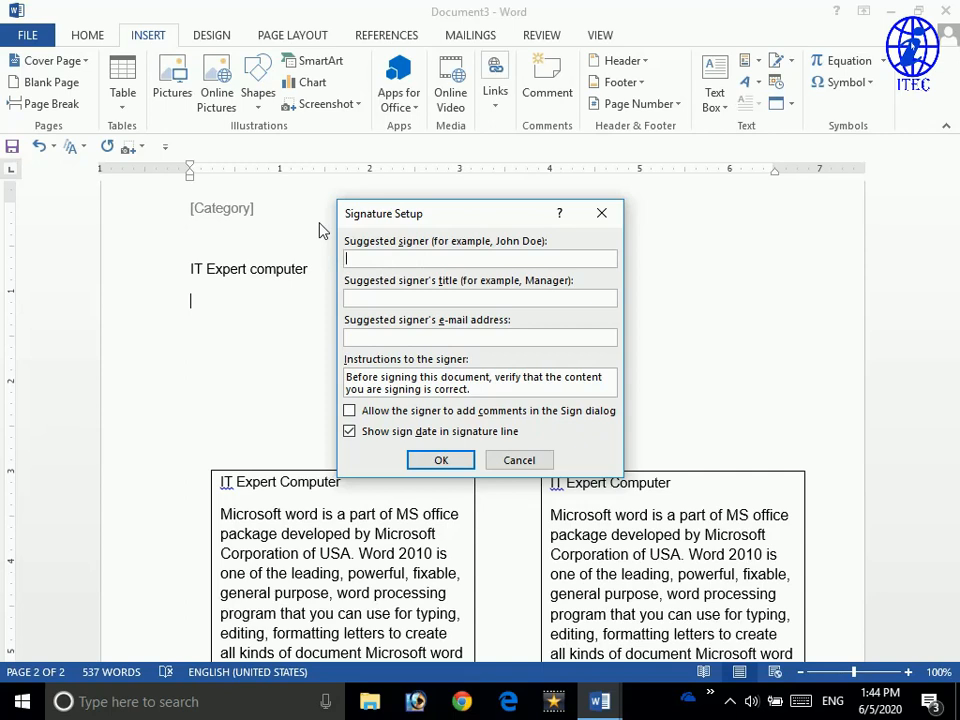
{"action": "type", "text": "Pricipal"}
{"action": "left_click", "coordinate": [424, 459]}
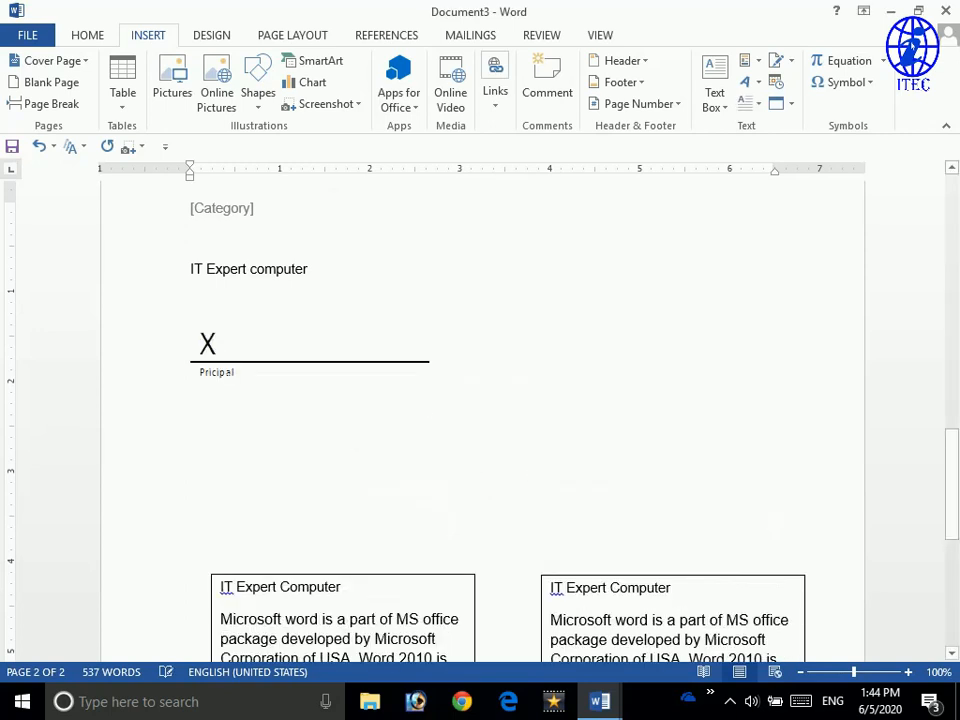
- Shrink the signature line to about 2 inches wide and delete it from page 2
{"action": "left_click", "coordinate": [216, 379]}
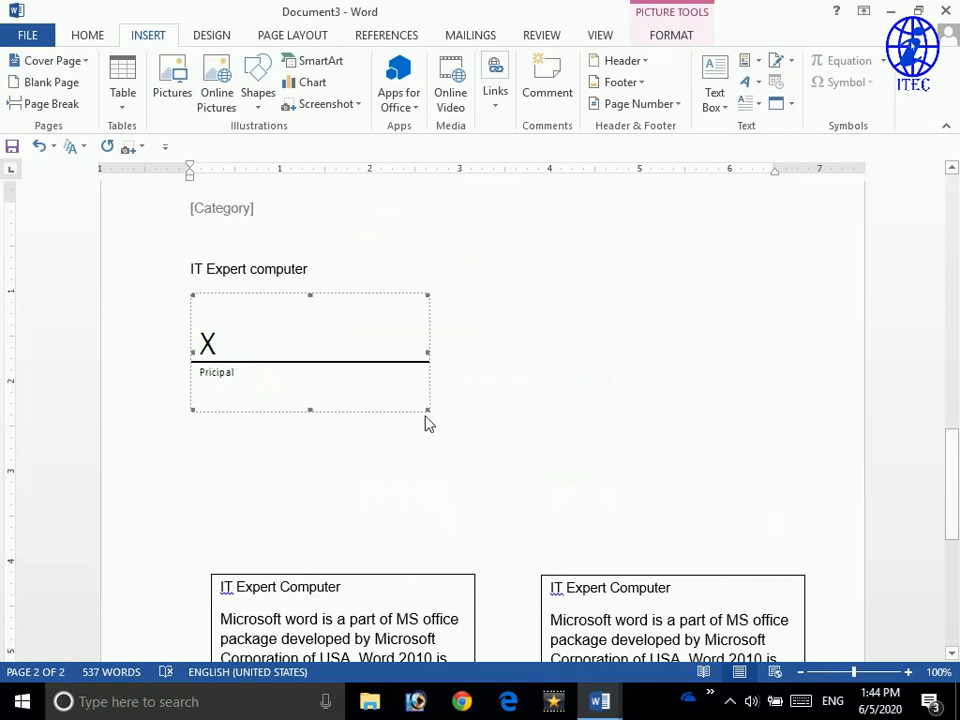
{"action": "left_click_drag", "start_coordinate": [381, 388], "coordinate": [274, 388]}
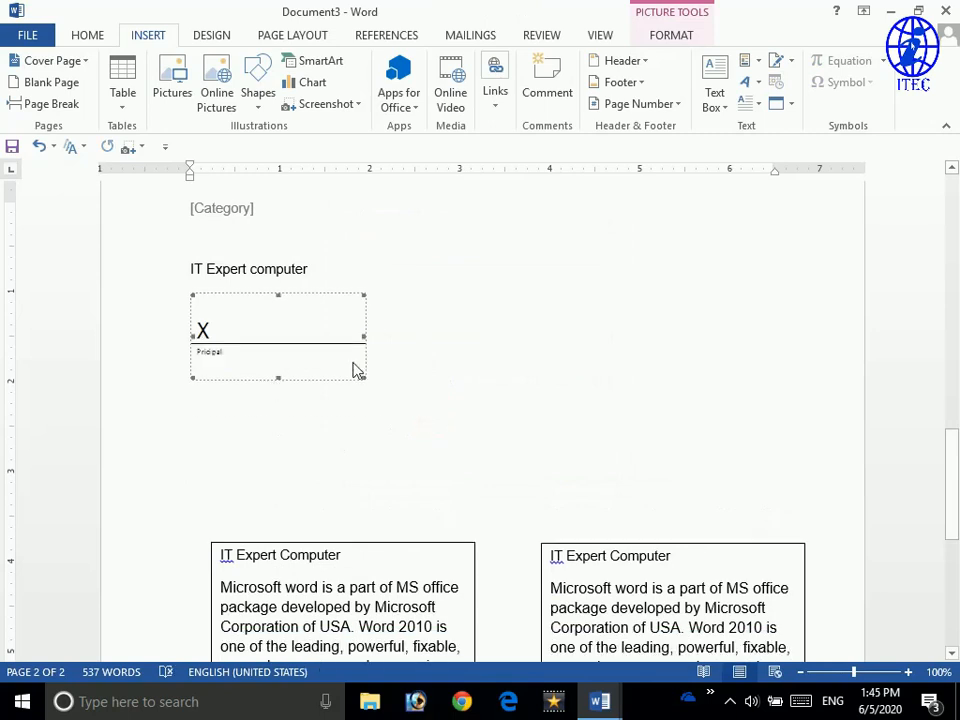
{"action": "key", "text": "Delete"}
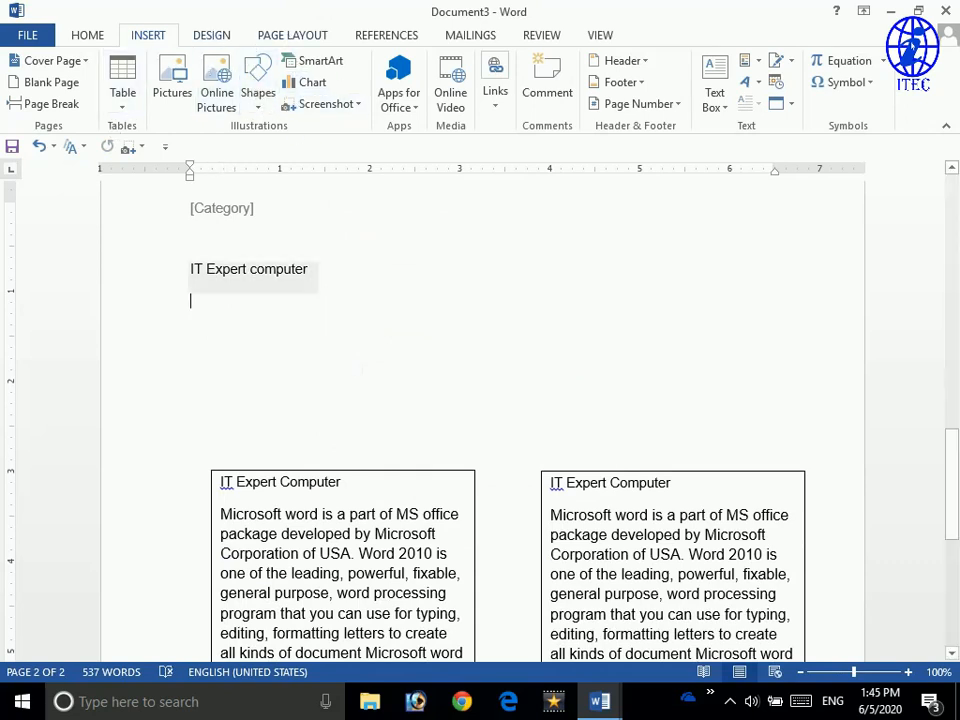
- Draw a horizontal line about 0.98 inches wide near the lower right of page 1 and apply the black preset line style
{"action": "left_click", "coordinate": [256, 94]}
{"action": "left_click", "coordinate": [270, 147]}
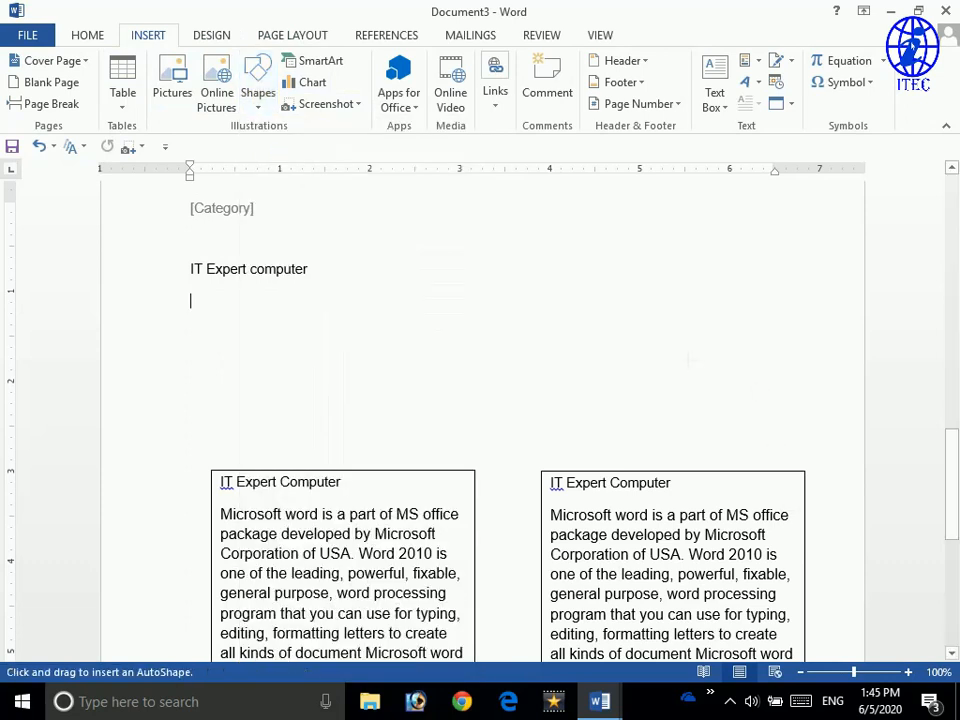
{"action": "scroll", "coordinate": [662, 341], "scroll_direction": "up", "scroll_amount": 10}
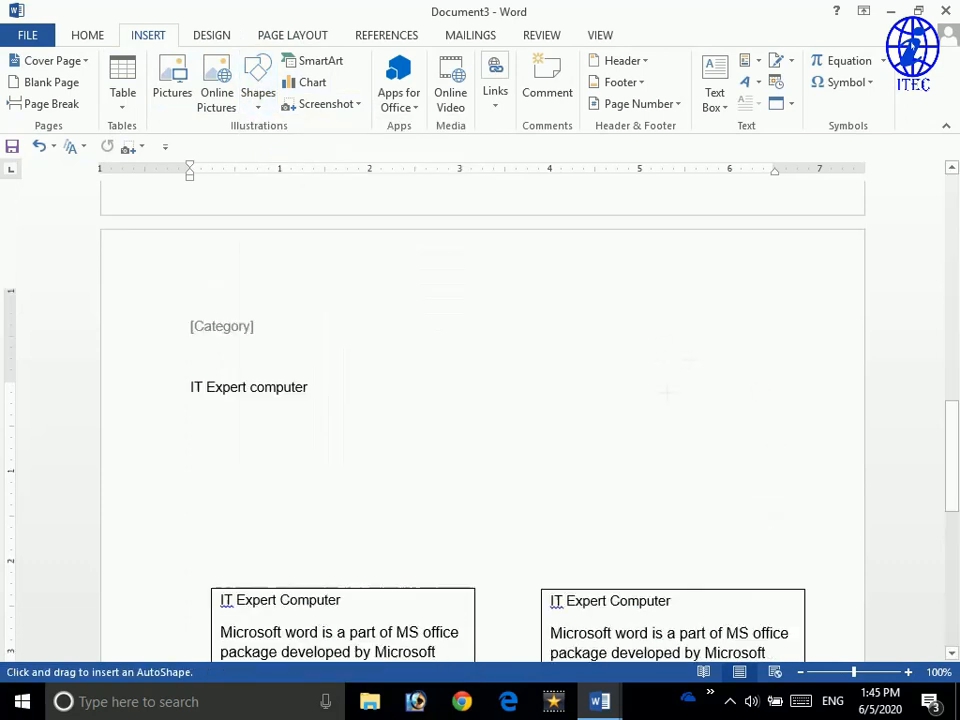
{"action": "scroll", "coordinate": [693, 410], "scroll_direction": "down", "scroll_amount": 5}
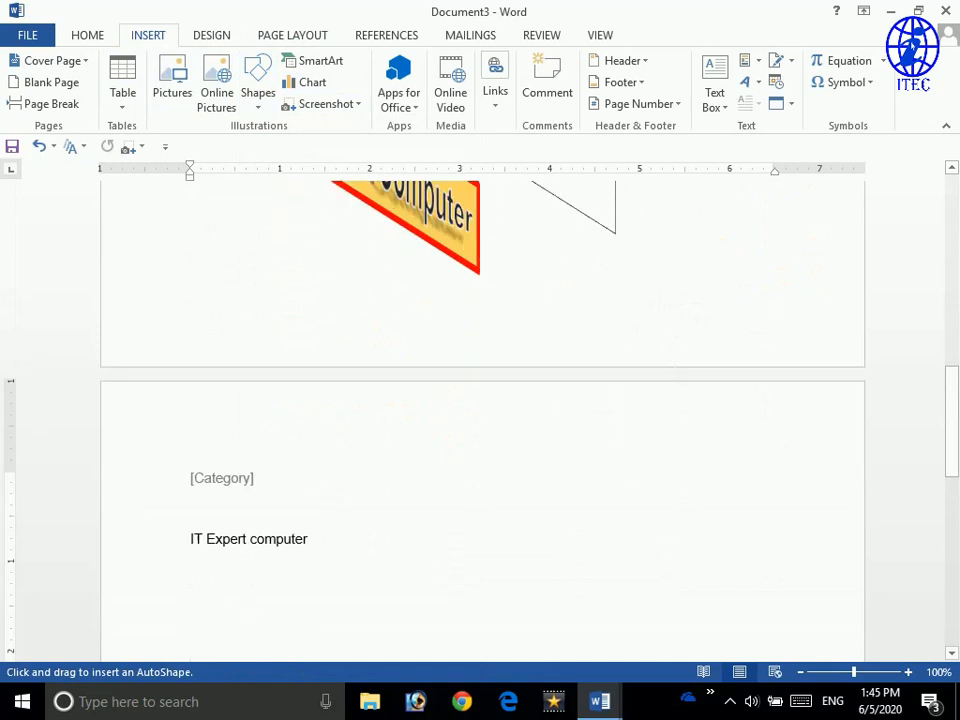
{"action": "key", "text": "Escape"}
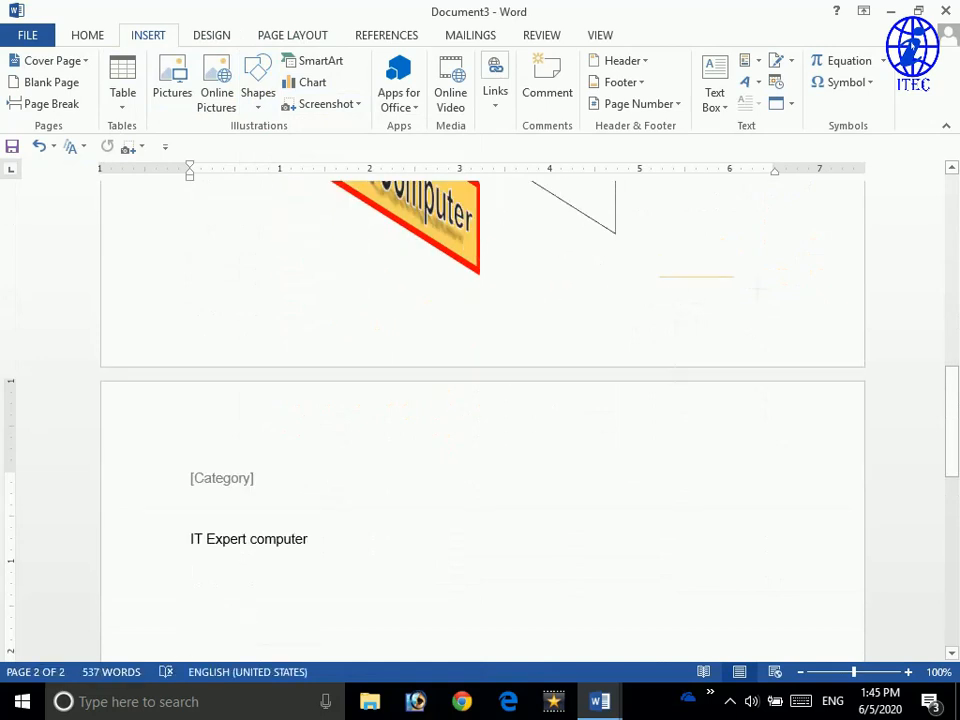
{"action": "left_click_drag", "start_coordinate": [761, 289], "coordinate": [759, 289]}
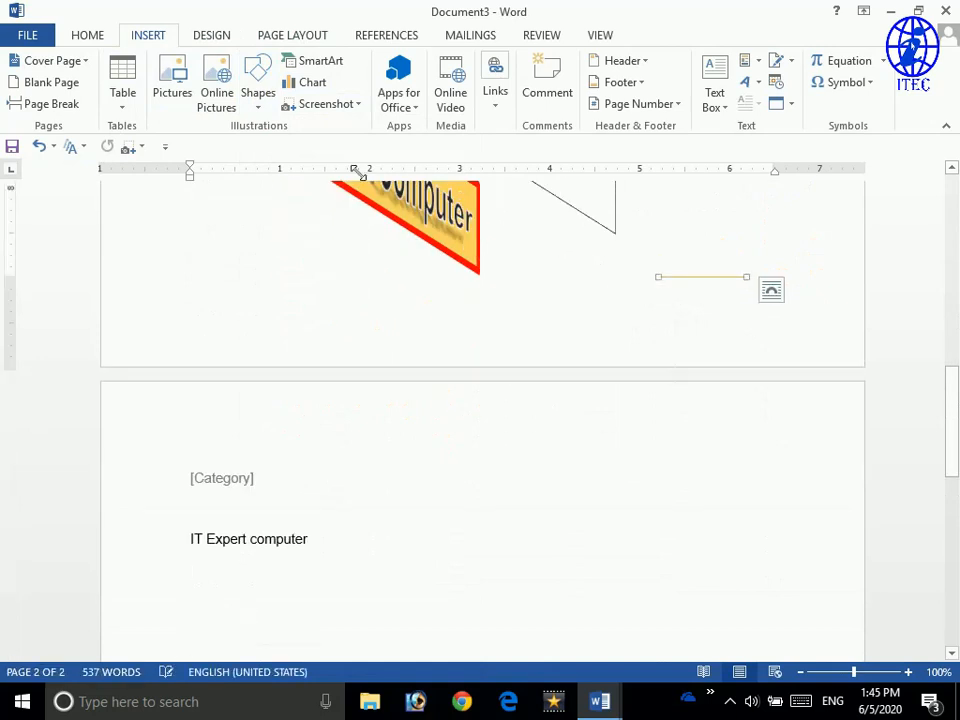
{"action": "left_click", "coordinate": [112, 80]}
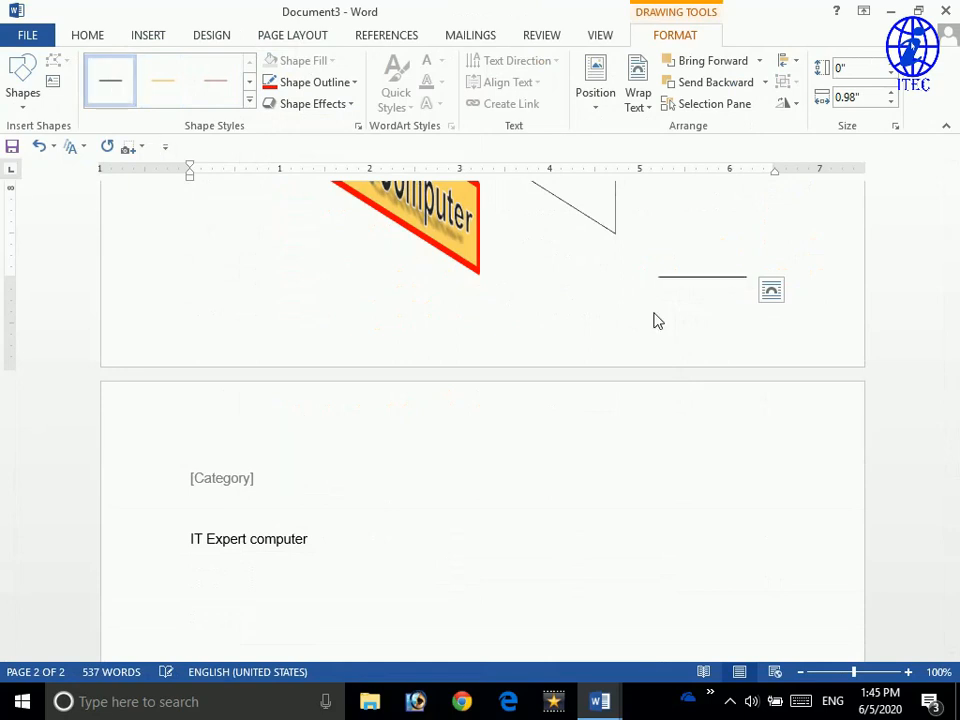
- Draw a text box about 1.19 inches wide below the line, enter "Principal" in it, and move it up against the line
{"action": "left_click", "coordinate": [147, 35]}
{"action": "left_click", "coordinate": [714, 95]}
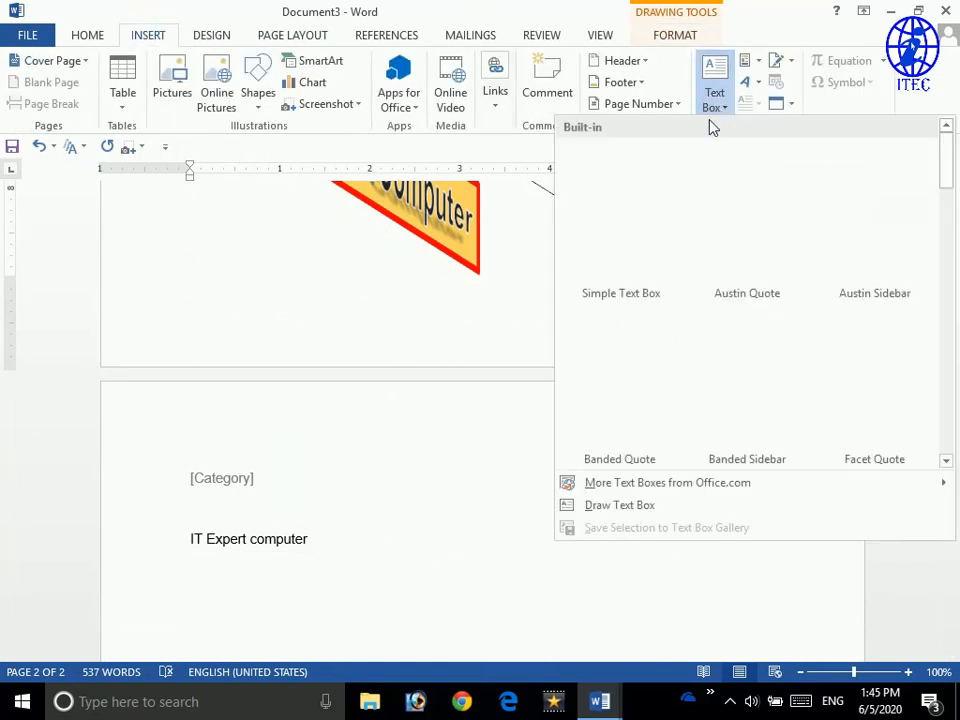
{"action": "left_click", "coordinate": [619, 505]}
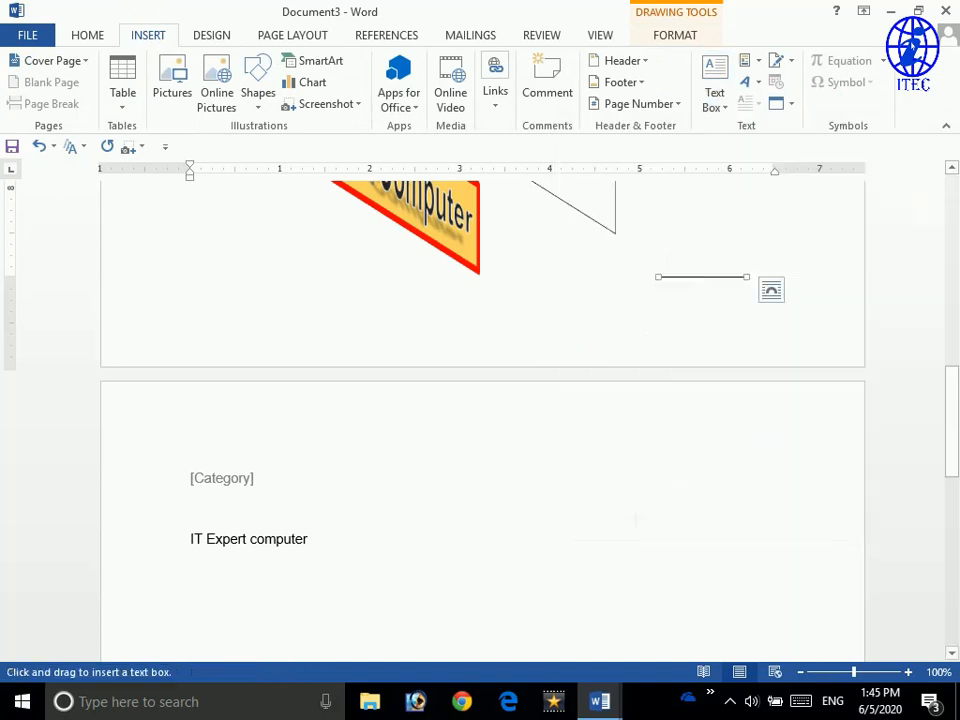
{"action": "mouse_move", "coordinate": [658, 285]}
{"action": "left_mouse_down"}
{"action": "mouse_move", "coordinate": [735, 364]}
{"action": "mouse_move", "coordinate": [746, 298]}
{"action": "left_mouse_up"}
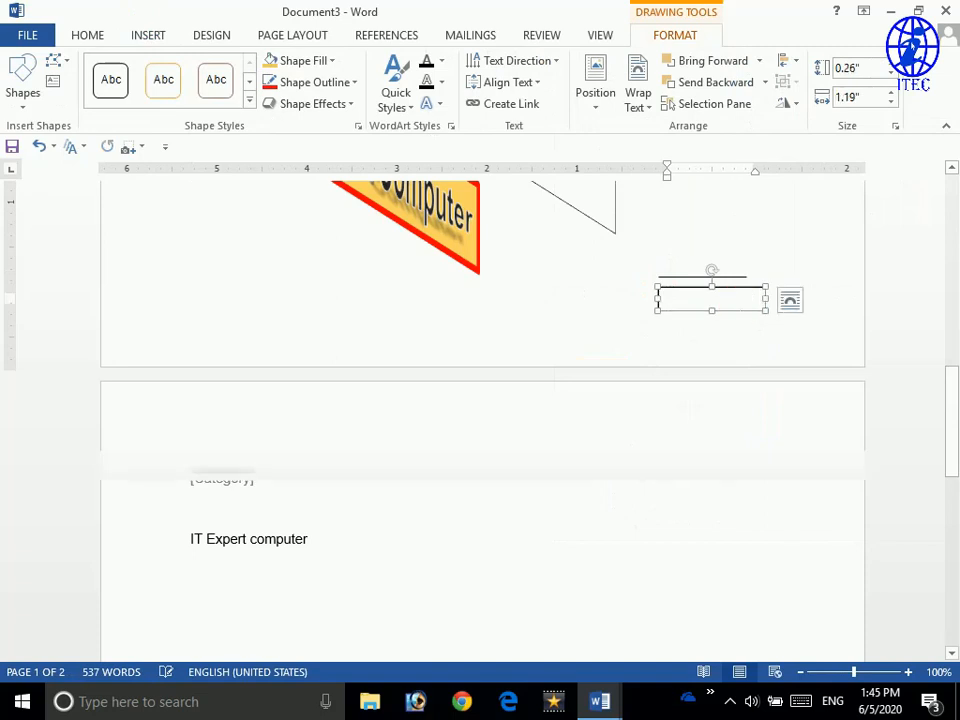
{"action": "type", "text": "P"}
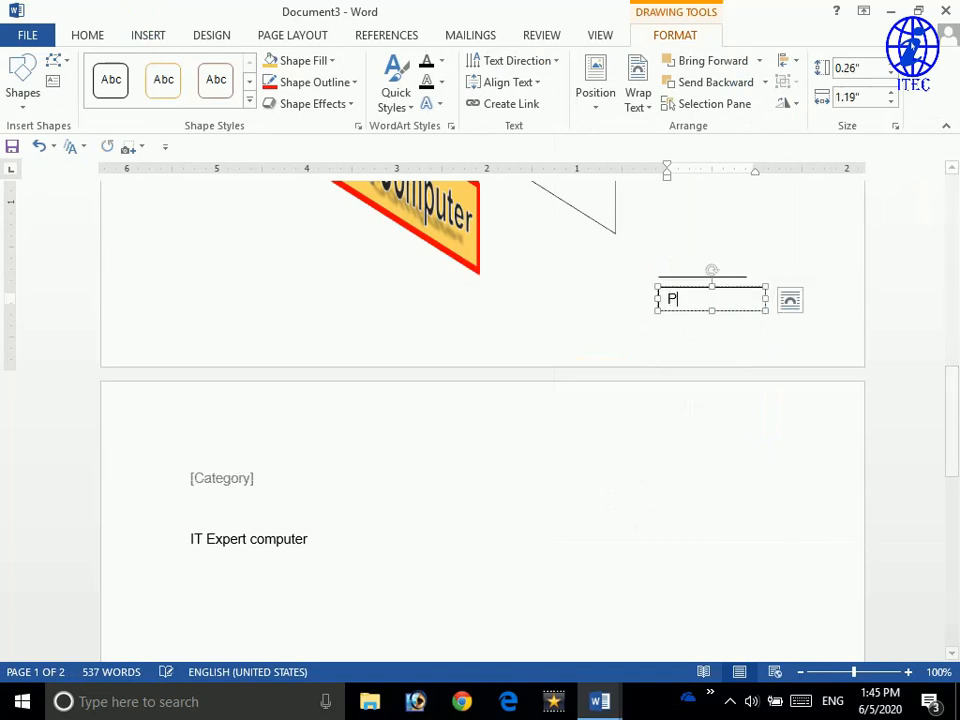
{"action": "type", "text": "rincipal"}
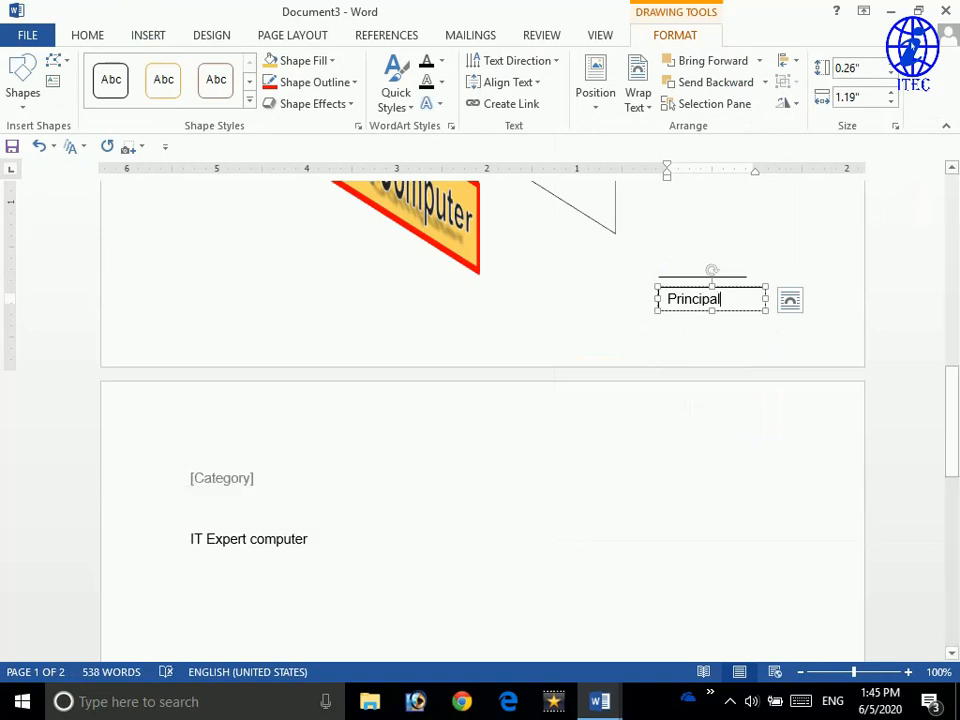
{"action": "left_click_drag", "start_coordinate": [757, 298], "coordinate": [761, 288]}
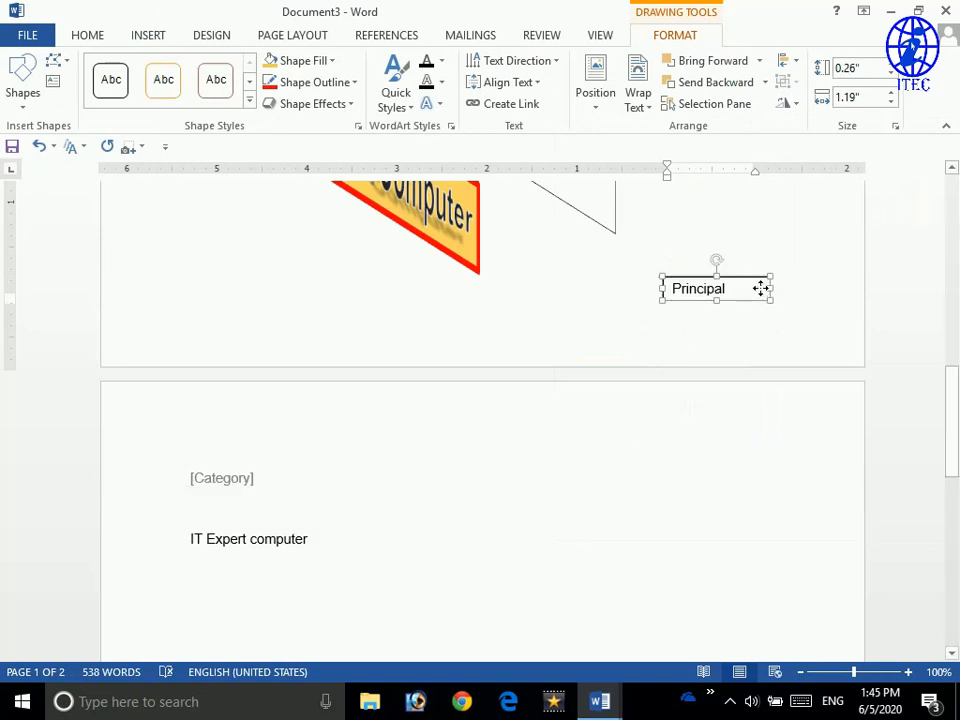
{"action": "left_click", "coordinate": [681, 195]}
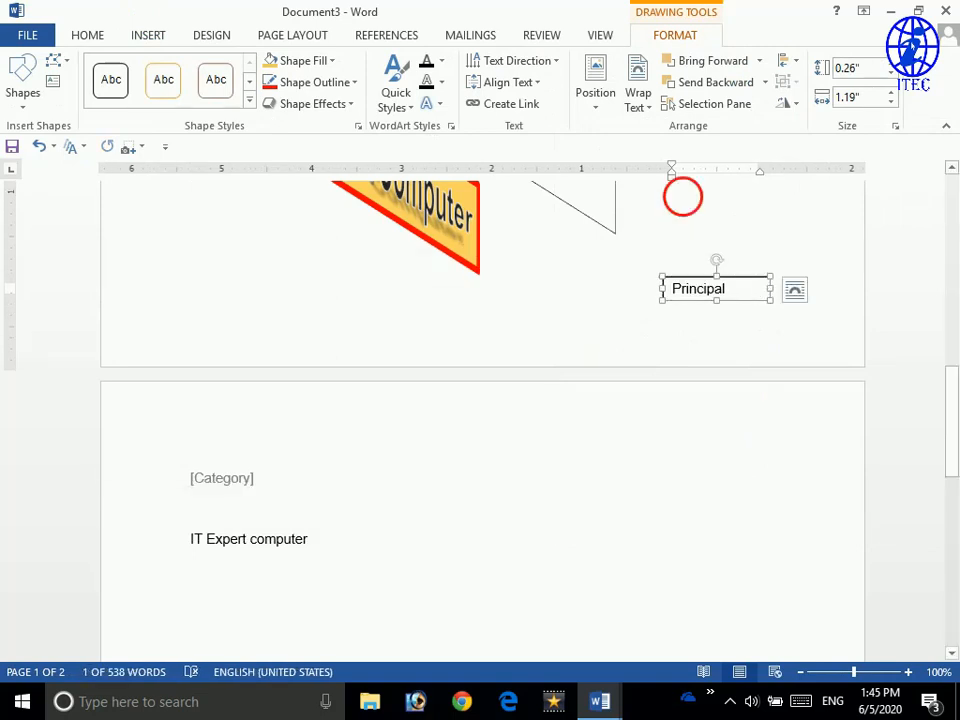
{"action": "scroll", "coordinate": [708, 288], "scroll_direction": "up", "scroll_amount": 3}
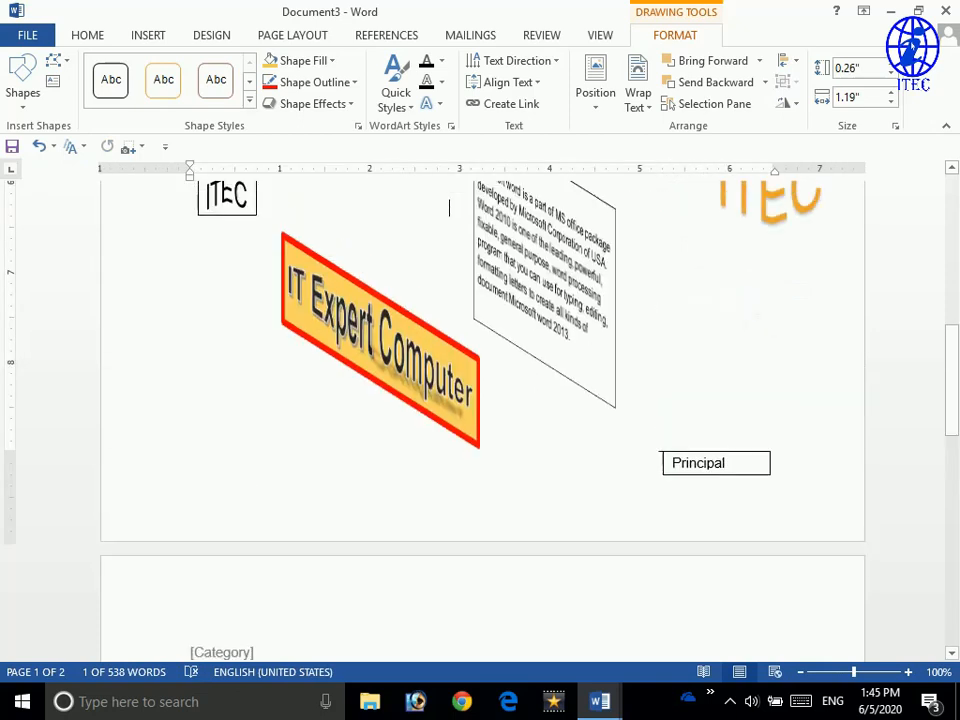
- Set the "Principal" text box to No Fill and No Outline
{"action": "left_click", "coordinate": [755, 468]}
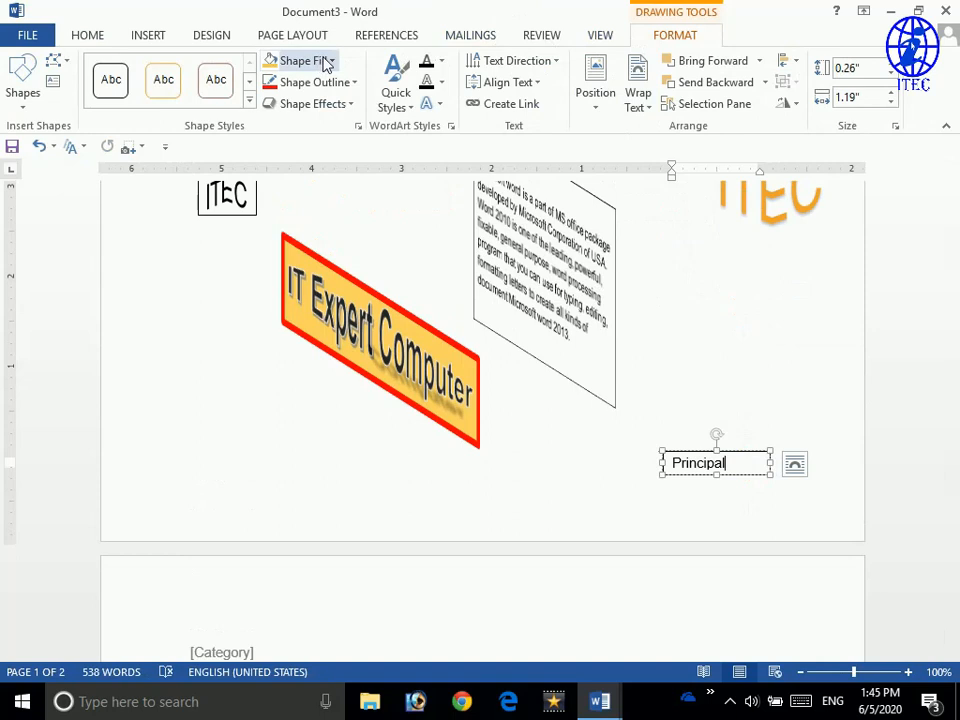
{"action": "left_click", "coordinate": [321, 61]}
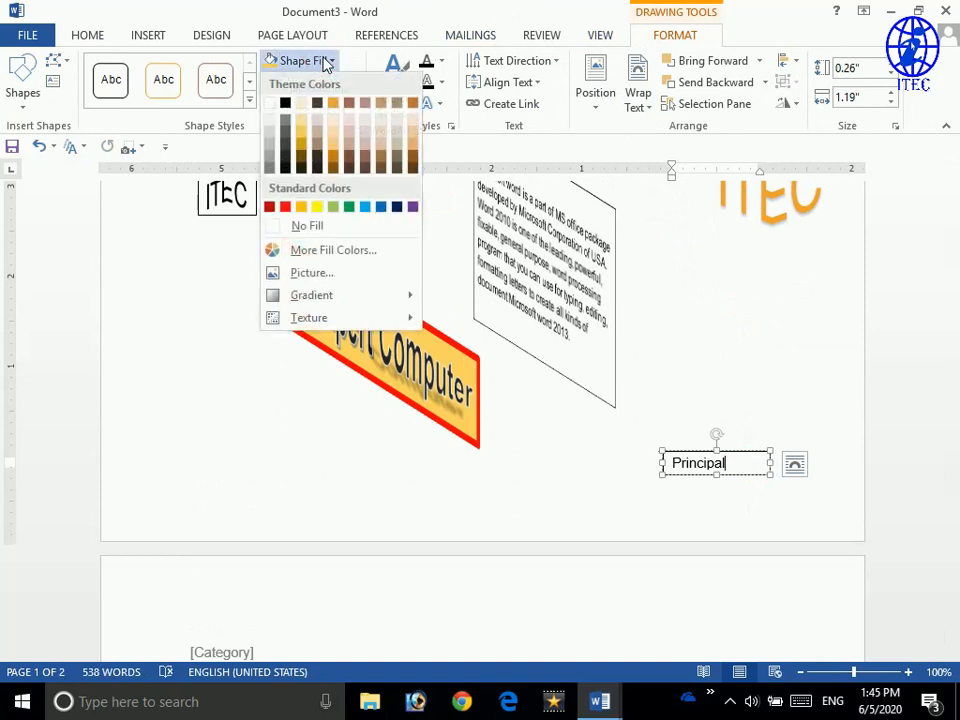
{"action": "left_click", "coordinate": [306, 226]}
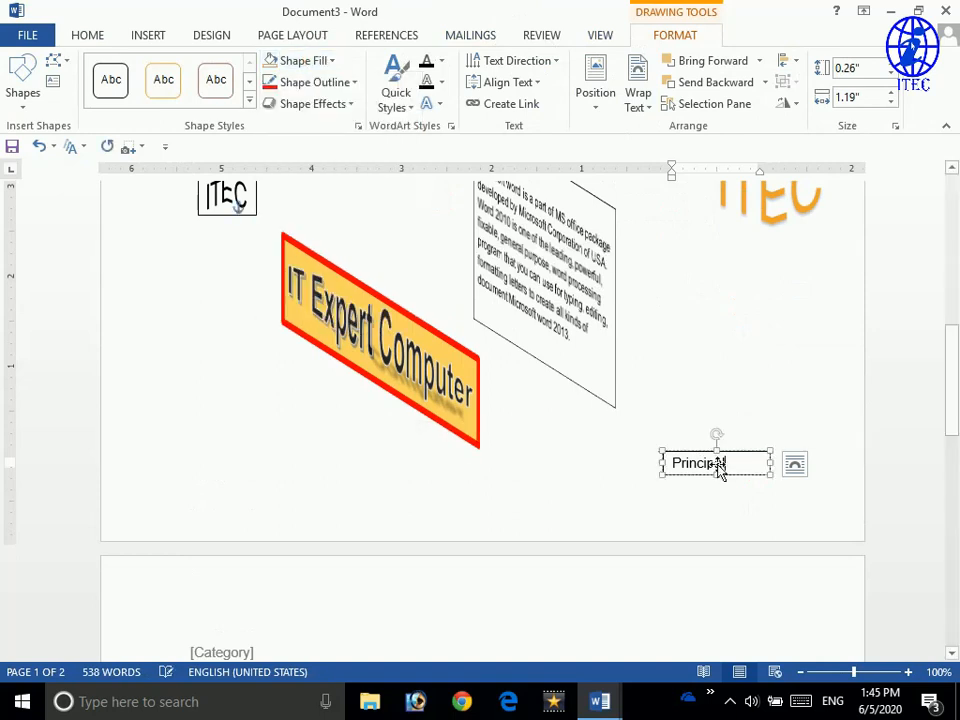
{"action": "left_click", "coordinate": [728, 362]}
{"action": "left_click", "coordinate": [734, 465]}
{"action": "left_click", "coordinate": [675, 35]}
{"action": "left_click", "coordinate": [300, 61]}
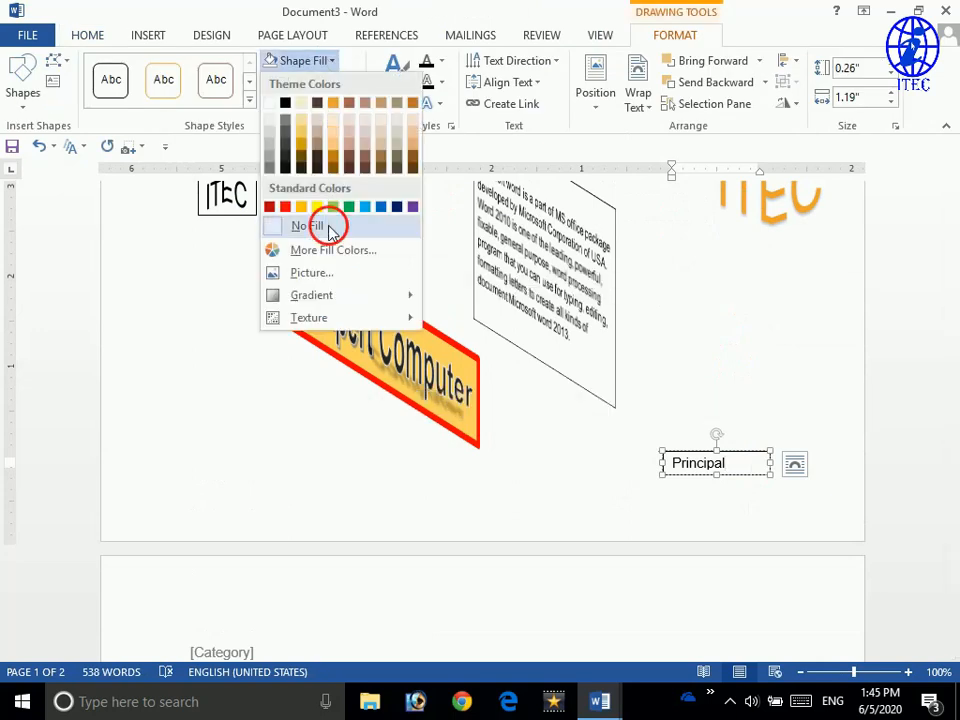
{"action": "left_click", "coordinate": [324, 226]}
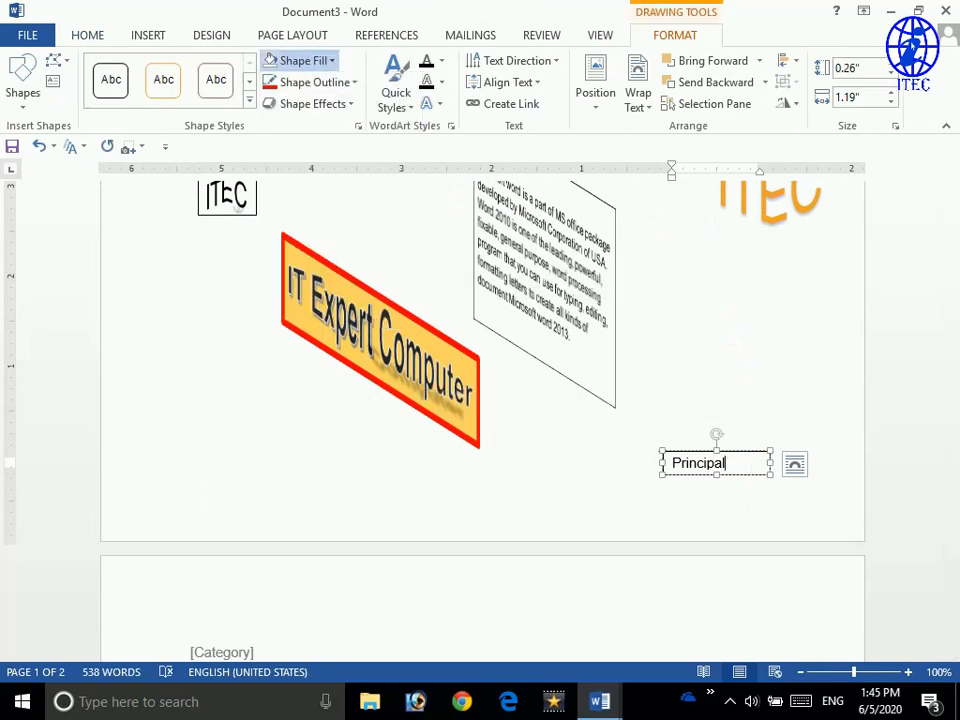
{"action": "left_click", "coordinate": [337, 88]}
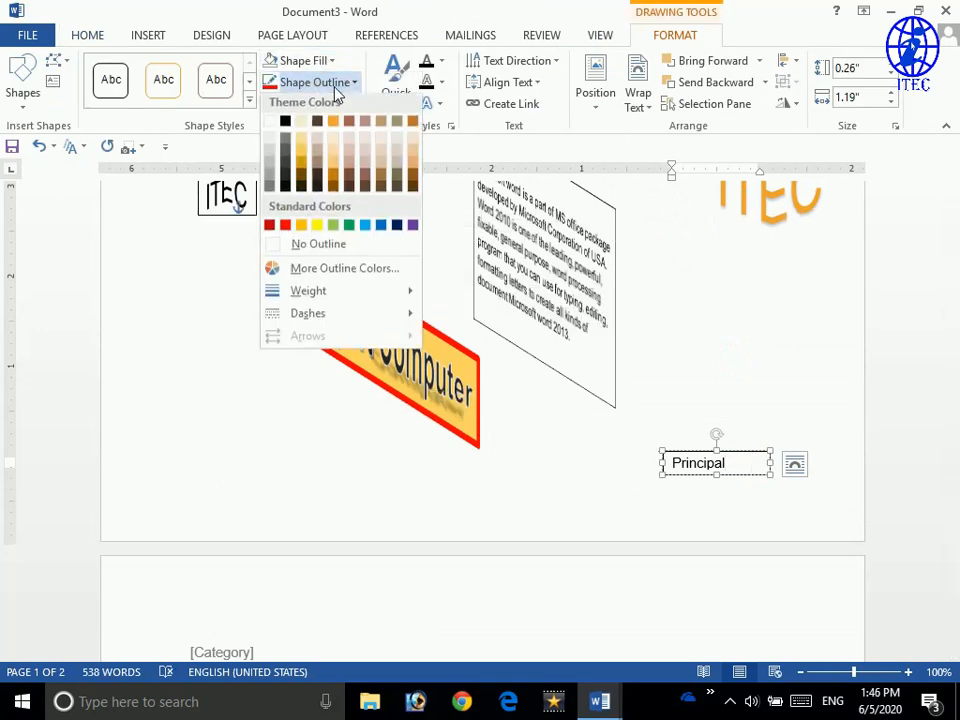
{"action": "left_click", "coordinate": [328, 250]}
{"action": "left_click", "coordinate": [545, 285]}
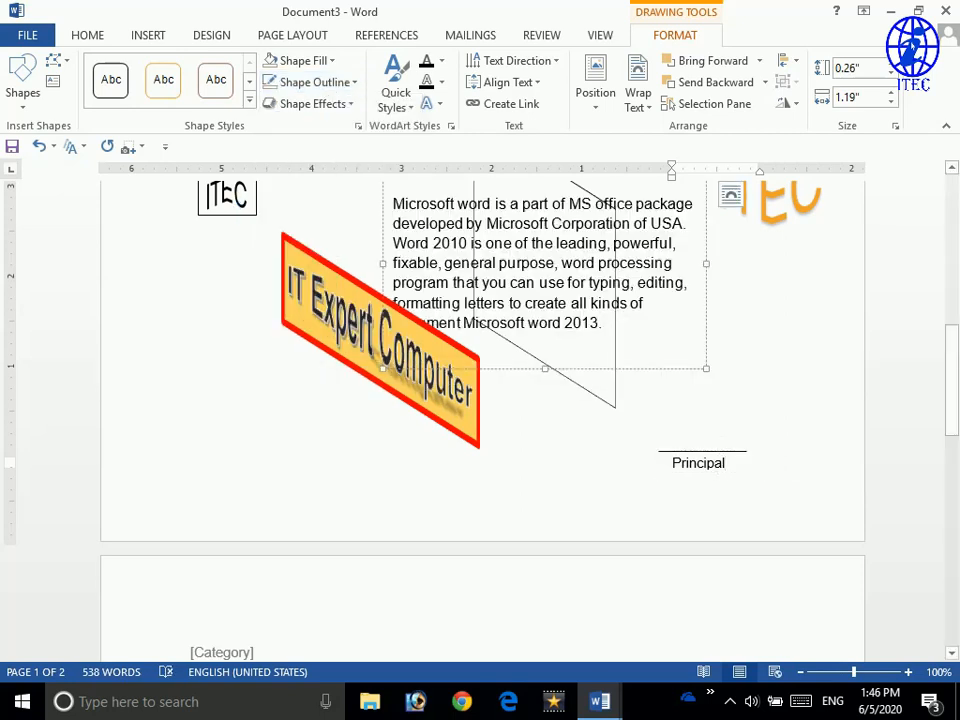
{"action": "left_click", "coordinate": [268, 205]}
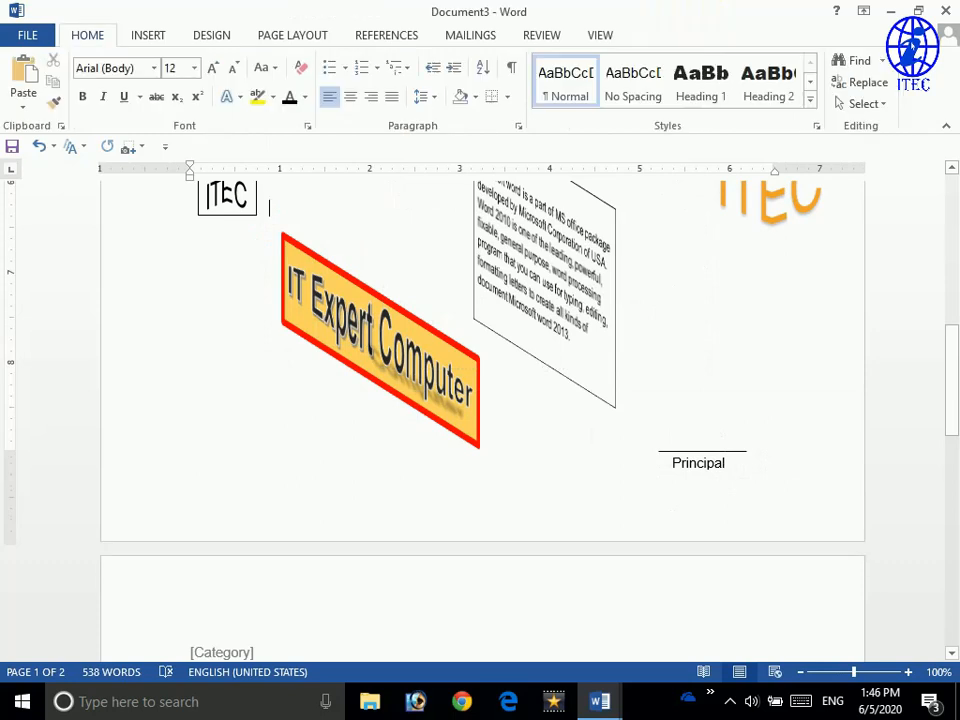
- Remove the outline from the small boxed "ITEC" text box on page 1
{"action": "scroll", "coordinate": [480, 400], "scroll_direction": "up", "scroll_amount": 3}
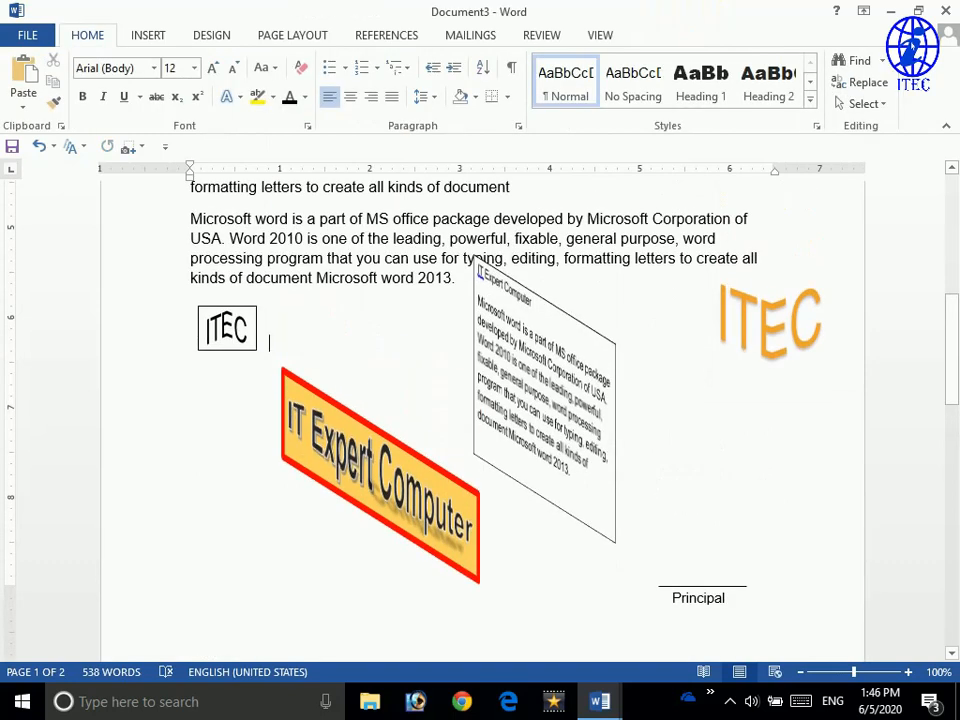
{"action": "scroll", "coordinate": [744, 422], "scroll_direction": "down", "scroll_amount": 6}
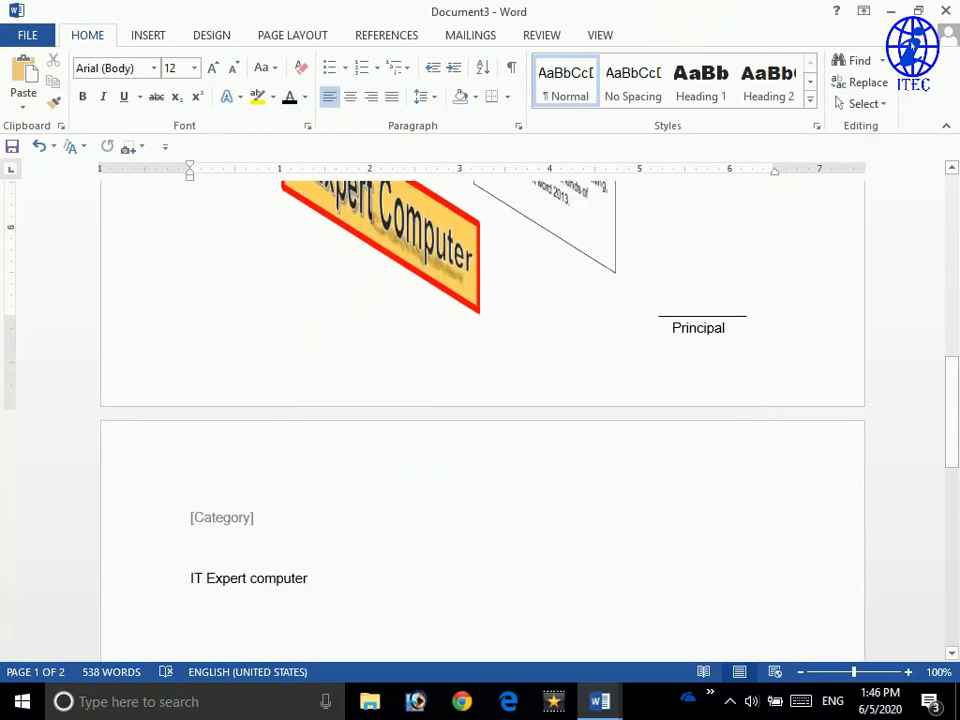
{"action": "scroll", "coordinate": [480, 400], "scroll_direction": "up", "scroll_amount": 6}
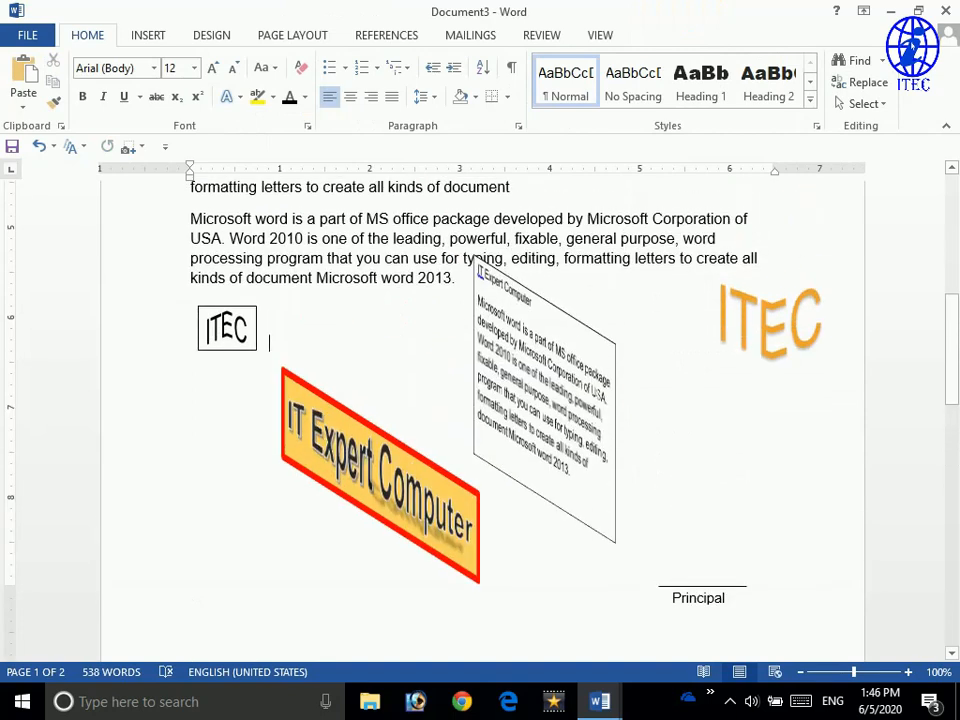
{"action": "left_click", "coordinate": [448, 296]}
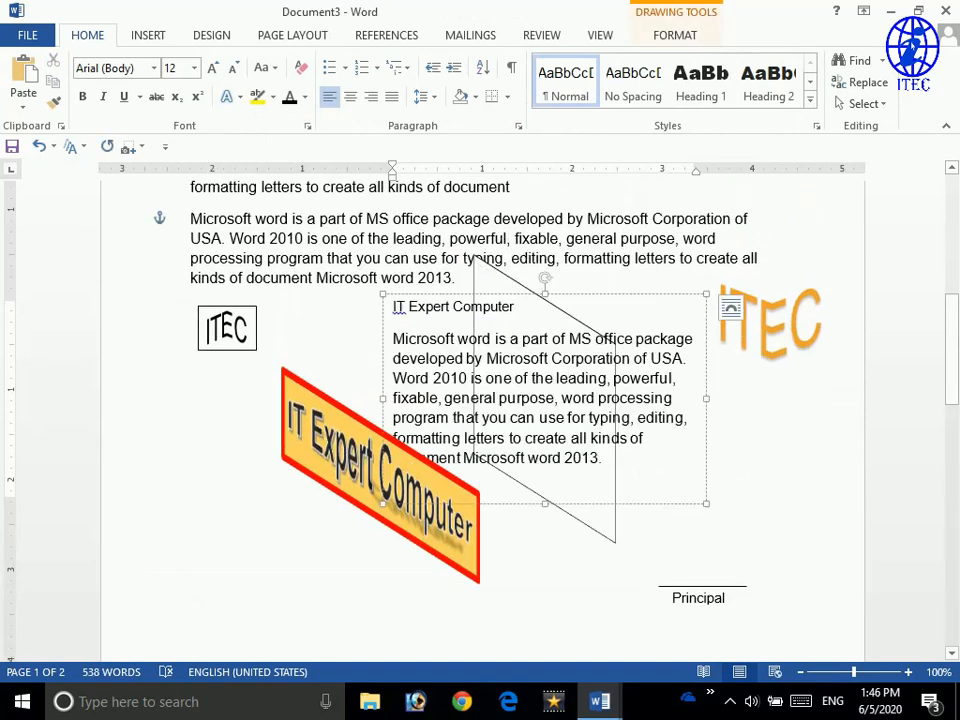
{"action": "left_click", "coordinate": [226, 327]}
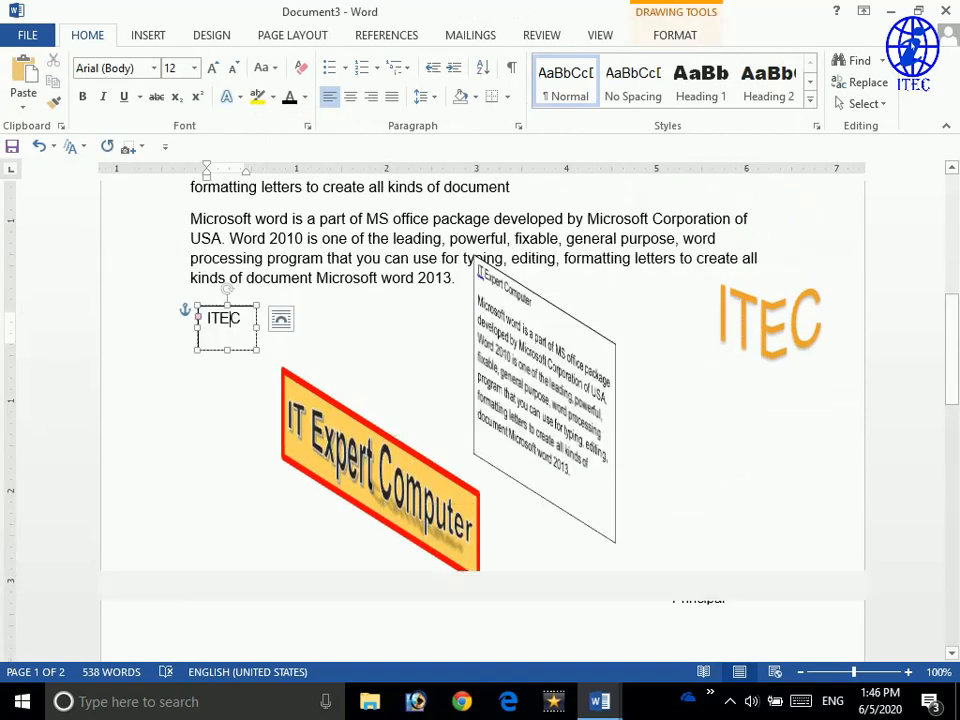
{"action": "left_click", "coordinate": [672, 36]}
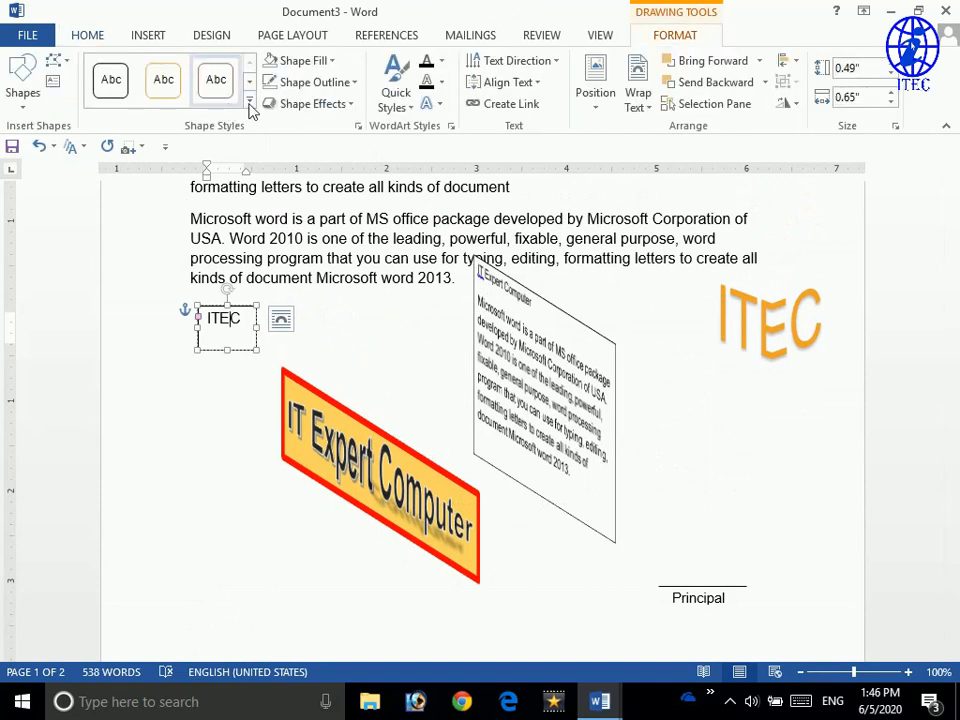
{"action": "left_click", "coordinate": [328, 84]}
{"action": "left_click", "coordinate": [326, 250]}
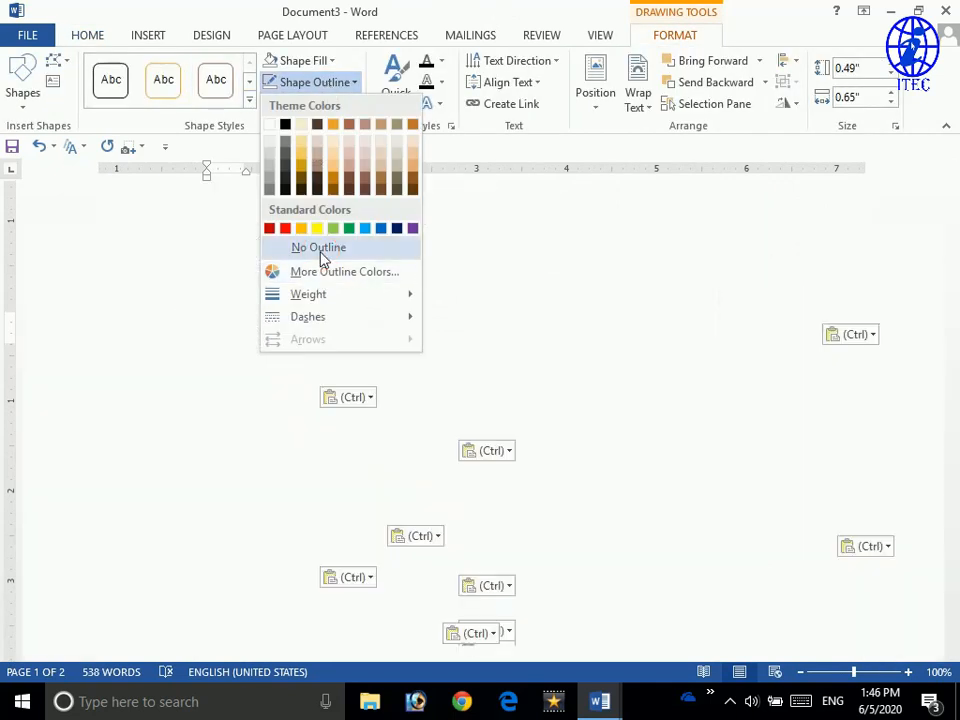
{"action": "left_click", "coordinate": [301, 285]}
- Place the cursor on the empty line below the company field on page 2 and view the signature line options
{"action": "scroll", "coordinate": [301, 285], "scroll_direction": "down", "scroll_amount": 8}
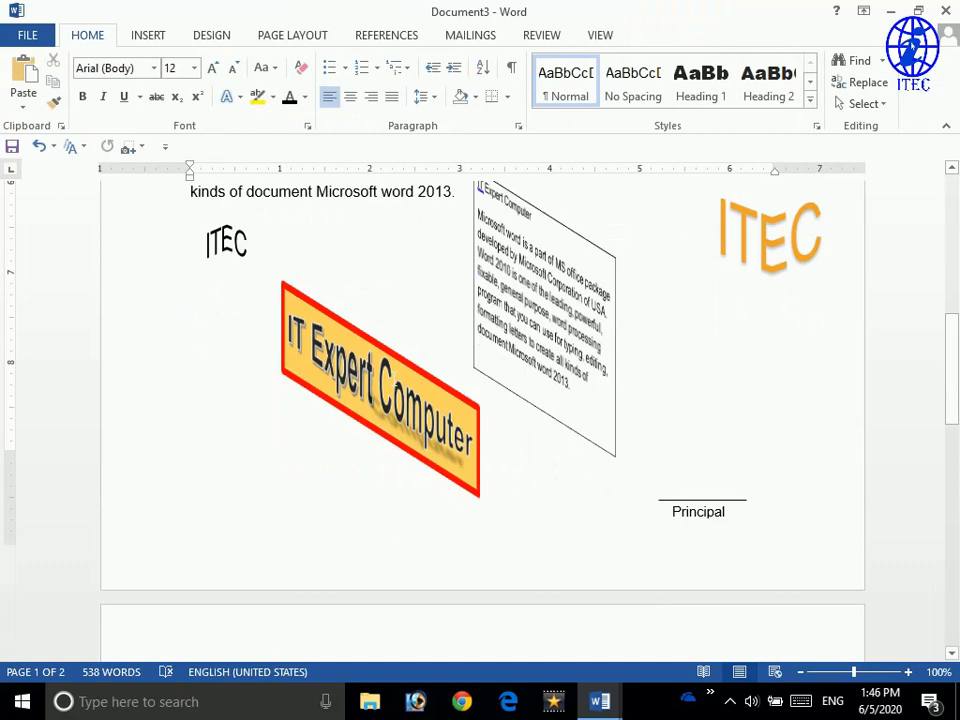
{"action": "scroll", "coordinate": [480, 420], "scroll_direction": "down", "scroll_amount": 5}
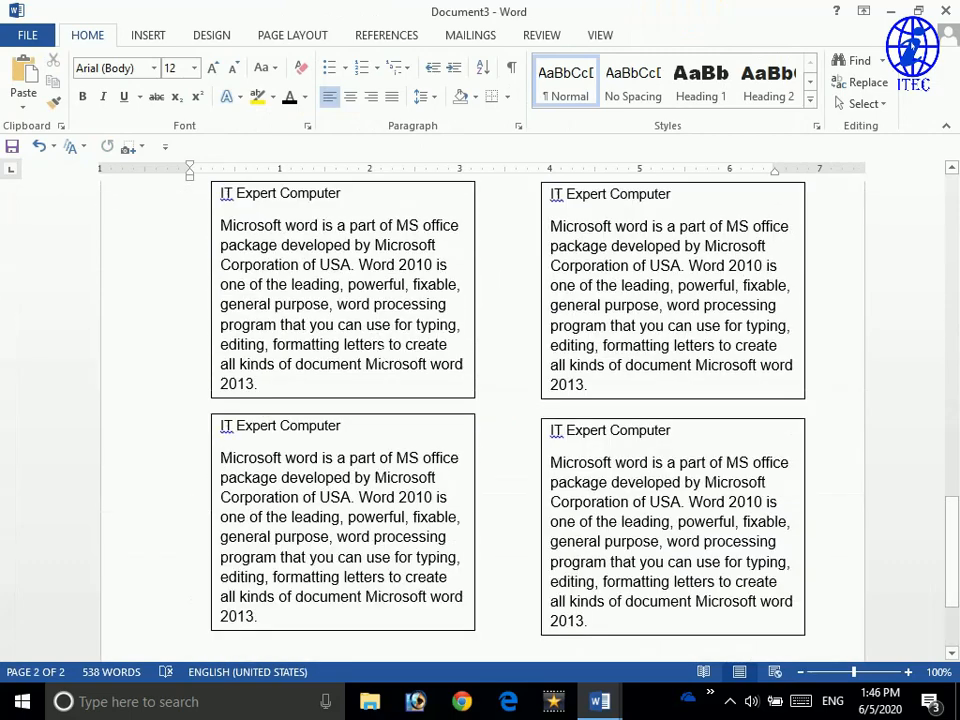
{"action": "scroll", "coordinate": [480, 420], "scroll_direction": "up", "scroll_amount": 2}
{"action": "left_click", "coordinate": [191, 251]}
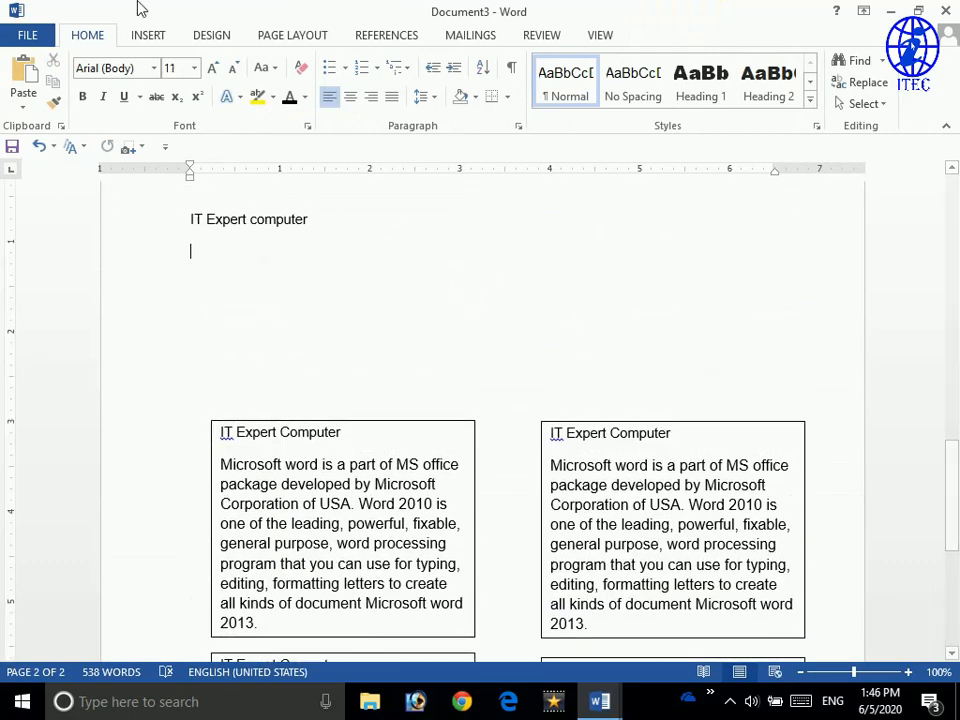
{"action": "left_click", "coordinate": [148, 34]}
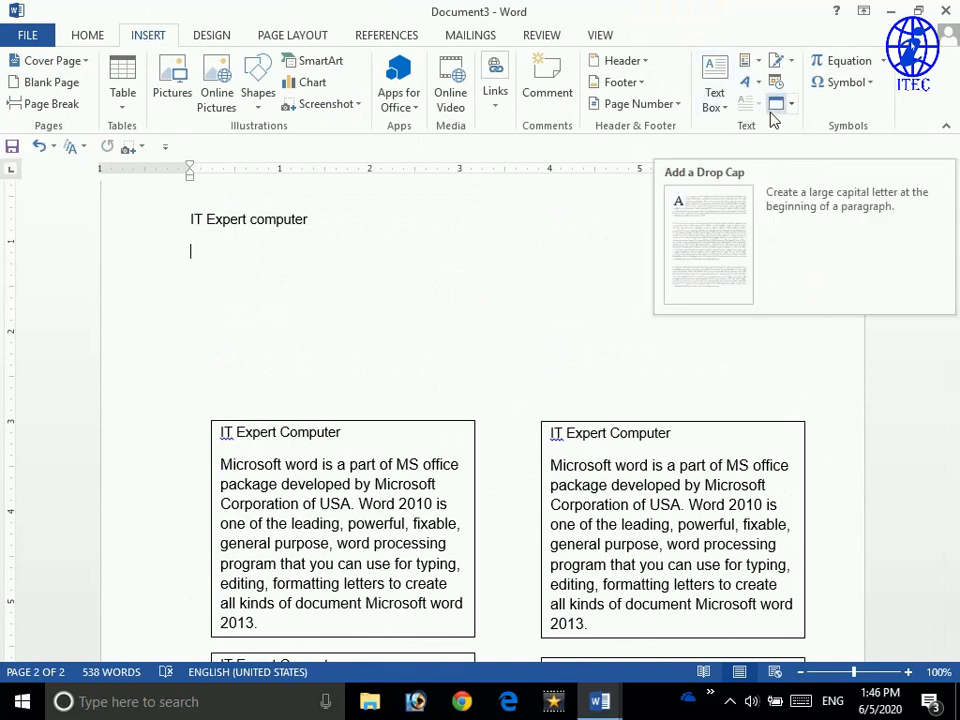
{"action": "left_click", "coordinate": [791, 62]}
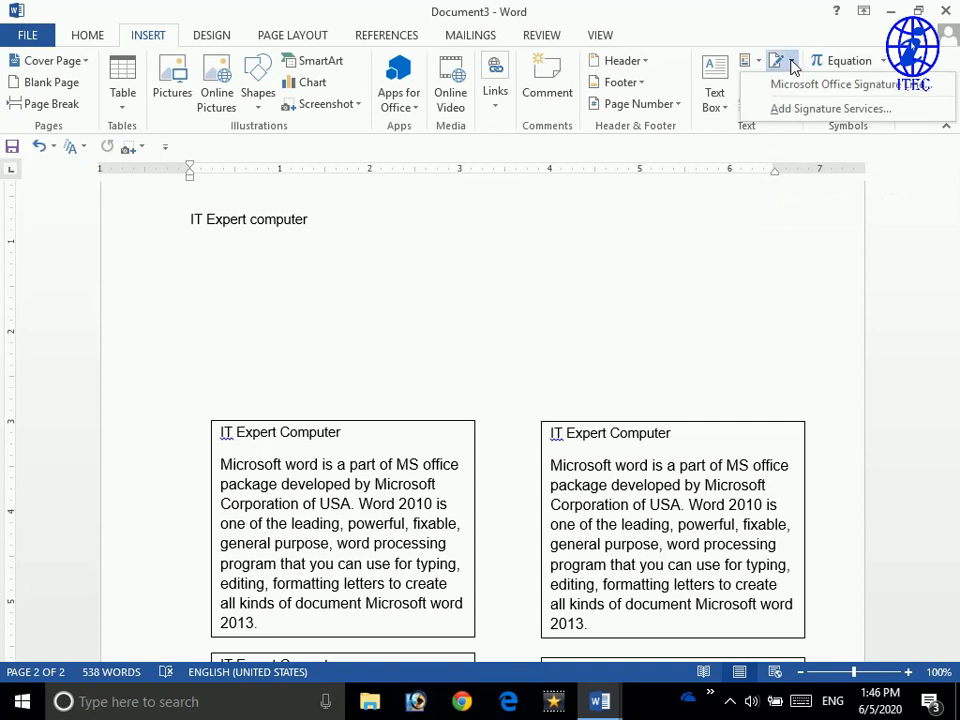
{"action": "left_click", "coordinate": [791, 63]}
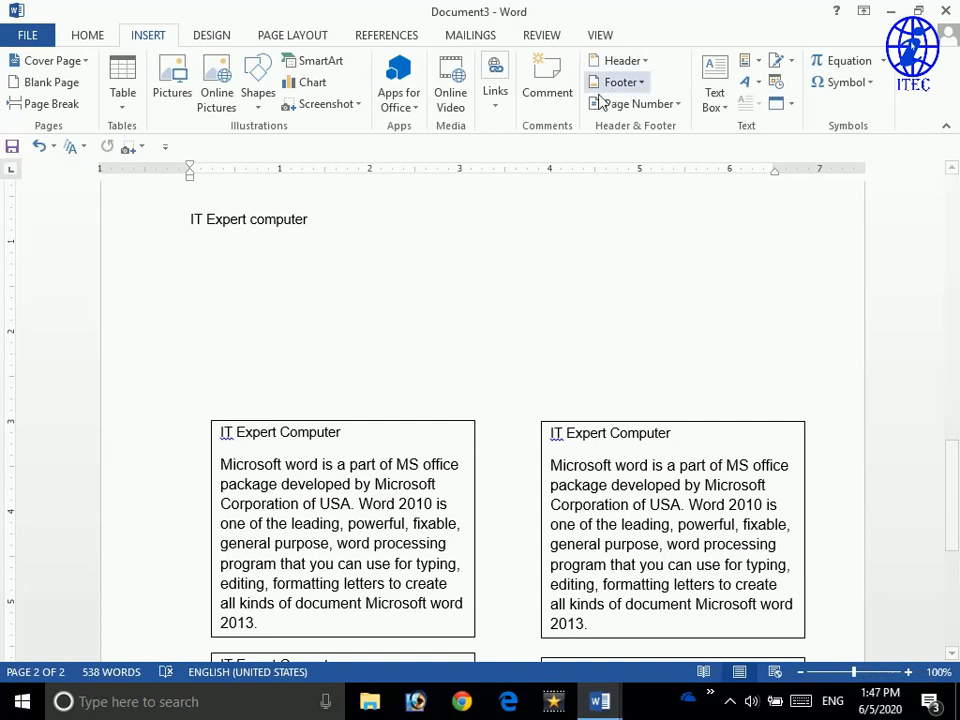
- Insert the current date on the empty line below the company field in the "Friday, June 5, 2020" format
{"action": "left_click", "coordinate": [774, 87]}
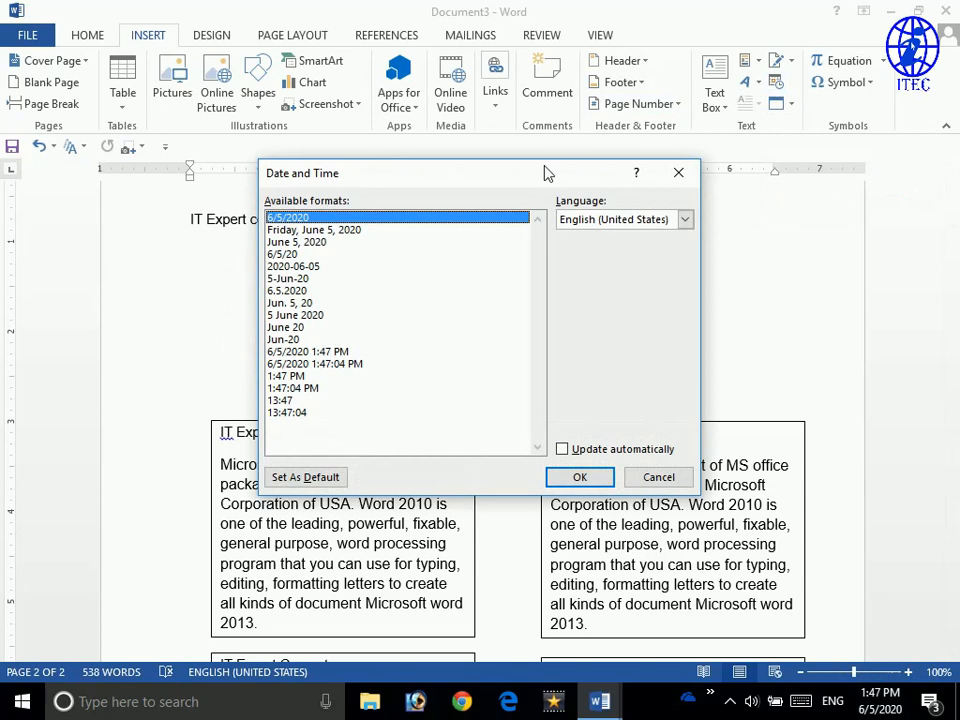
{"action": "left_click", "coordinate": [313, 230]}
{"action": "left_click_drag", "start_coordinate": [313, 233], "coordinate": [307, 410]}
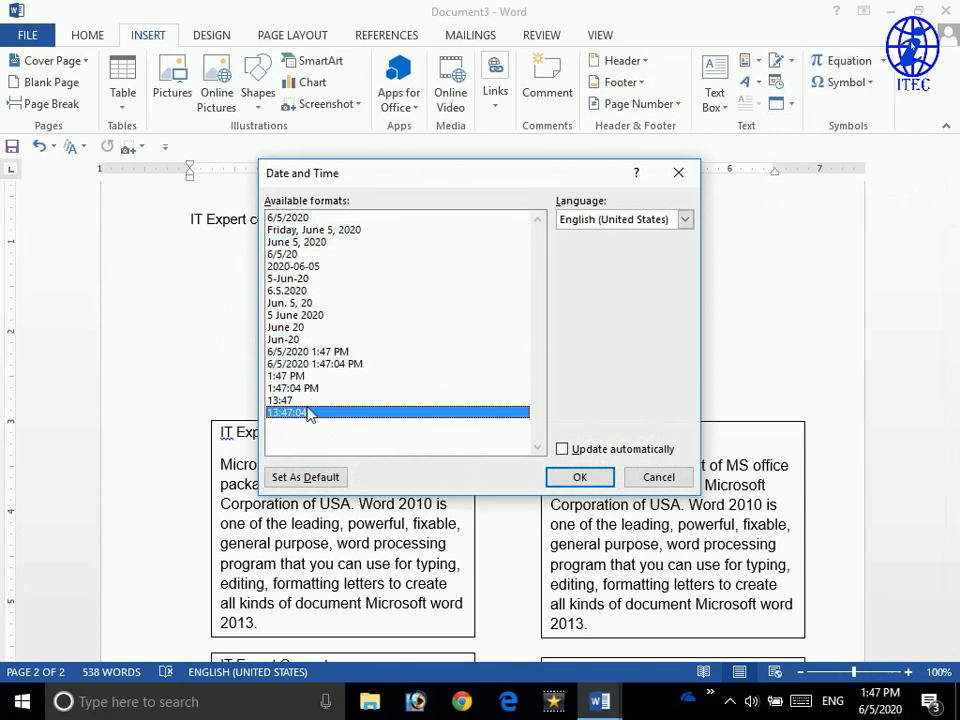
{"action": "left_click", "coordinate": [317, 231]}
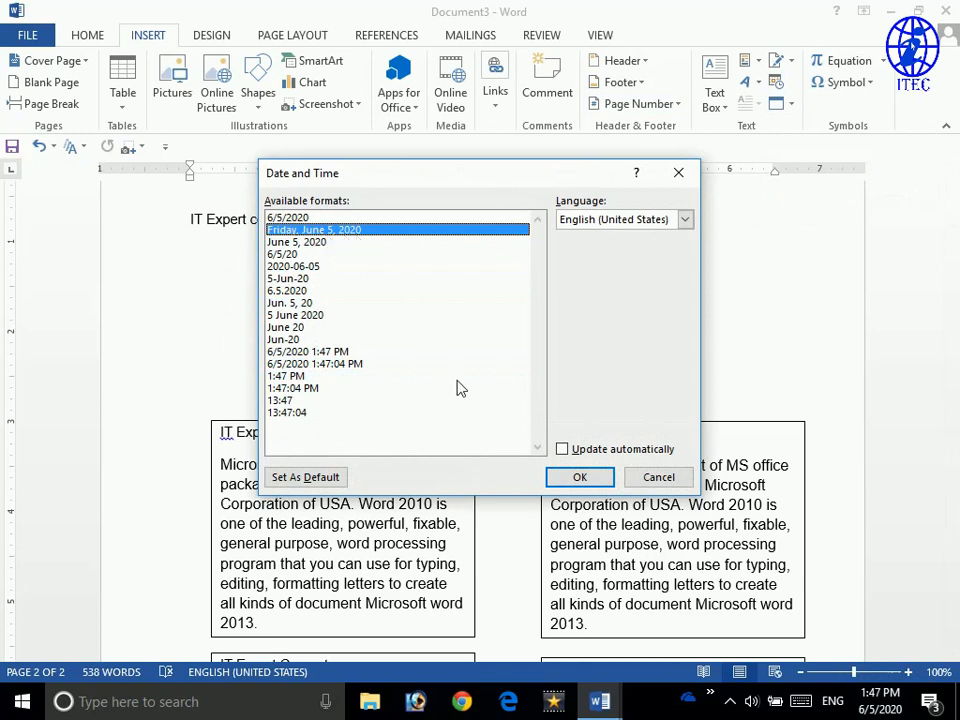
{"action": "left_click", "coordinate": [589, 482]}
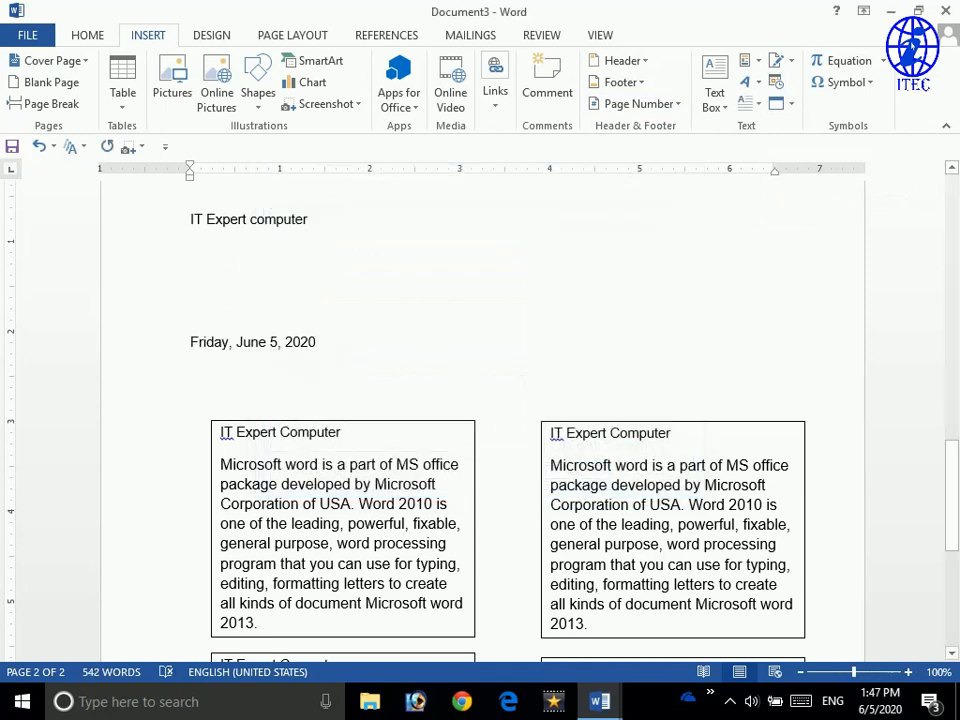
- Right-align the inserted "Friday, June 5, 2020" line
{"action": "key", "text": "shift+Home"}
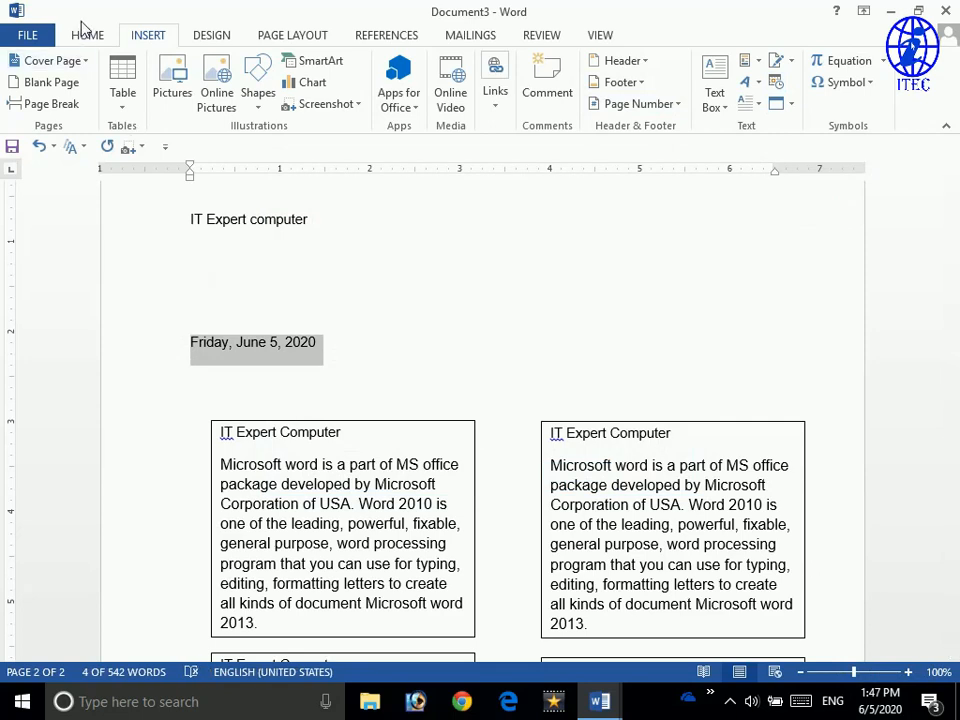
{"action": "left_click", "coordinate": [81, 34]}
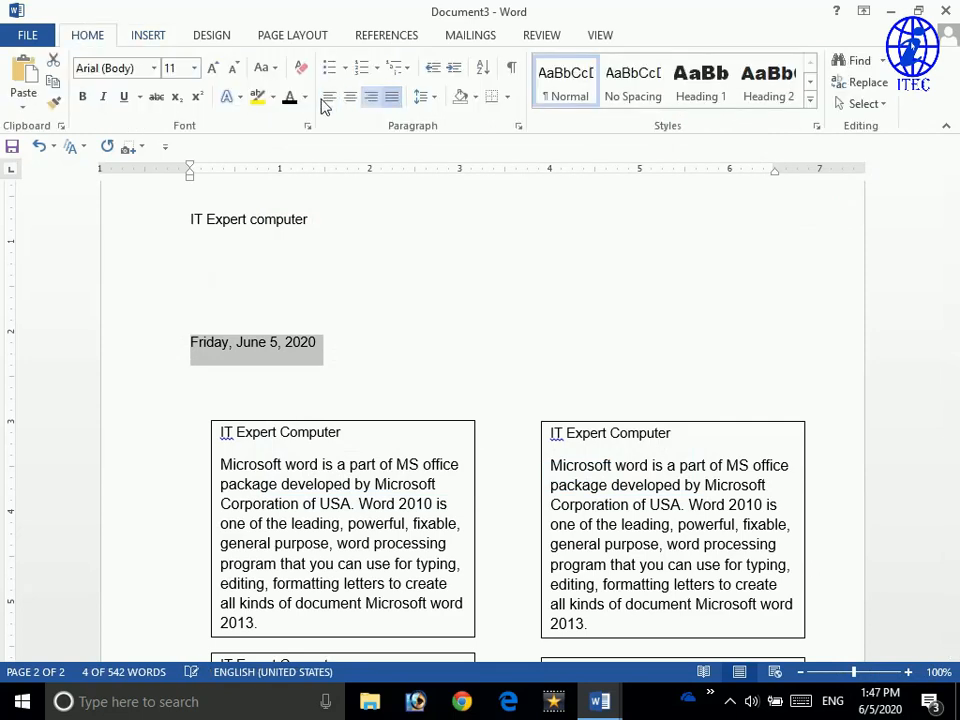
{"action": "left_click", "coordinate": [369, 97]}
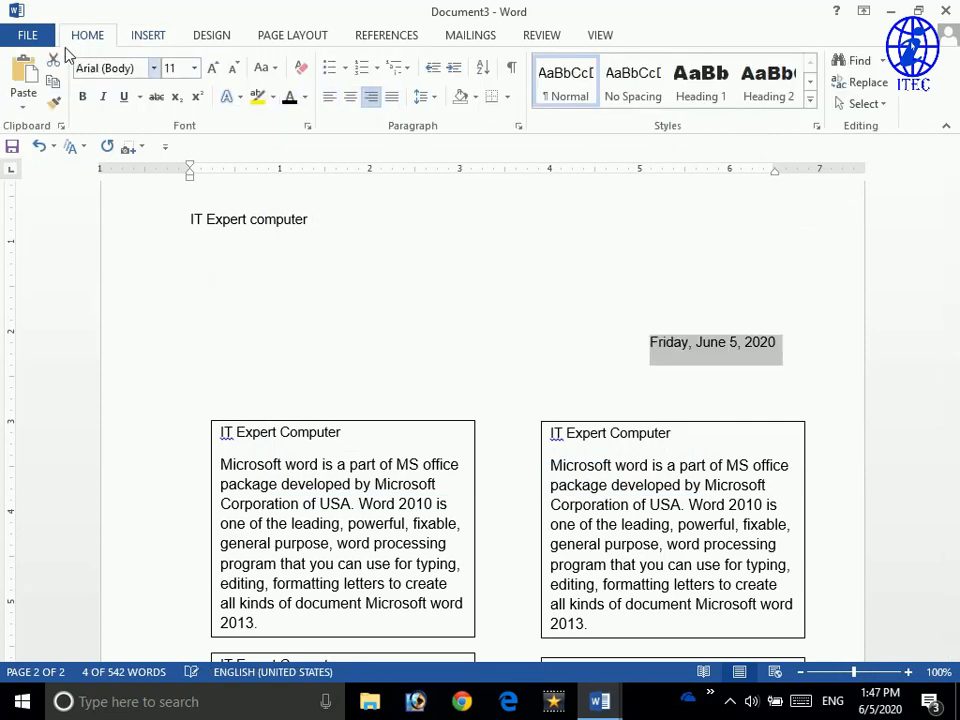
- Try centred and left alignment on the "Friday, June 5, 2020" line, then restore right alignment and deselect it
{"action": "left_click", "coordinate": [142, 37]}
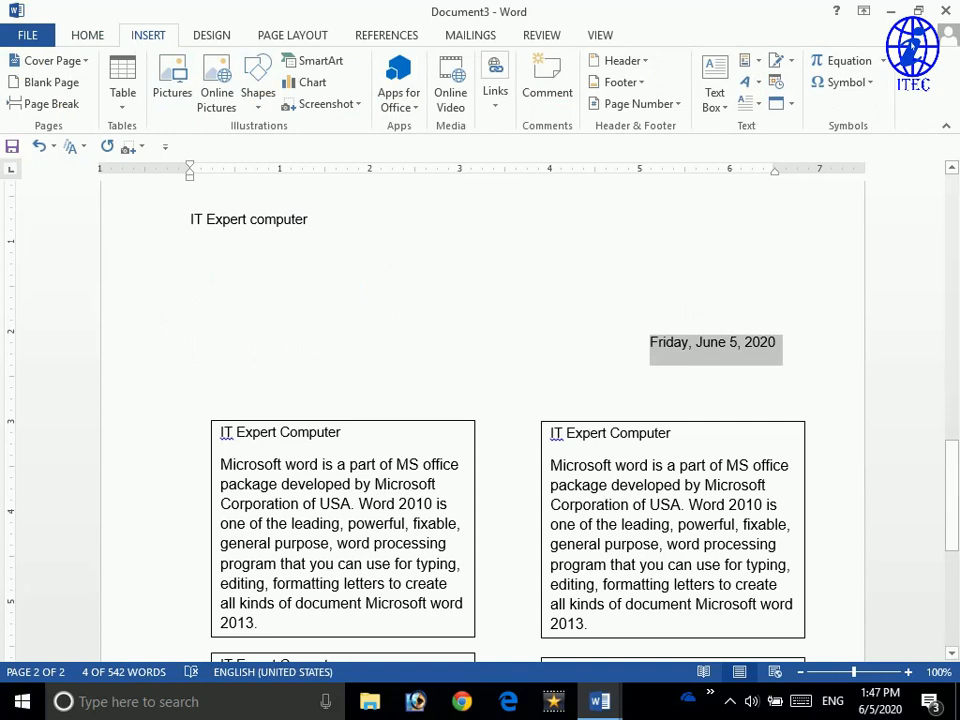
{"action": "key", "text": "ctrl+e"}
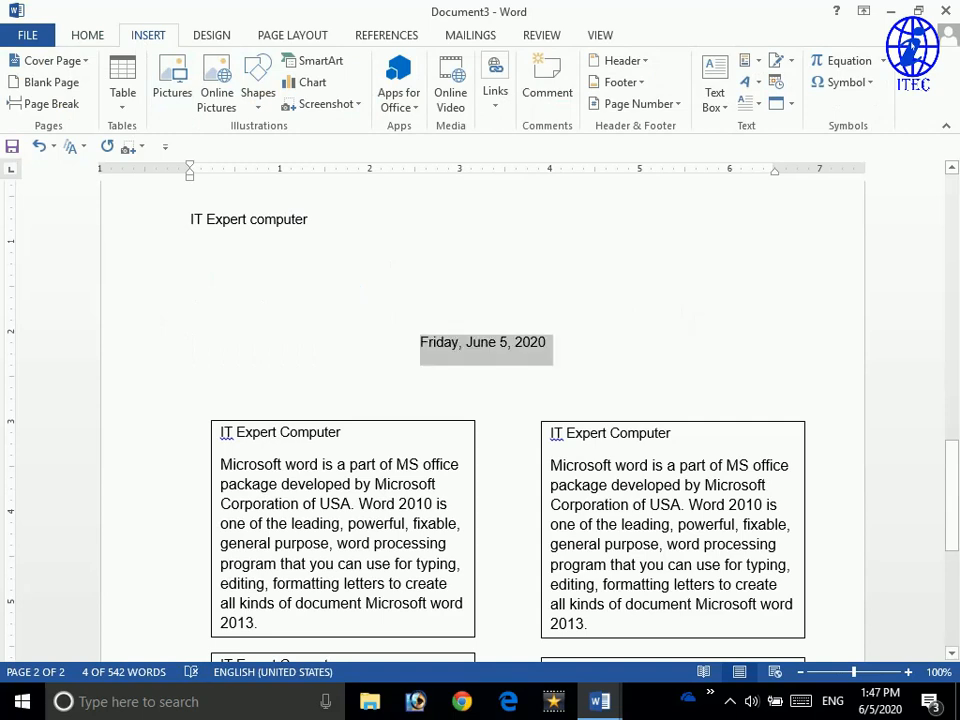
{"action": "key", "text": "ctrl+l"}
{"action": "key", "text": "ctrl+r"}
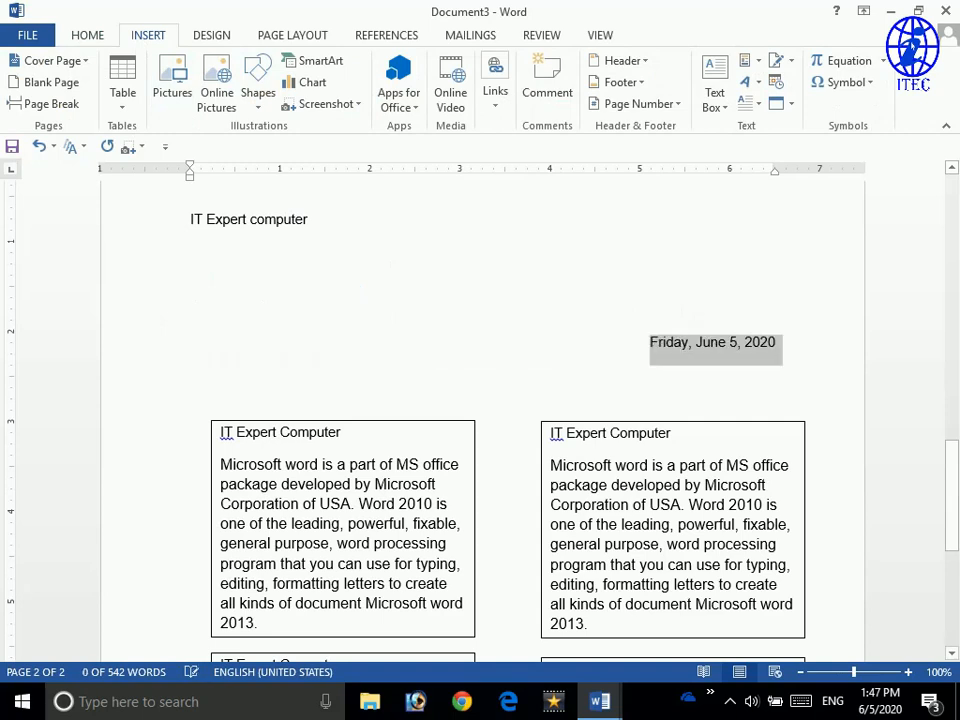
{"action": "left_click", "coordinate": [190, 311]}
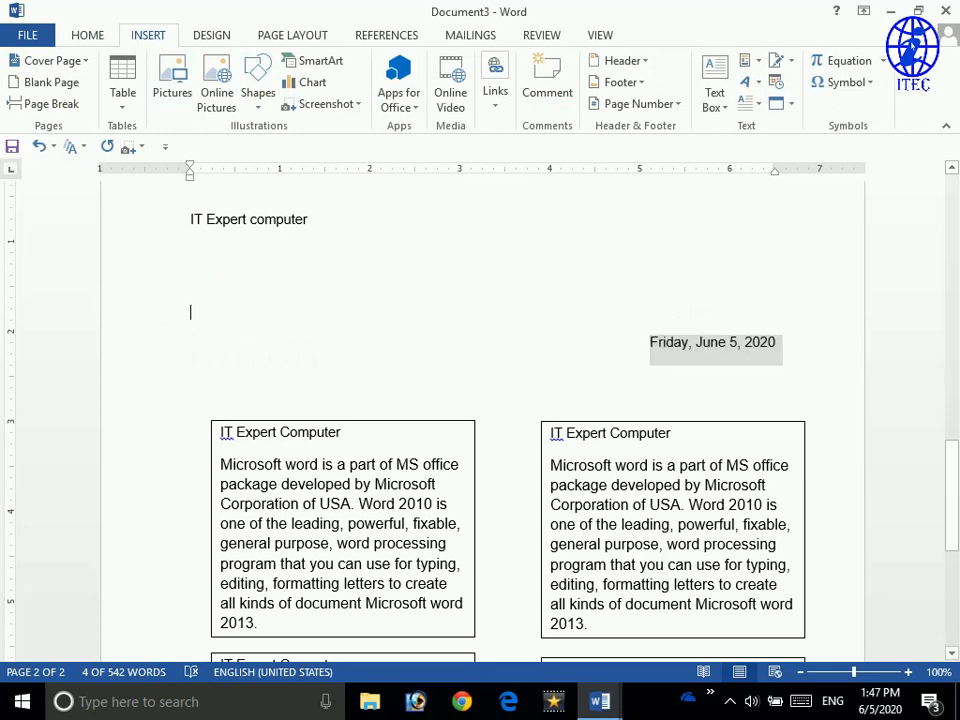
{"action": "left_click_drag", "start_coordinate": [650, 342], "coordinate": [782, 342]}
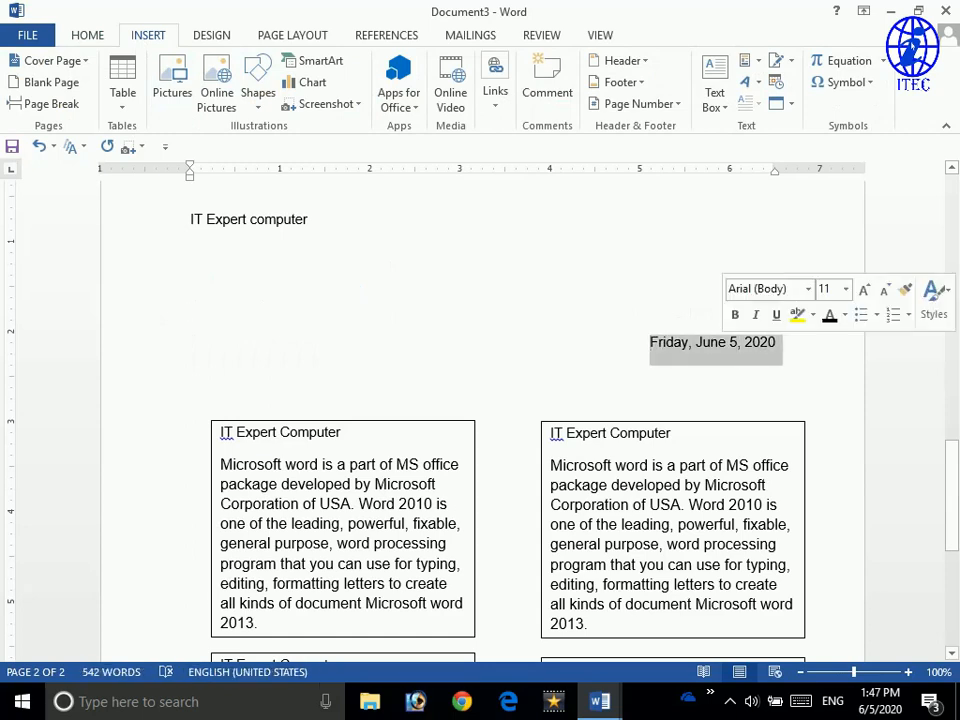
{"action": "left_click", "coordinate": [768, 342]}
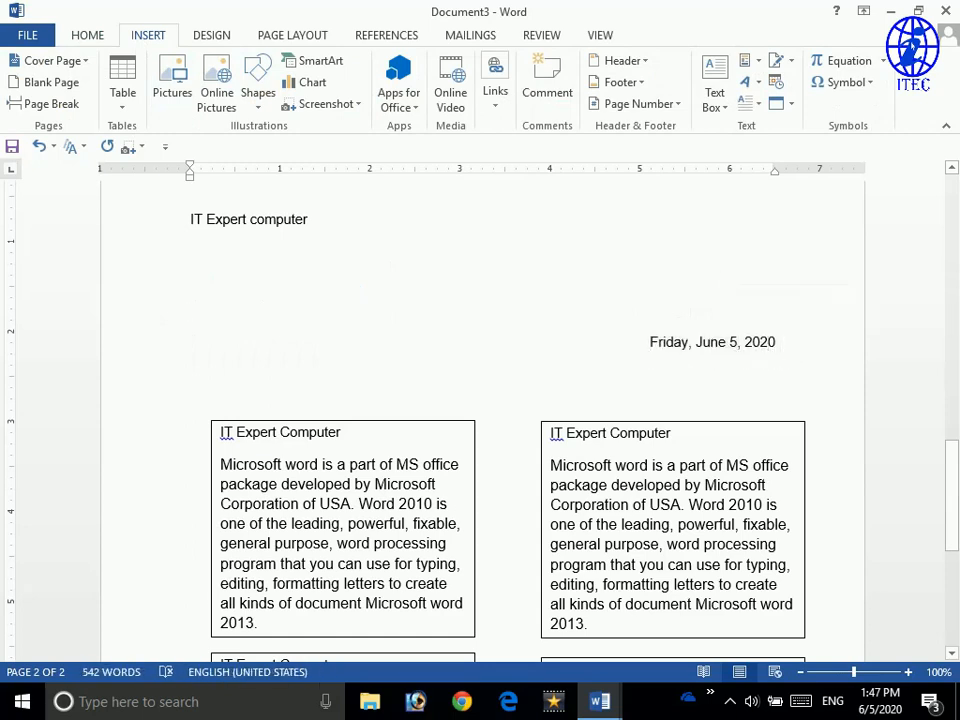
- Insert the current date and time below "IT Expert computer" in the month/day/year format with hours, minutes, seconds and PM
{"action": "scroll", "coordinate": [764, 374], "scroll_direction": "down", "scroll_amount": 2}
{"action": "scroll", "coordinate": [764, 374], "scroll_direction": "up", "scroll_amount": 4}
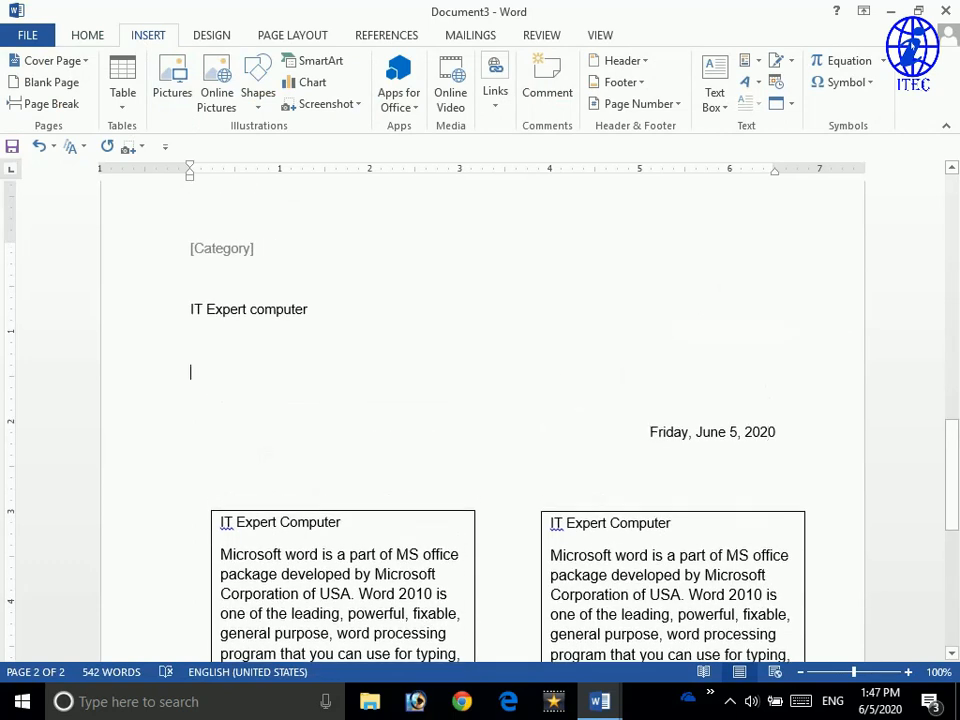
{"action": "left_click", "coordinate": [777, 82]}
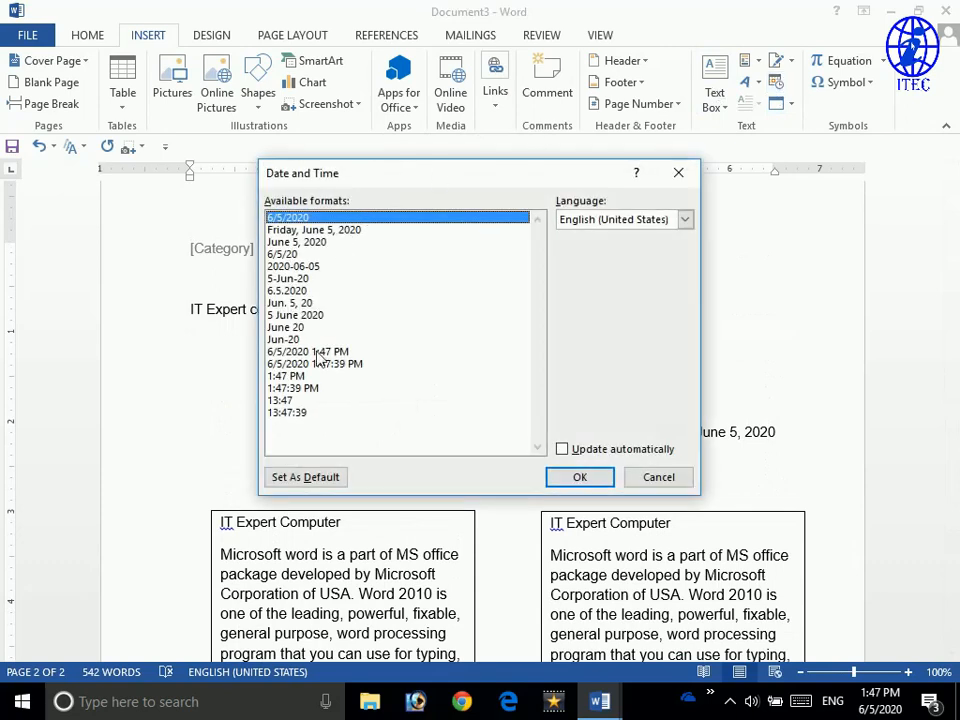
{"action": "left_click", "coordinate": [316, 364]}
{"action": "left_click", "coordinate": [303, 387]}
{"action": "left_click", "coordinate": [312, 366]}
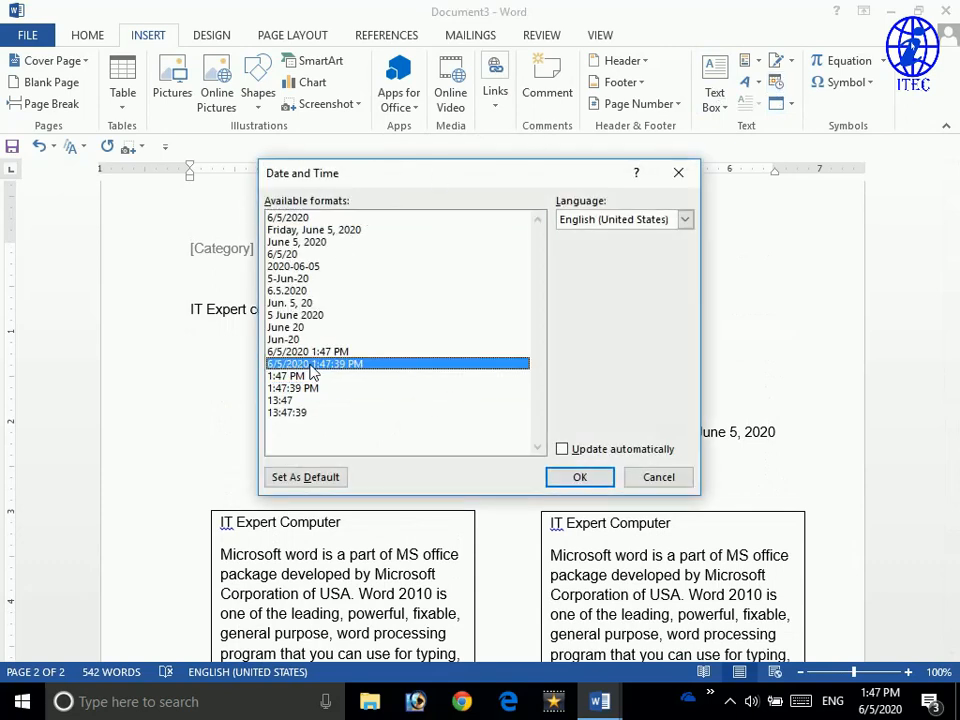
{"action": "left_click", "coordinate": [585, 476]}
{"action": "left_click_drag", "start_coordinate": [319, 372], "coordinate": [189, 374]}
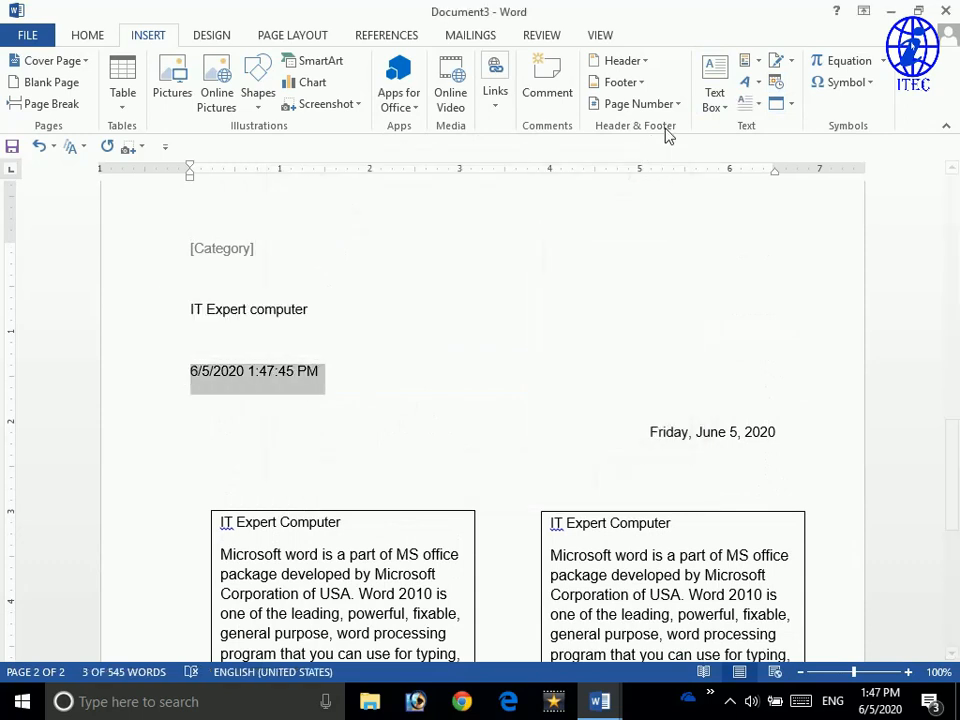
- Insert an automatically updating date in the 2020-06-05 format within the time on the date-and-time line
{"action": "left_click", "coordinate": [225, 372]}
{"action": "key", "text": "End"}
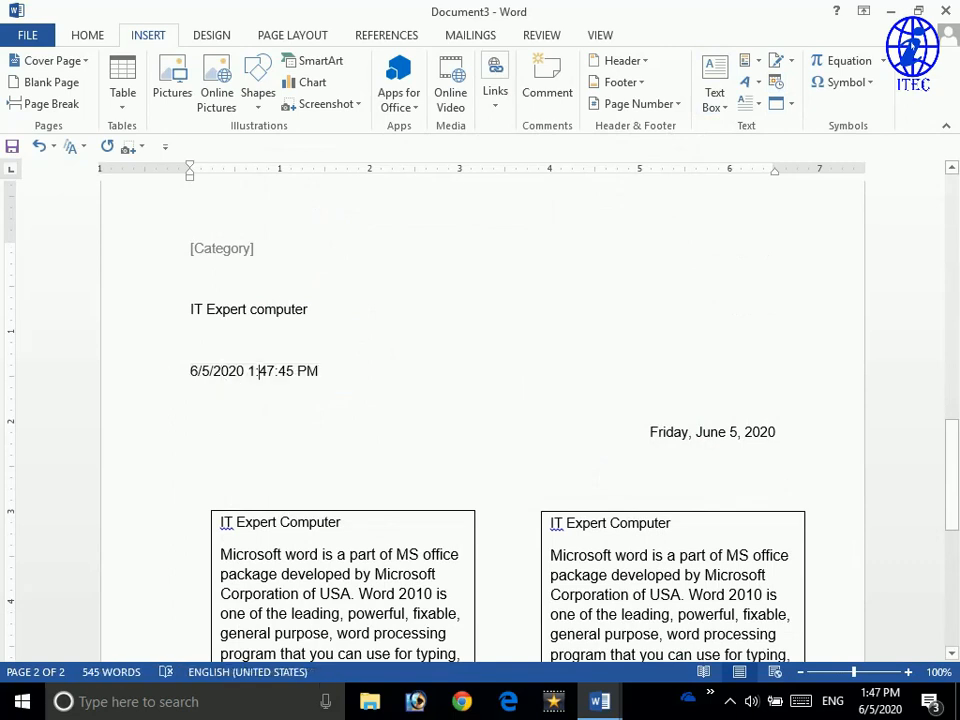
{"action": "left_click", "coordinate": [777, 84]}
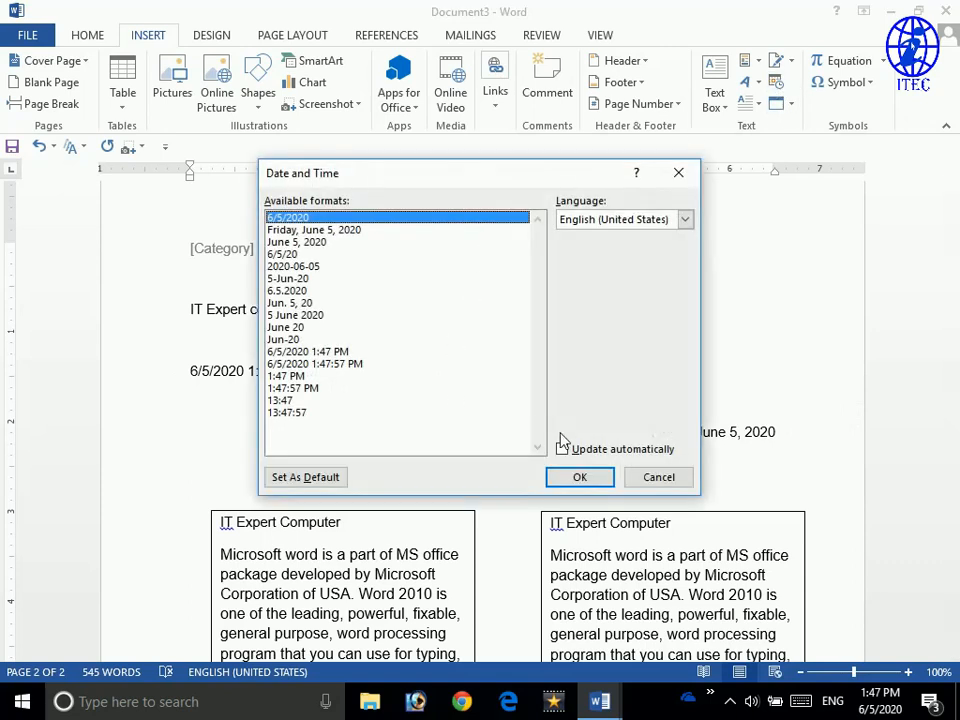
{"action": "left_click", "coordinate": [362, 268]}
{"action": "left_click", "coordinate": [572, 449]}
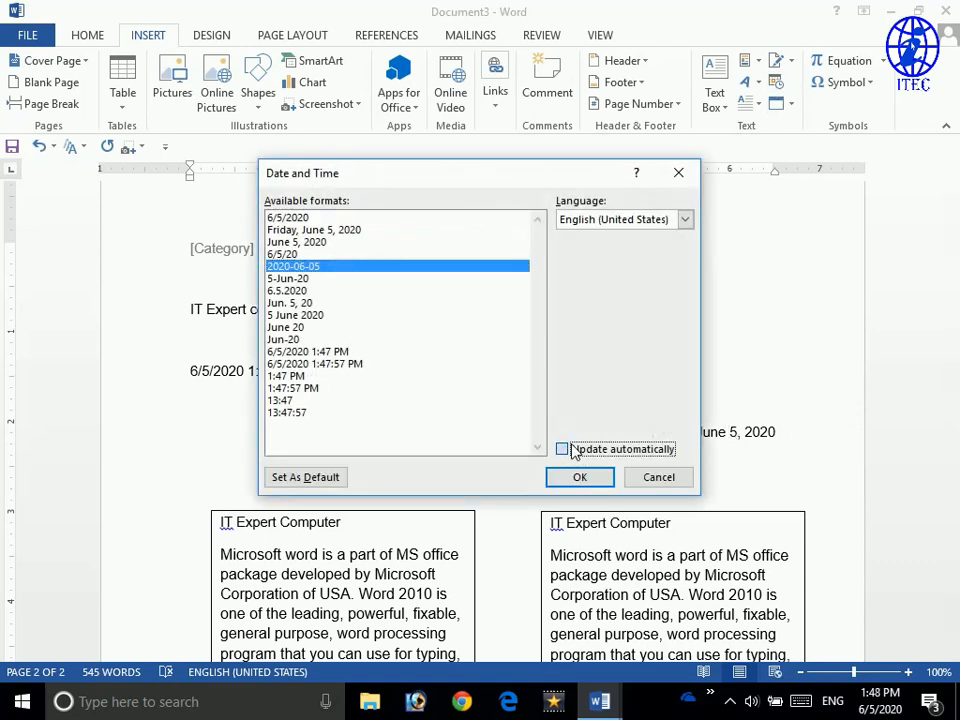
{"action": "left_click", "coordinate": [580, 478]}
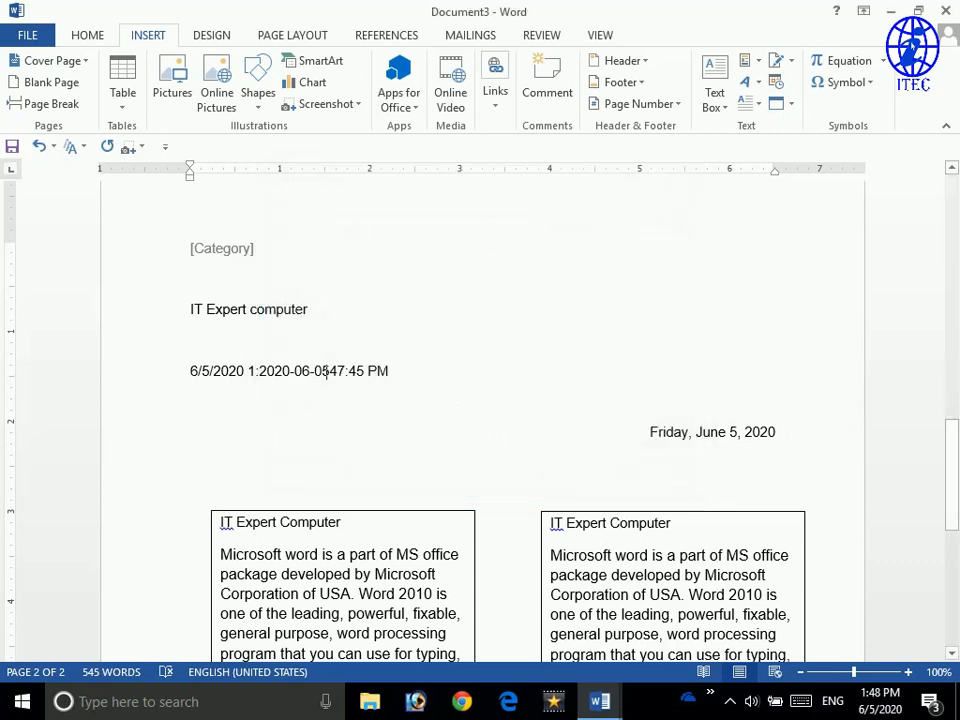
- Select the 2020-06-05 date field and try out its Update control
{"action": "double_click", "coordinate": [280, 370]}
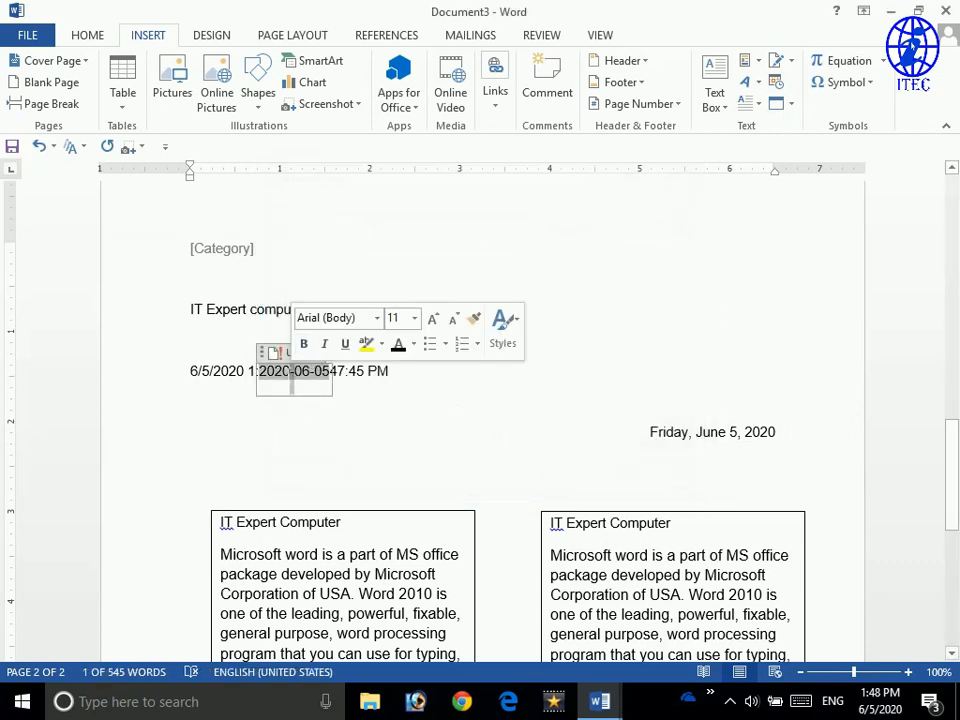
{"action": "left_click", "coordinate": [280, 356]}
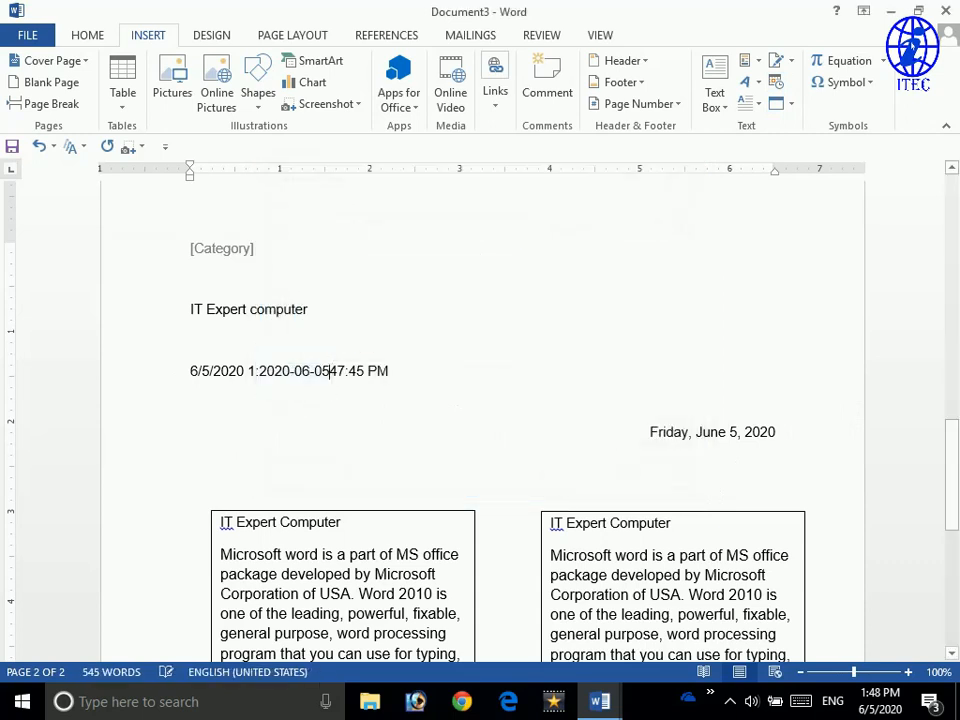
{"action": "left_click", "coordinate": [302, 371]}
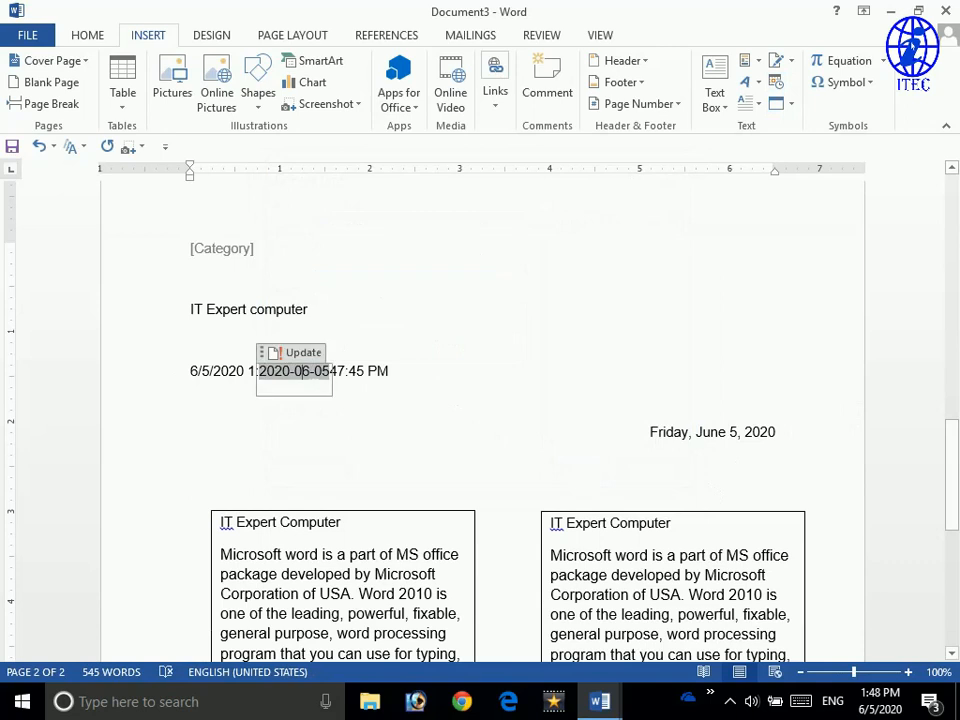
{"action": "left_click", "coordinate": [262, 366]}
{"action": "left_click", "coordinate": [304, 371]}
{"action": "left_click", "coordinate": [262, 366]}
{"action": "left_click", "coordinate": [276, 361]}
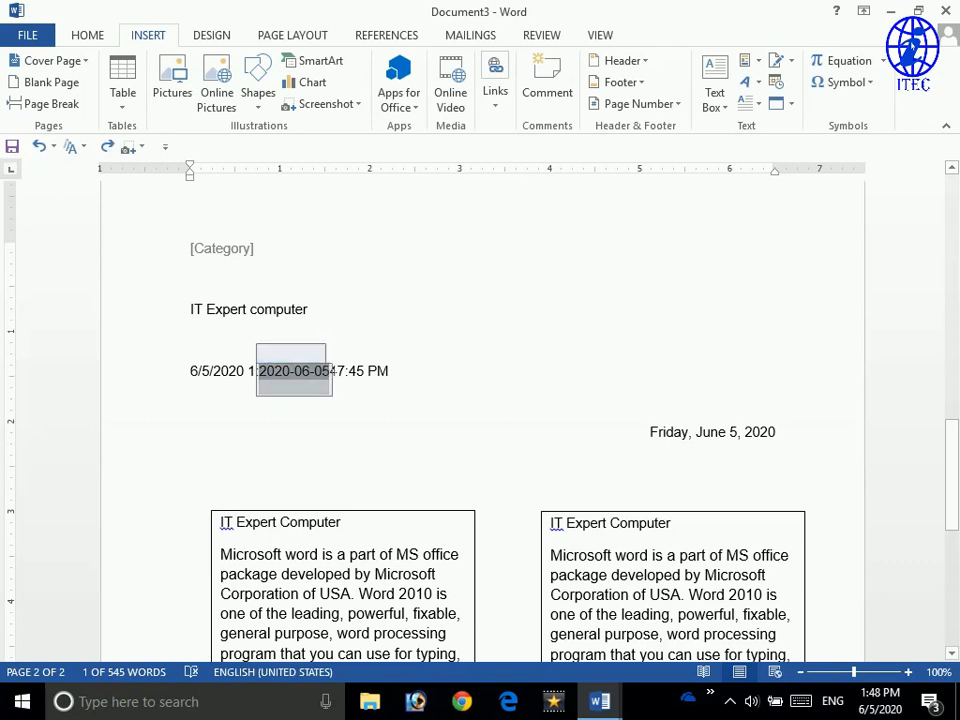
- Delete the 2020-06-05 date field and retype the colon after the hour in the date-and-time line
{"action": "key", "text": "Delete"}
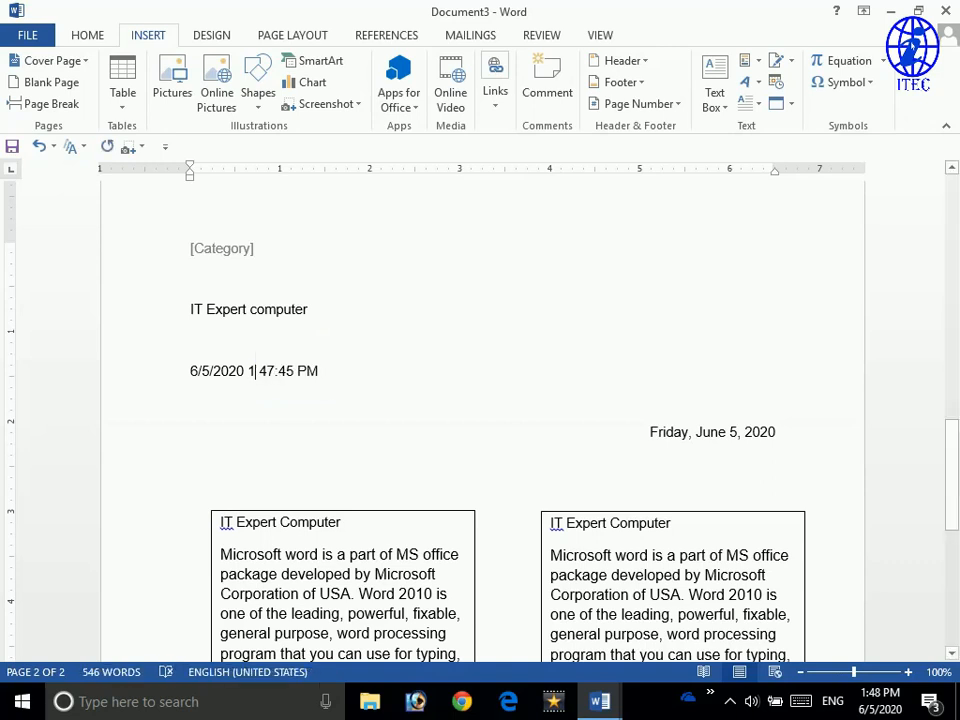
{"action": "type", "text": ":"}
{"action": "key", "text": "End"}
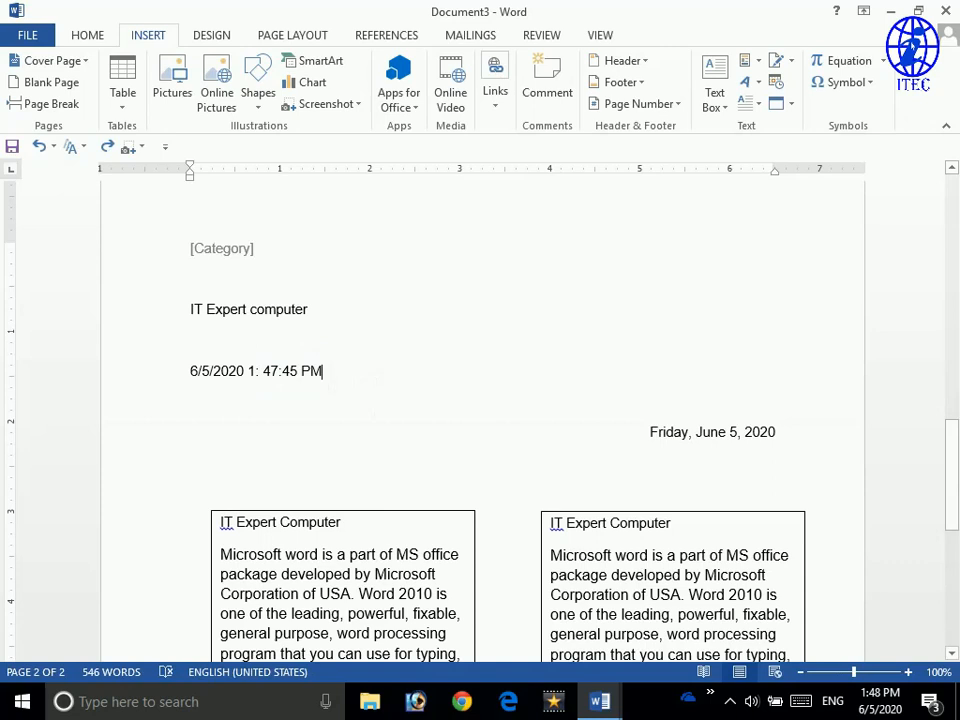
{"action": "left_click_drag", "start_coordinate": [323, 371], "coordinate": [191, 373]}
{"action": "left_click", "coordinate": [191, 495]}
{"action": "scroll", "coordinate": [482, 420], "scroll_direction": "down", "scroll_amount": 1}
{"action": "scroll", "coordinate": [482, 420], "scroll_direction": "down", "scroll_amount": 2}
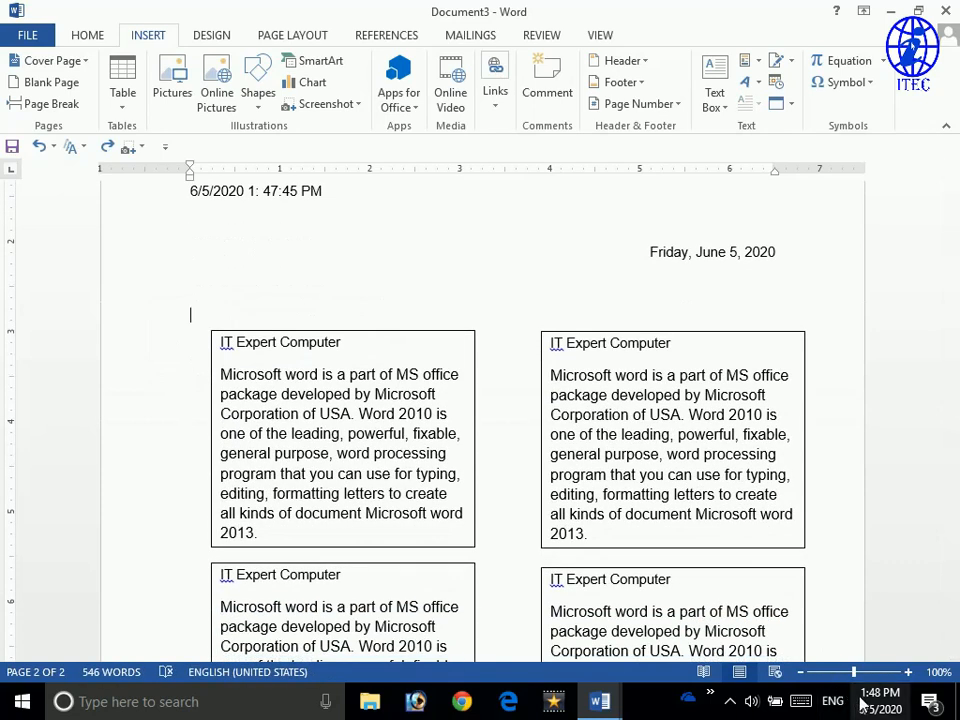
{"action": "scroll", "coordinate": [482, 420], "scroll_direction": "down", "scroll_amount": 3}
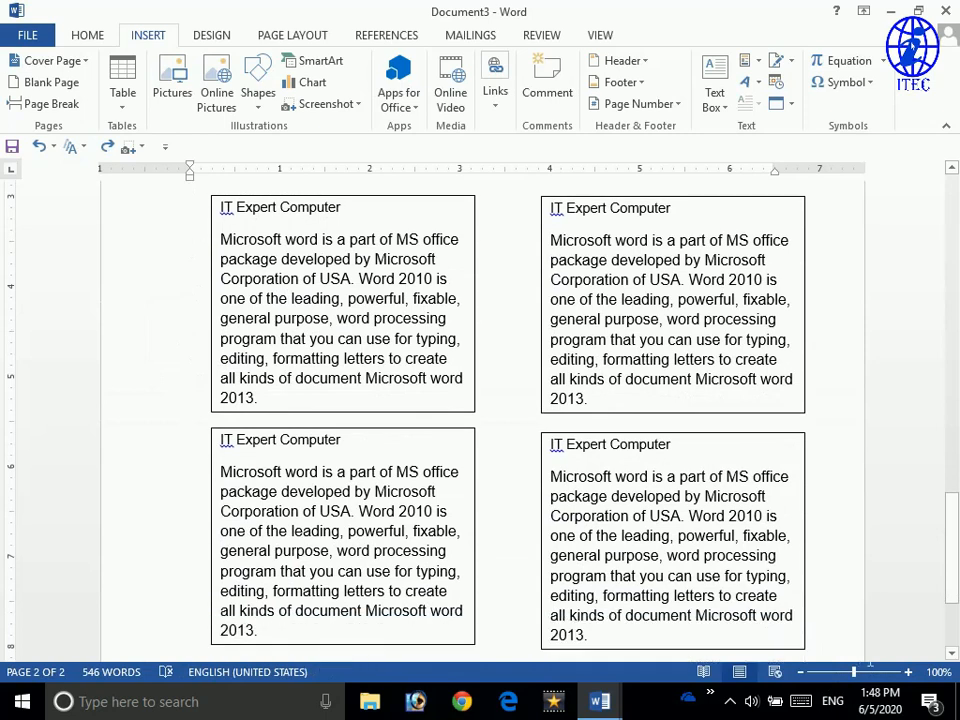
{"action": "scroll", "coordinate": [190, 208], "scroll_direction": "down", "scroll_amount": 4}
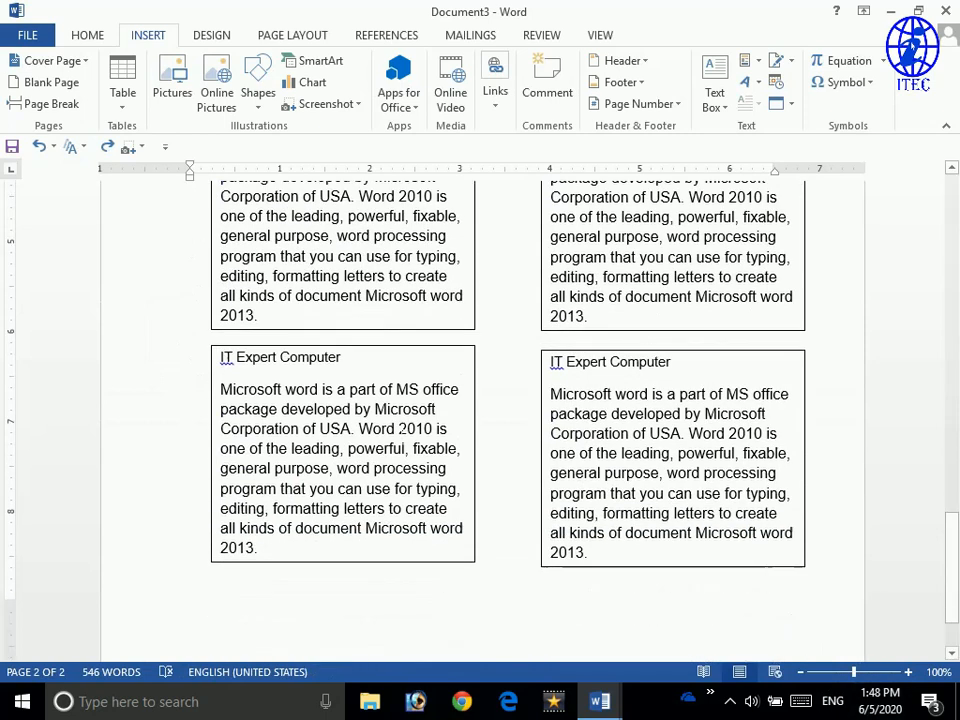
{"action": "scroll", "coordinate": [190, 208], "scroll_direction": "up", "scroll_amount": 3}
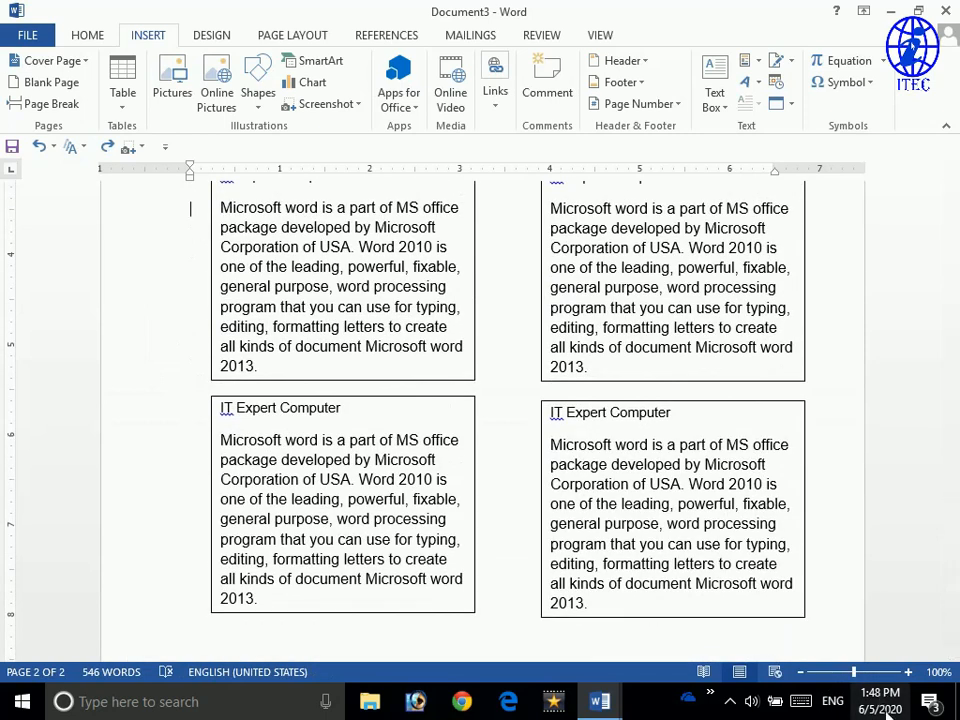
{"action": "scroll", "coordinate": [482, 400], "scroll_direction": "up", "scroll_amount": 4}
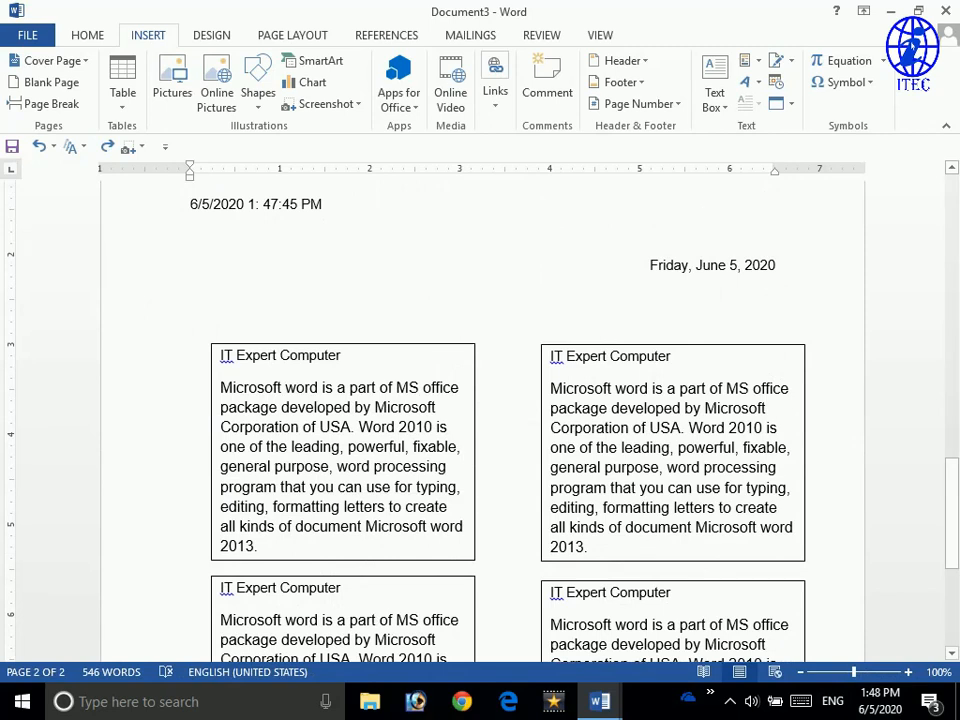
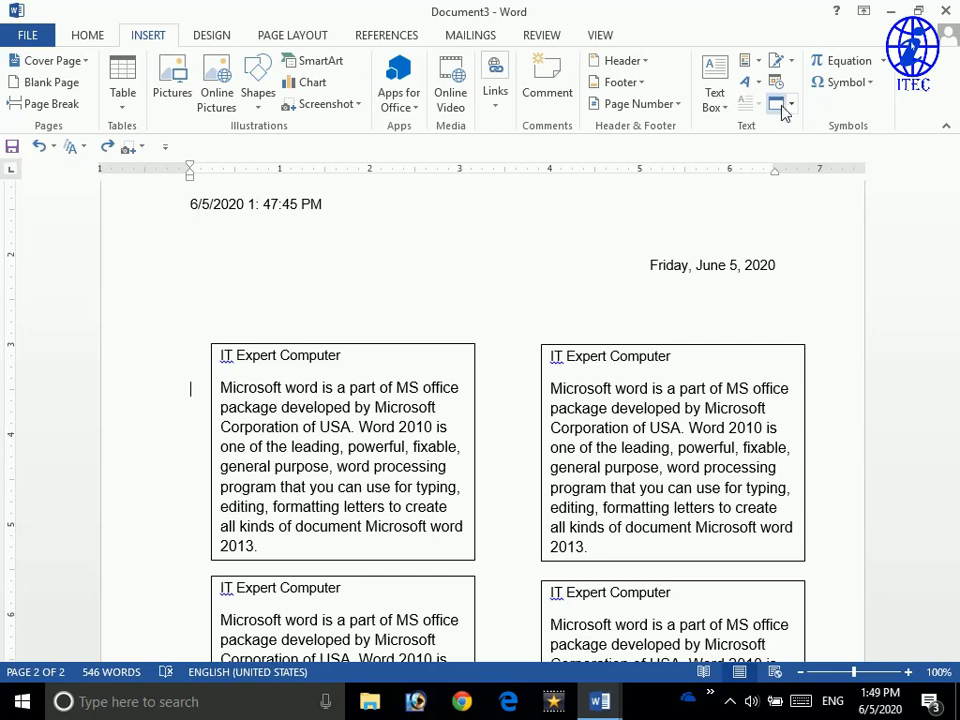
{"action": "scroll", "coordinate": [480, 420], "scroll_direction": "down", "scroll_amount": 6}
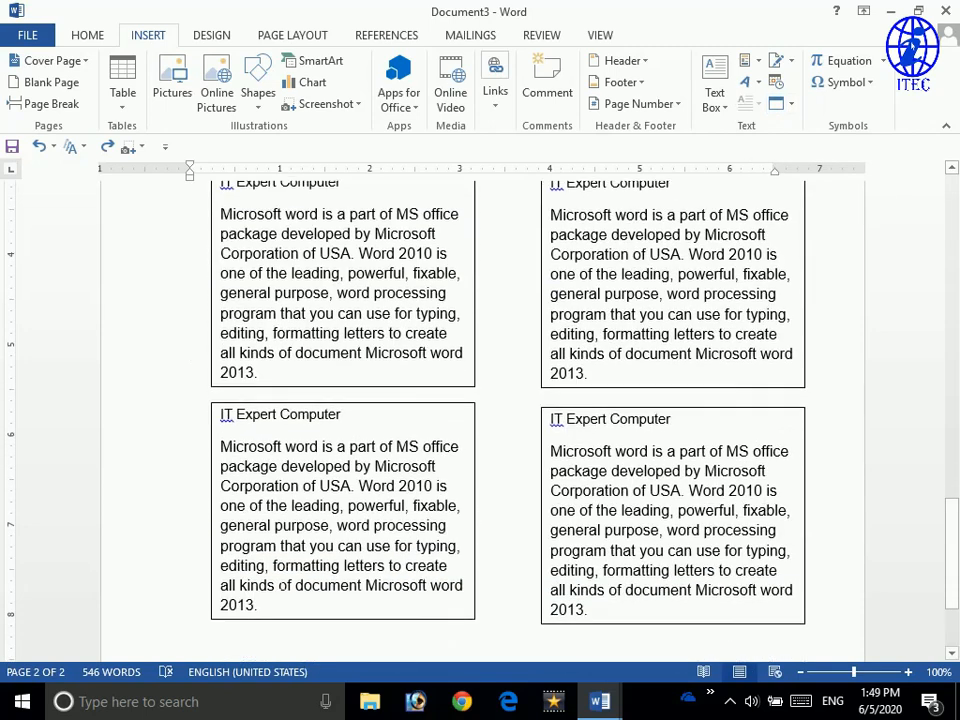
{"action": "scroll", "coordinate": [480, 420], "scroll_direction": "up", "scroll_amount": 5}
{"action": "scroll", "coordinate": [480, 420], "scroll_direction": "up", "scroll_amount": 6}
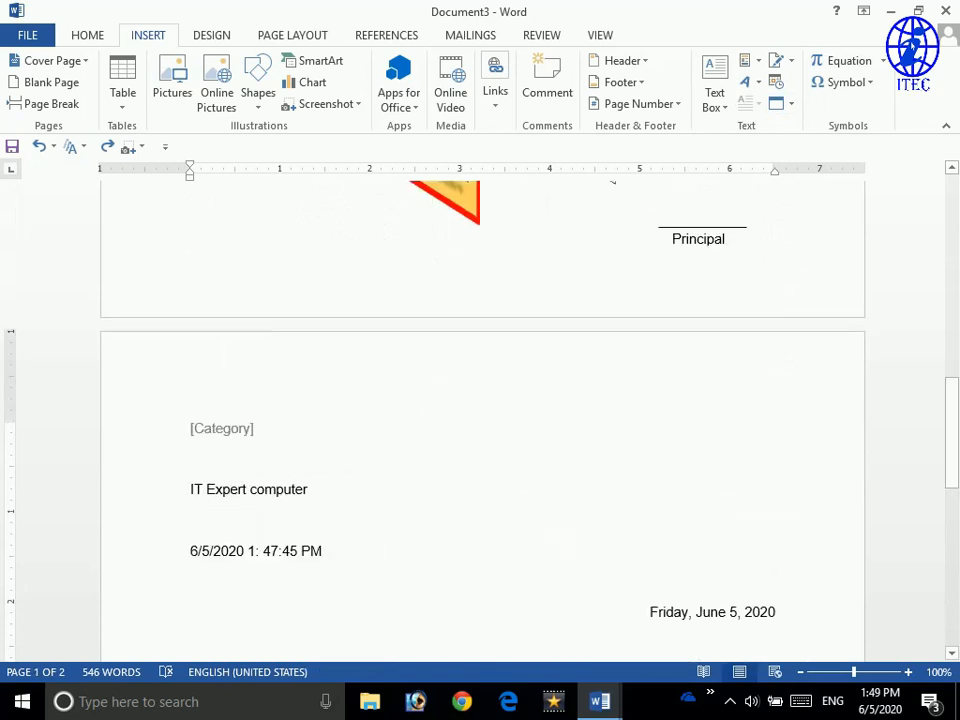
- Add two more blank lines below the 6/5/2020 date-and-time line
{"action": "scroll", "coordinate": [480, 420], "scroll_direction": "down", "scroll_amount": 2}
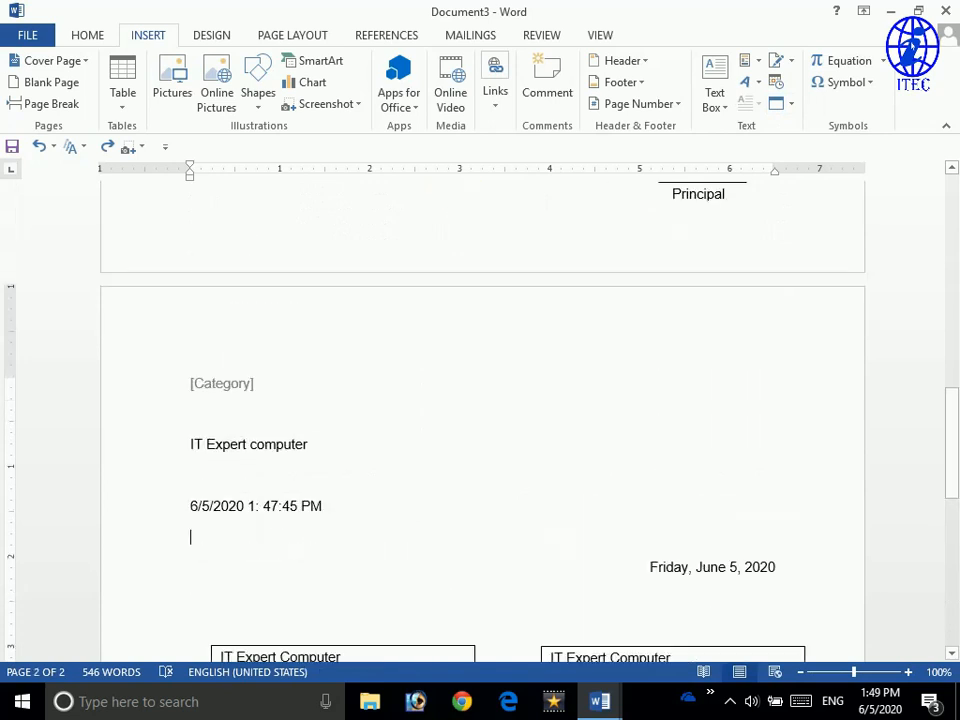
{"action": "key", "text": "Return"}
{"action": "key", "text": "Return"}
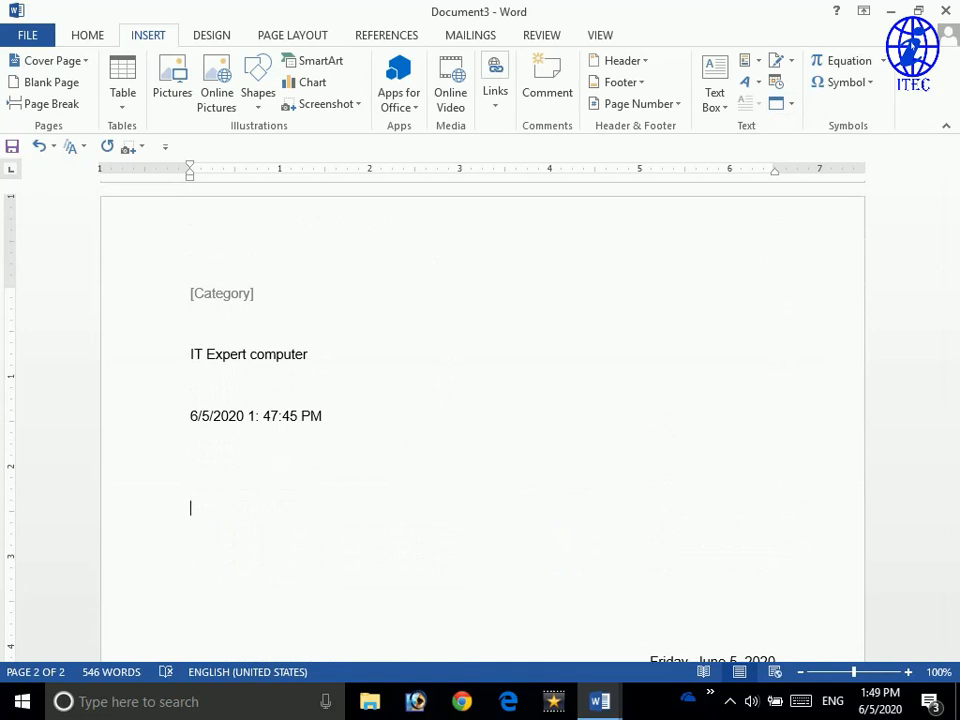
- Look through the whole list of object types available for creating a new embedded object
{"action": "left_click", "coordinate": [787, 108]}
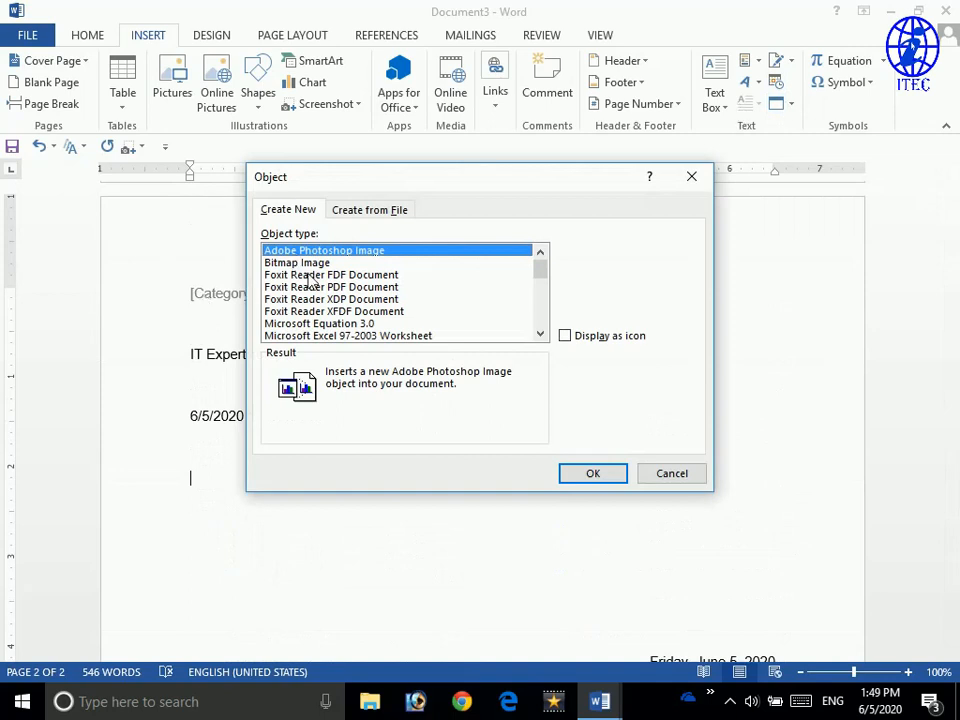
{"action": "left_click", "coordinate": [540, 335]}
{"action": "left_click", "coordinate": [540, 335]}
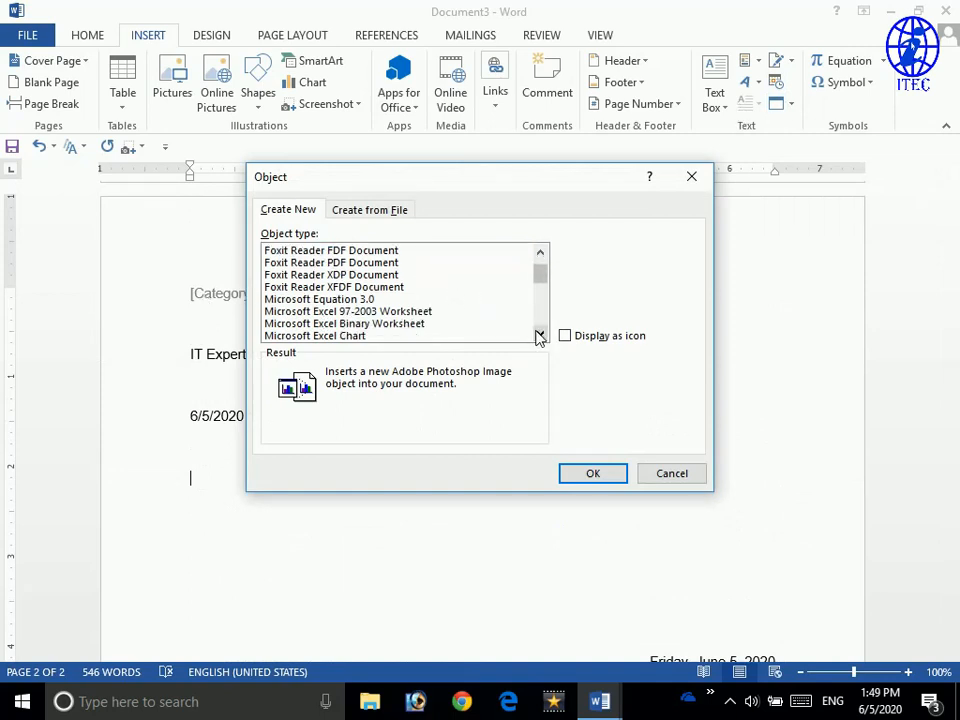
{"action": "left_click", "coordinate": [540, 335]}
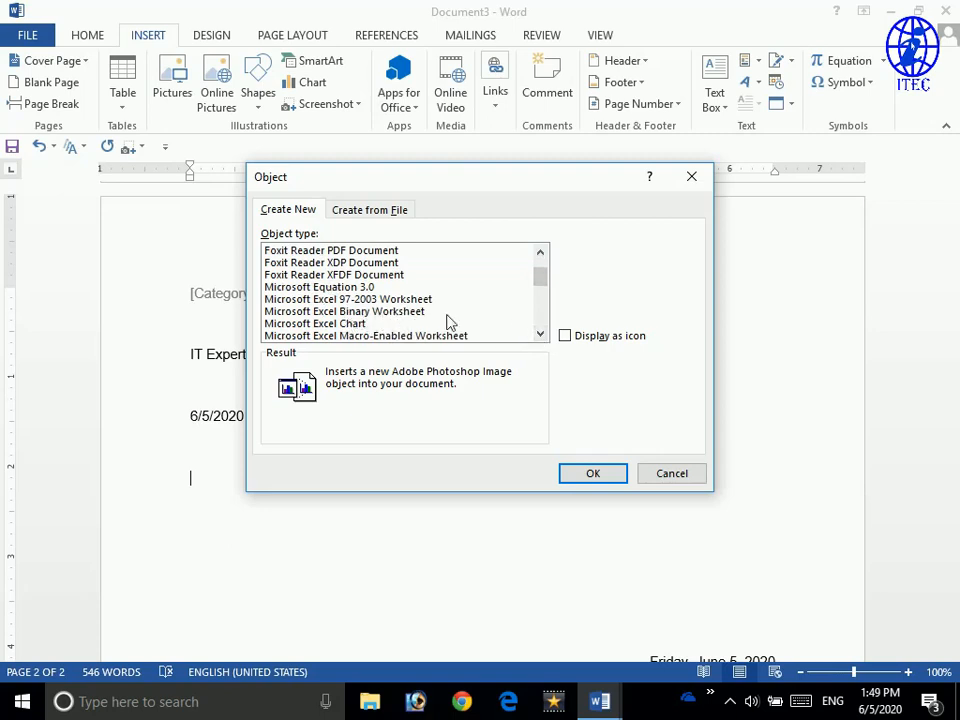
{"action": "left_click", "coordinate": [545, 336]}
{"action": "left_click", "coordinate": [545, 336]}
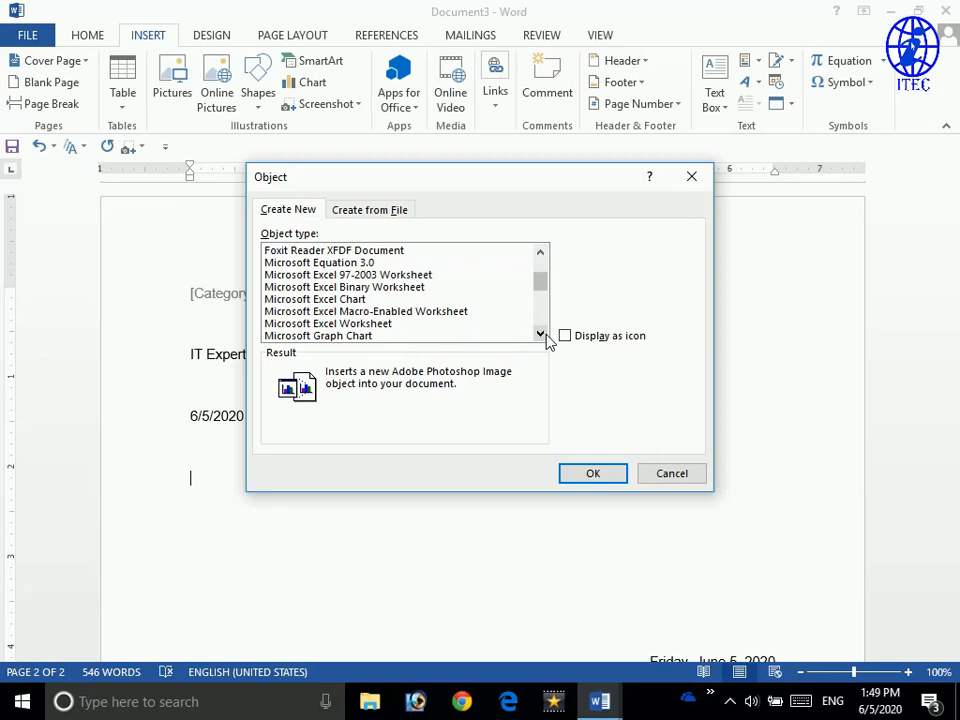
{"action": "left_click", "coordinate": [545, 336]}
{"action": "left_click", "coordinate": [545, 336]}
{"action": "left_click", "coordinate": [545, 336]}
{"action": "left_click", "coordinate": [545, 336]}
{"action": "left_click", "coordinate": [545, 336]}
{"action": "left_click", "coordinate": [545, 336]}
{"action": "left_click", "coordinate": [545, 336]}
{"action": "left_click", "coordinate": [541, 335]}
{"action": "left_click", "coordinate": [541, 335]}
{"action": "left_click", "coordinate": [541, 335]}
{"action": "left_click", "coordinate": [541, 335]}
{"action": "left_click", "coordinate": [541, 335]}
{"action": "left_click", "coordinate": [541, 335]}
{"action": "left_click", "coordinate": [541, 335]}
{"action": "left_click", "coordinate": [541, 335]}
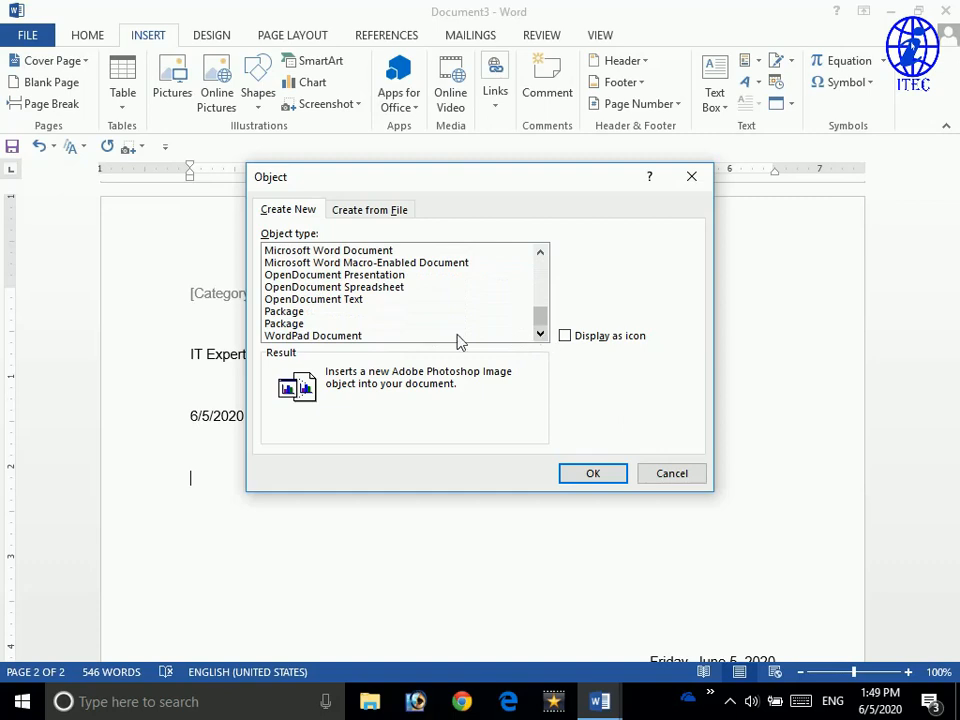
- Insert a new Microsoft Excel Worksheet object below the date-and-time line
{"action": "left_click", "coordinate": [541, 256]}
{"action": "left_click", "coordinate": [541, 256]}
{"action": "left_click", "coordinate": [541, 256]}
{"action": "left_click", "coordinate": [541, 256]}
{"action": "left_click", "coordinate": [541, 256]}
{"action": "left_click", "coordinate": [541, 256]}
{"action": "left_click", "coordinate": [541, 256]}
{"action": "left_click", "coordinate": [541, 256]}
{"action": "left_click", "coordinate": [541, 256]}
{"action": "left_click", "coordinate": [541, 256]}
{"action": "left_click", "coordinate": [541, 256]}
{"action": "left_click", "coordinate": [541, 256]}
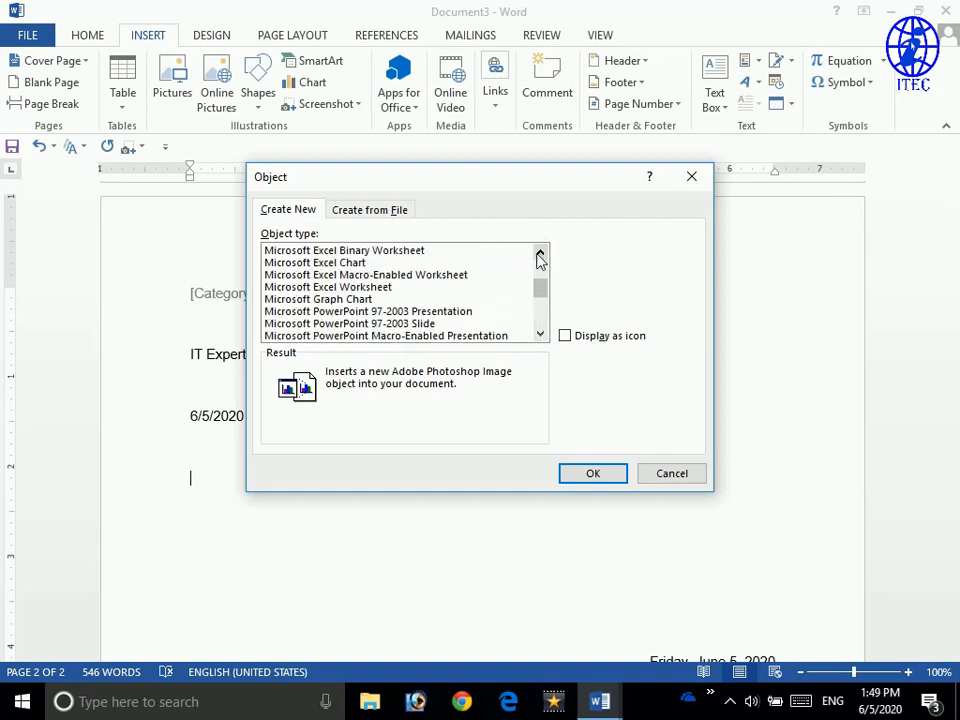
{"action": "left_click", "coordinate": [390, 288]}
{"action": "left_click", "coordinate": [596, 476]}
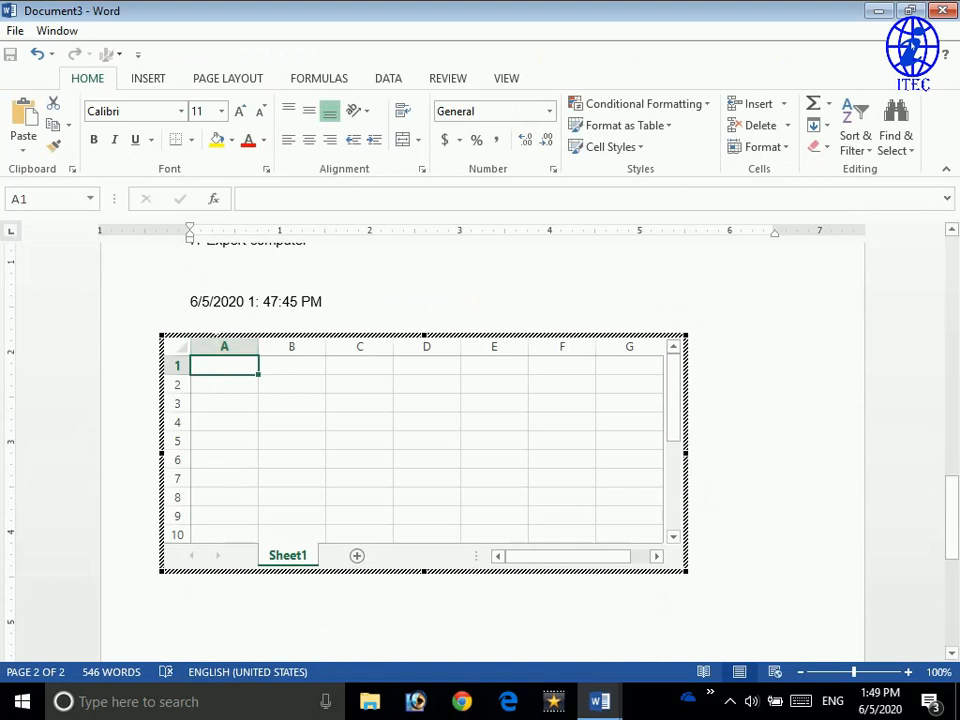
- Enter the headings Name in A1 and Address in B1 of the embedded worksheet
{"action": "type", "text": "NAme"}
{"action": "key", "text": "BackSpace"}
{"action": "key", "text": "BackSpace"}
{"action": "key", "text": "BackSpace"}
{"action": "type", "text": "ame"}
{"action": "key", "text": "Tab"}
{"action": "type", "text": "Address"}
{"action": "key", "text": "Tab"}
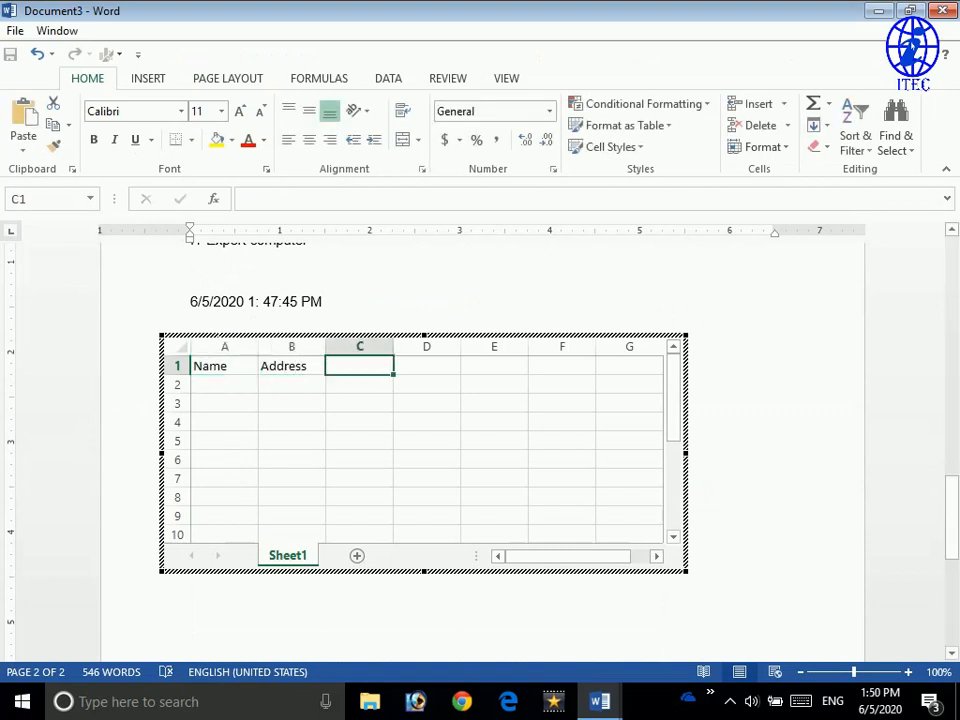
- Enter the heading Basic Salary in cell C1 of the embedded worksheet
{"action": "type", "text": "Basic"}
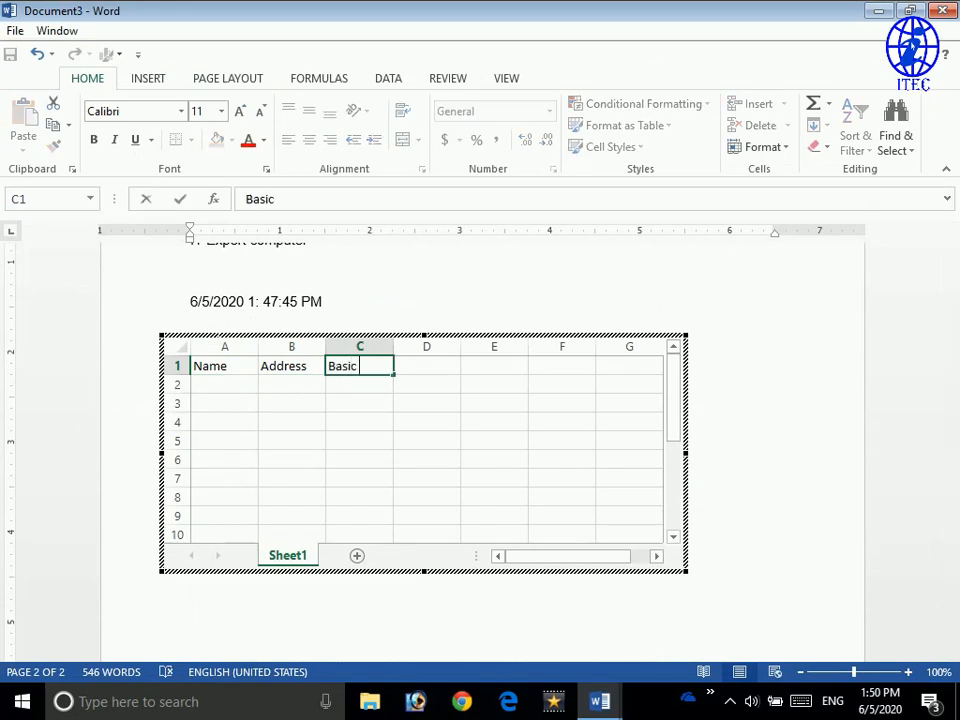
{"action": "key", "text": "Tab"}
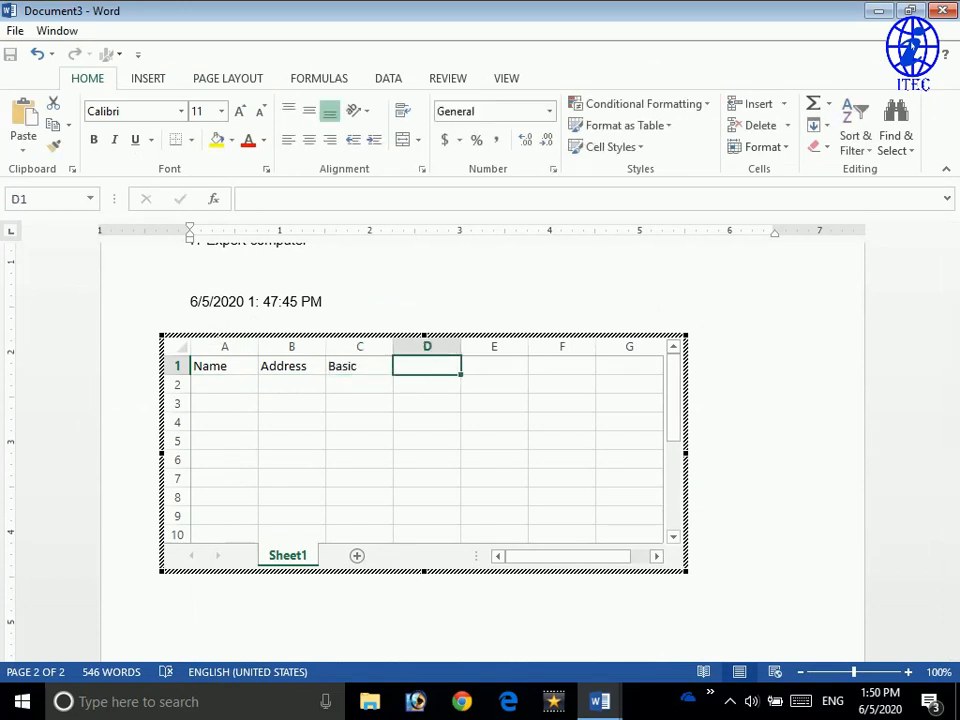
{"action": "key", "text": "Left"}
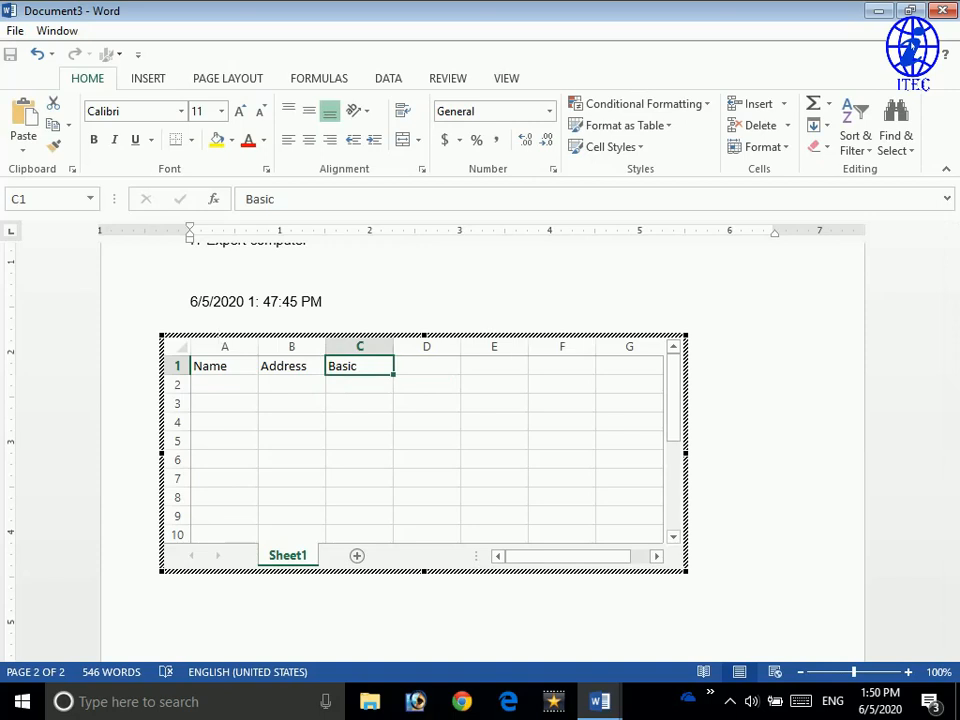
{"action": "type", "text": "Basic"}
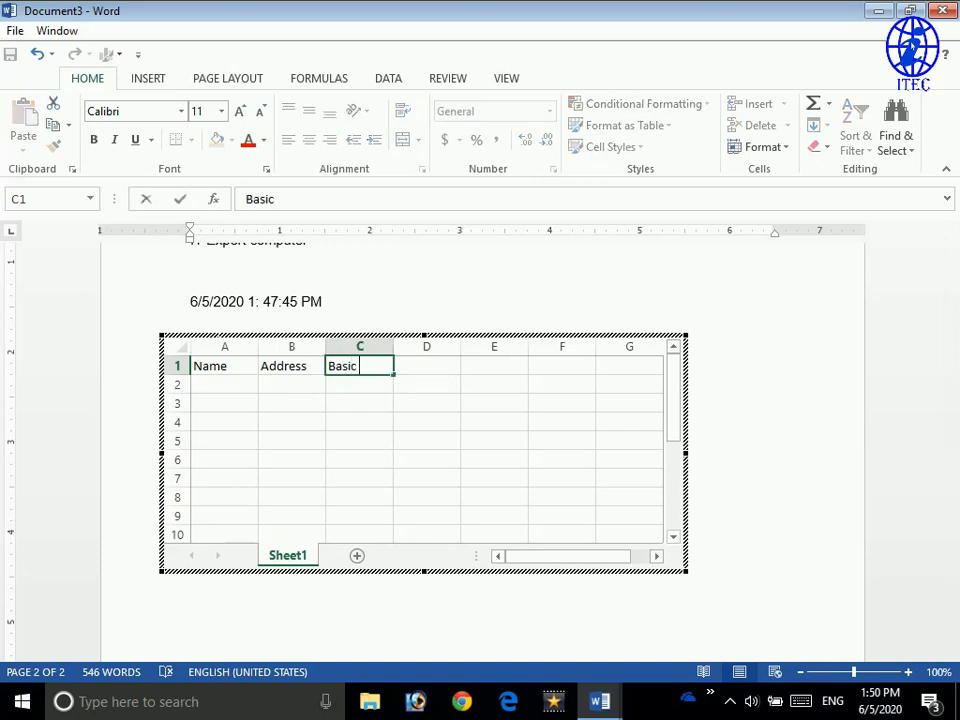
{"action": "type", "text": " Salary"}
{"action": "key", "text": "Tab"}
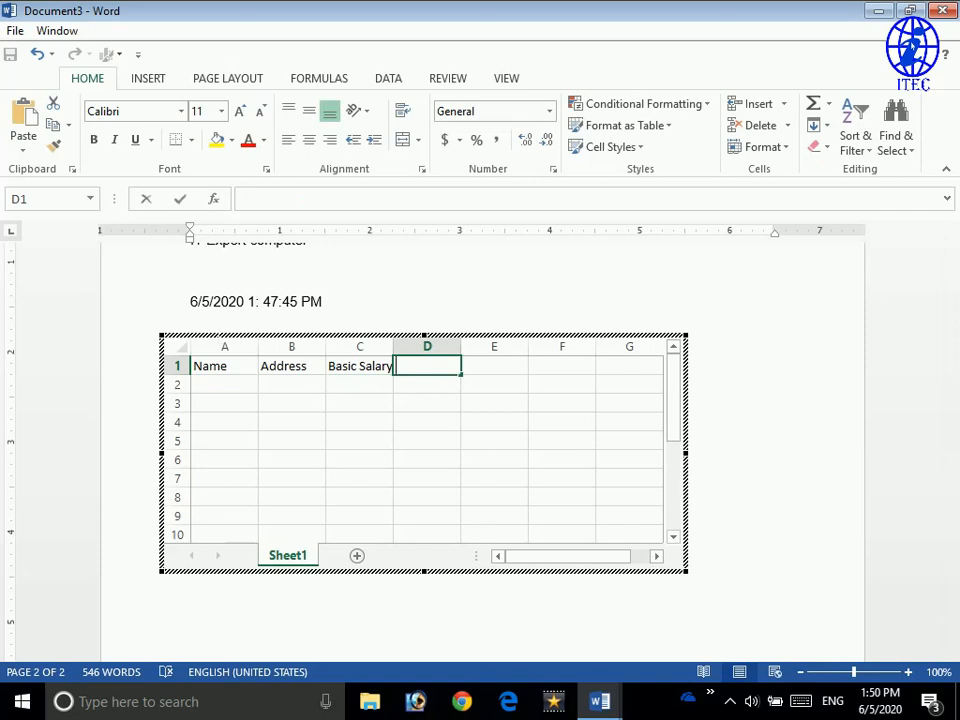
- Enter Bonus in D1 and Total salary in E1, and return from the embedded worksheet to the document
{"action": "type", "text": "Bonus"}
{"action": "key", "text": "Tab"}
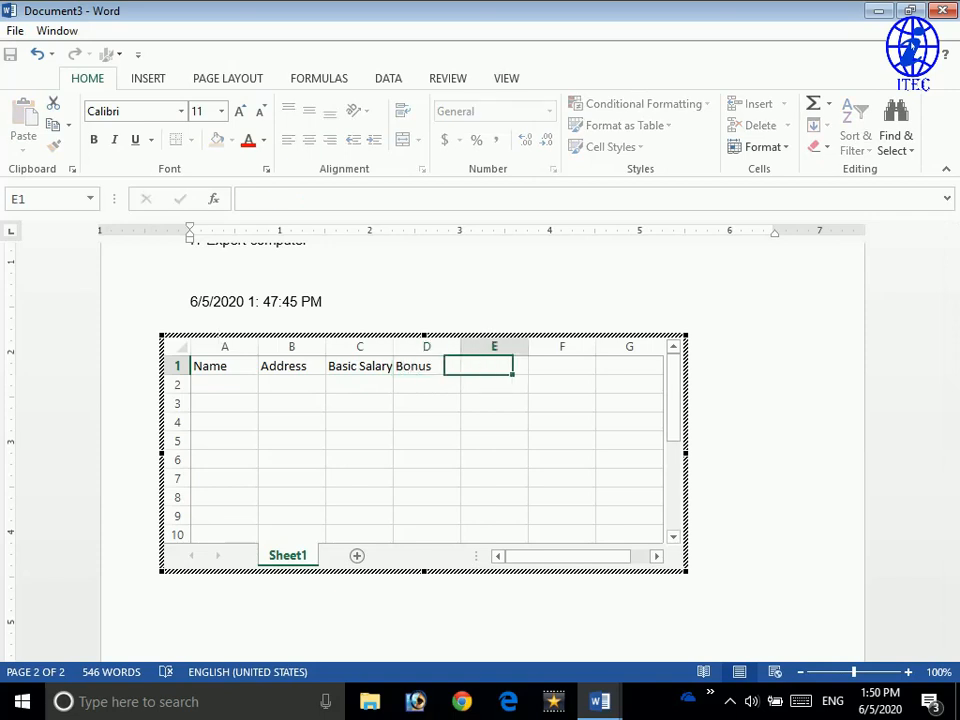
{"action": "type", "text": "Total s"}
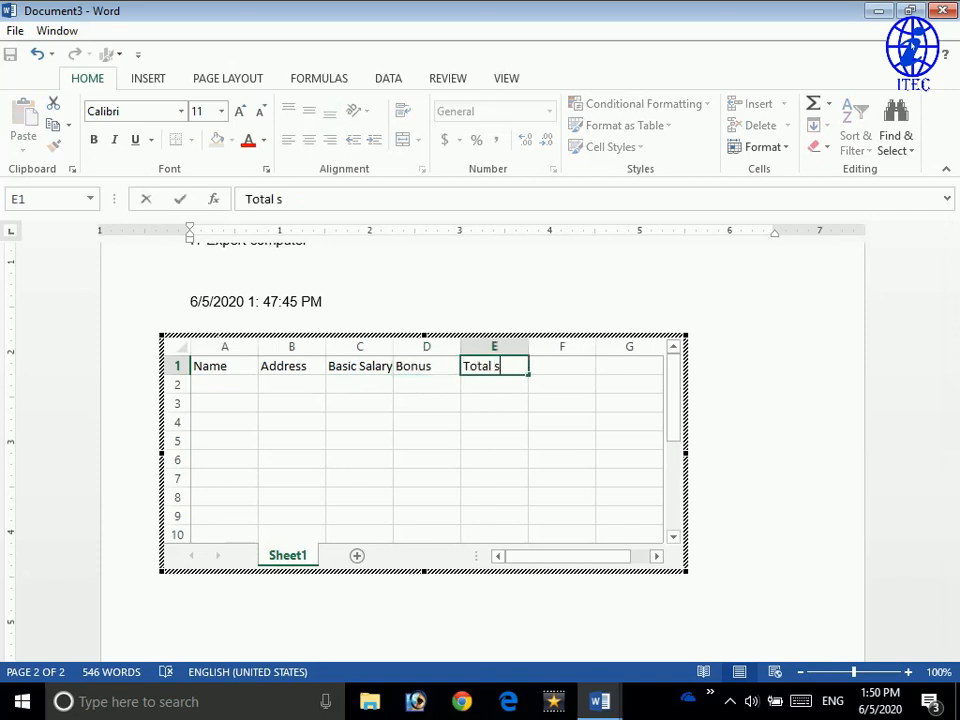
{"action": "type", "text": "alary6"}
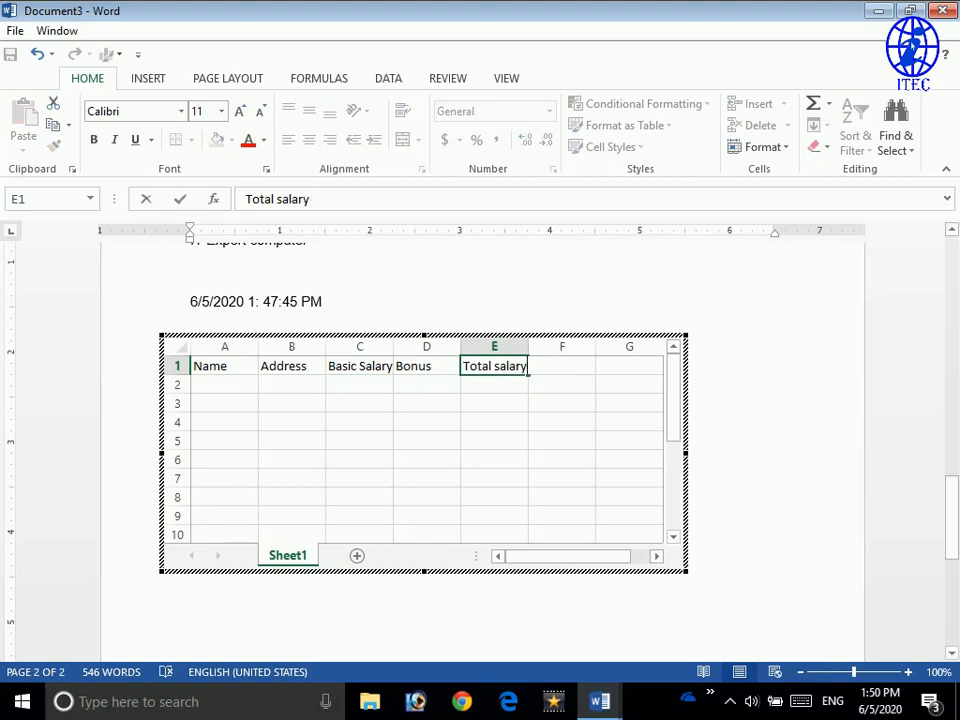
{"action": "left_click", "coordinate": [362, 317]}
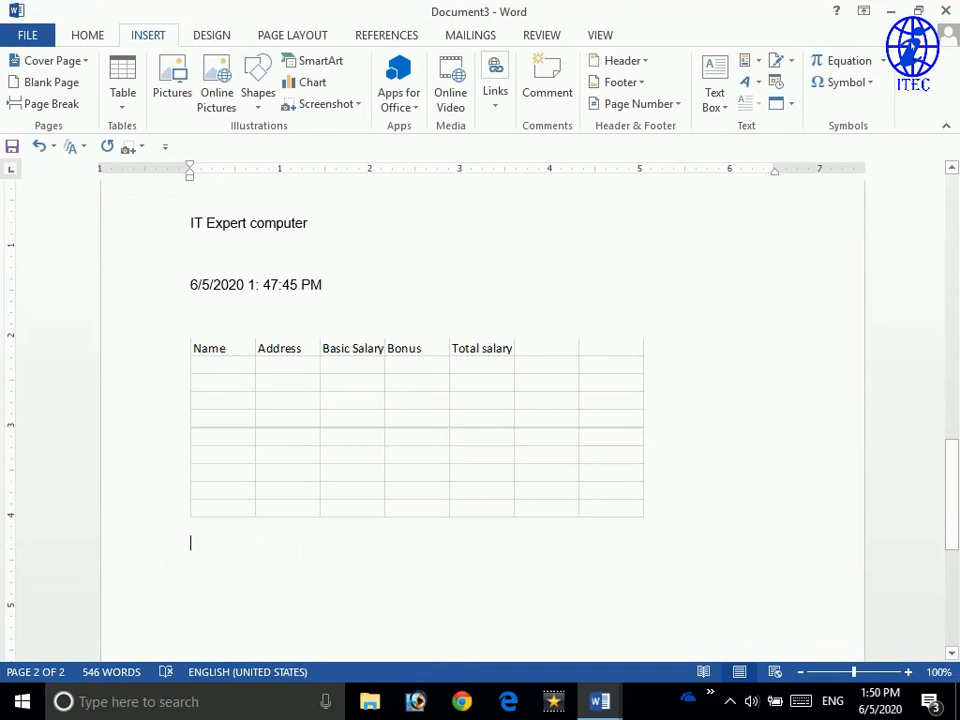
- Insert a new Microsoft PowerPoint Slide object below the embedded worksheet
{"action": "left_click", "coordinate": [796, 111]}
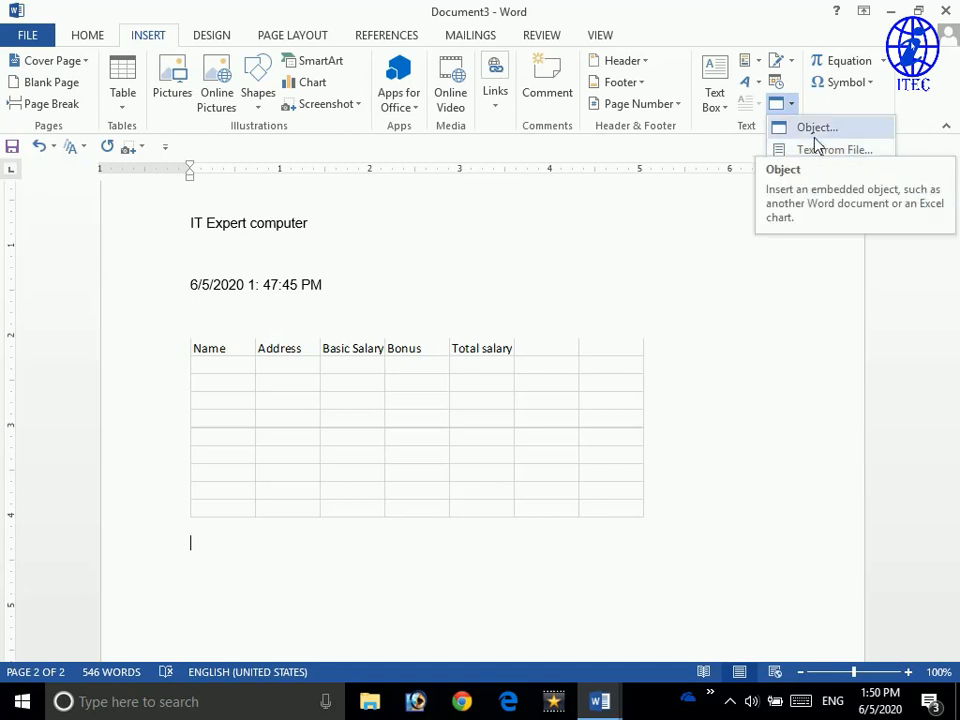
{"action": "left_click", "coordinate": [817, 130]}
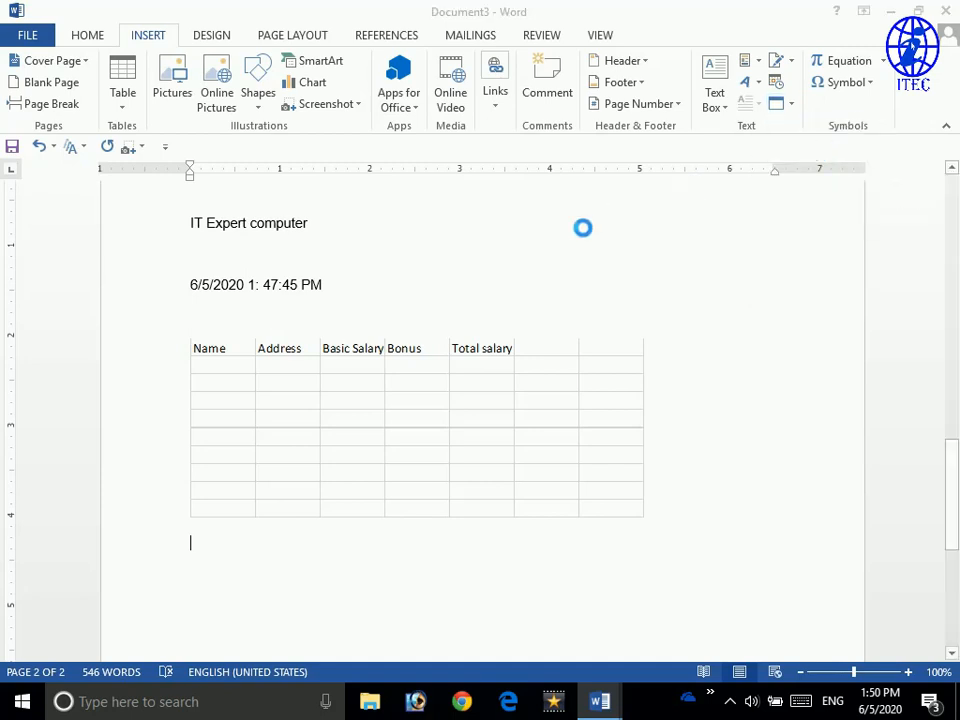
{"action": "key", "text": "Down"}
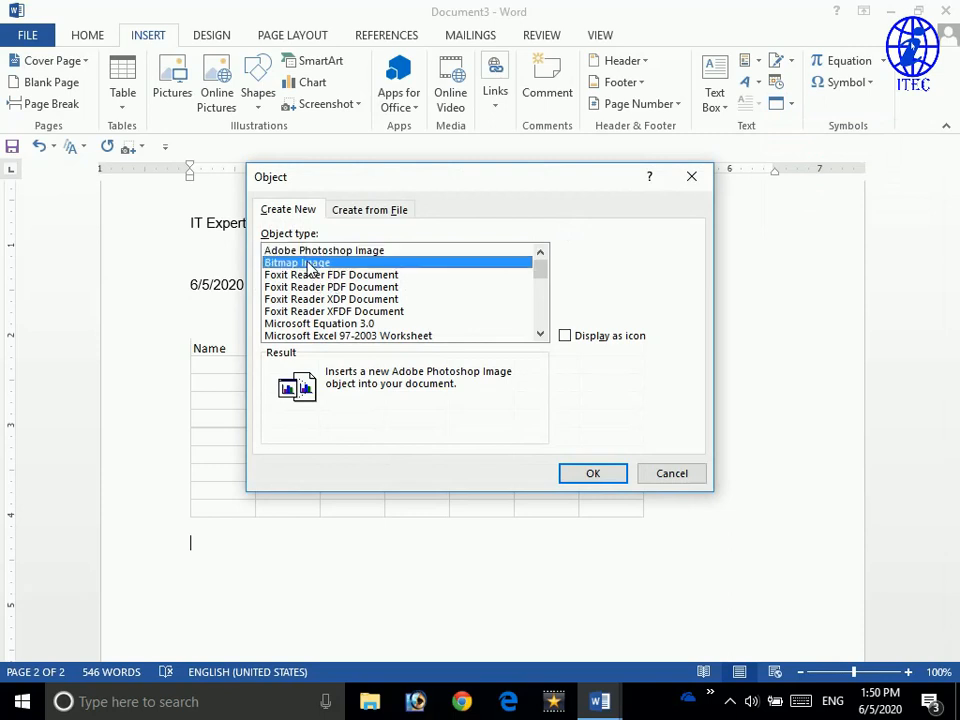
{"action": "left_click", "coordinate": [540, 335]}
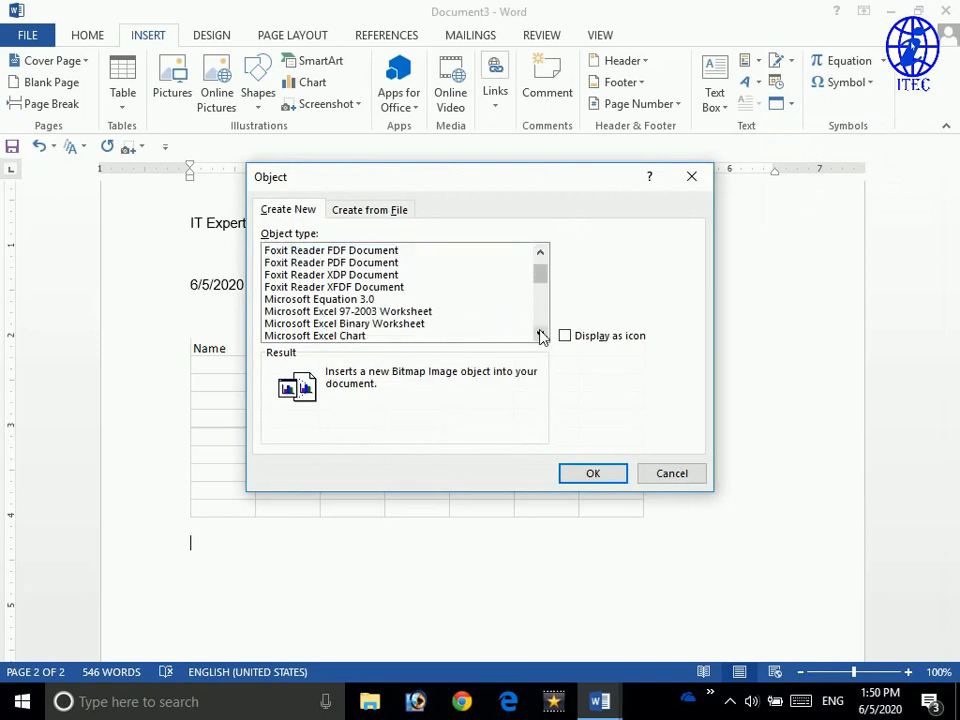
{"action": "left_click", "coordinate": [541, 336]}
{"action": "left_click", "coordinate": [541, 336]}
{"action": "left_click", "coordinate": [541, 336]}
{"action": "left_click", "coordinate": [541, 336]}
{"action": "left_click", "coordinate": [541, 336]}
{"action": "left_click", "coordinate": [541, 336]}
{"action": "left_click", "coordinate": [541, 336]}
{"action": "left_click", "coordinate": [541, 336]}
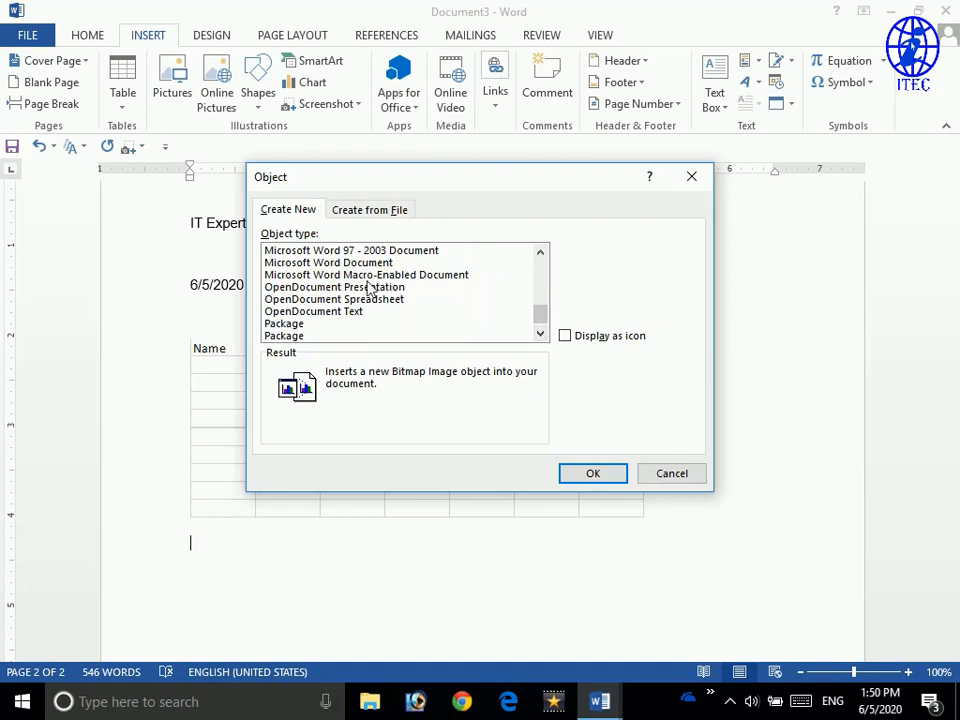
{"action": "left_click", "coordinate": [541, 256]}
{"action": "left_click", "coordinate": [541, 256]}
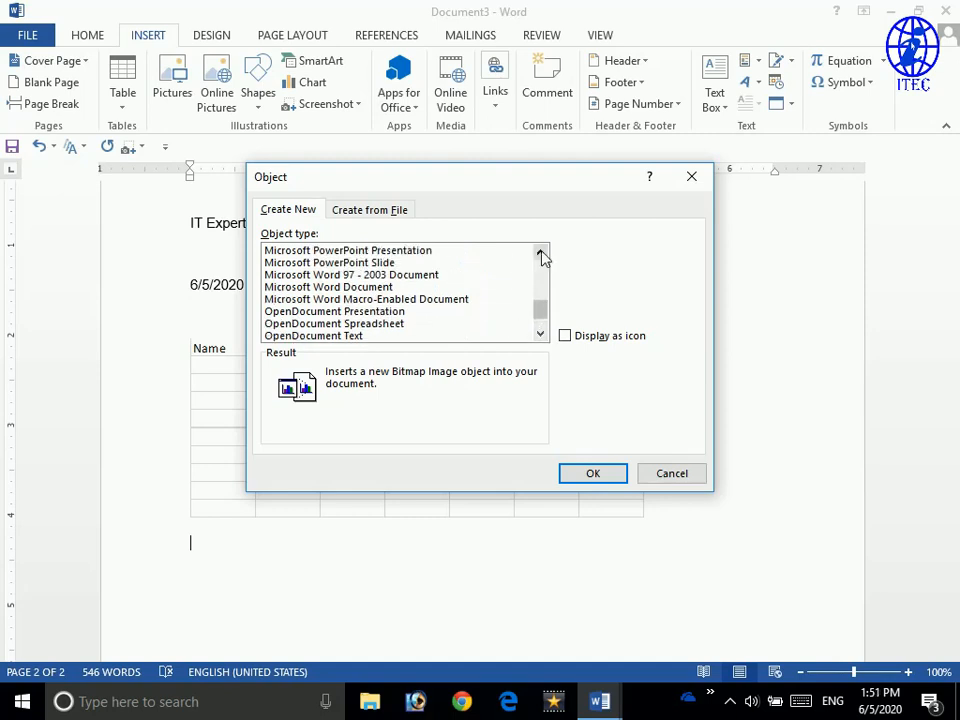
{"action": "left_click", "coordinate": [541, 256]}
{"action": "left_click", "coordinate": [391, 276]}
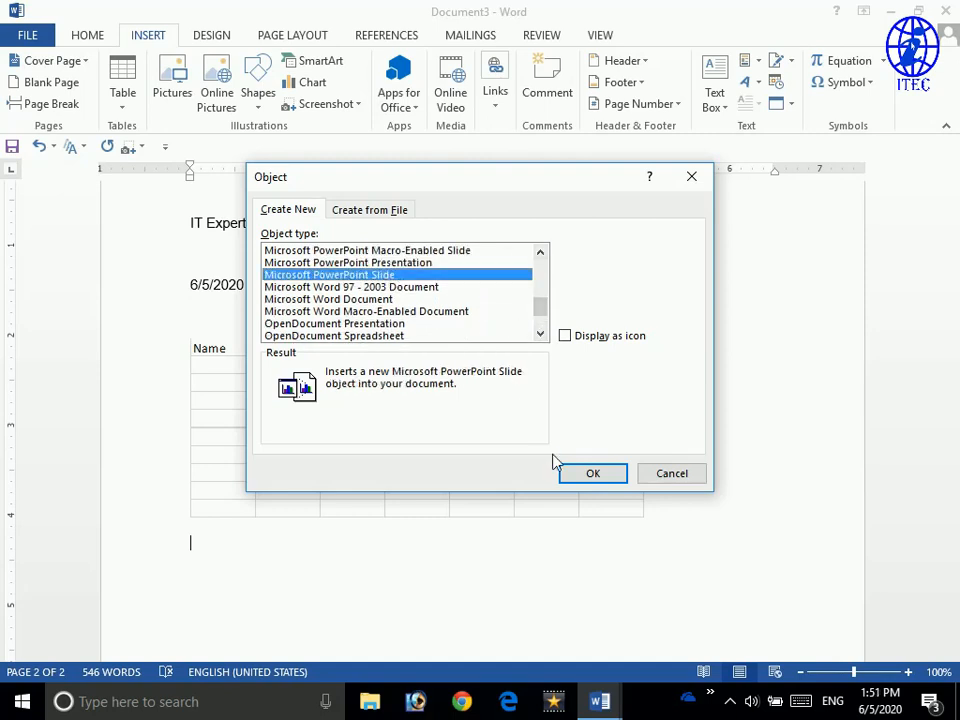
{"action": "left_click", "coordinate": [583, 473]}
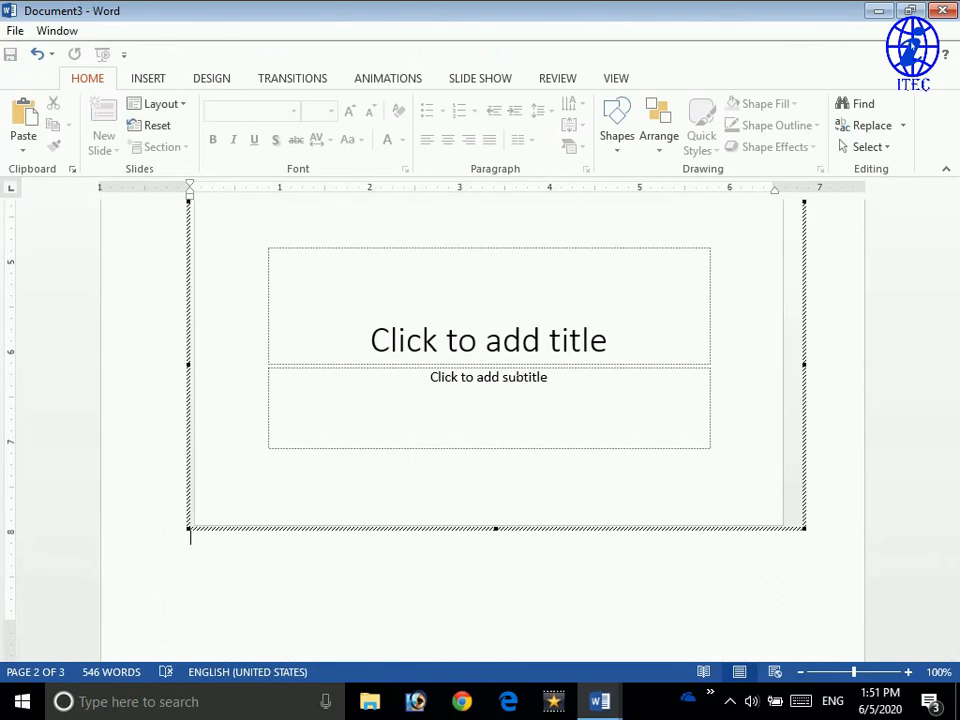
- Title the embedded slide "IT Expert computer", return to the document and select the slide object
{"action": "left_click", "coordinate": [489, 368]}
{"action": "left_click", "coordinate": [489, 345]}
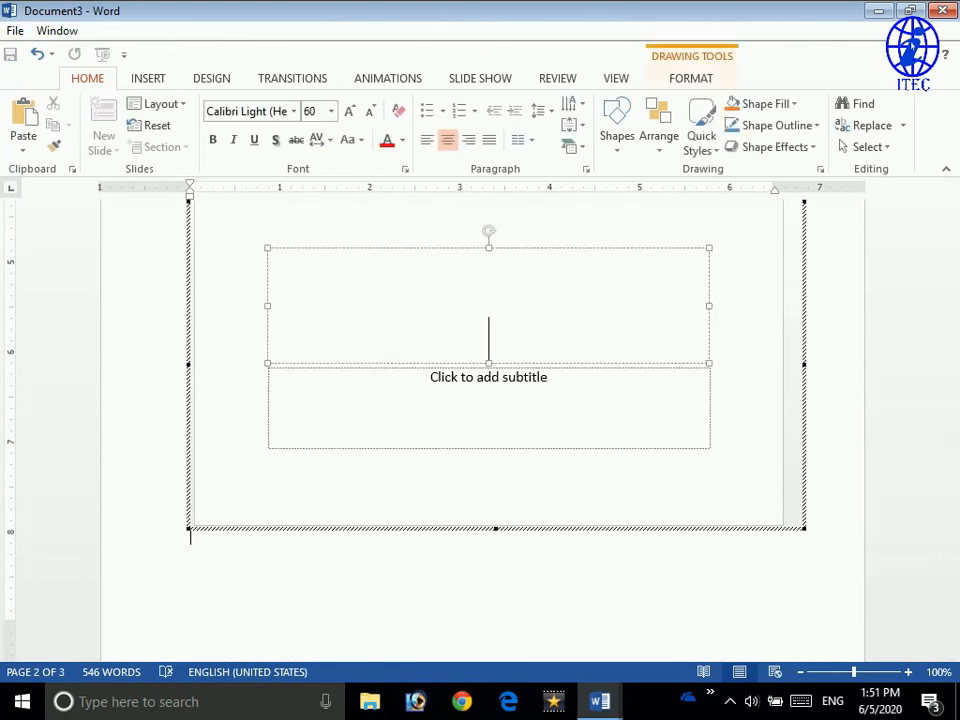
{"action": "type", "text": "IT Expert"}
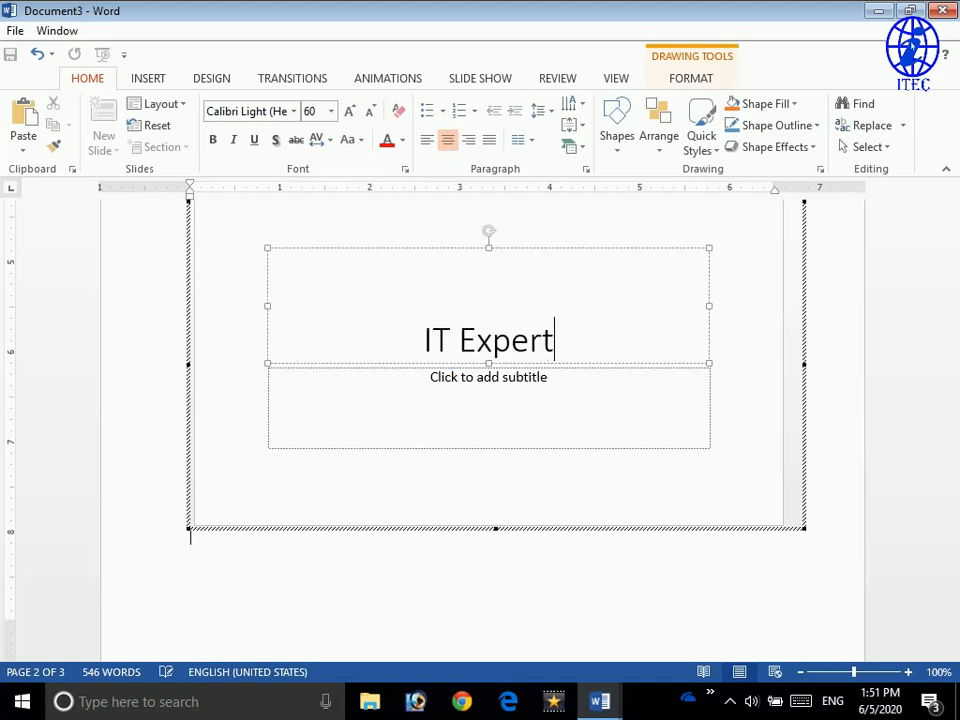
{"action": "type", "text": " comp"}
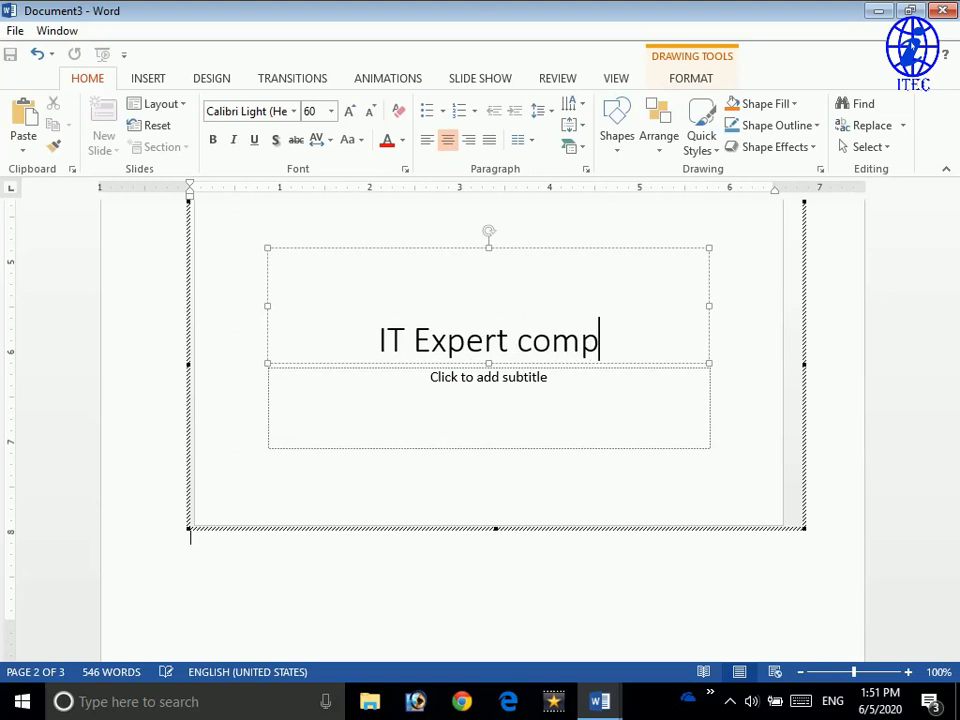
{"action": "type", "text": "utetr\\"}
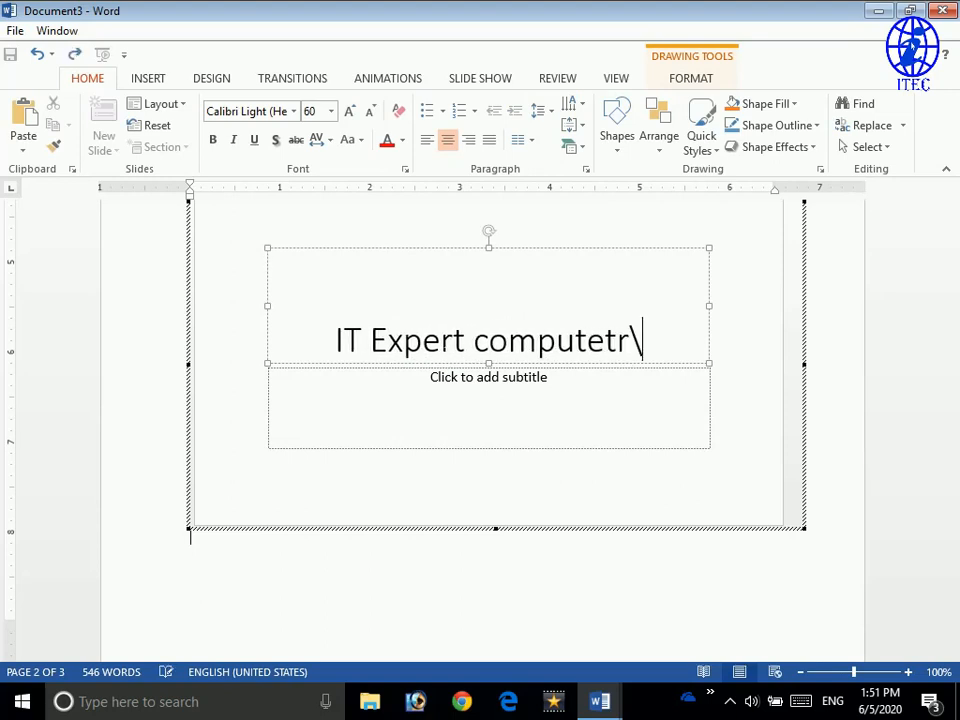
{"action": "key", "text": "BackSpace"}
{"action": "key", "text": "BackSpace"}
{"action": "key", "text": "BackSpace"}
{"action": "key", "text": "BackSpace"}
{"action": "key", "text": "BackSpace"}
{"action": "key", "text": "BackSpace"}
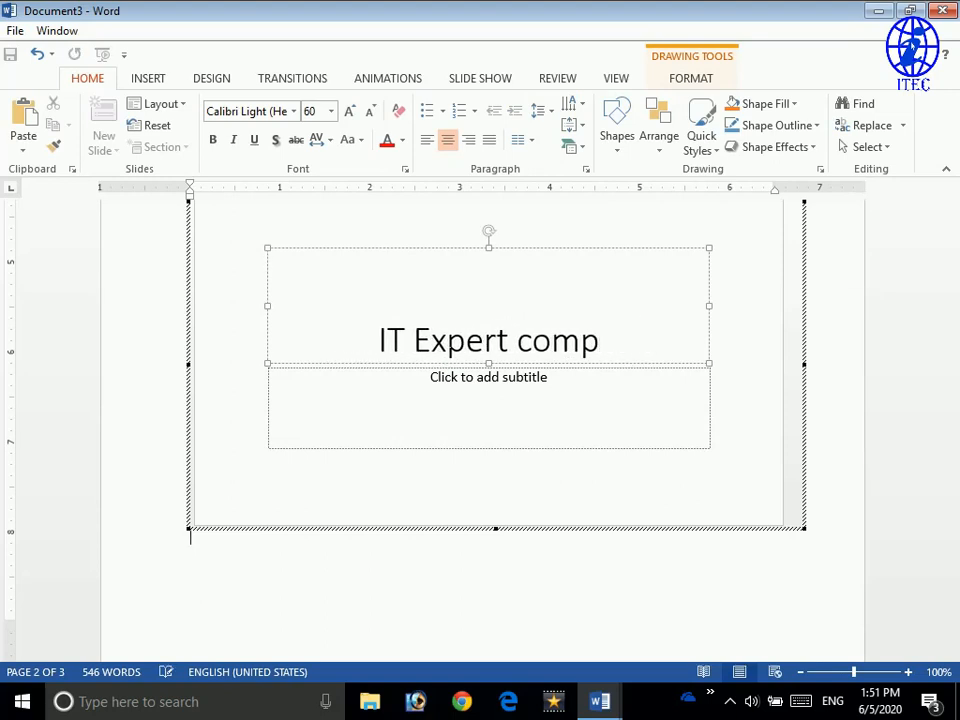
{"action": "type", "text": "uter"}
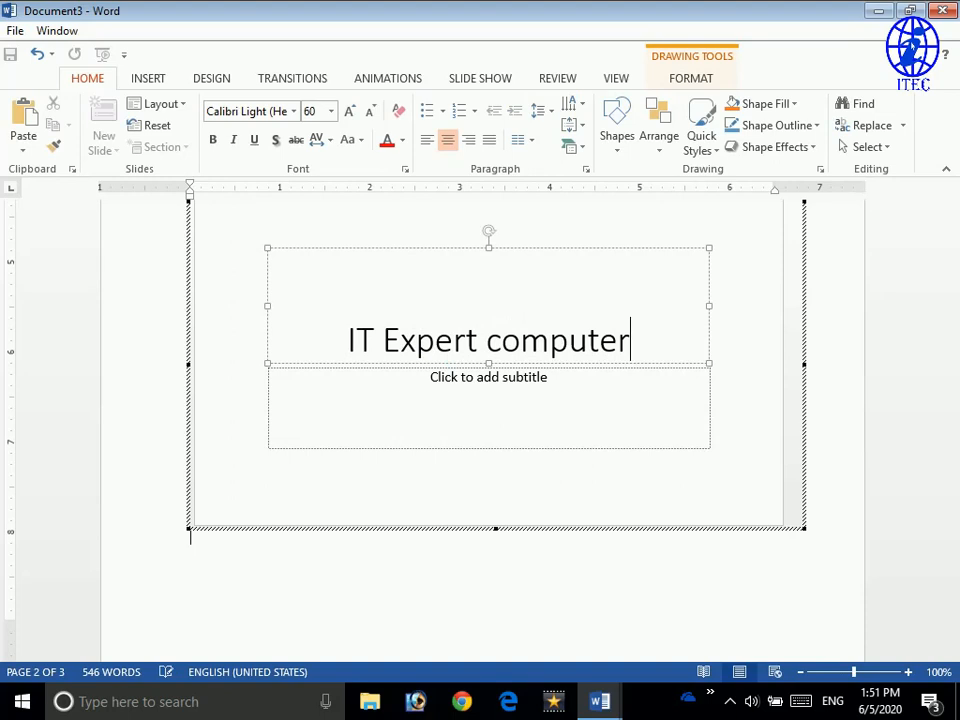
{"action": "left_click", "coordinate": [870, 362]}
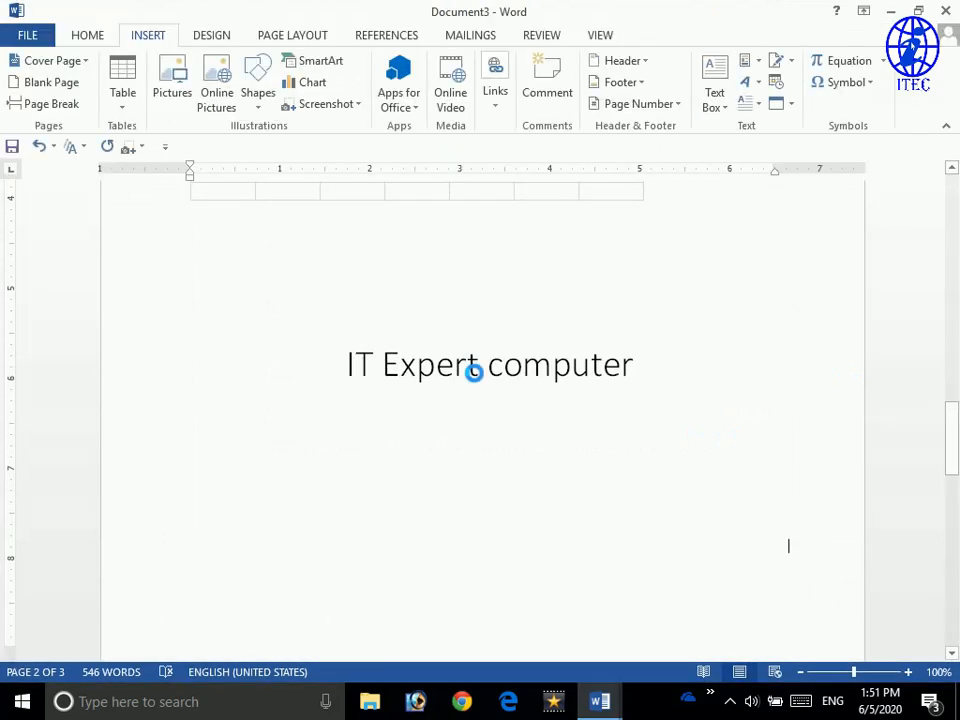
{"action": "left_click", "coordinate": [493, 452]}
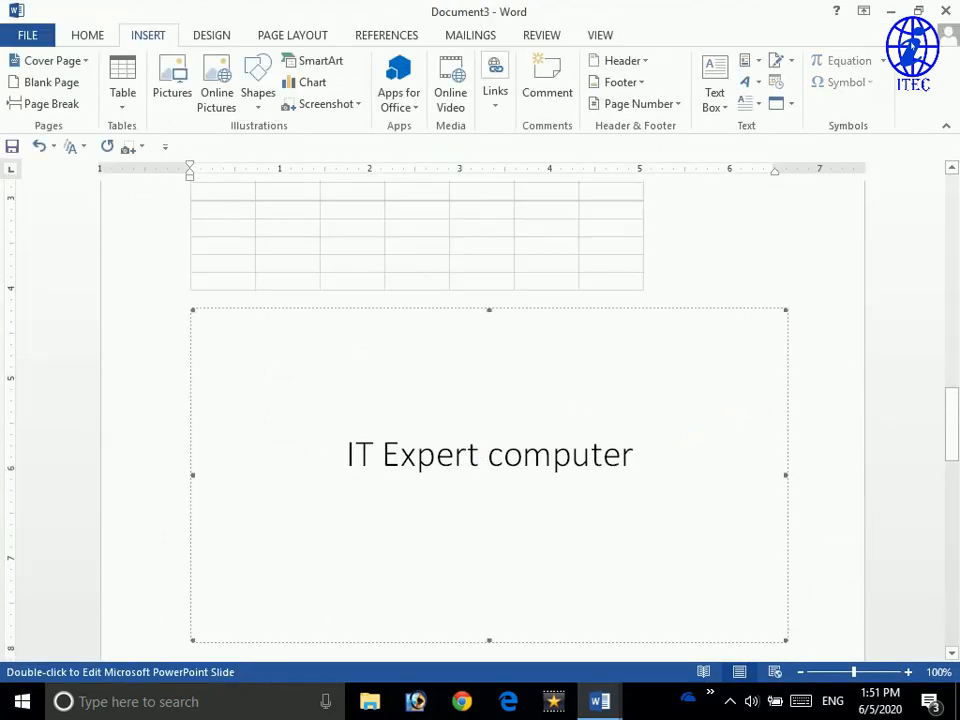
- Open the embedded PowerPoint slide for editing, return to the document and delete the slide object
{"action": "double_click", "coordinate": [543, 326]}
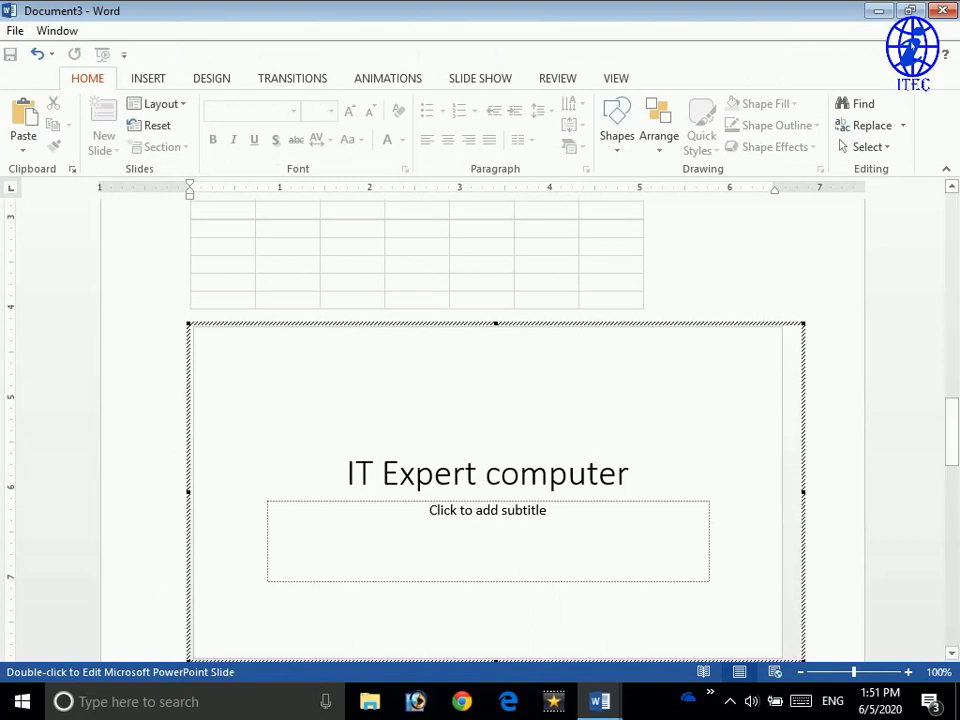
{"action": "left_click", "coordinate": [703, 289]}
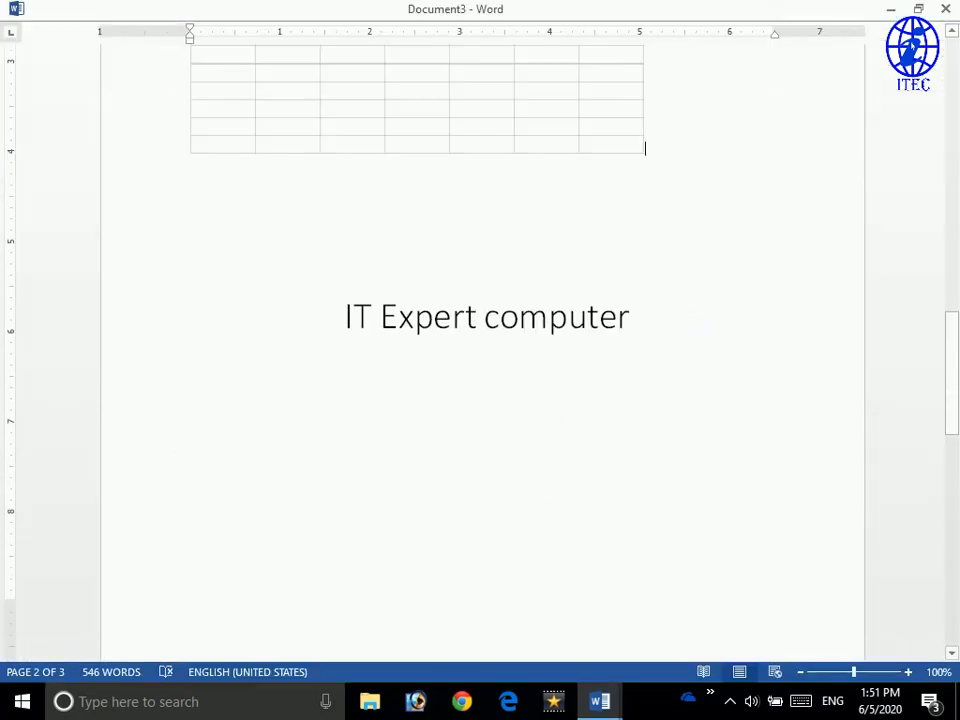
{"action": "left_click", "coordinate": [579, 407]}
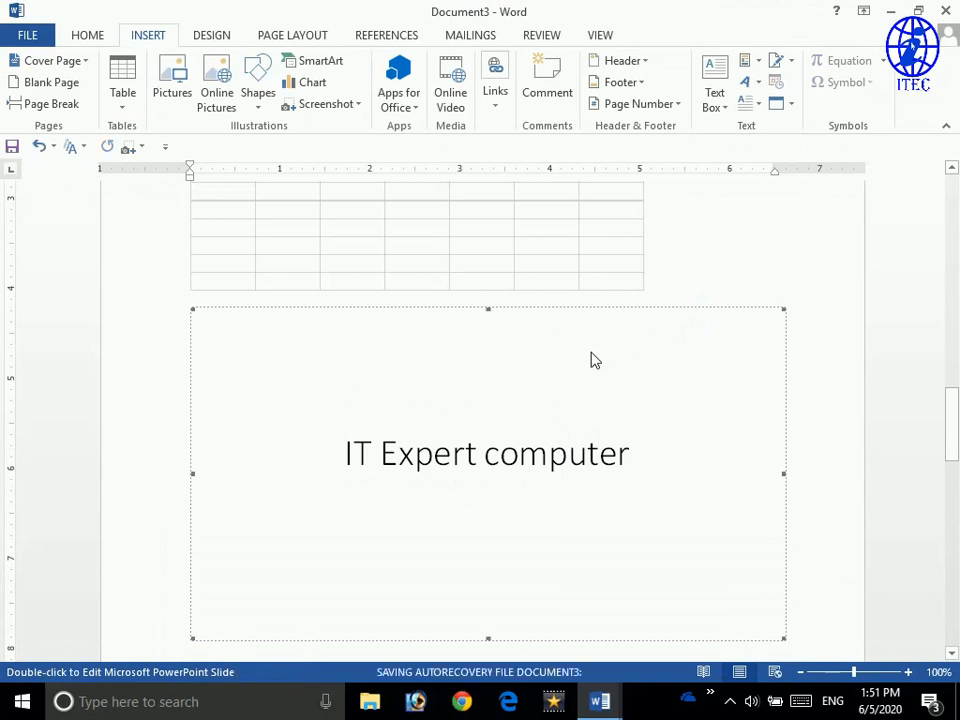
{"action": "key", "text": "Delete"}
{"action": "scroll", "coordinate": [480, 400], "scroll_direction": "up", "scroll_amount": 5}
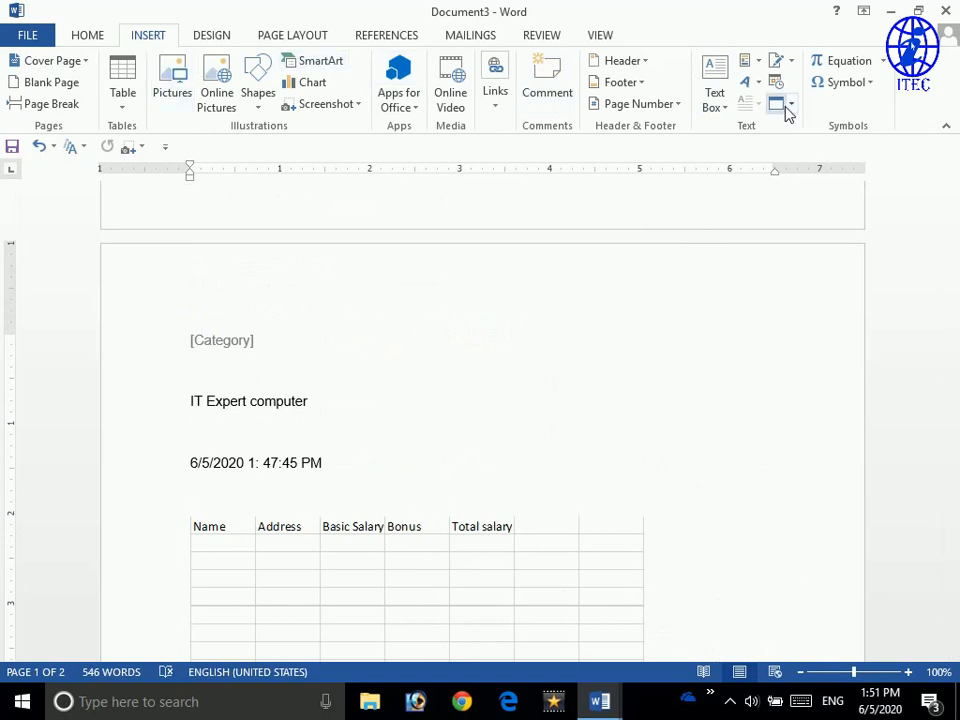
- Add four blank lines after the paragraph on page 1 ending "formatting letters to create all kinds of document."
{"action": "scroll", "coordinate": [696, 268], "scroll_direction": "down", "scroll_amount": 10}
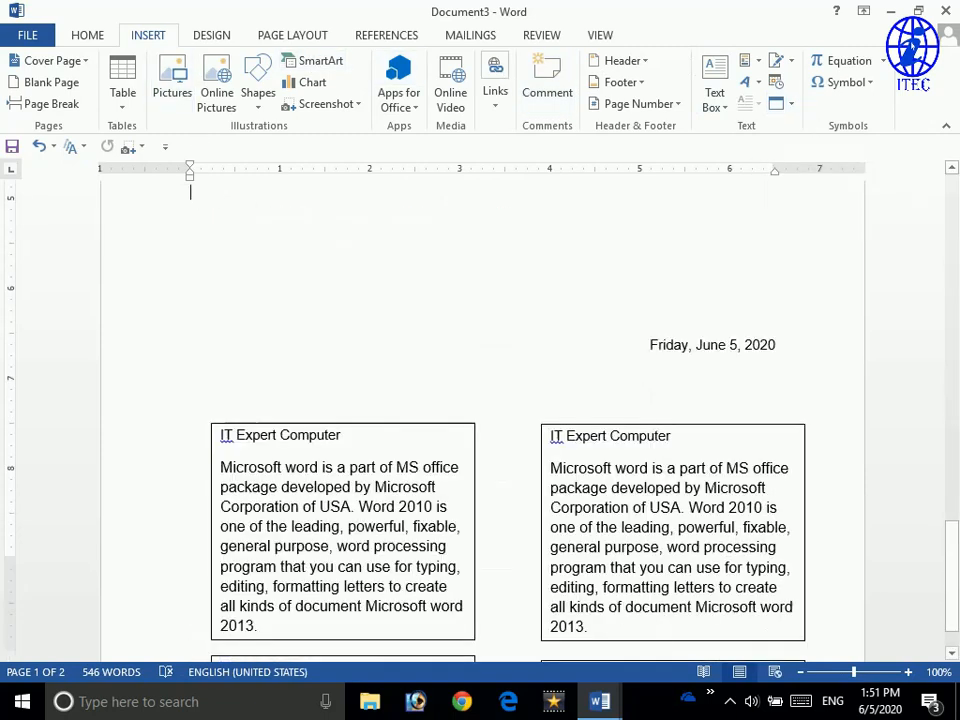
{"action": "scroll", "coordinate": [190, 192], "scroll_direction": "down", "scroll_amount": 1}
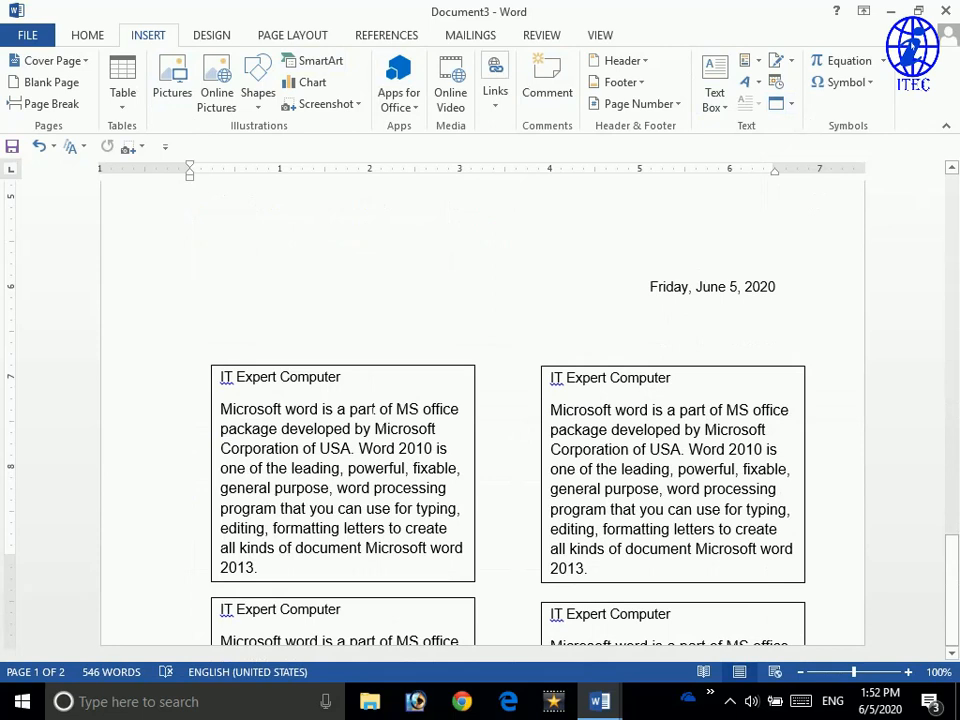
{"action": "scroll", "coordinate": [375, 409], "scroll_direction": "up", "scroll_amount": 15}
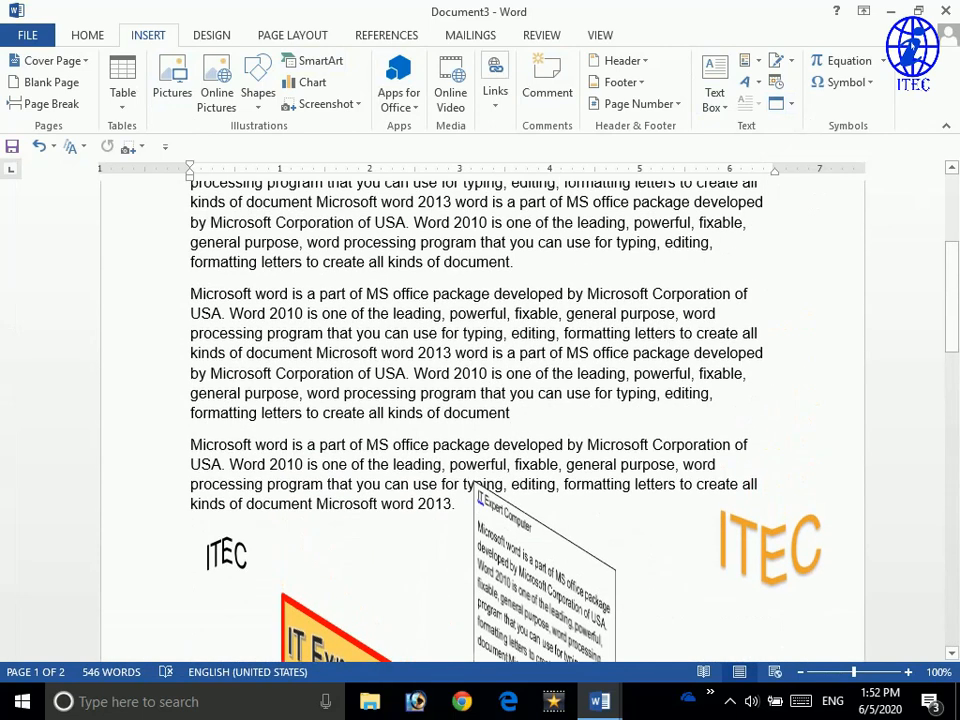
{"action": "left_click", "coordinate": [515, 262]}
{"action": "key", "text": "Return"}
{"action": "key", "text": "Return"}
{"action": "key", "text": "Return"}
{"action": "key", "text": "Return"}
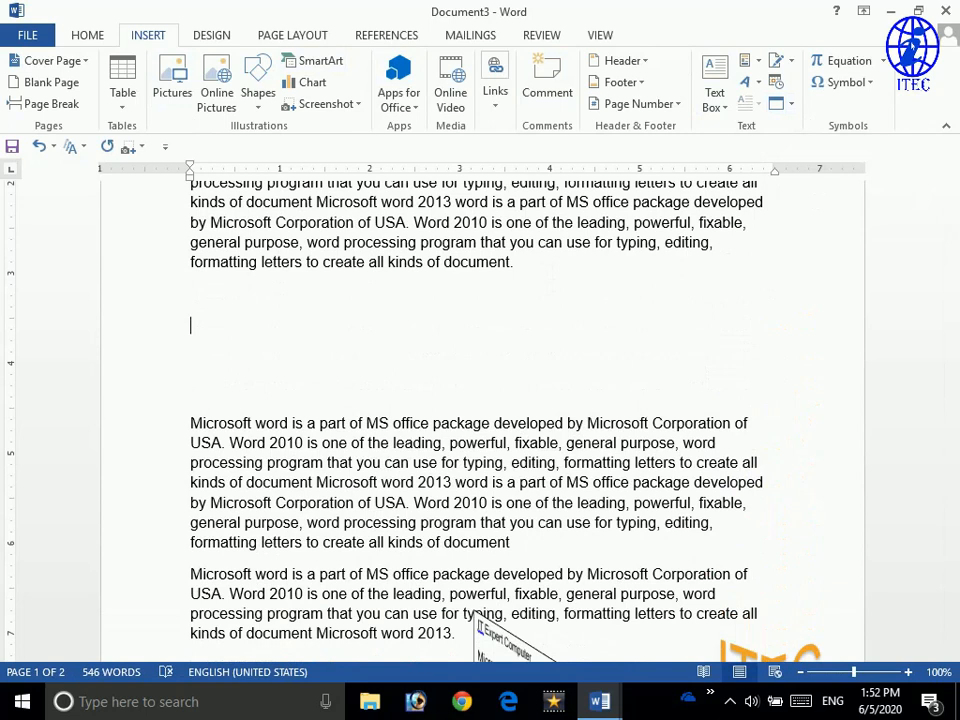
- Insert the text of the ITEC Doc file from the Documents folder into the blank space between the paragraphs
{"action": "left_click", "coordinate": [792, 106]}
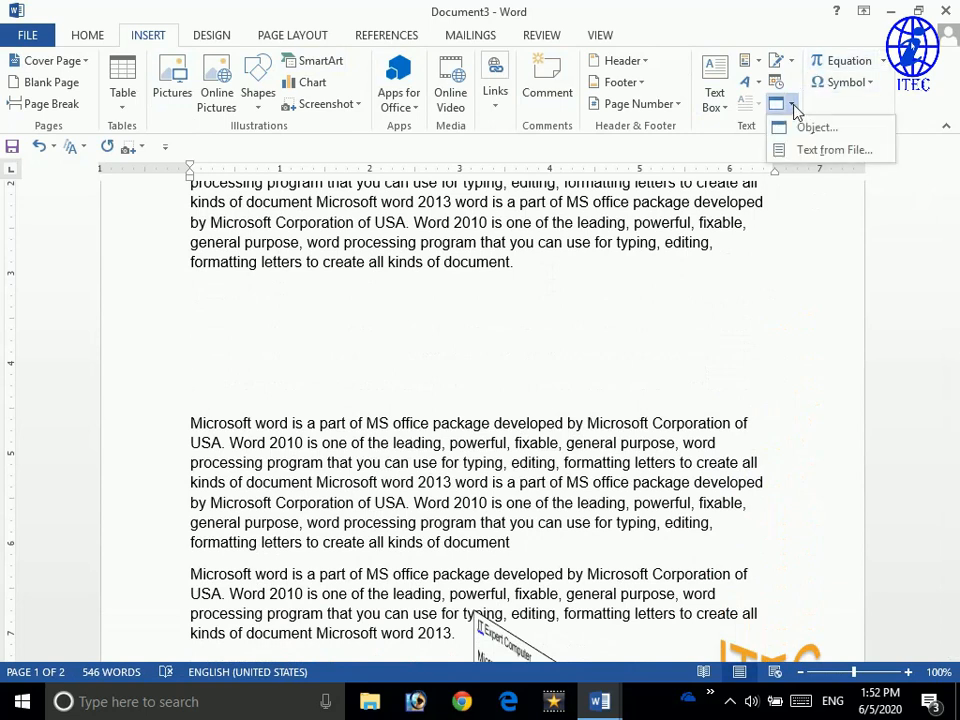
{"action": "left_click", "coordinate": [800, 150]}
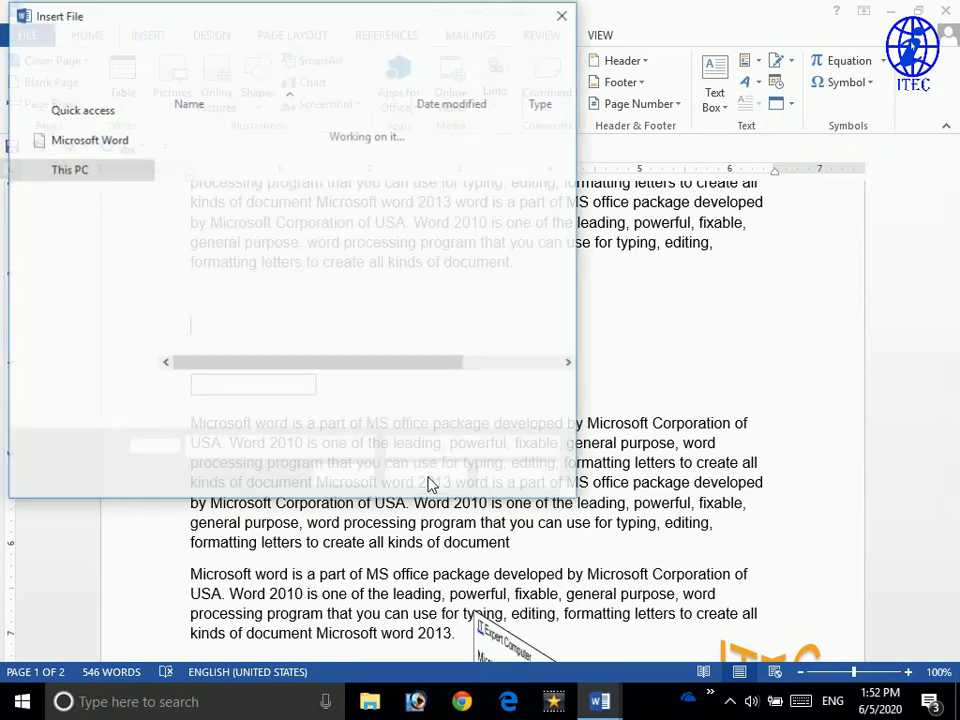
{"action": "scroll", "coordinate": [325, 230], "scroll_direction": "down", "scroll_amount": 1}
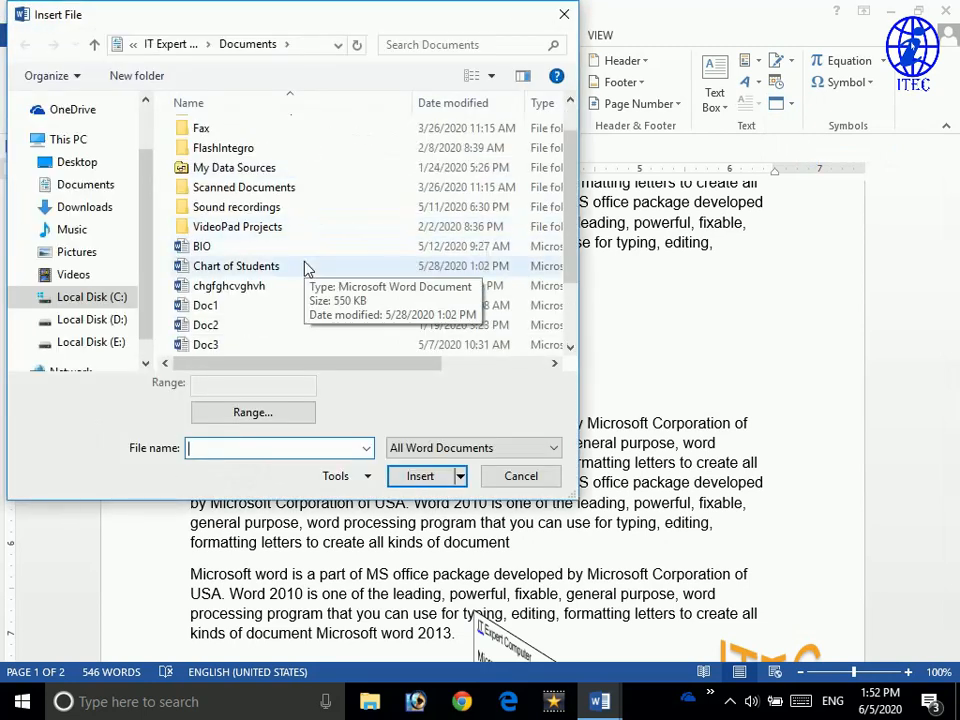
{"action": "scroll", "coordinate": [255, 300], "scroll_direction": "down", "scroll_amount": 2}
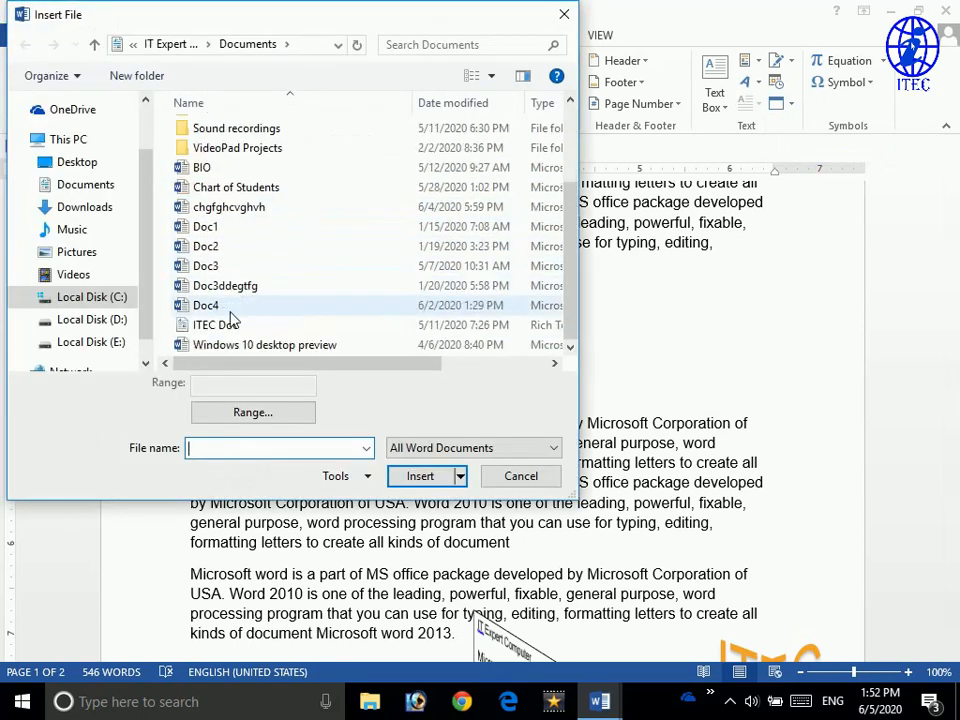
{"action": "left_click", "coordinate": [248, 330]}
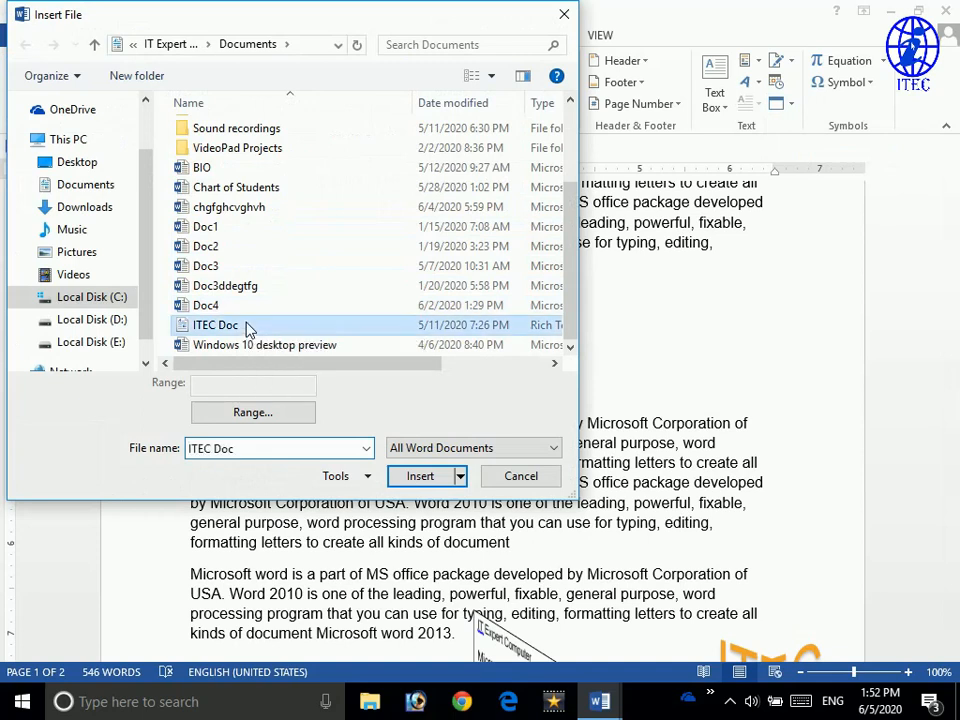
{"action": "left_click", "coordinate": [420, 477]}
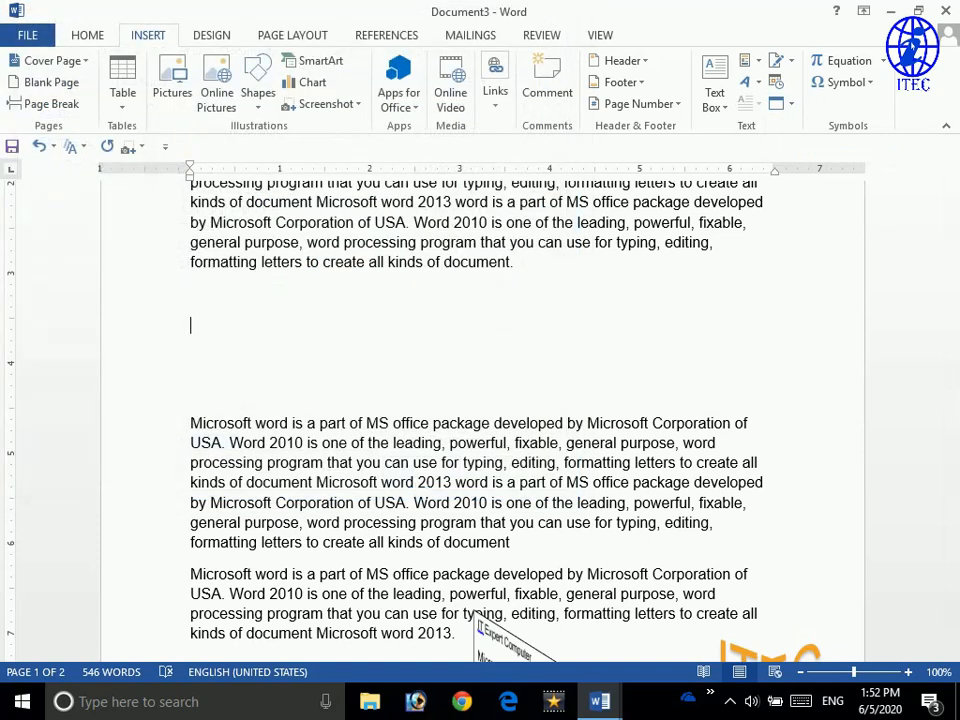
- Examine the inserted IT Expert Computer heading and its paragraphs against the surrounding Microsoft word 2013 text
{"action": "scroll", "coordinate": [411, 271], "scroll_direction": "up", "scroll_amount": 6}
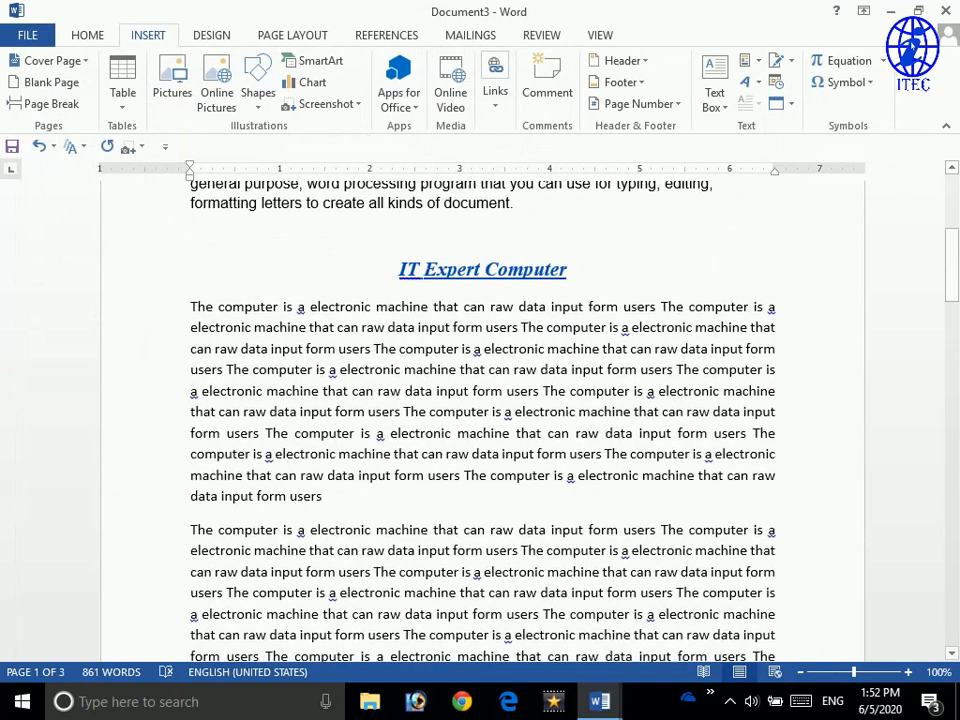
{"action": "triple_click", "coordinate": [482, 269]}
{"action": "left_click_drag", "start_coordinate": [190, 306], "coordinate": [600, 690]}
{"action": "mouse_move", "coordinate": [602, 700]}
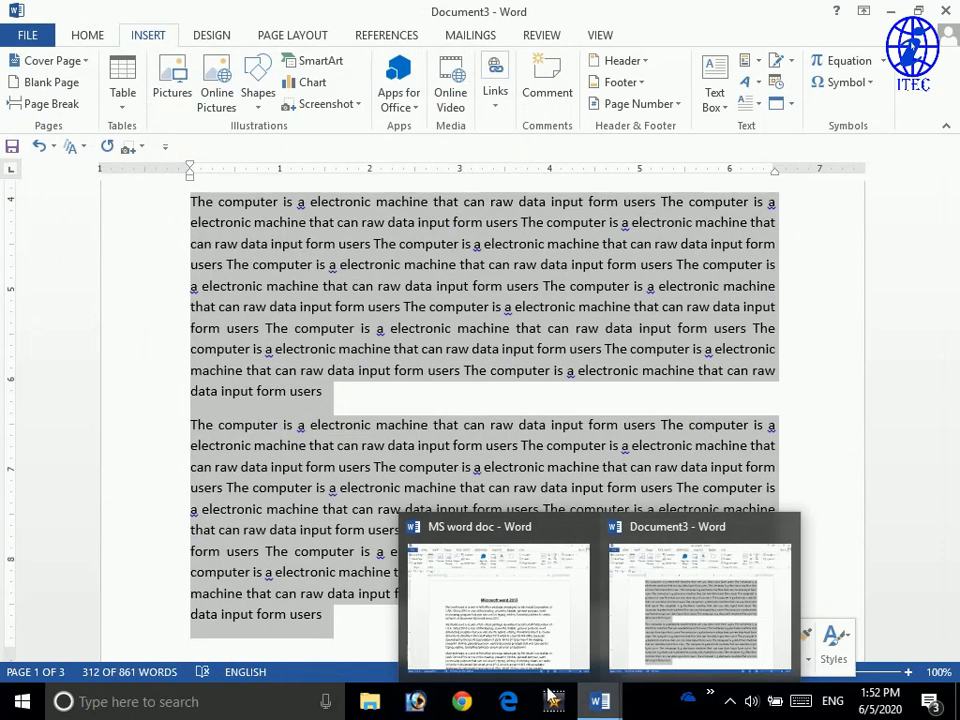
{"action": "left_click", "coordinate": [295, 369]}
{"action": "scroll", "coordinate": [295, 369], "scroll_direction": "up", "scroll_amount": 8}
{"action": "scroll", "coordinate": [404, 253], "scroll_direction": "down", "scroll_amount": 3}
{"action": "scroll", "coordinate": [404, 253], "scroll_direction": "up", "scroll_amount": 2}
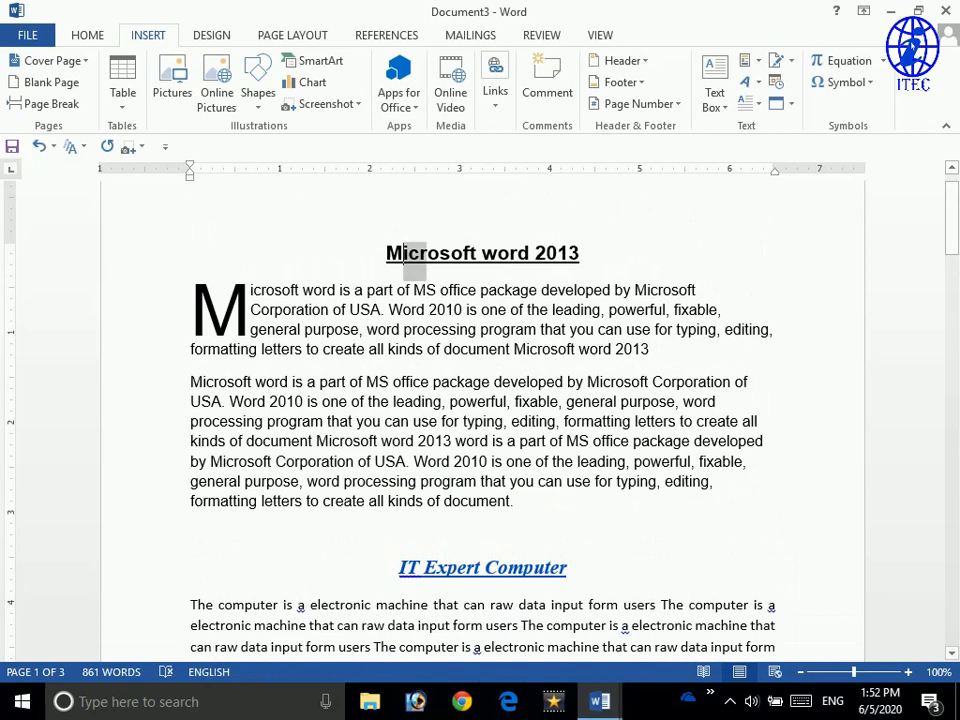
{"action": "scroll", "coordinate": [193, 531], "scroll_direction": "down", "scroll_amount": 2}
{"action": "left_click_drag", "start_coordinate": [193, 531], "coordinate": [658, 676]}
{"action": "left_click", "coordinate": [525, 417]}
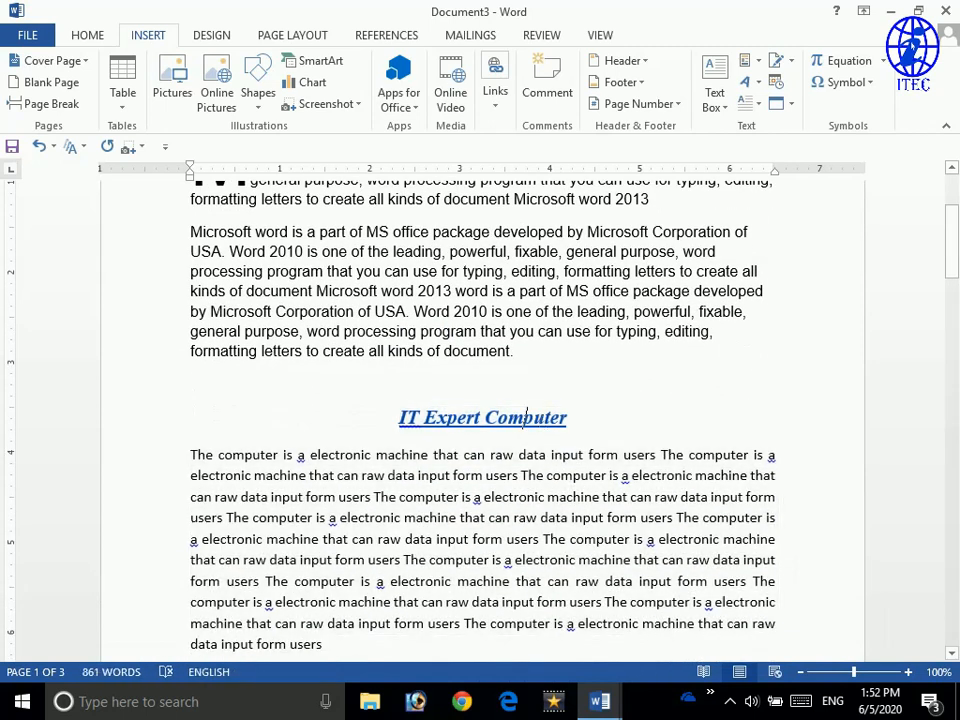
{"action": "scroll", "coordinate": [525, 417], "scroll_direction": "down", "scroll_amount": 5}
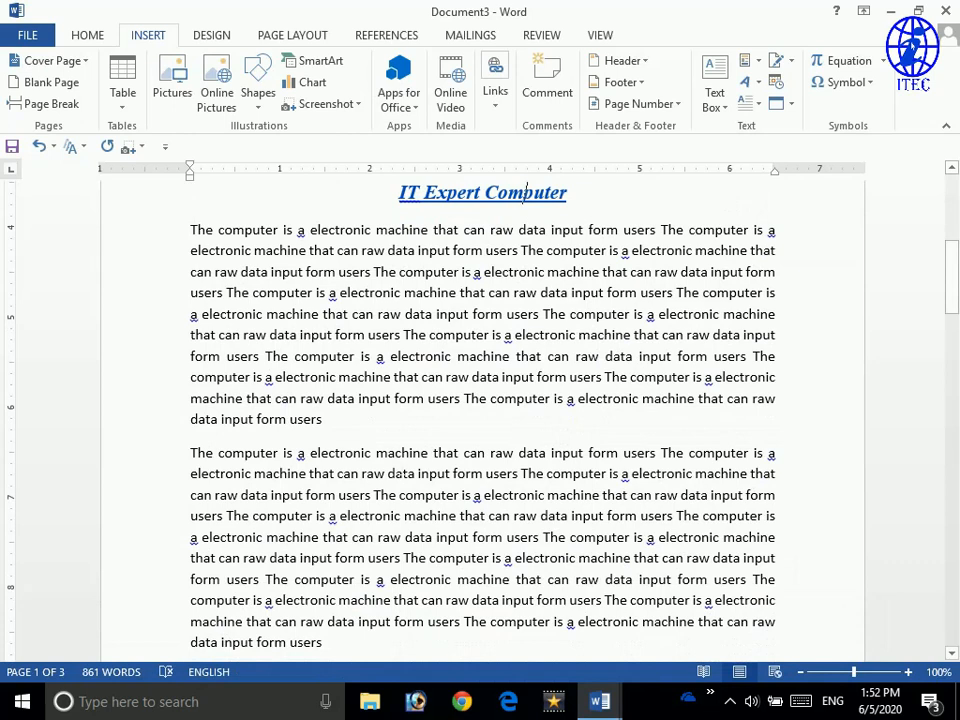
{"action": "scroll", "coordinate": [525, 193], "scroll_direction": "down", "scroll_amount": 7}
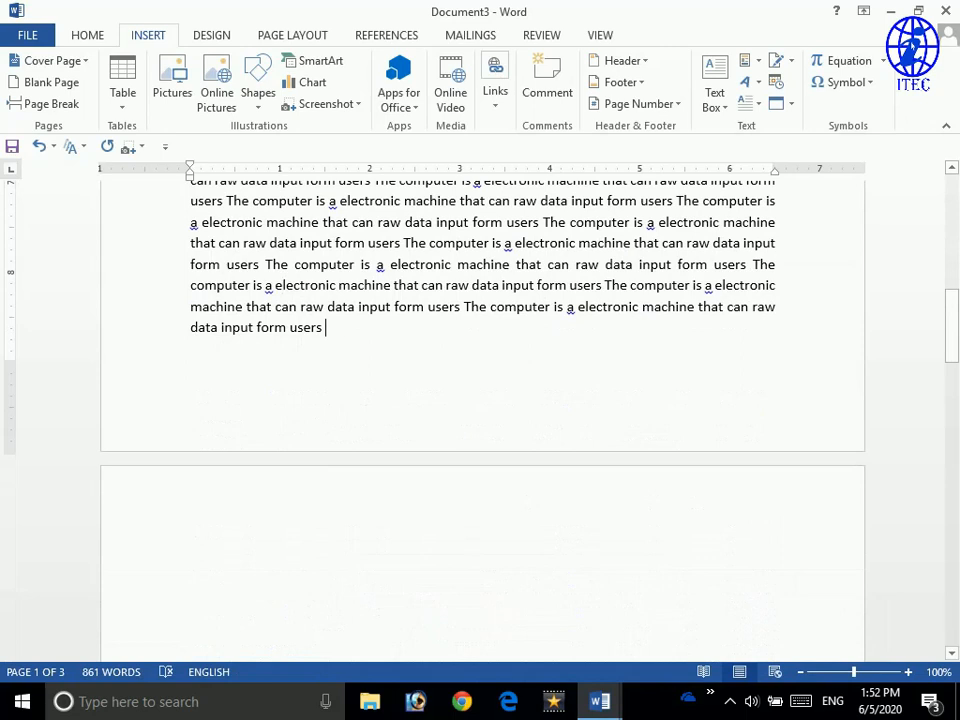
- Insert the text of the Doc4 file on the blank line at the start of page 2
{"action": "left_click", "coordinate": [191, 564]}
{"action": "left_click", "coordinate": [790, 103]}
{"action": "left_click", "coordinate": [810, 148]}
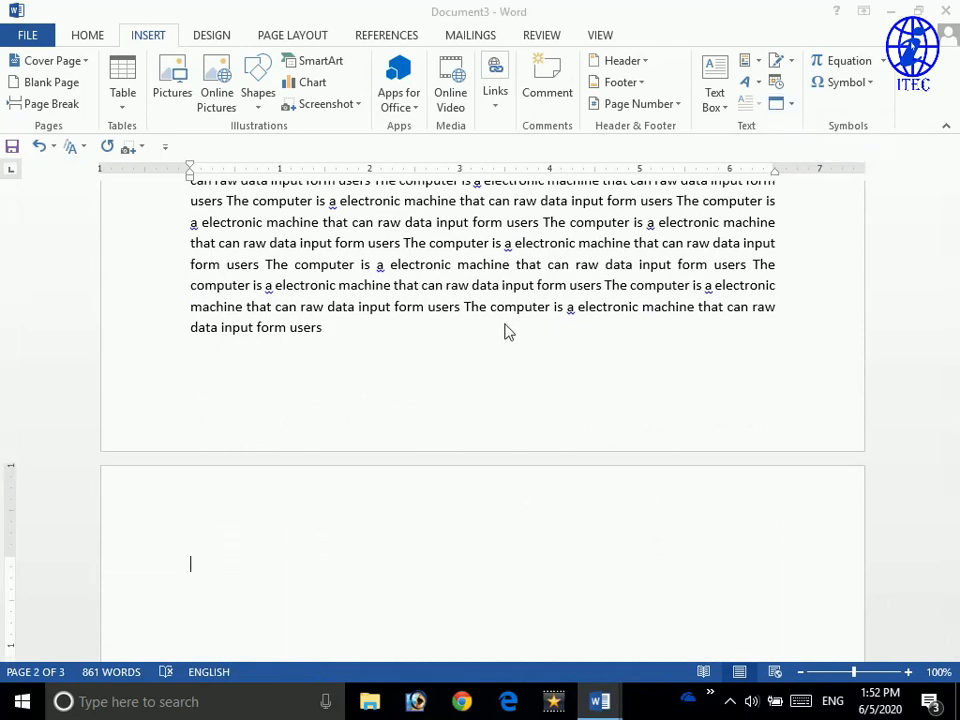
{"action": "scroll", "coordinate": [225, 265], "scroll_direction": "down", "scroll_amount": 2}
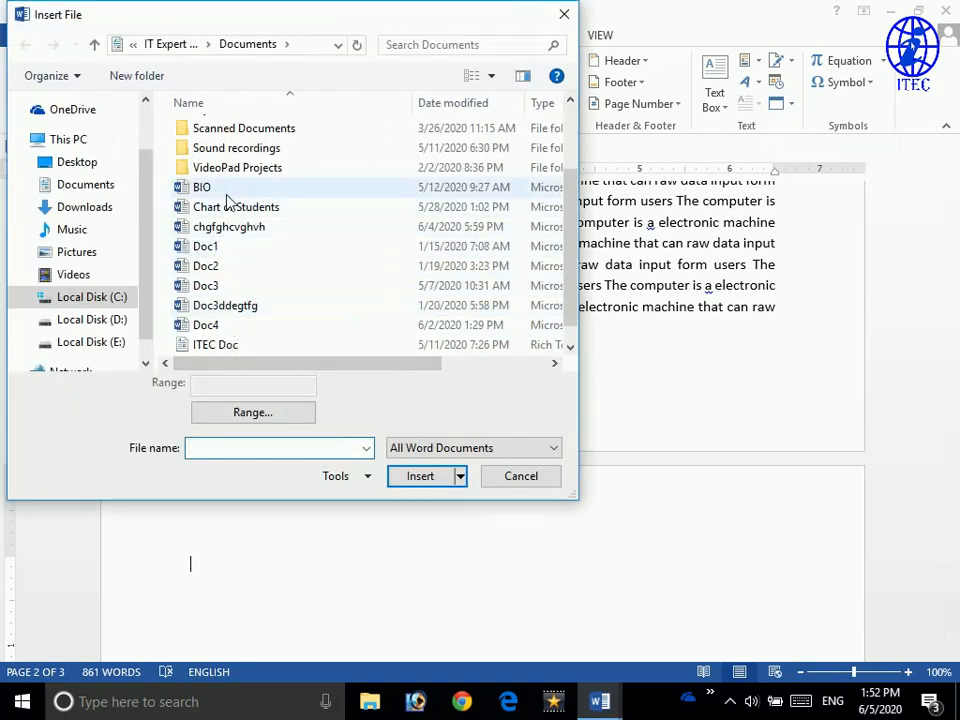
{"action": "scroll", "coordinate": [236, 343], "scroll_direction": "down", "scroll_amount": 1}
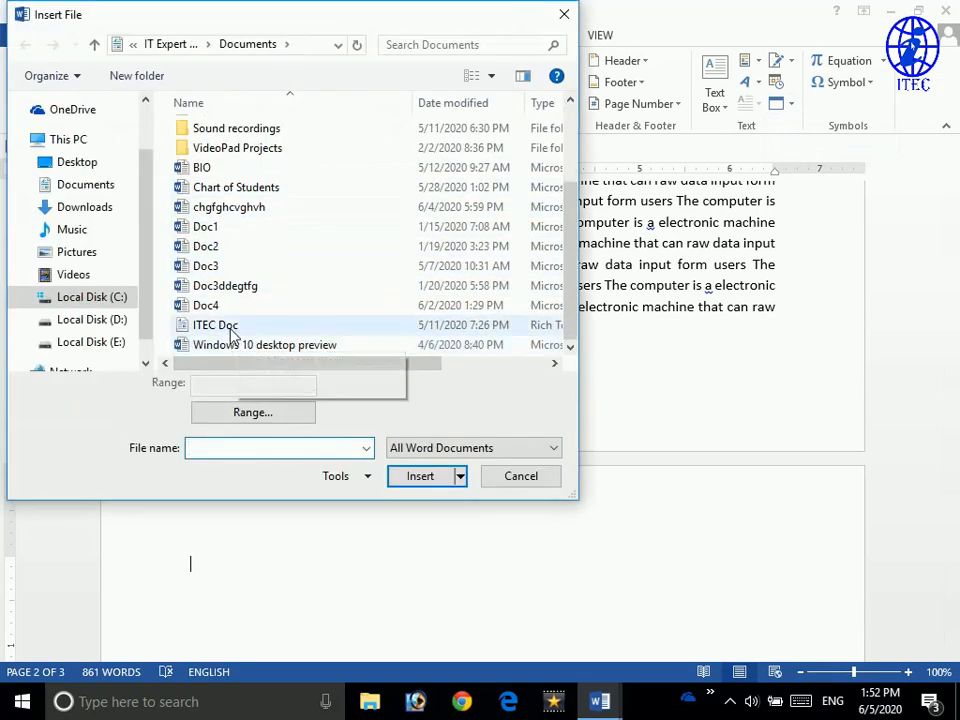
{"action": "left_click", "coordinate": [294, 347]}
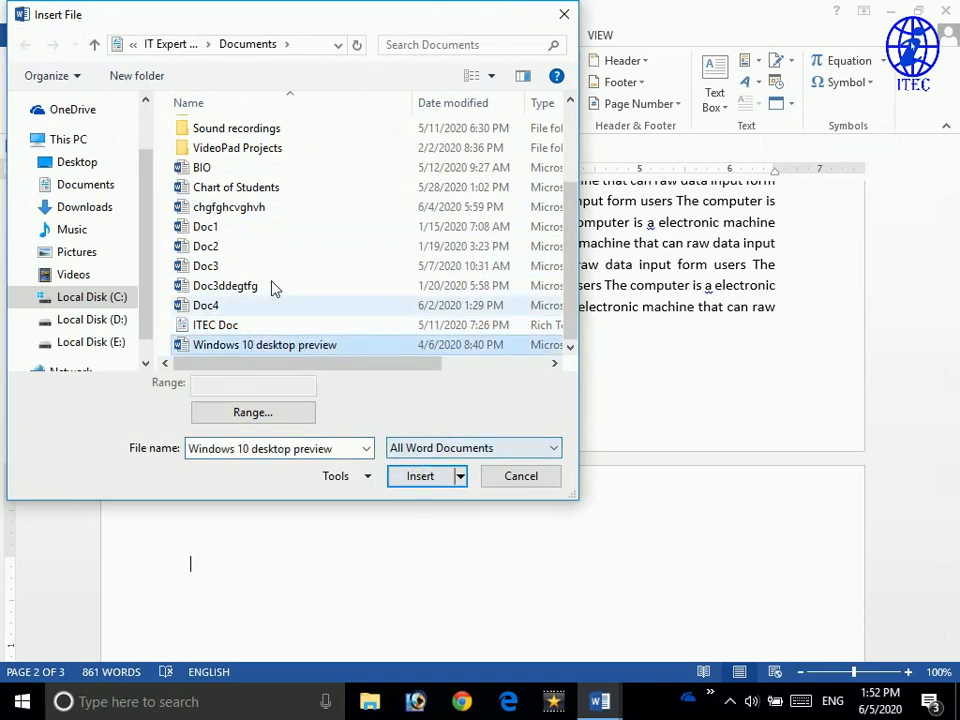
{"action": "left_click", "coordinate": [240, 305]}
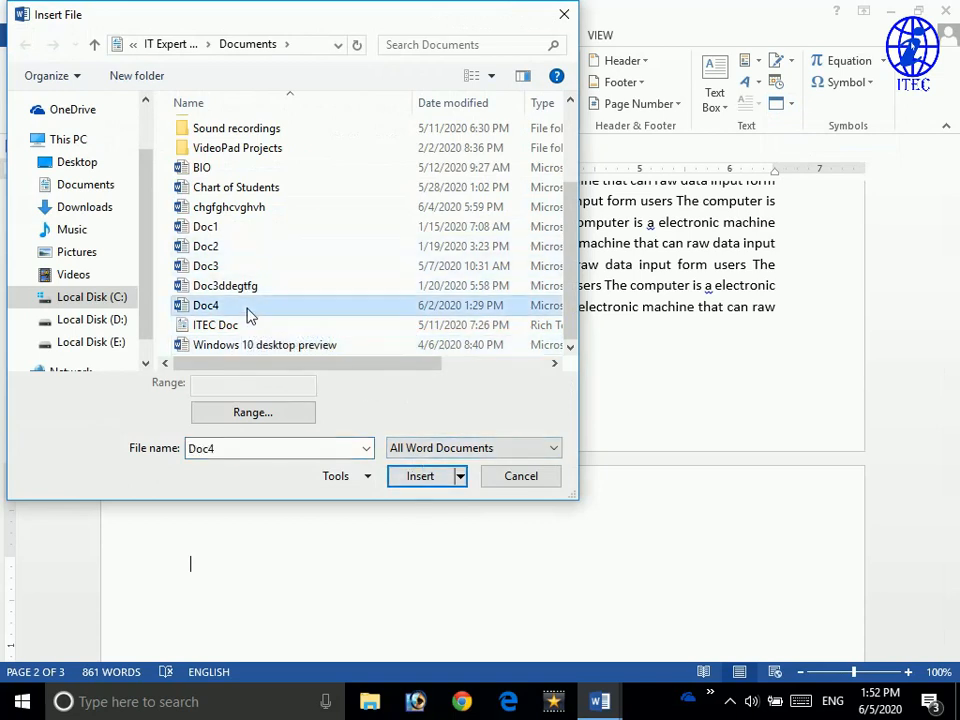
{"action": "left_click", "coordinate": [420, 476]}
- Delete the two lines of text inserted from Doc4 at the start of page 2
{"action": "scroll", "coordinate": [480, 420], "scroll_direction": "down", "scroll_amount": 3}
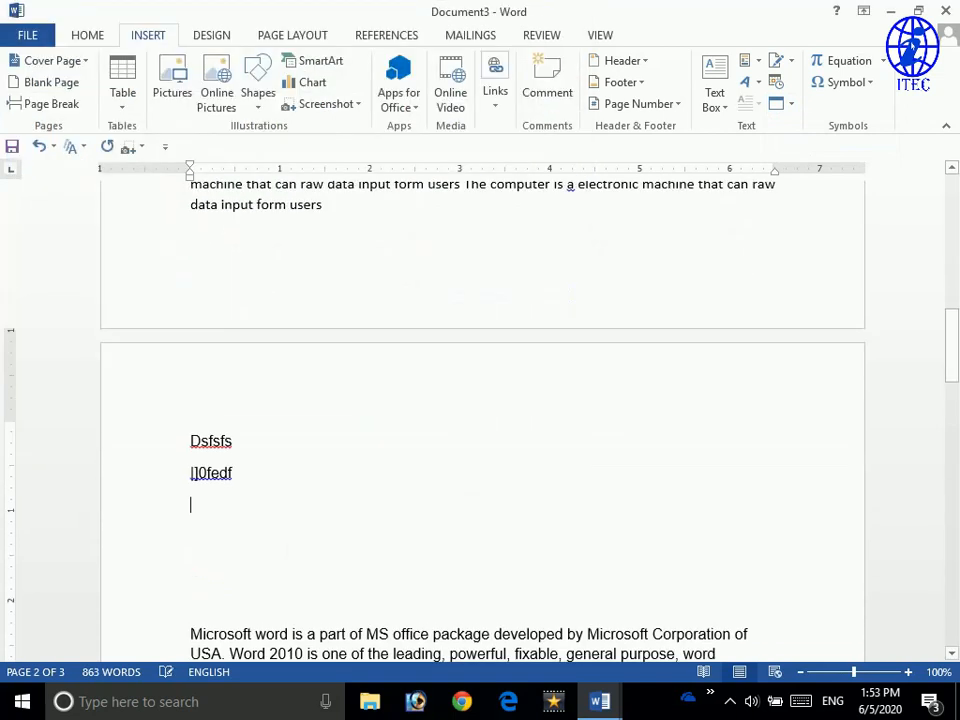
{"action": "key", "text": "BackSpace"}
{"action": "key", "text": "BackSpace"}
{"action": "key", "text": "BackSpace"}
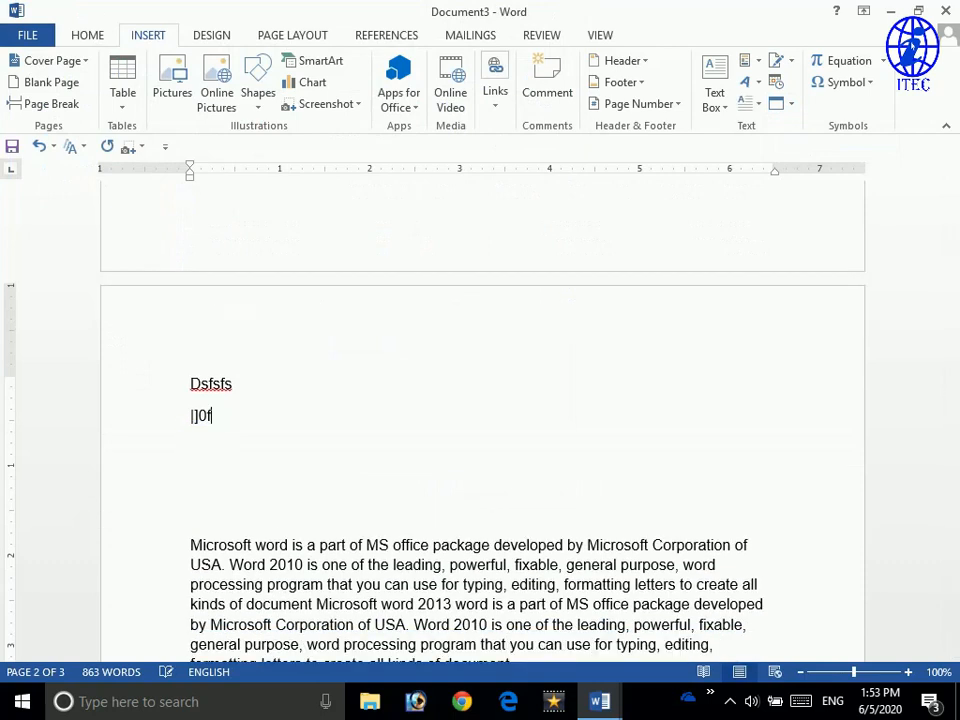
{"action": "key", "text": "BackSpace"}
{"action": "key", "text": "BackSpace"}
{"action": "key", "text": "BackSpace"}
{"action": "key", "text": "BackSpace"}
{"action": "key", "text": "BackSpace"}
{"action": "key", "text": "BackSpace"}
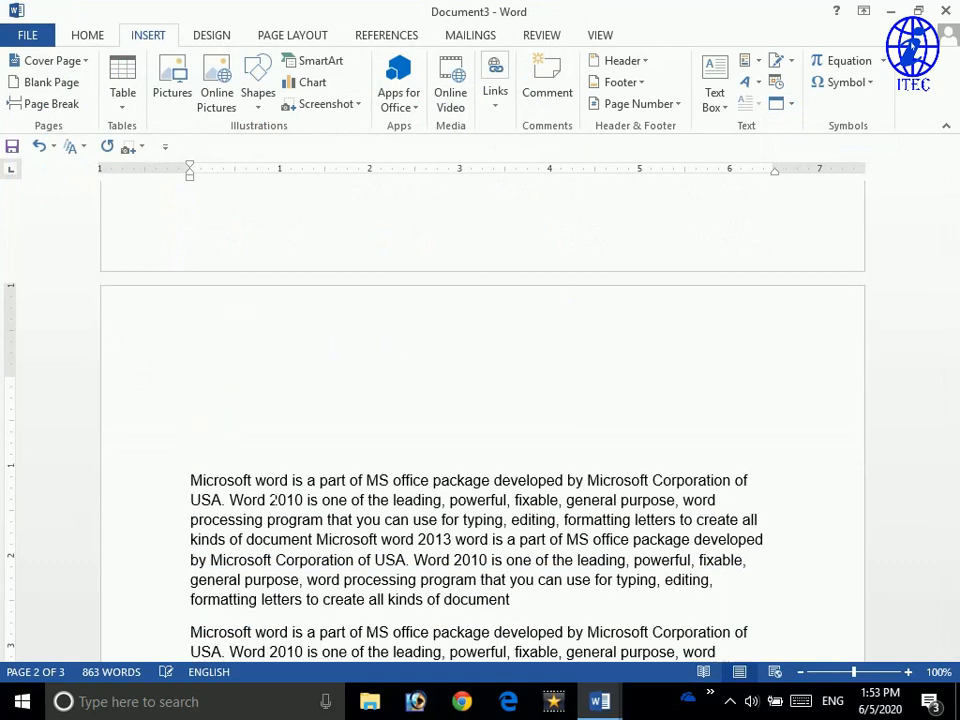
- Insert the content of the Doc1 file from the Documents folder below the IT Expert Computer paragraphs
{"action": "scroll", "coordinate": [480, 420], "scroll_direction": "up", "scroll_amount": 10}
{"action": "scroll", "coordinate": [480, 420], "scroll_direction": "up", "scroll_amount": 3}
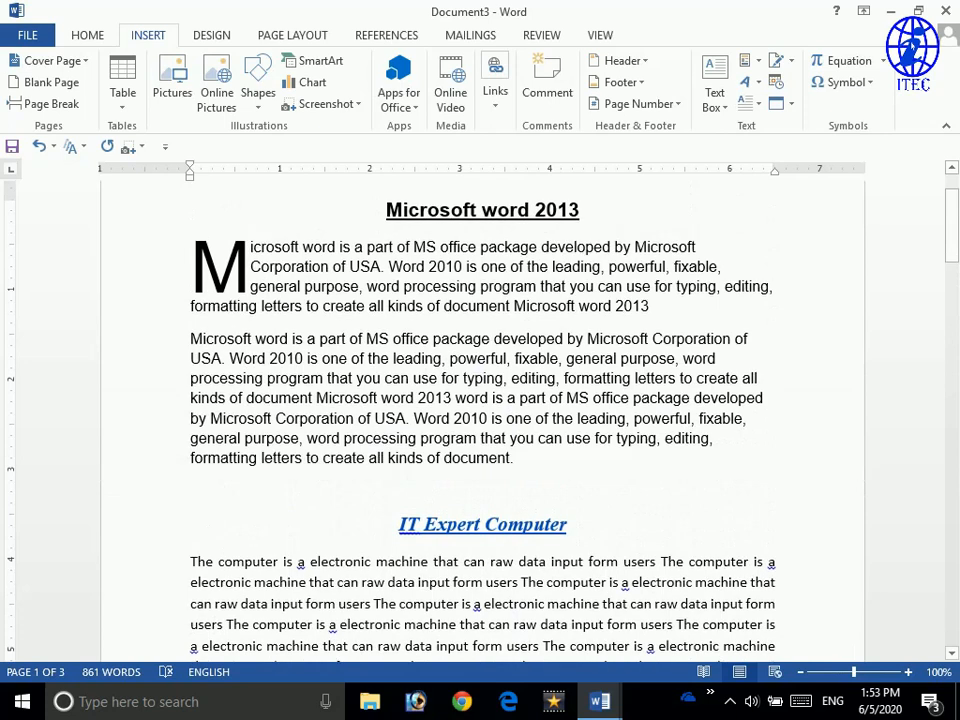
{"action": "scroll", "coordinate": [480, 420], "scroll_direction": "down", "scroll_amount": 1}
{"action": "left_click", "coordinate": [790, 103]}
{"action": "left_click", "coordinate": [800, 152]}
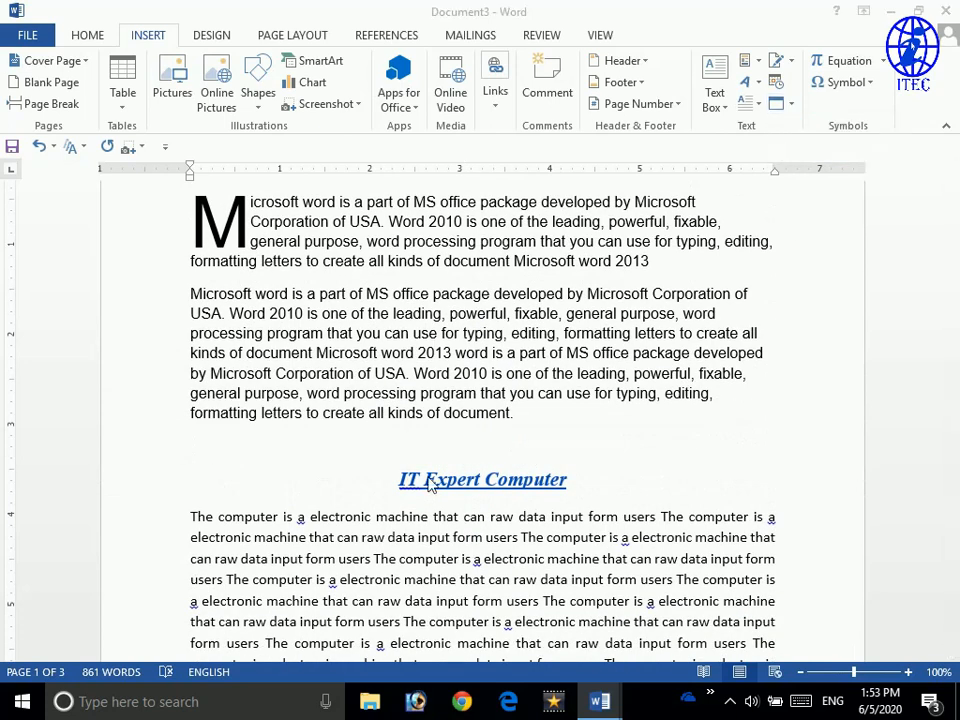
{"action": "scroll", "coordinate": [225, 310], "scroll_direction": "down", "scroll_amount": 2}
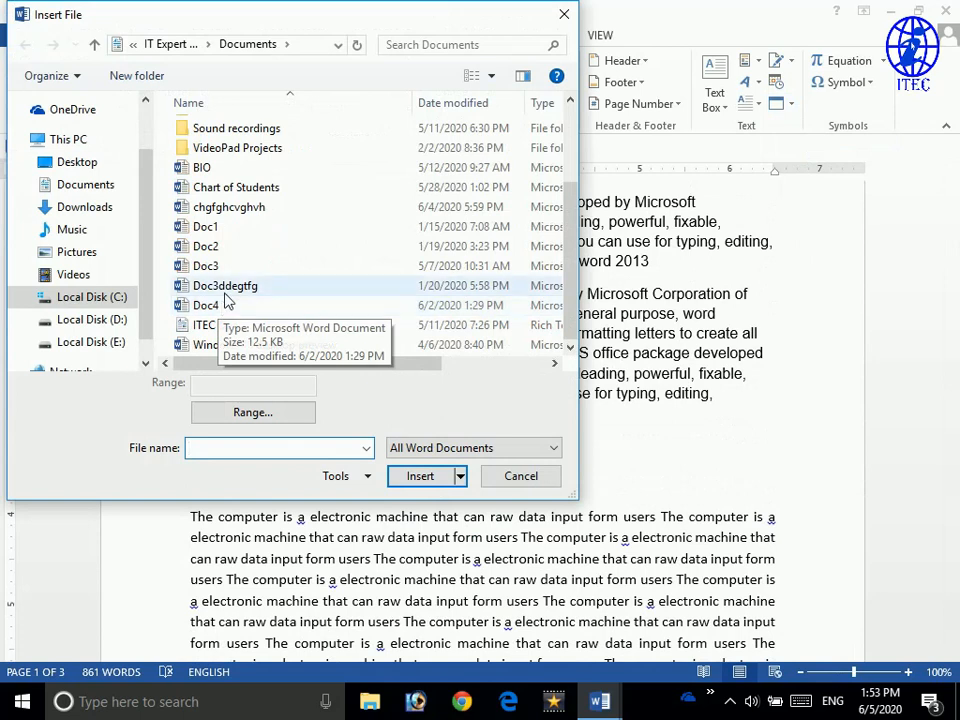
{"action": "scroll", "coordinate": [225, 303], "scroll_direction": "up", "scroll_amount": 2}
{"action": "left_click", "coordinate": [241, 290]}
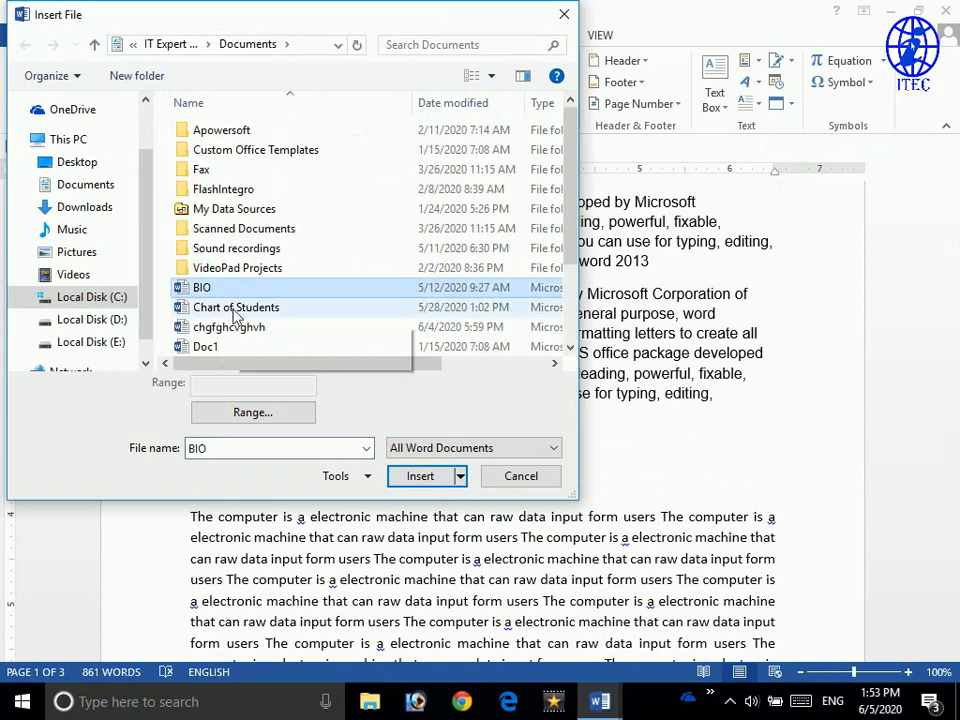
{"action": "left_click", "coordinate": [240, 307]}
{"action": "left_click", "coordinate": [240, 327]}
{"action": "scroll", "coordinate": [195, 315], "scroll_direction": "down", "scroll_amount": 2}
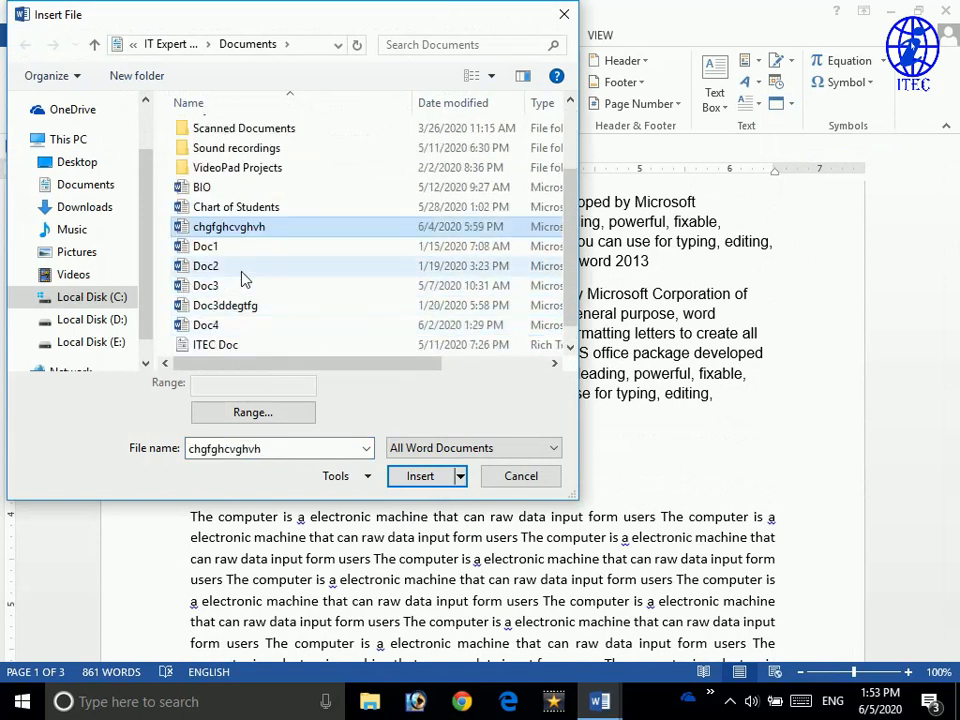
{"action": "left_click", "coordinate": [86, 186]}
{"action": "scroll", "coordinate": [300, 250], "scroll_direction": "down", "scroll_amount": 2}
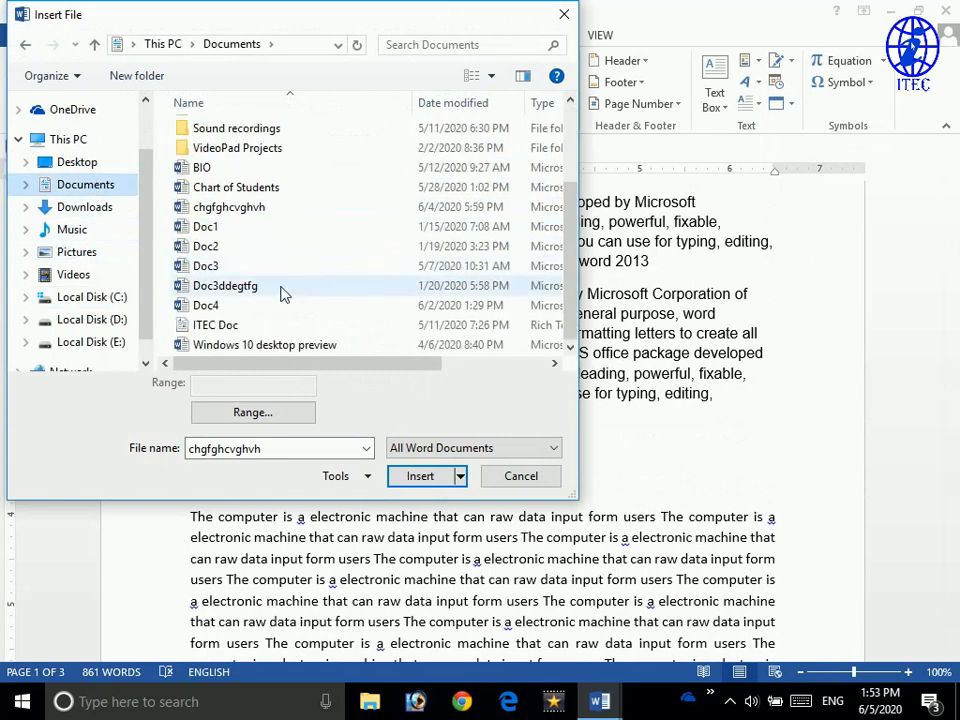
{"action": "left_click", "coordinate": [210, 227]}
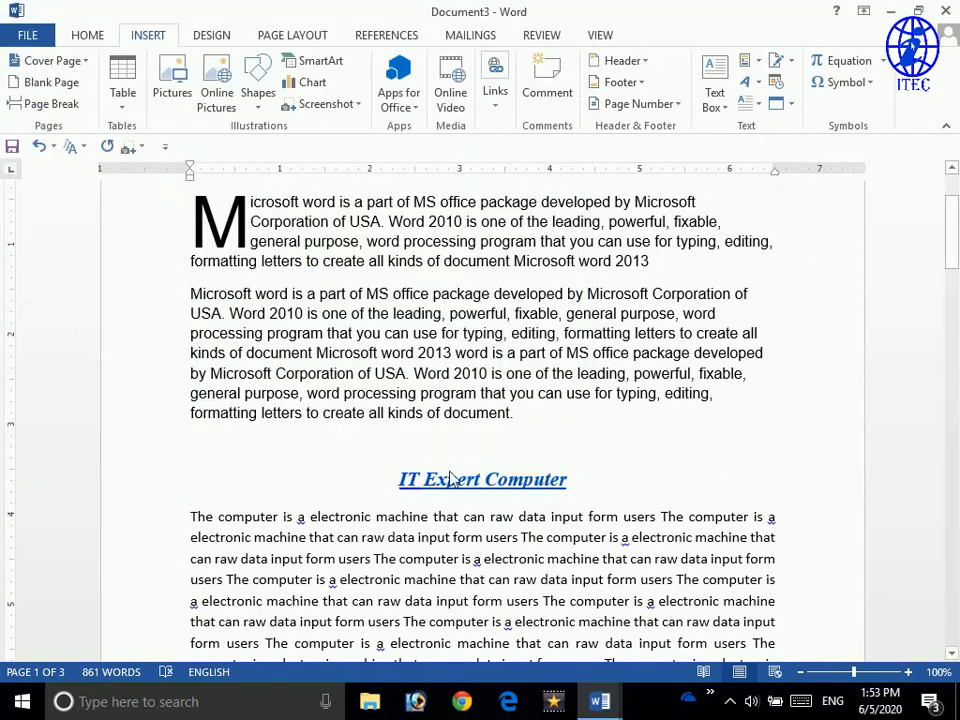
- Delete the circular IT Expert Computer & Education logo and the small empty rectangle inserted from Doc1
{"action": "scroll", "coordinate": [446, 480], "scroll_direction": "down", "scroll_amount": 10}
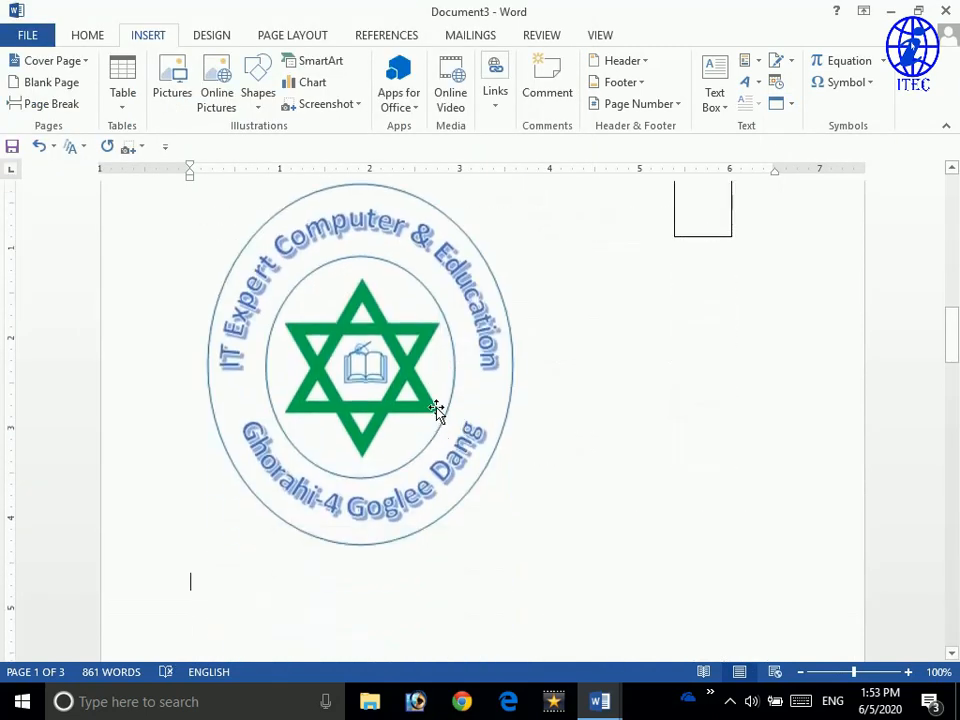
{"action": "left_click", "coordinate": [439, 412]}
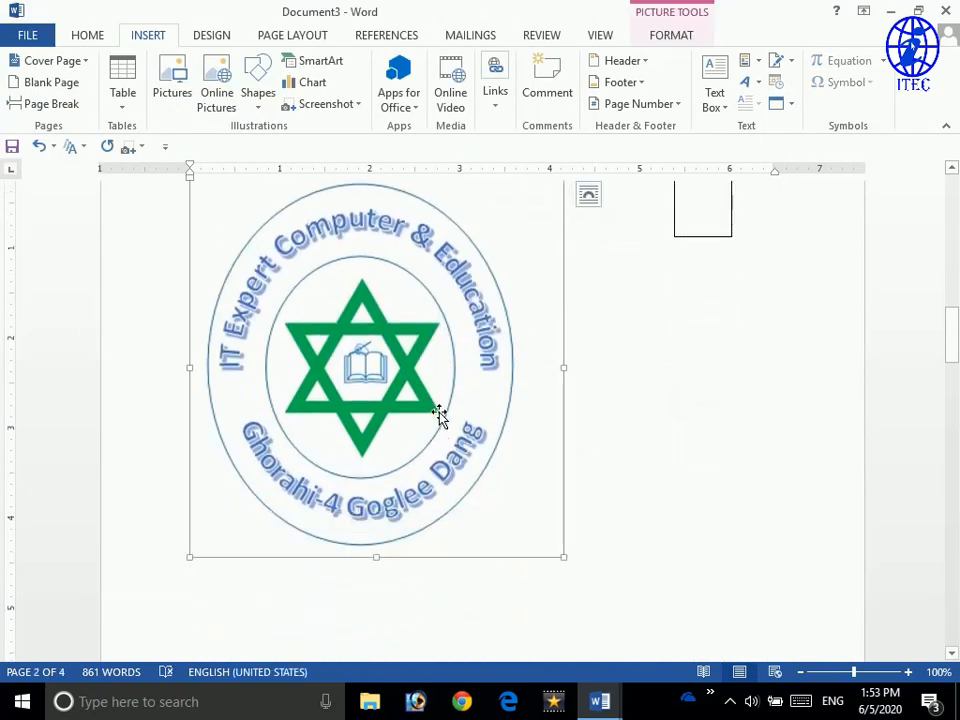
{"action": "scroll", "coordinate": [480, 478], "scroll_direction": "up", "scroll_amount": 2}
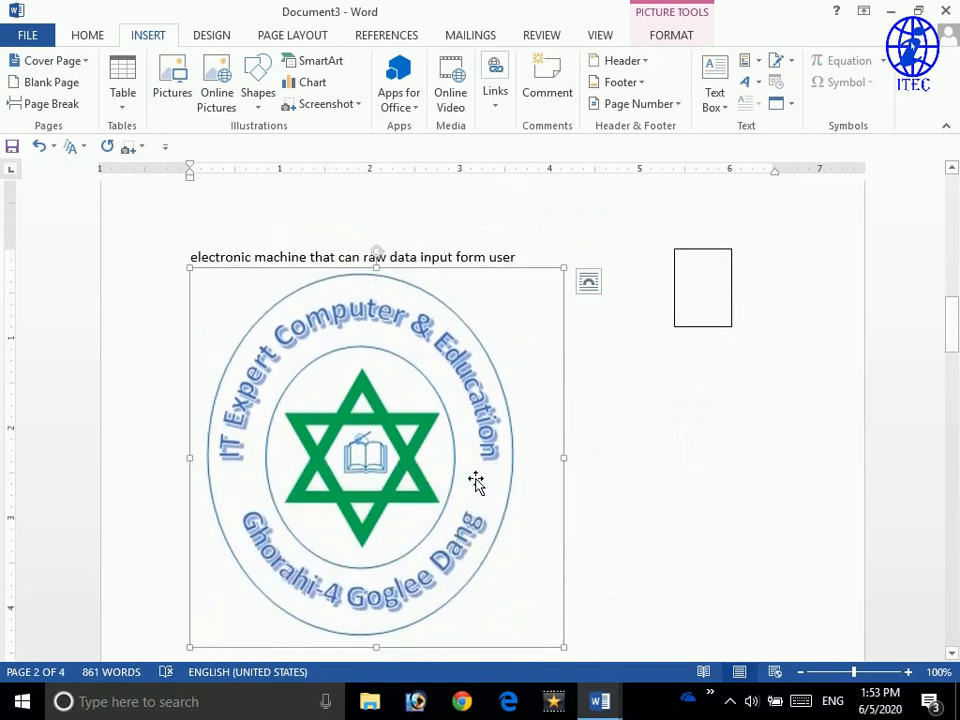
{"action": "key", "text": "Delete"}
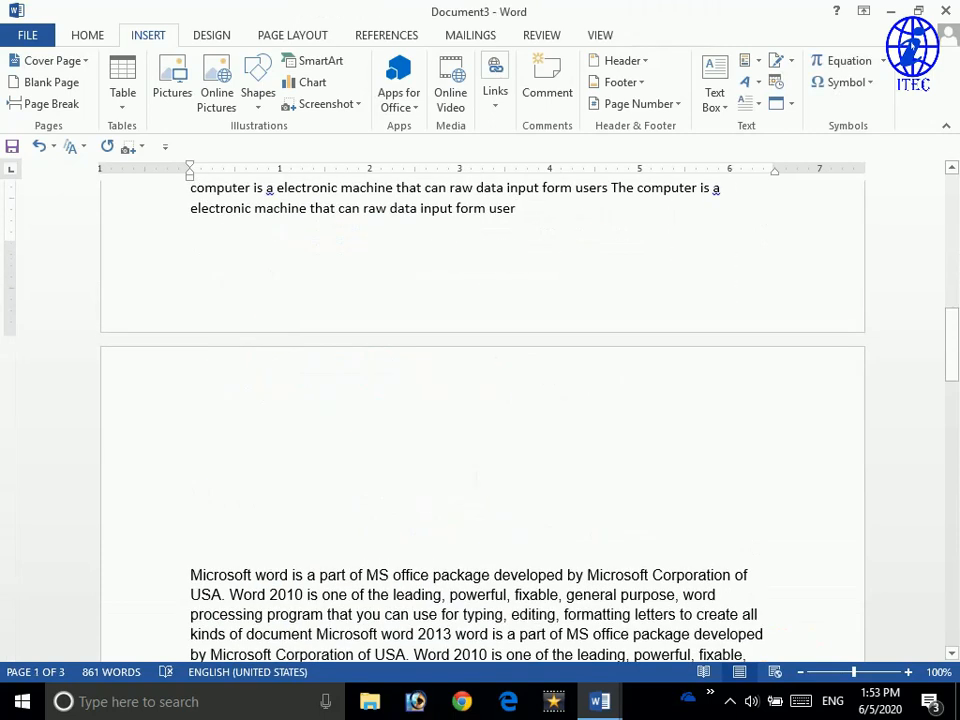
{"action": "scroll", "coordinate": [473, 477], "scroll_direction": "up", "scroll_amount": 3}
{"action": "scroll", "coordinate": [473, 477], "scroll_direction": "up", "scroll_amount": 3}
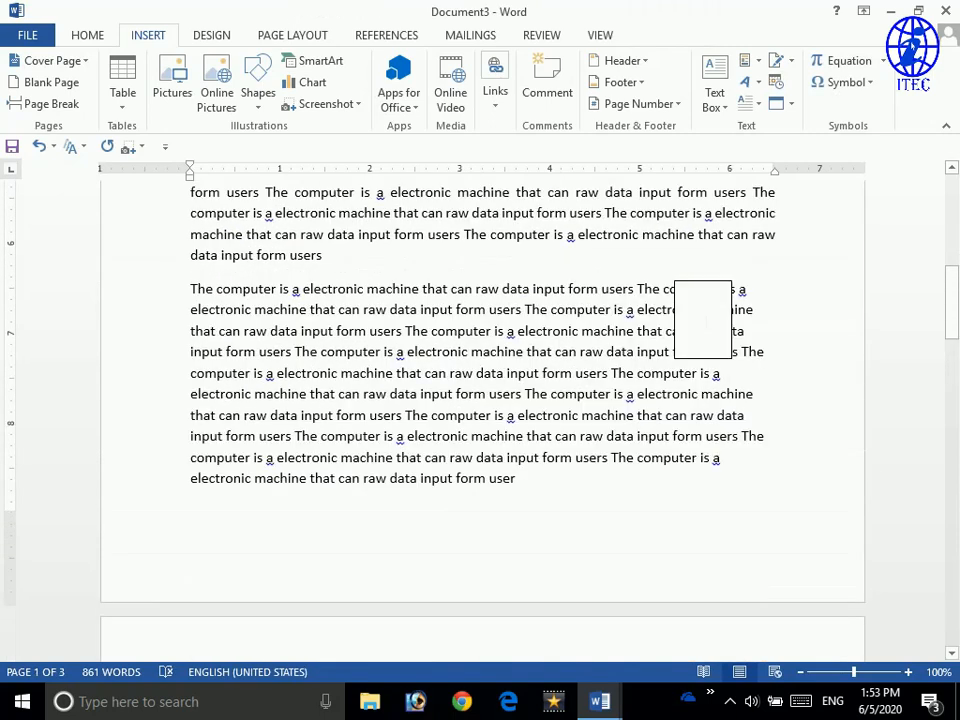
{"action": "left_click", "coordinate": [711, 292]}
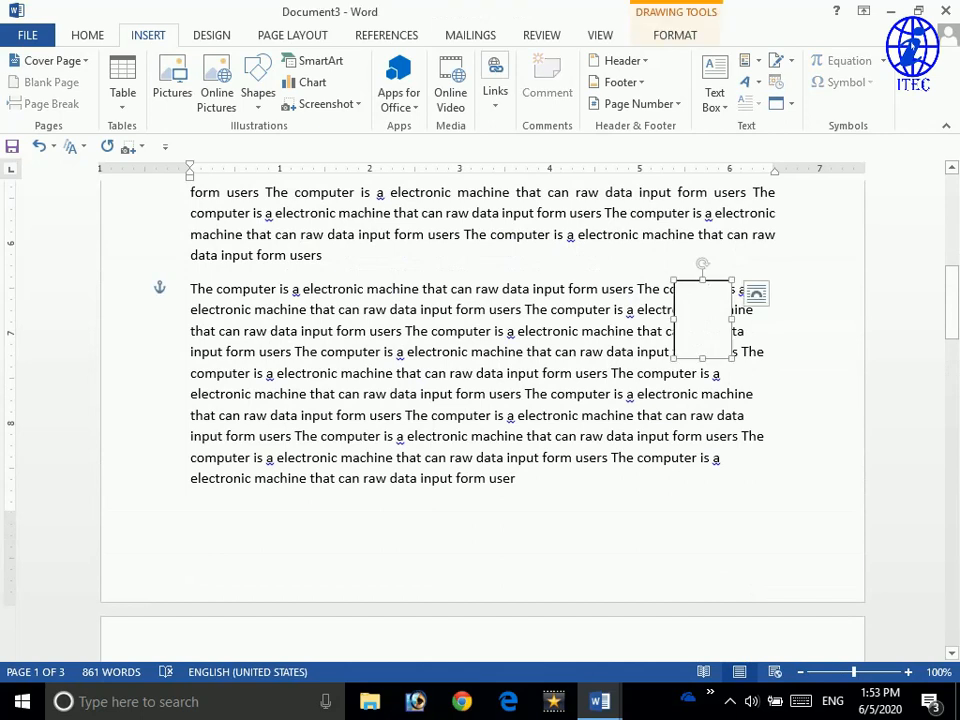
{"action": "key", "text": "Delete"}
{"action": "scroll", "coordinate": [480, 400], "scroll_direction": "up", "scroll_amount": 10}
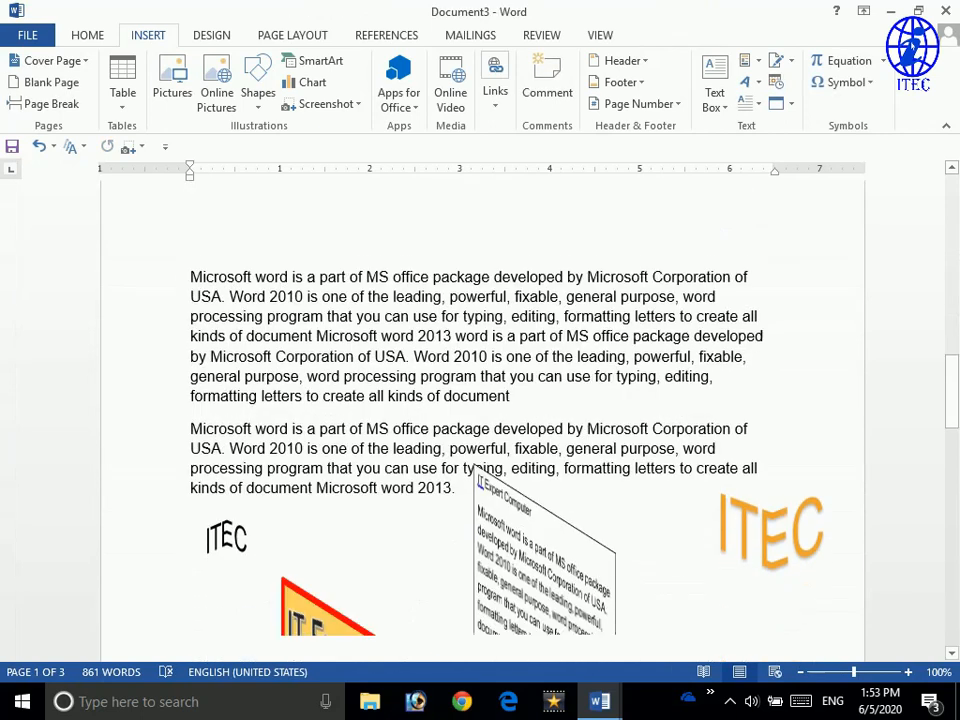
{"action": "scroll", "coordinate": [478, 478], "scroll_direction": "down", "scroll_amount": 10}
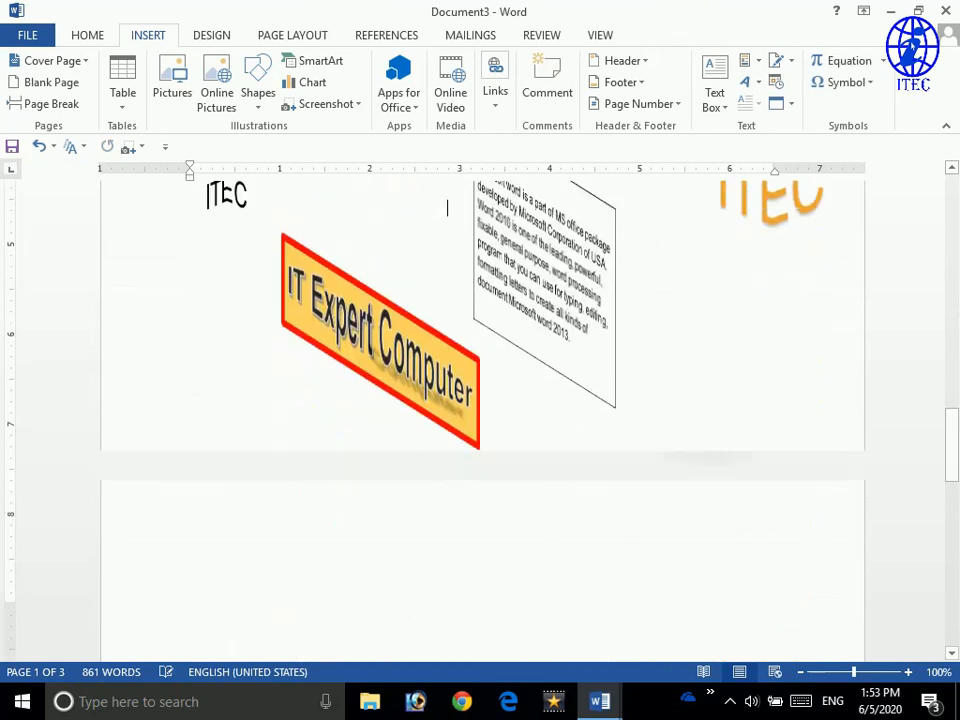